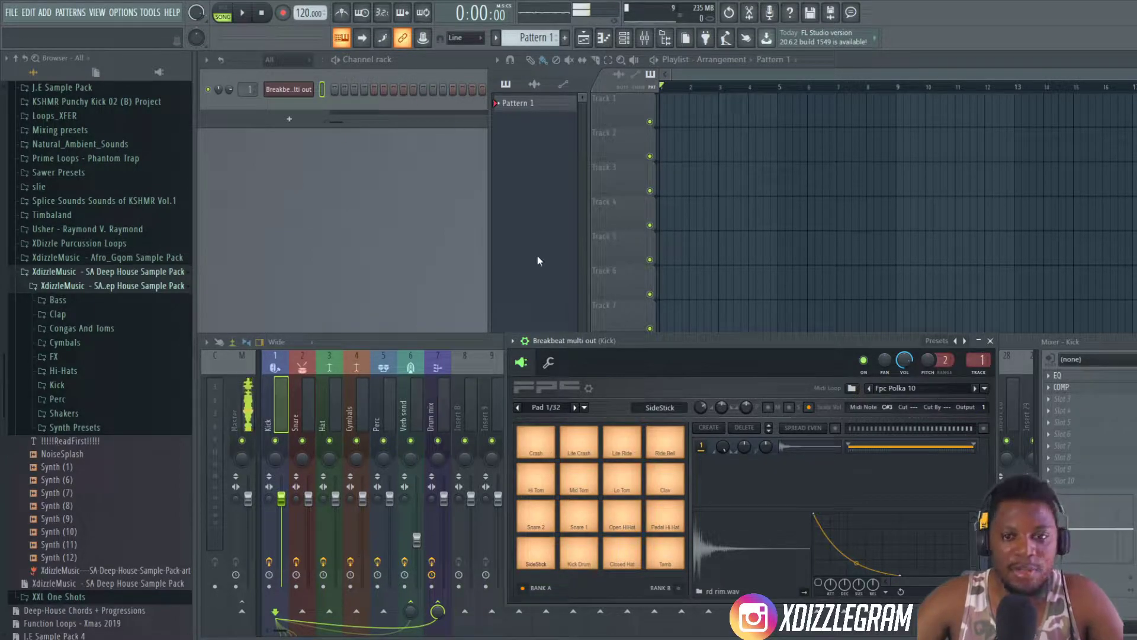
- Audition samples in the Hi-Hats folder of the SA Deep House pack and add Hi-Hat (9) to the channel rack
drag(643, 341, 736, 374)
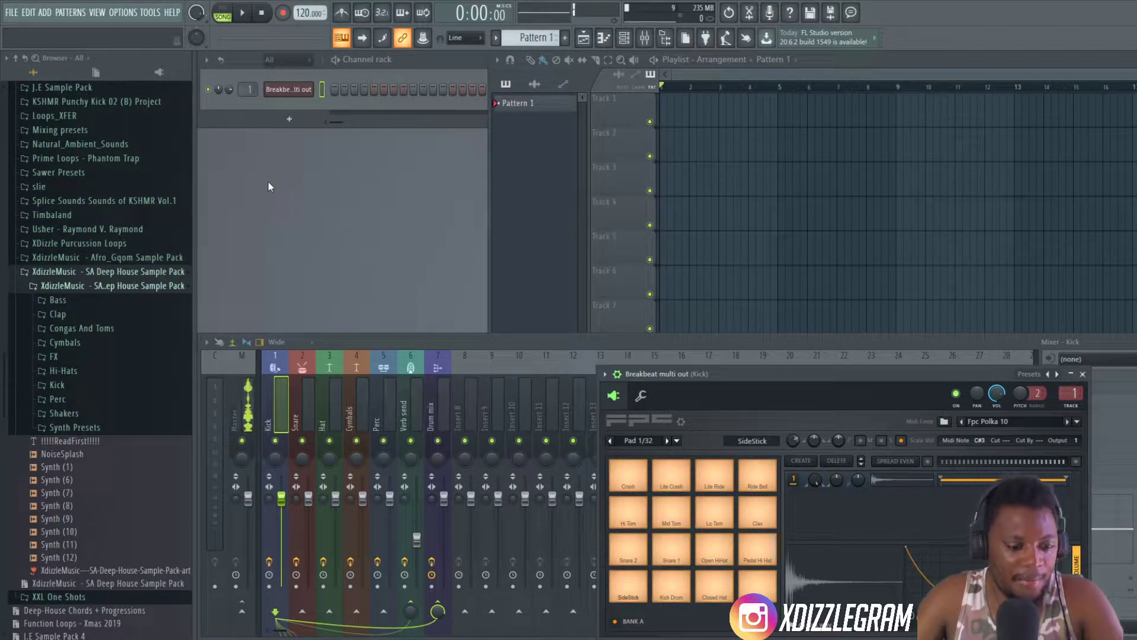
click(846, 70)
click(443, 62)
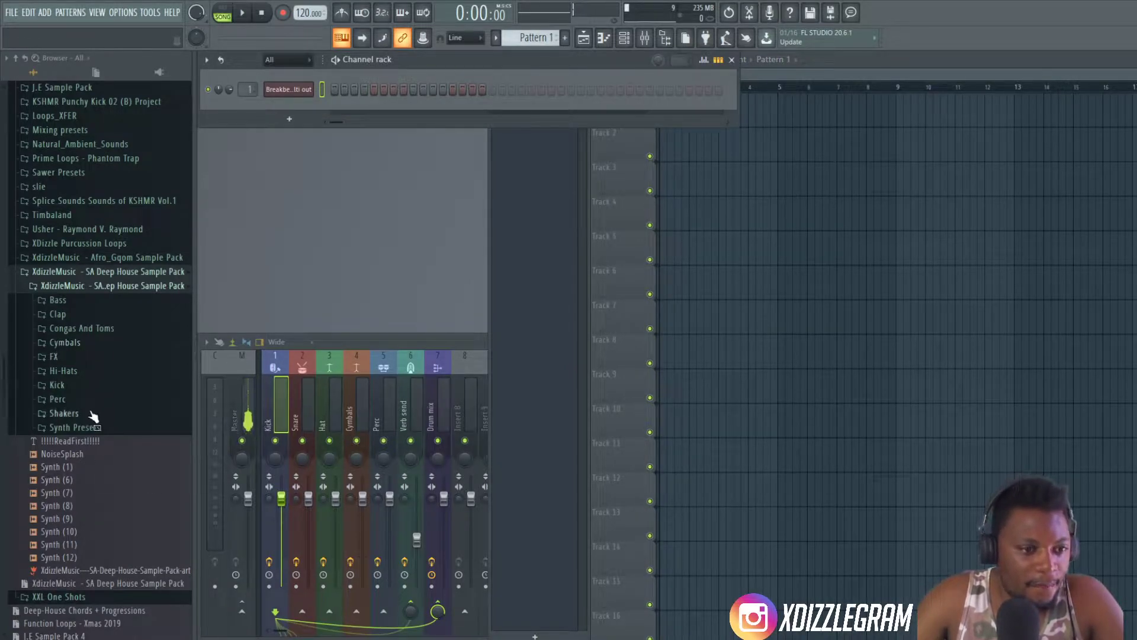
click(65, 371)
click(68, 265)
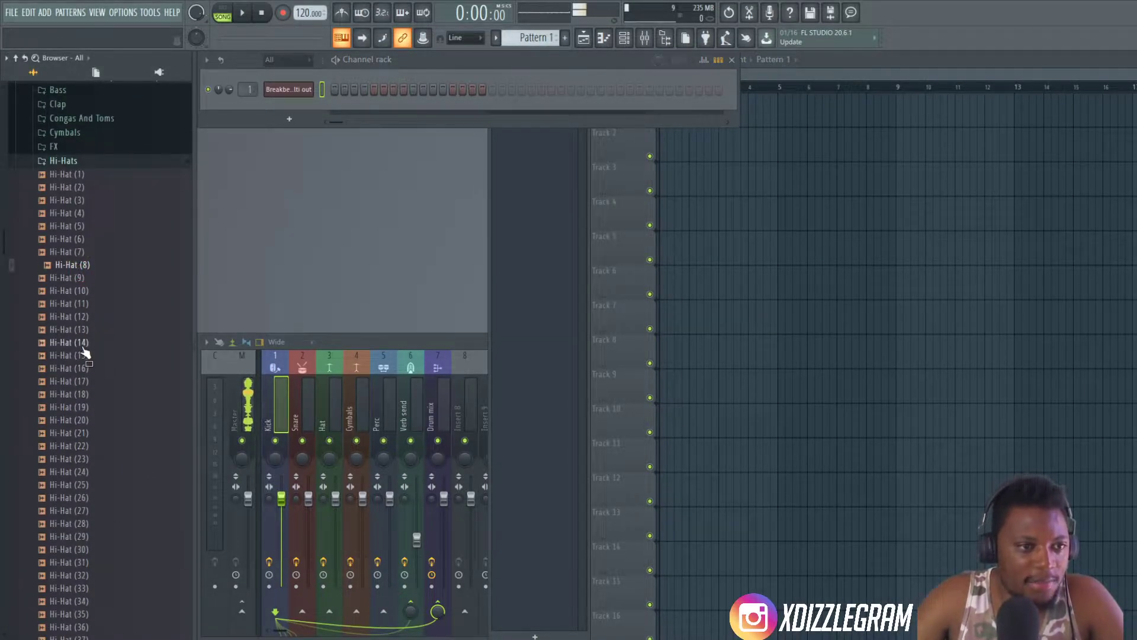
click(89, 238)
click(92, 277)
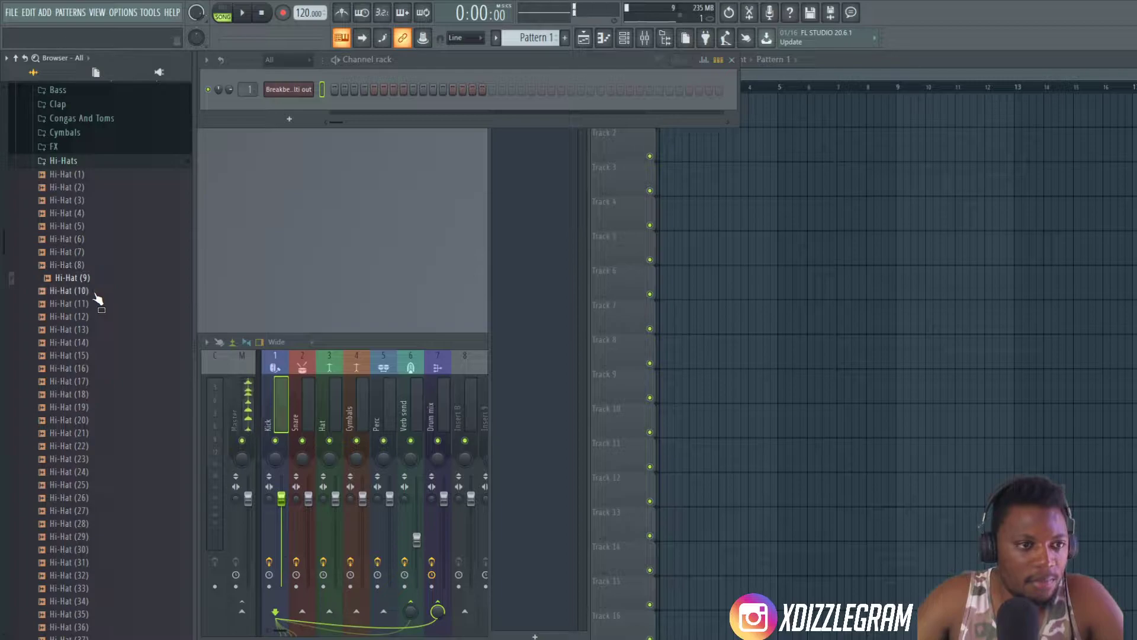
drag(89, 278, 279, 107)
- Look up the Drum mix template among the Utility project templates without loading it
click(248, 395)
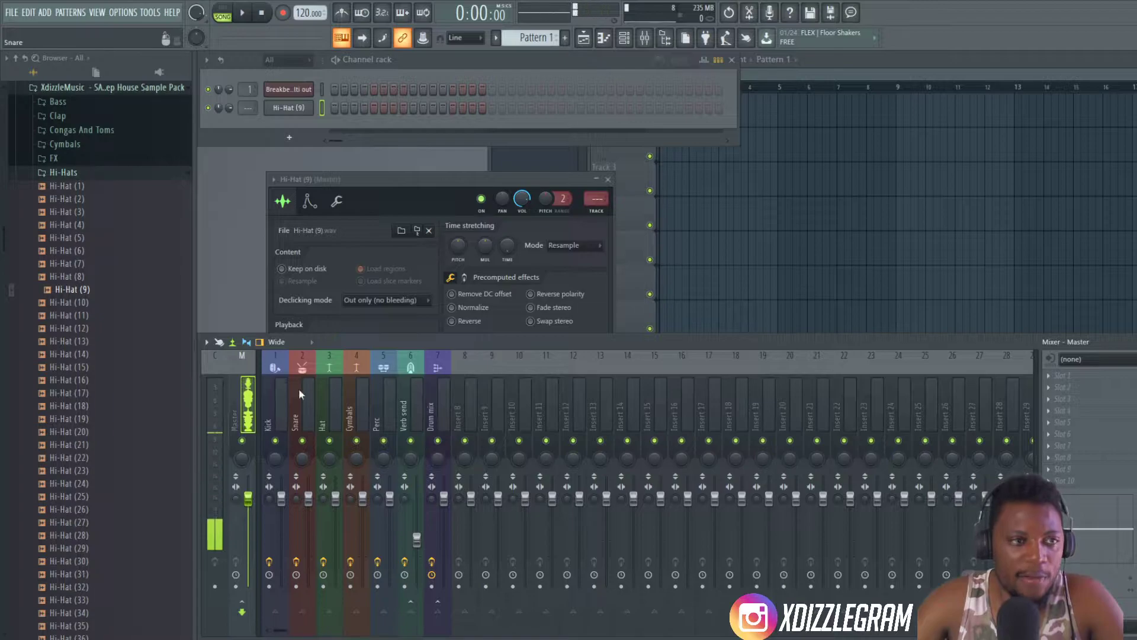
click(11, 12)
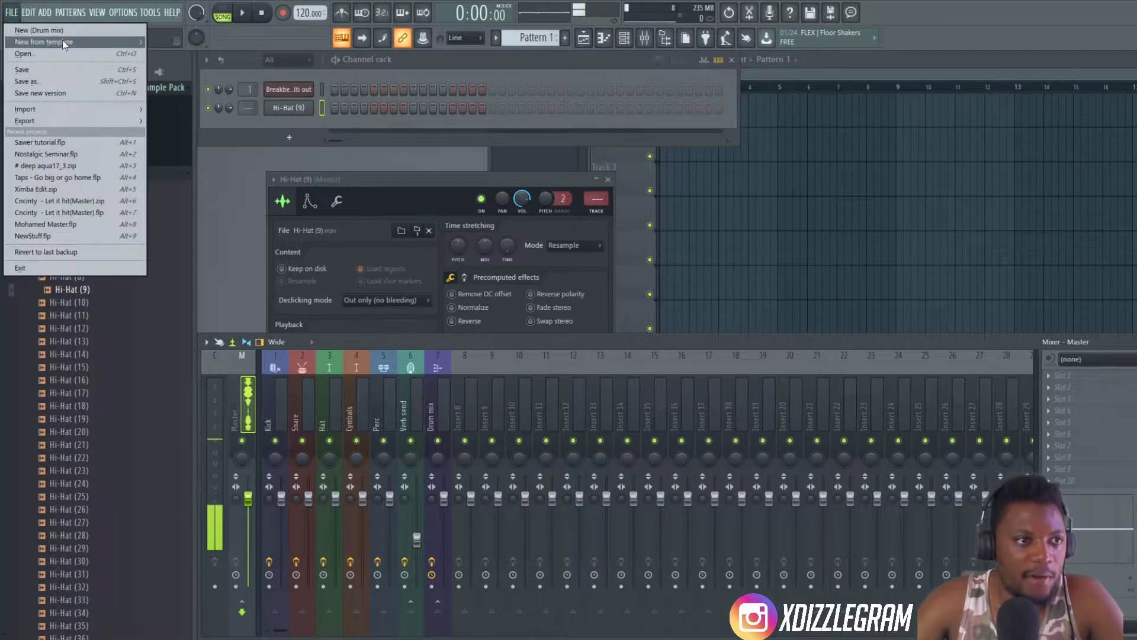
mouse_move(59, 41)
mouse_move(170, 89)
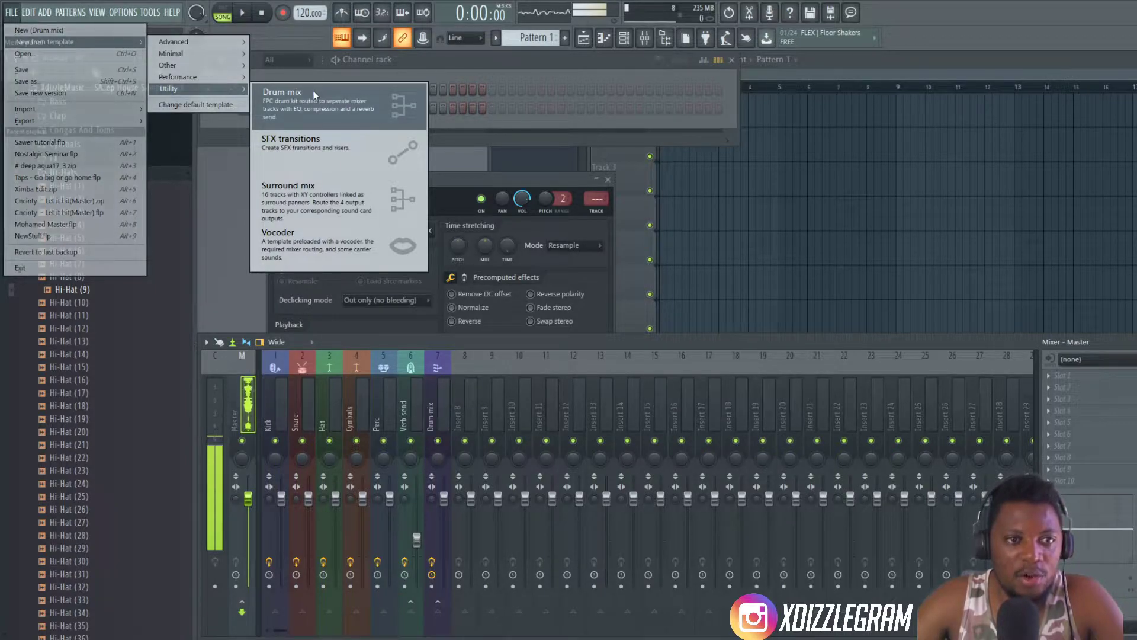
click(477, 338)
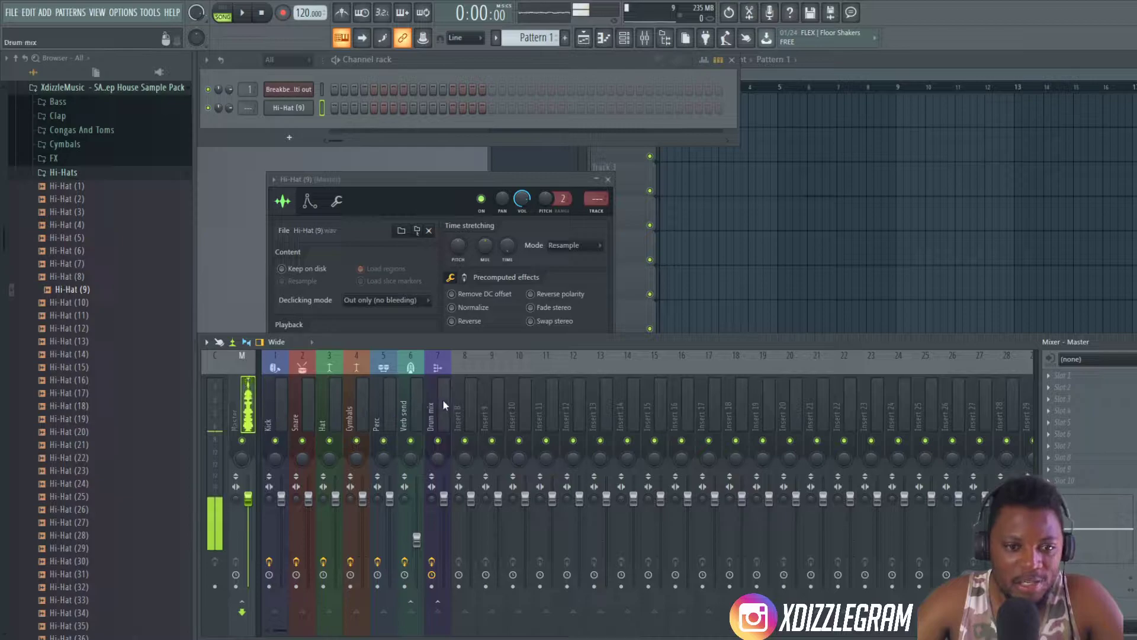
- Inspect the Hat, Snare, Master and Drum mix tracks in the mixer, one after another
click(325, 407)
click(302, 405)
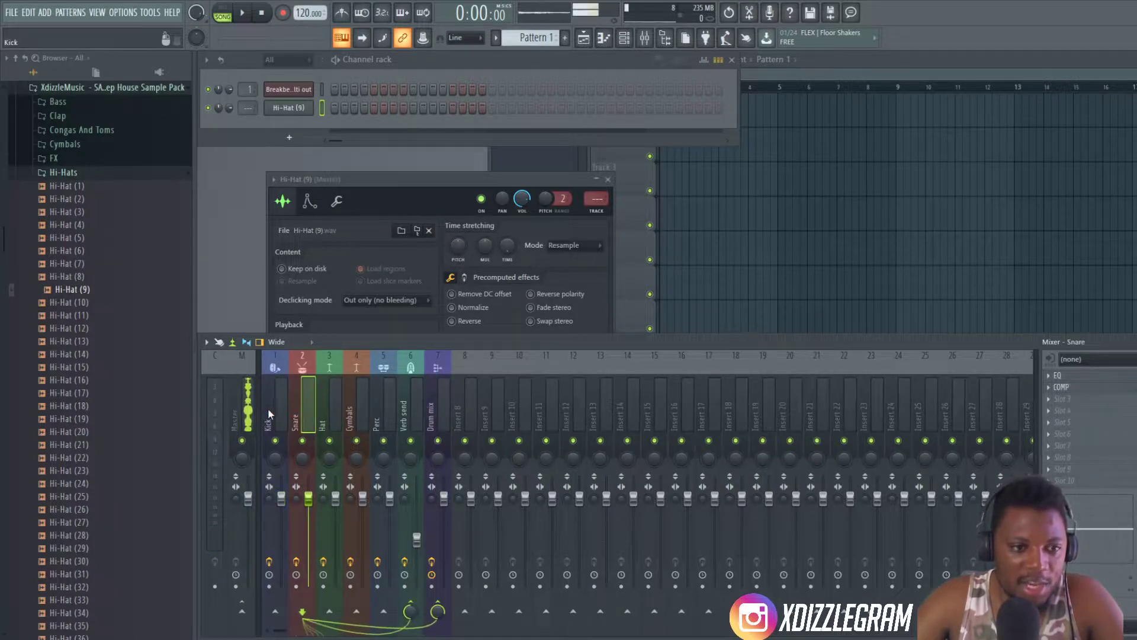
click(249, 405)
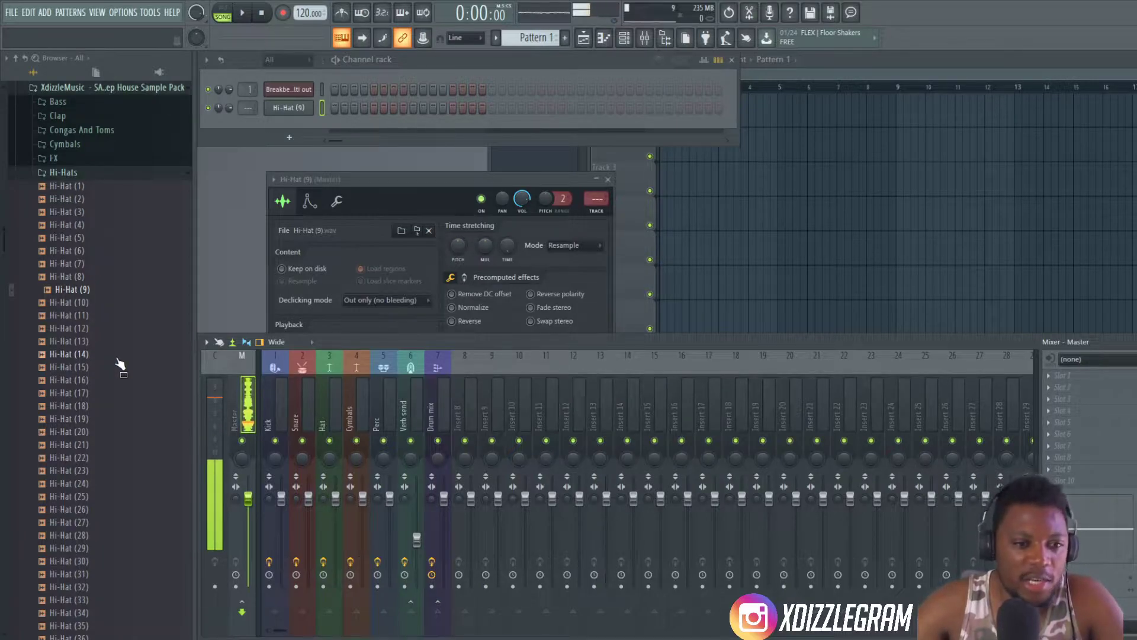
click(431, 416)
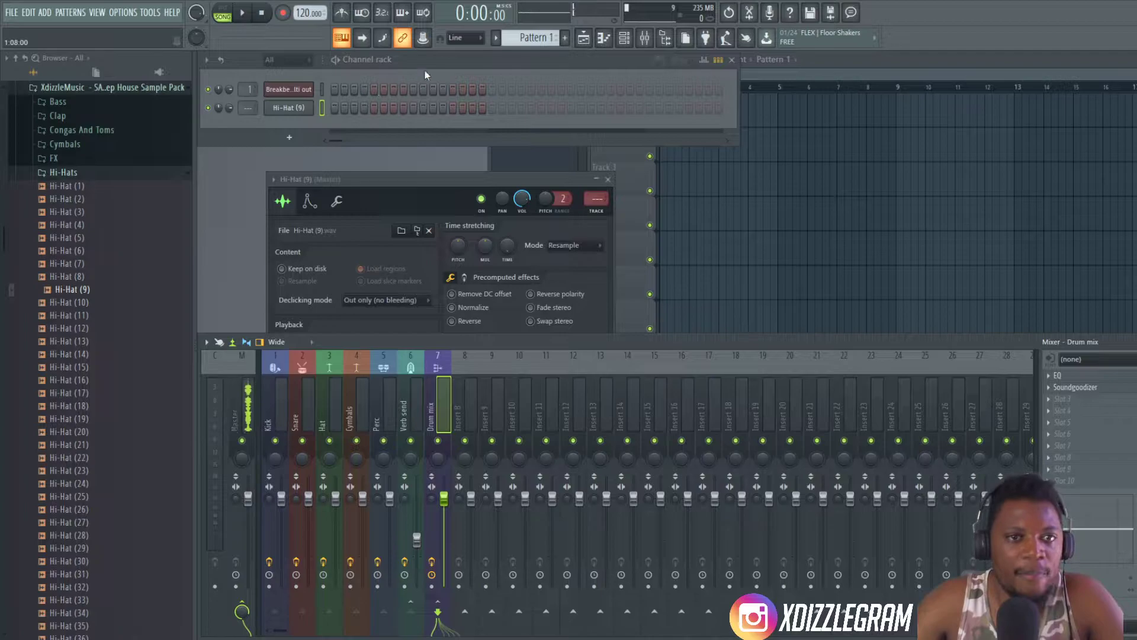
- Raise the swing amount in the channel rack
click(658, 59)
click(659, 60)
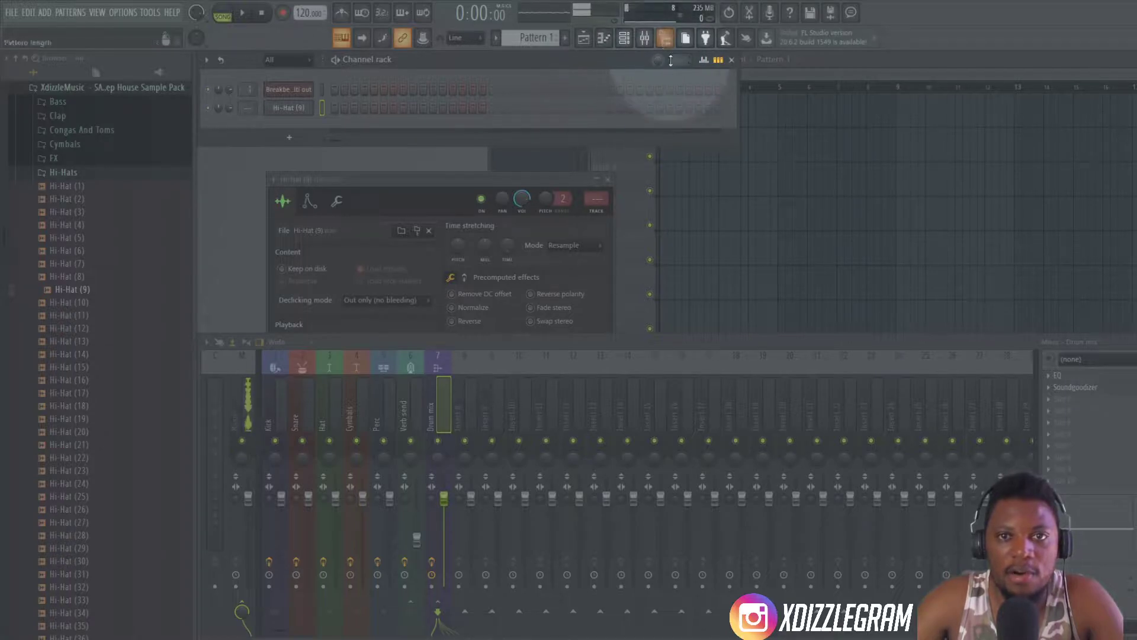
drag(658, 61, 652, 35)
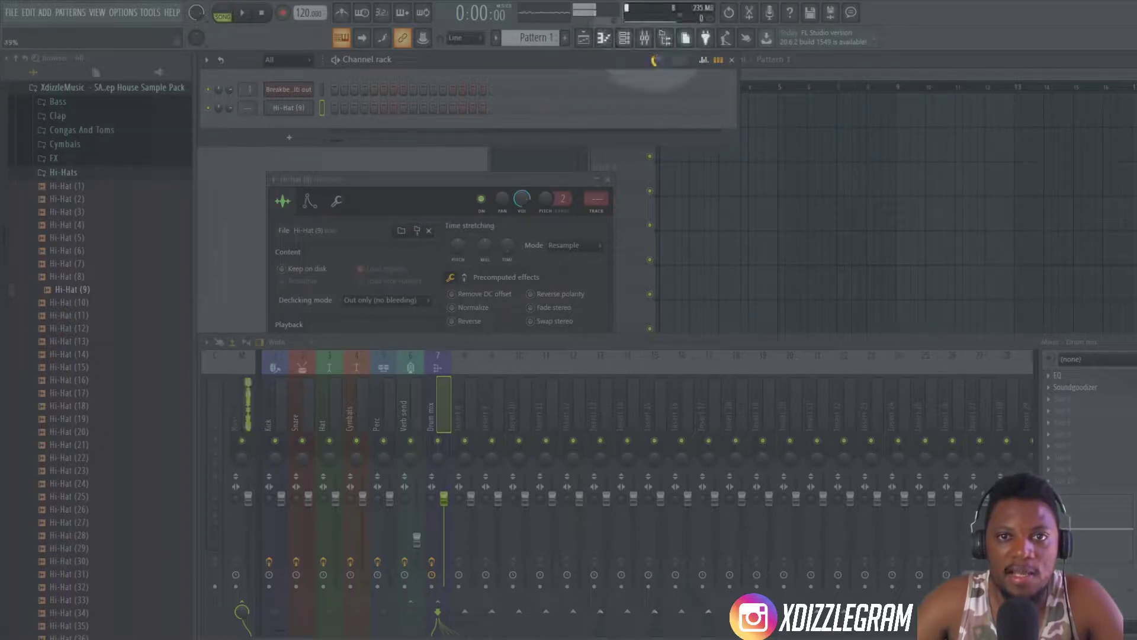
- Fill all 32 steps of the Hi-Hat (9) channel and play it in pattern mode
drag(335, 108, 644, 109)
click(222, 12)
click(242, 13)
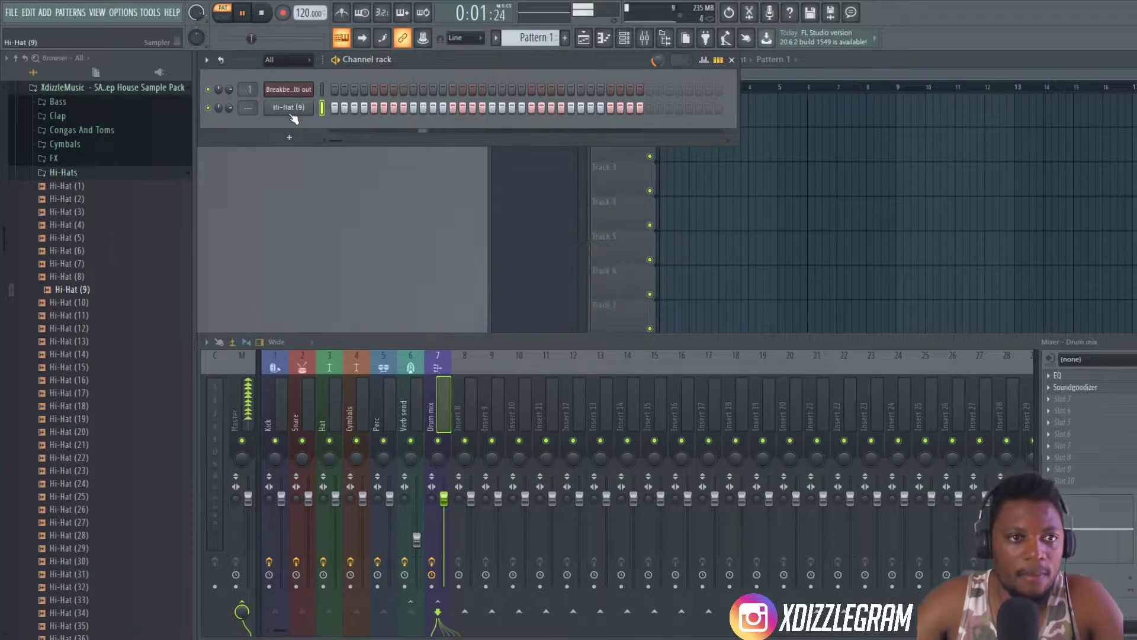
- Route the Hi-Hat (9) channel to mixer track 3 (Hat), lower its volume to about 43%, and stop playback
click(292, 112)
click(291, 112)
drag(398, 180, 701, 209)
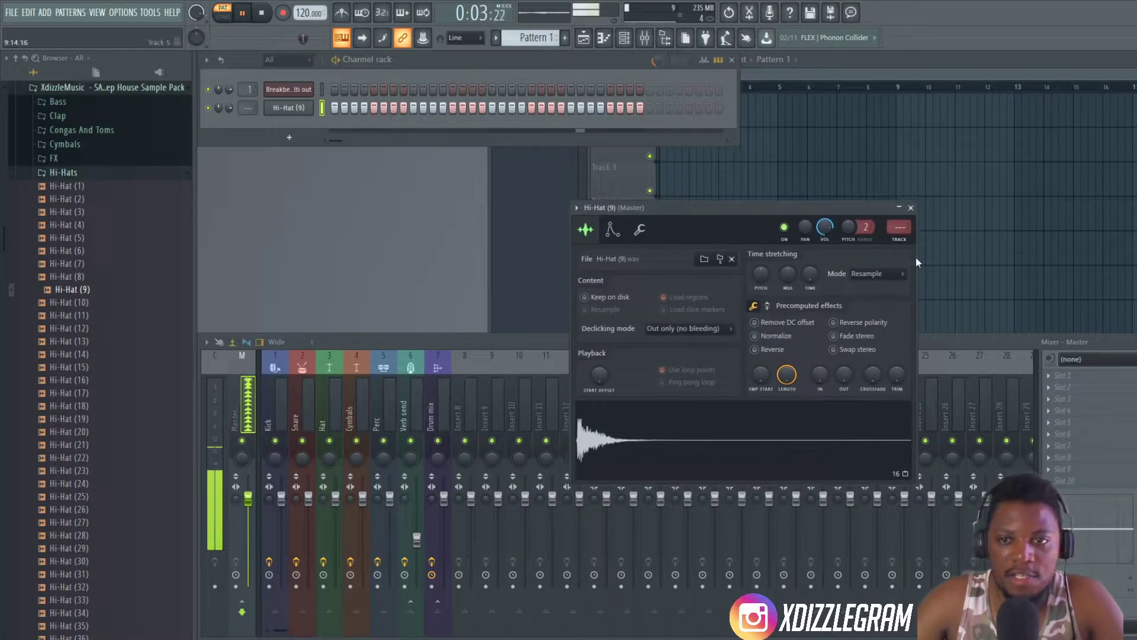
drag(899, 228, 899, 214)
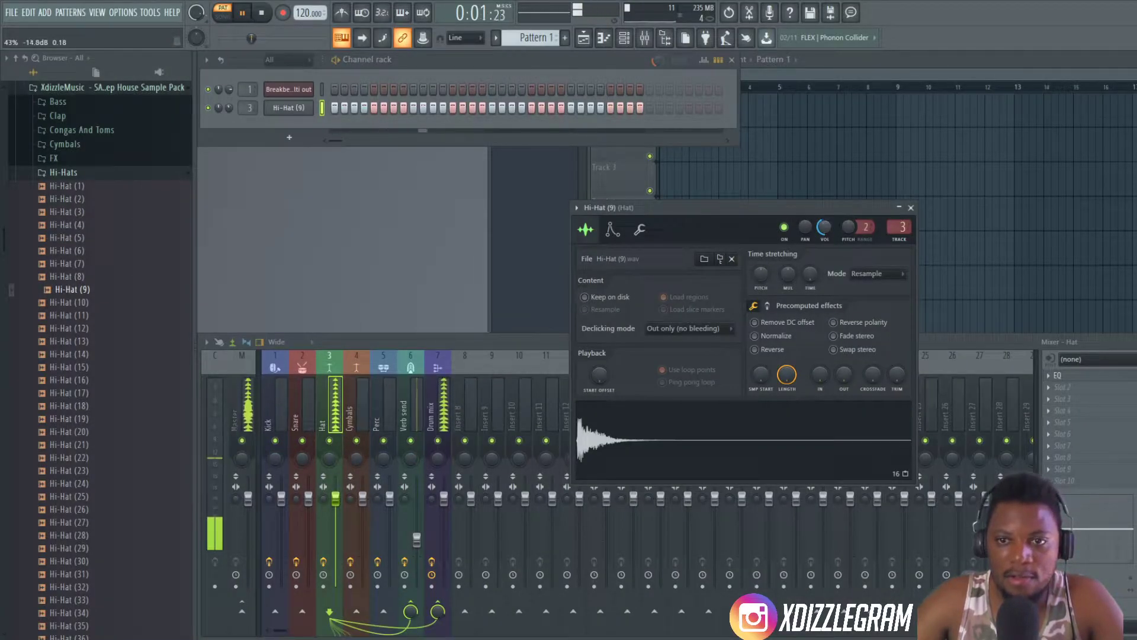
drag(899, 207, 906, 292)
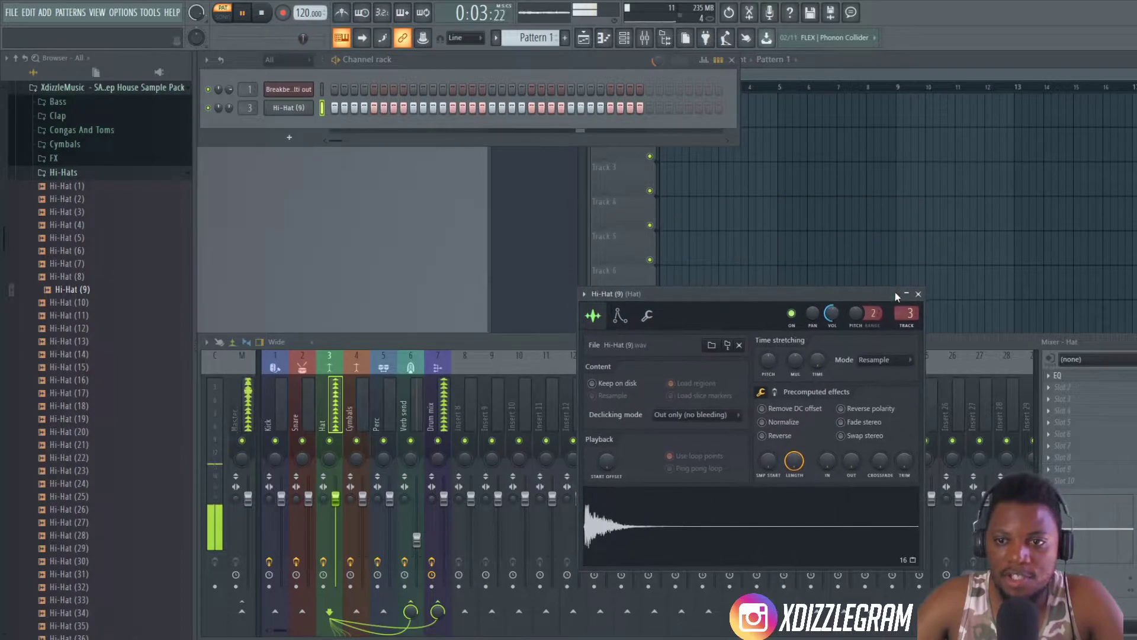
click(918, 294)
key(space)
- Audition more samples in the Hi-Hats folder and add Hi-Hat (40) as a new channel in the channel rack
click(88, 367)
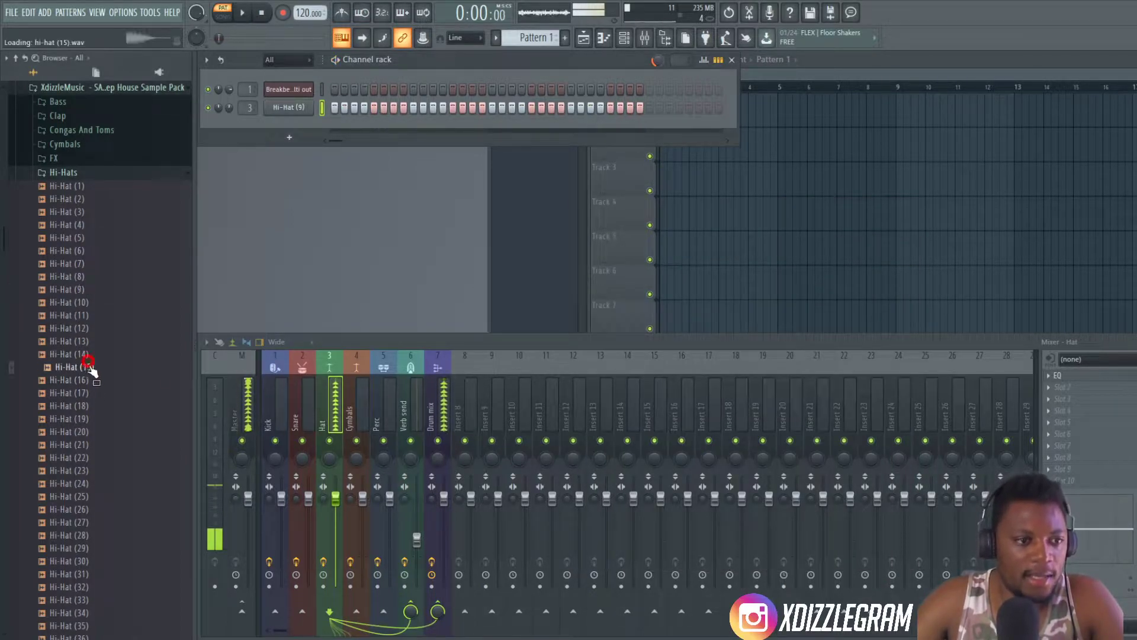
click(92, 431)
click(95, 457)
click(95, 470)
scroll(93, 441, down, 4)
click(80, 342)
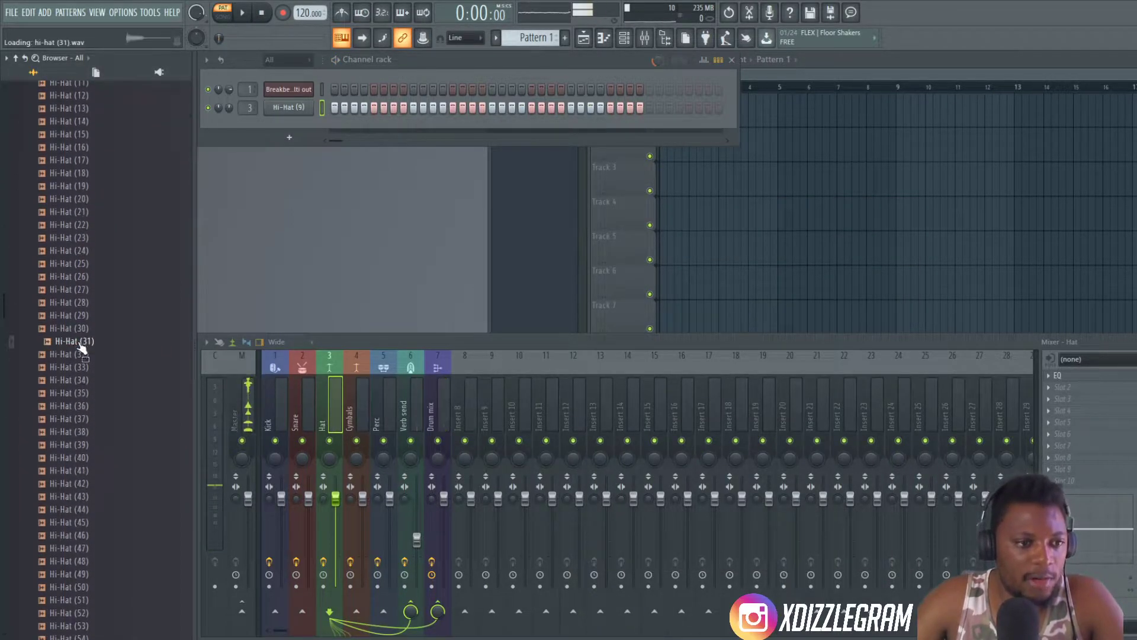
click(80, 329)
click(90, 408)
click(92, 420)
click(93, 448)
click(86, 458)
drag(84, 459, 297, 123)
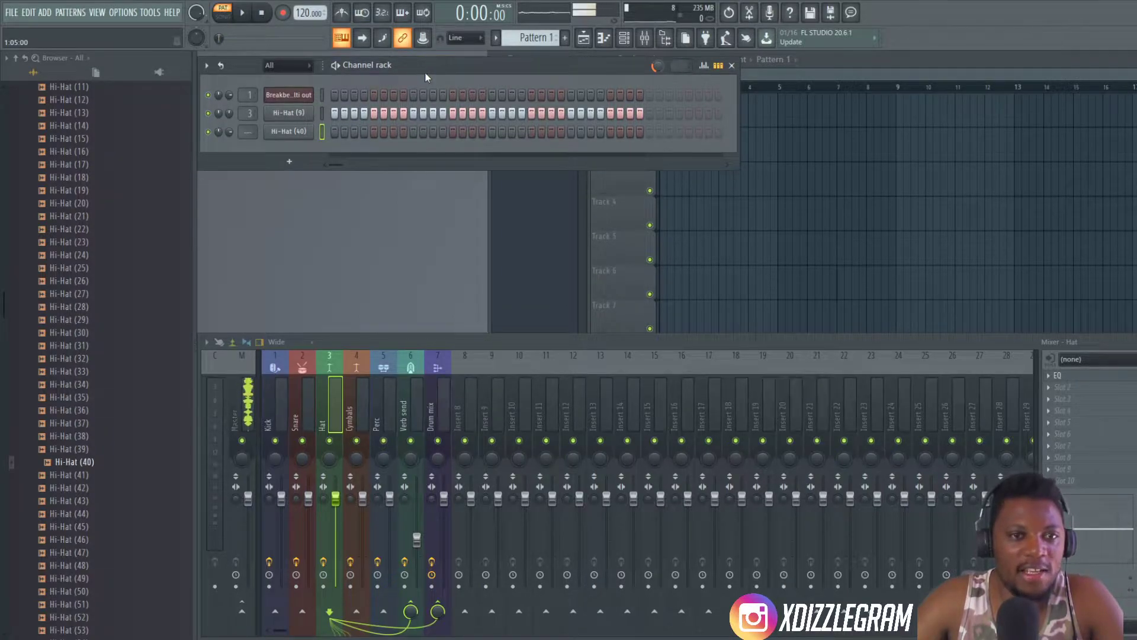
- Fill every 4 steps of the Hi-Hat (40) channel and listen to the pattern
right_click(302, 129)
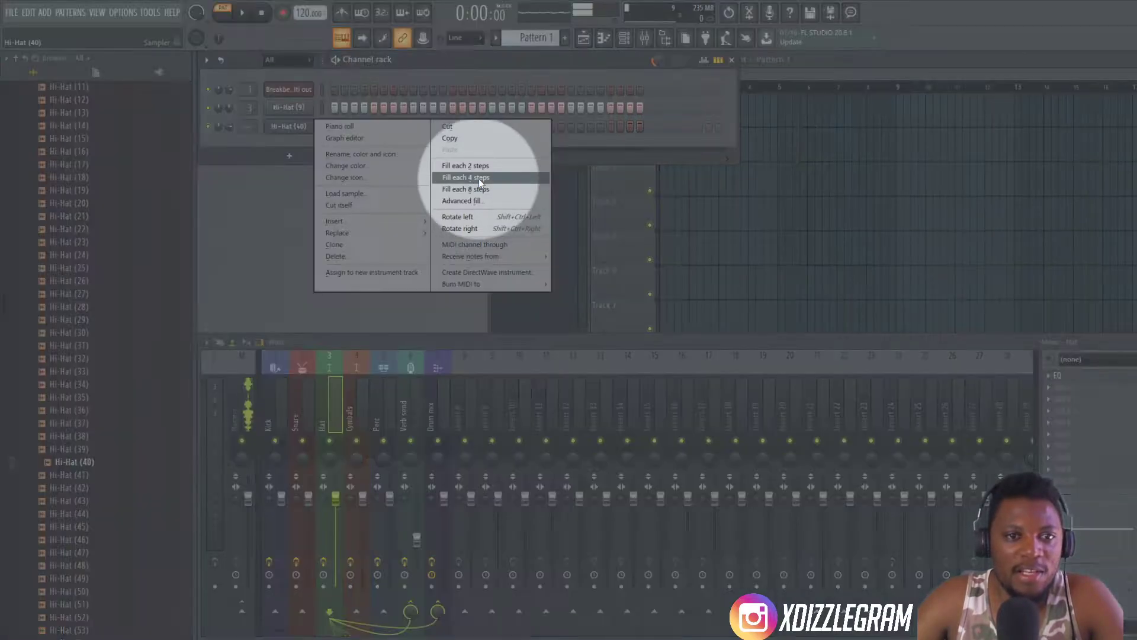
click(478, 178)
key(space)
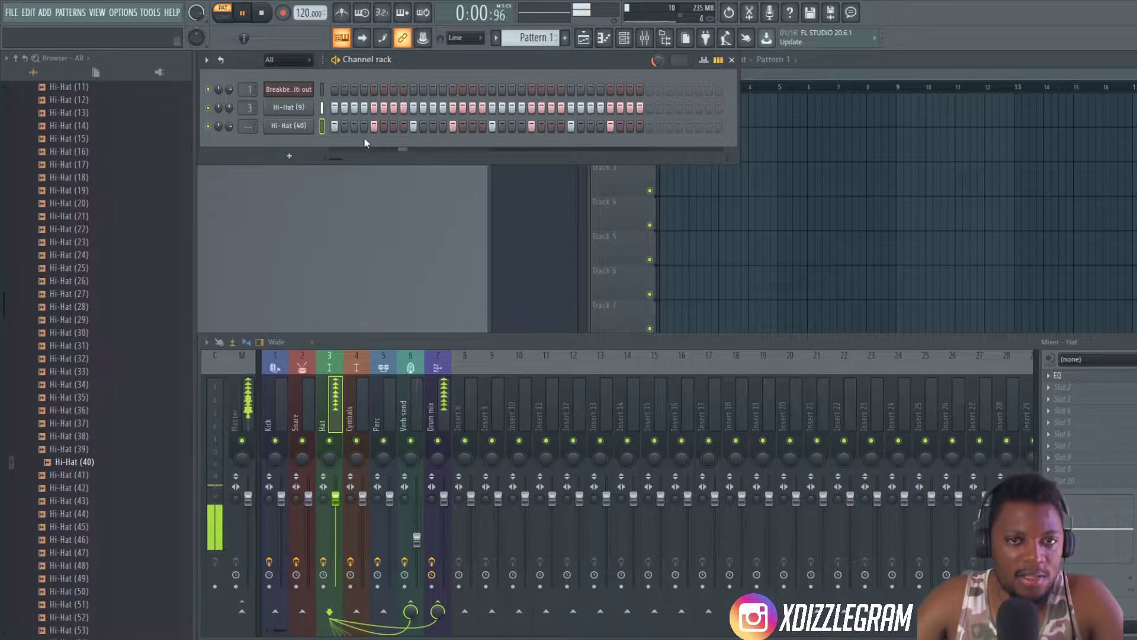
key(space)
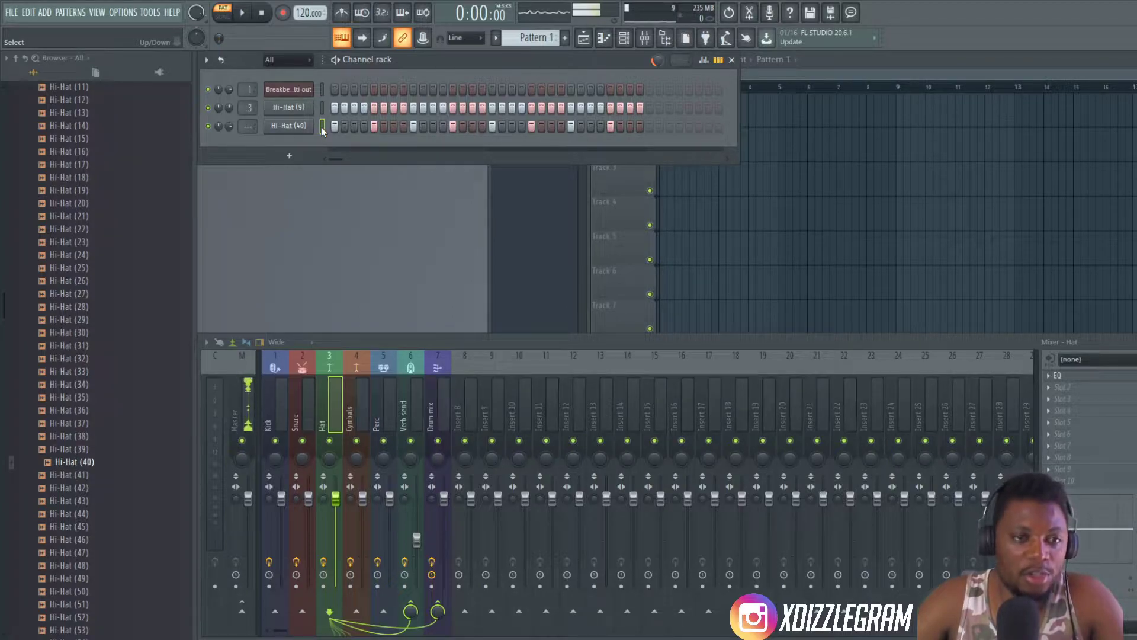
- Shift the Hi-Hat (40) steps two positions right so each hit lands on the third step of its beat, and listen to the pattern
key(shift+Right)
key(shift+Right)
key(ctrl+shift+Left)
key(ctrl+shift+Right)
key(ctrl+shift+Left)
key(ctrl+shift+Left)
key(ctrl+shift+Left)
key(ctrl+shift+Left)
key(ctrl+shift+Left)
key(ctrl+shift+Right)
key(ctrl+shift+Right)
key(ctrl+shift+Left)
key(ctrl+shift+Left)
key(ctrl+shift+Left)
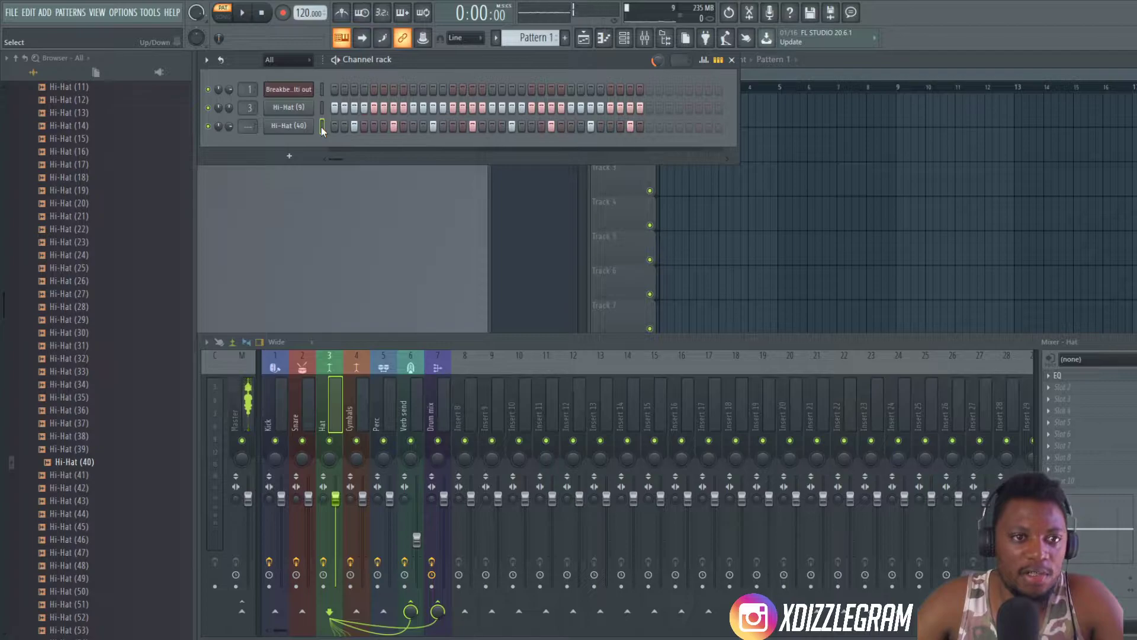
key(ctrl+shift+Right)
key(ctrl+shift+Right)
key(ctrl+shift+Left)
key(ctrl+shift+Left)
key(ctrl+shift+Left)
key(ctrl+shift+Right)
key(ctrl+shift+Right)
key(ctrl+shift+Right)
key(ctrl+shift+Left)
key(ctrl+shift+Left)
key(ctrl+shift+Right)
key(ctrl+shift+Right)
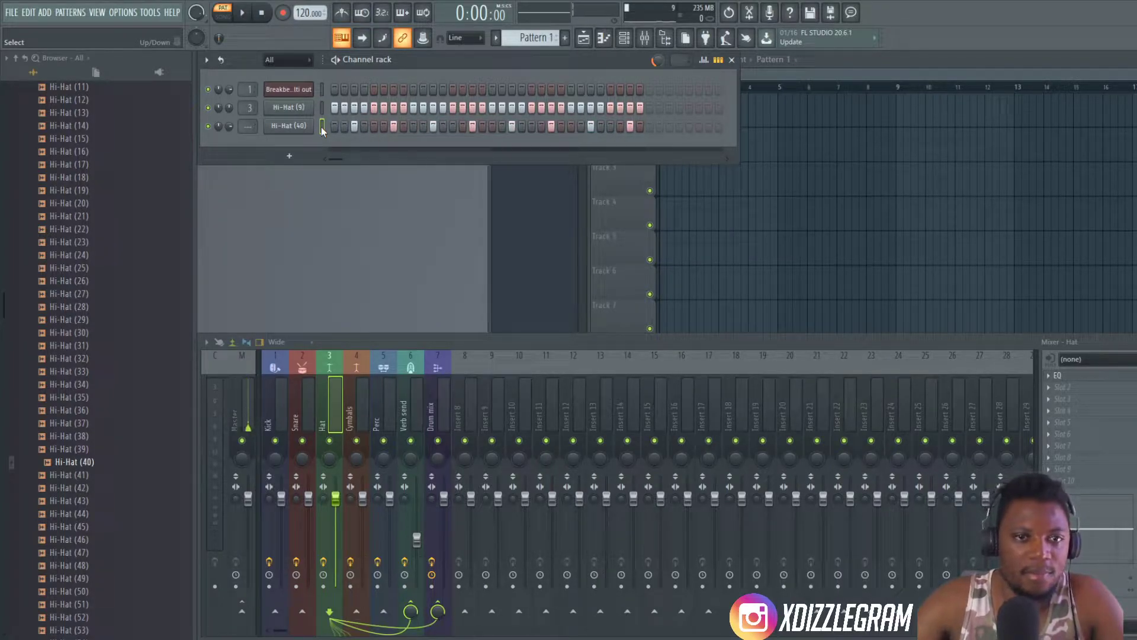
key(space)
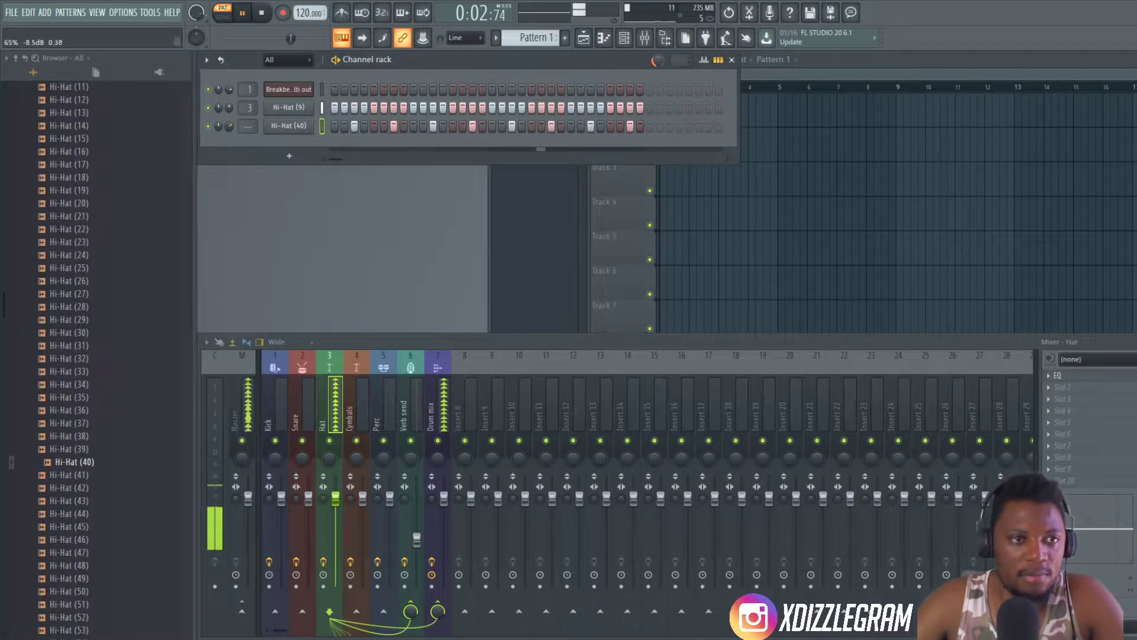
key(space)
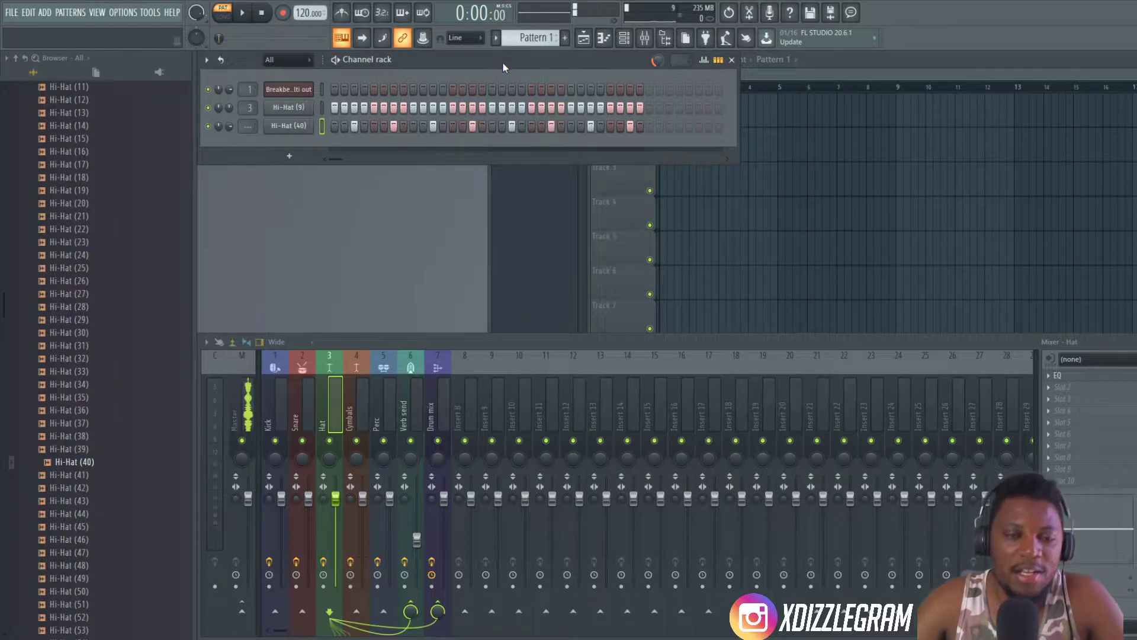
- Route the Hi-Hat (40) channel to mixer track 3 (Hat) during playback and turn down the Hi-Hat (9) channel volume
key(space)
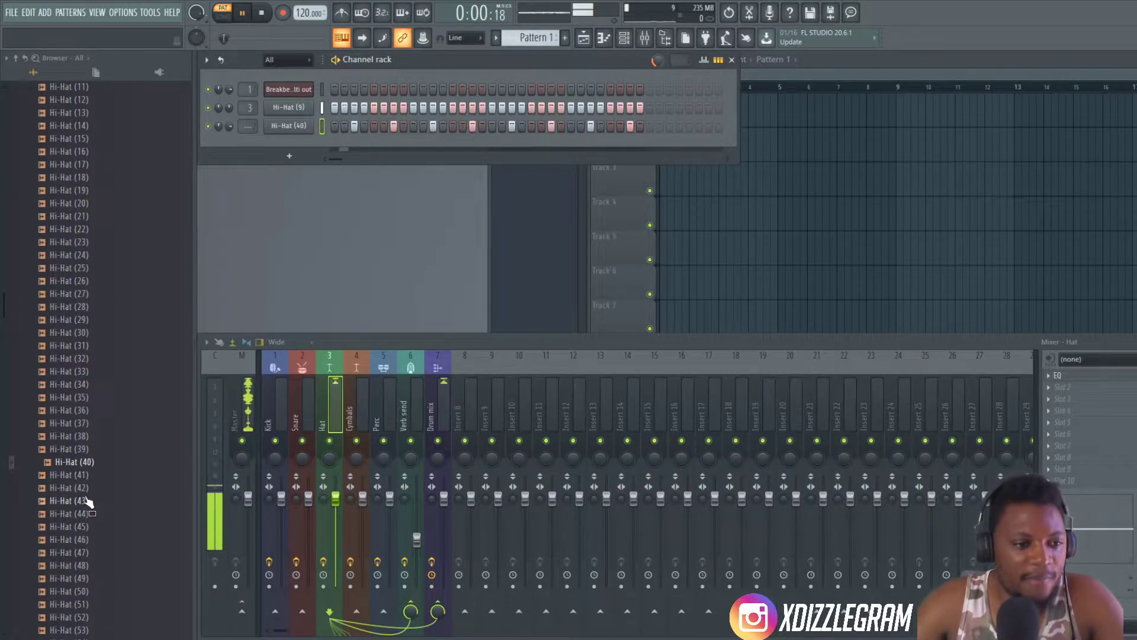
click(281, 129)
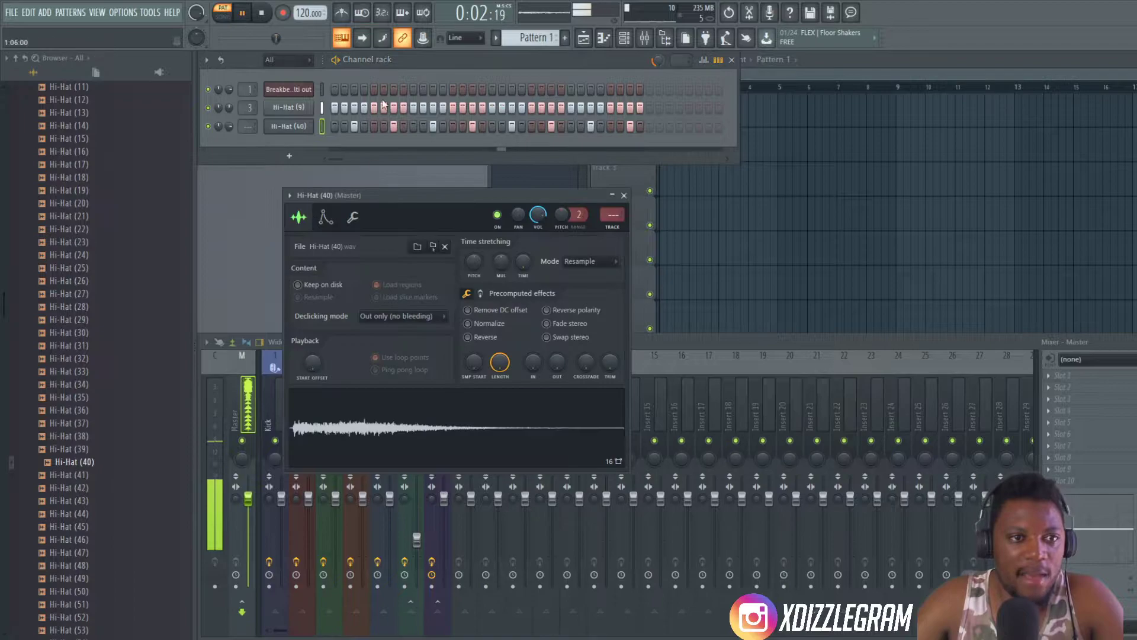
drag(424, 213, 714, 223)
scroll(255, 126, up, 3)
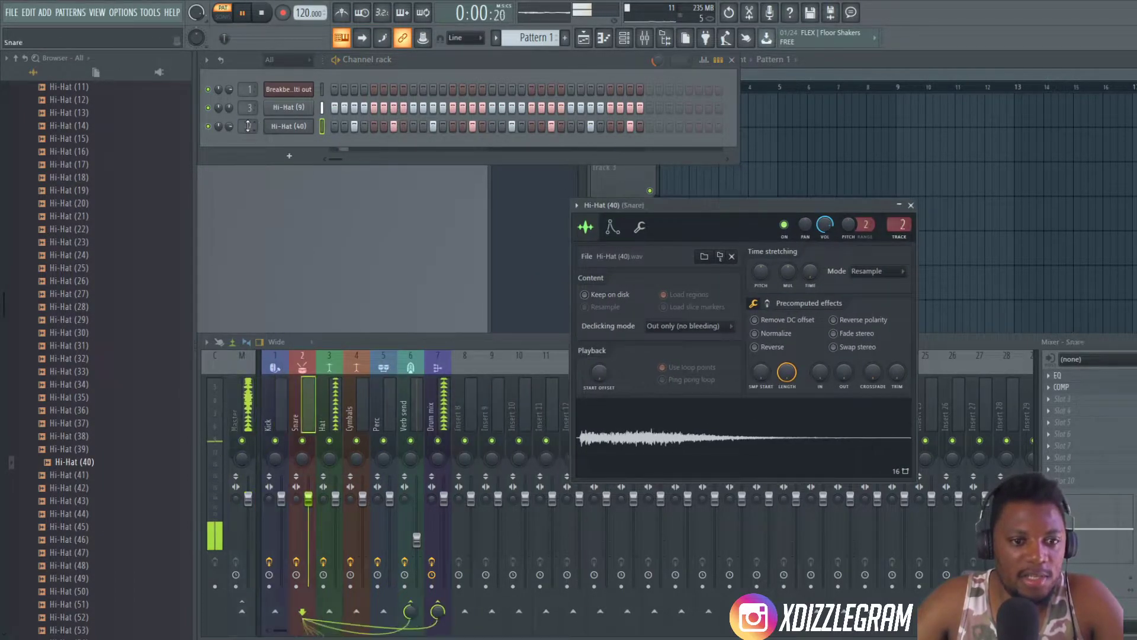
drag(230, 108, 229, 124)
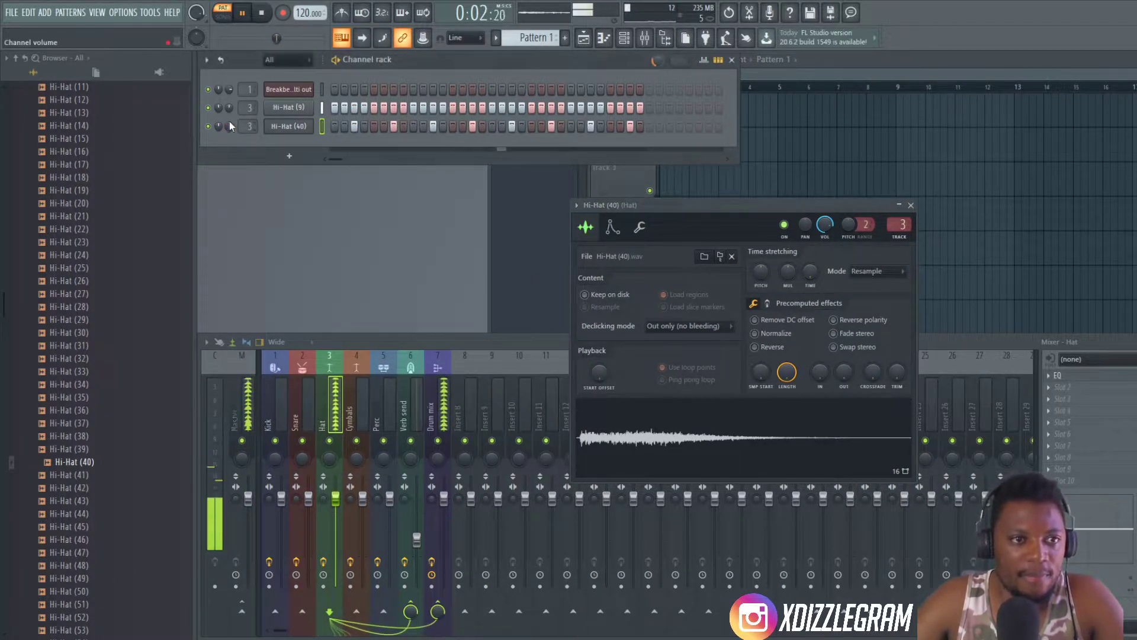
- Place two consecutive Pattern 1 clips on Track 3 of the playlist, starting at bar 1
click(838, 54)
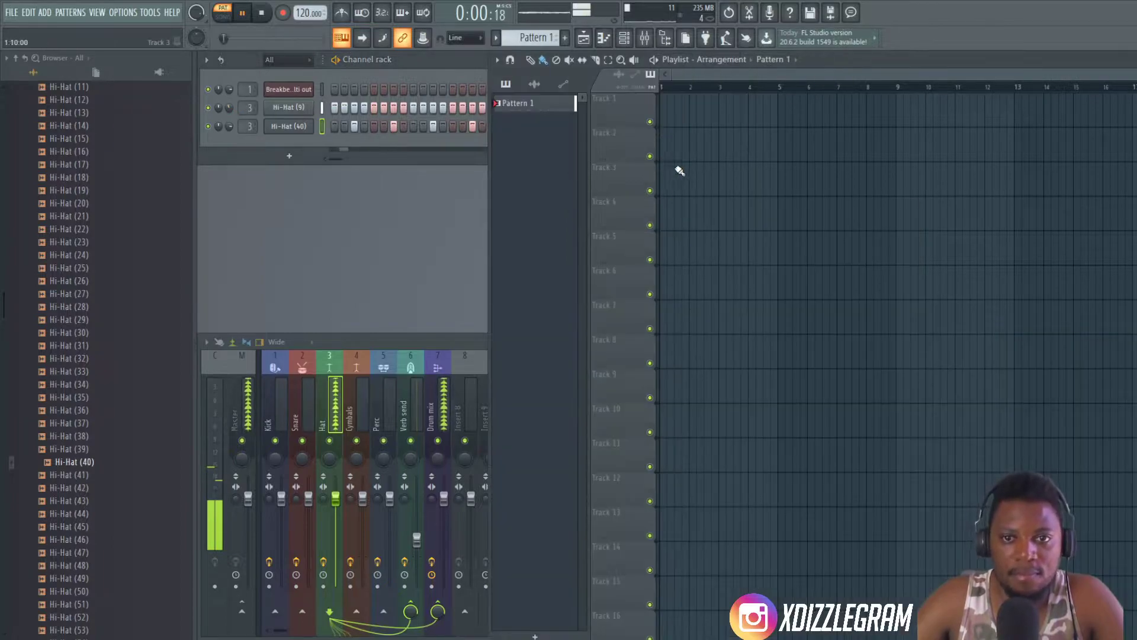
mouse_move(668, 178)
mouse_down()
mouse_move(738, 180)
mouse_move(727, 180)
mouse_up()
scroll(695, 80, up, 2)
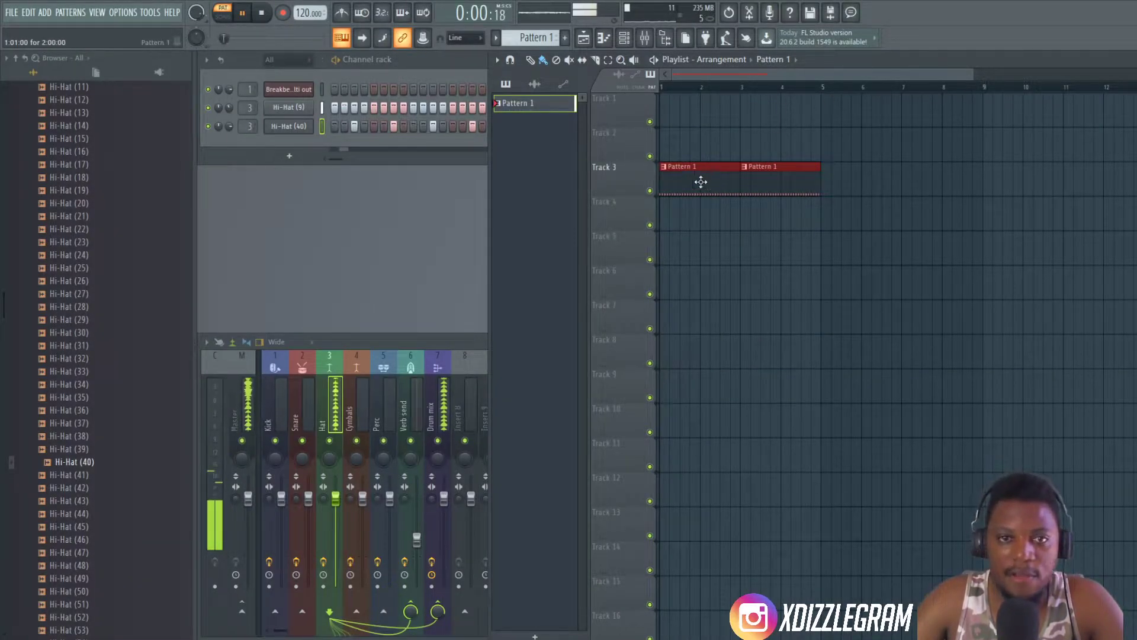
- Place the EQ-A033 03 Sd-Cp 120 loop from the Deep-House Loops Vol 1 folder on playlist Track 4, starting at bar 1
click(417, 63)
scroll(48, 251, up, 10)
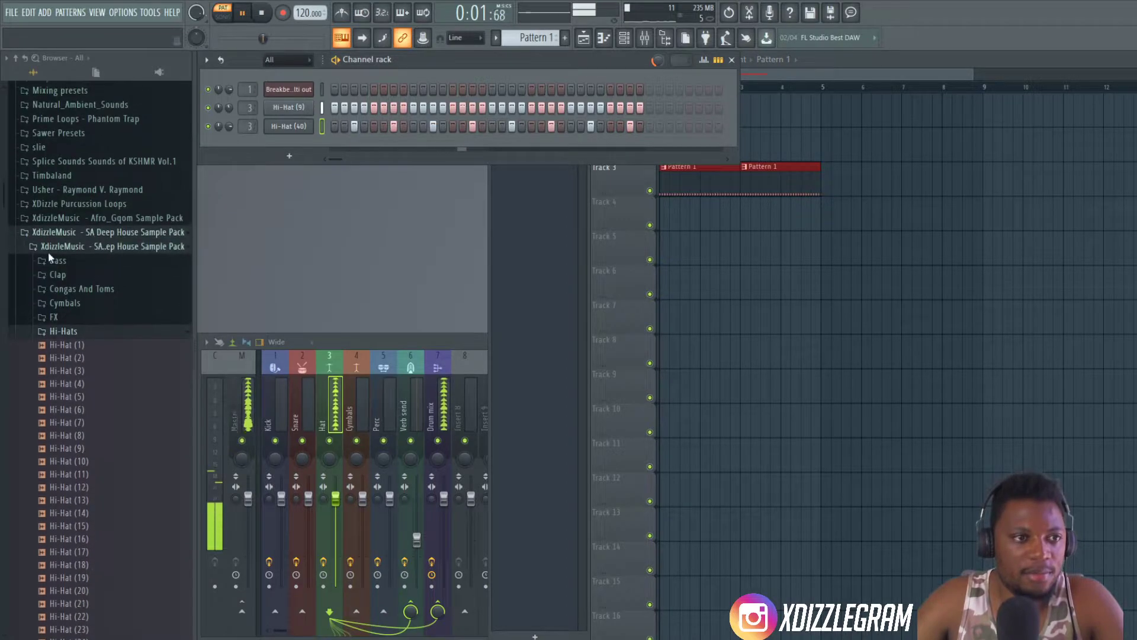
click(67, 331)
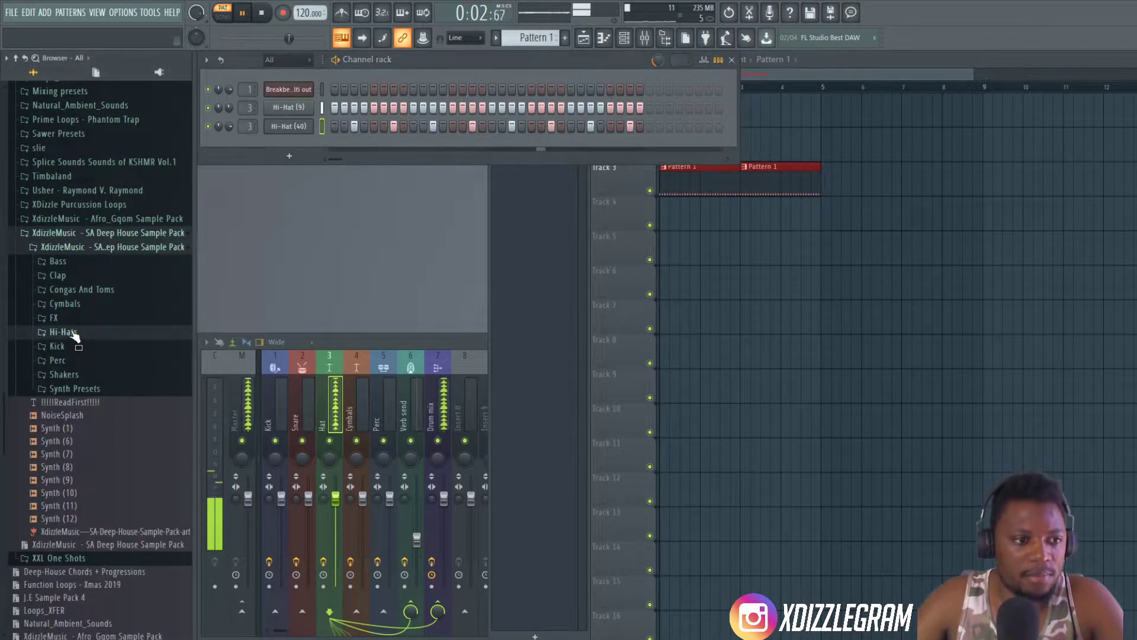
click(83, 236)
click(117, 345)
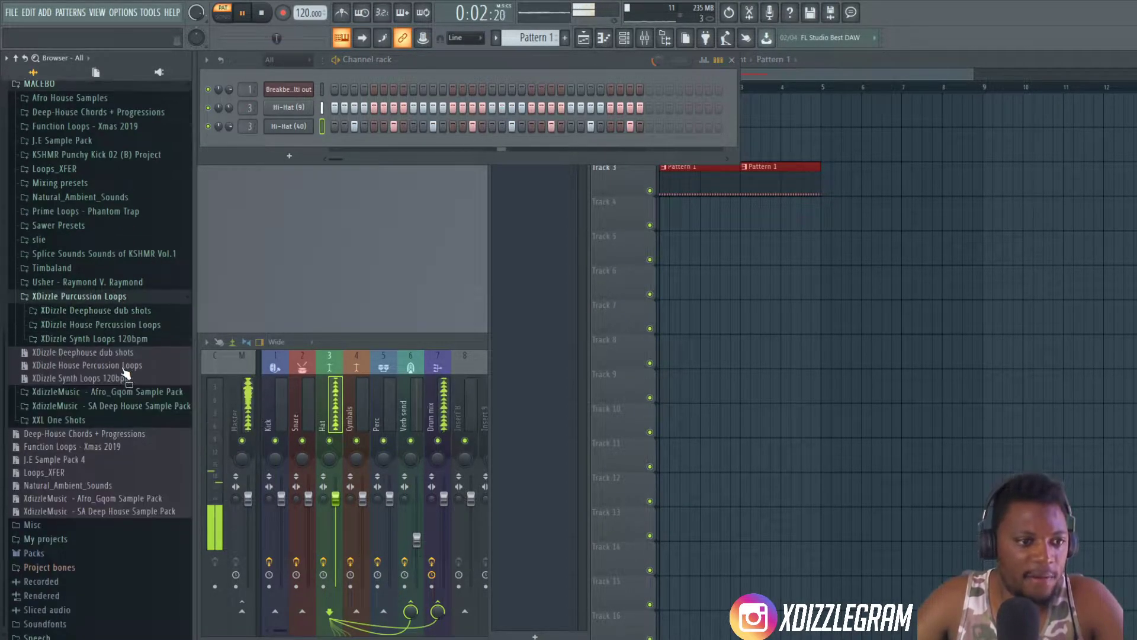
click(119, 291)
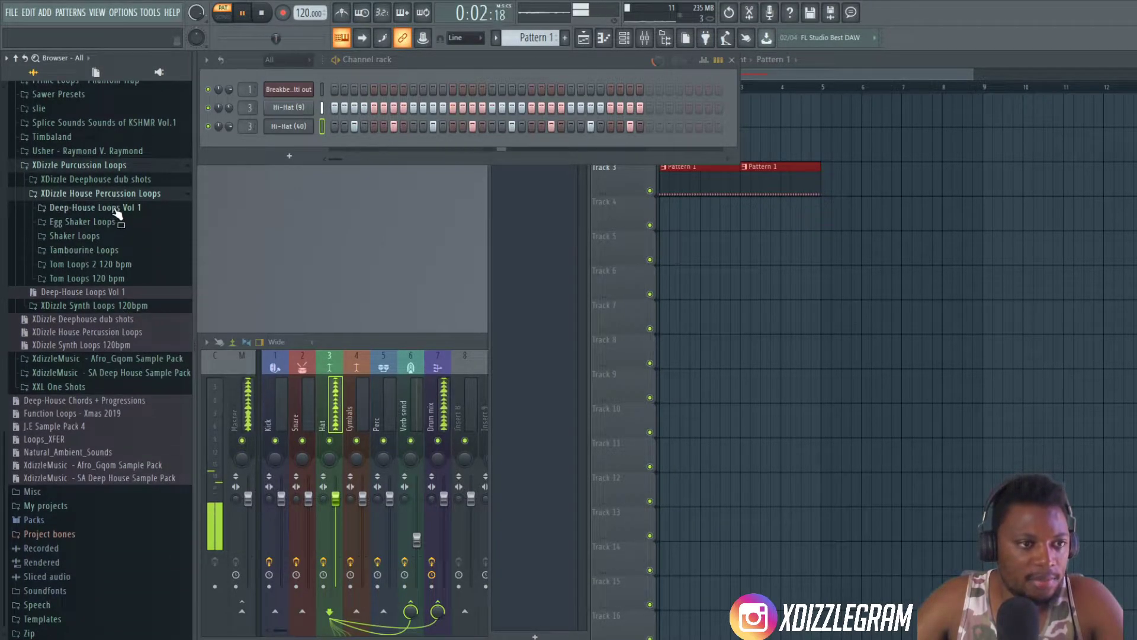
click(116, 208)
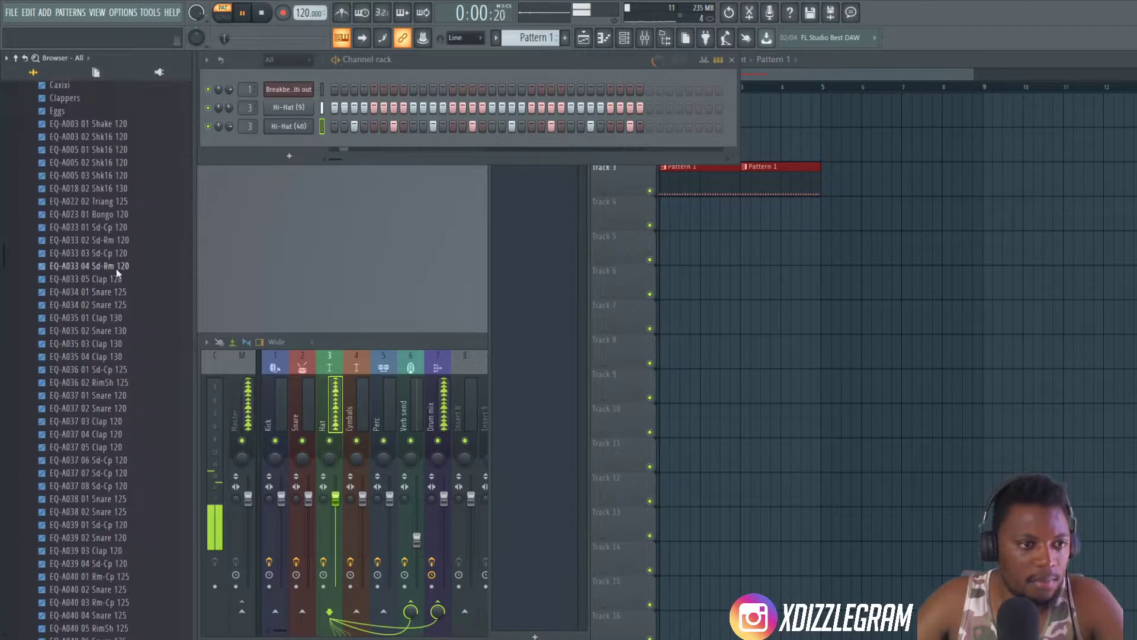
drag(115, 236, 661, 215)
- Route the EQ-A033 03 Sd-Cp 120 clip to mixer track 2 (Snare) while the song plays, and stop playback
double_click(721, 218)
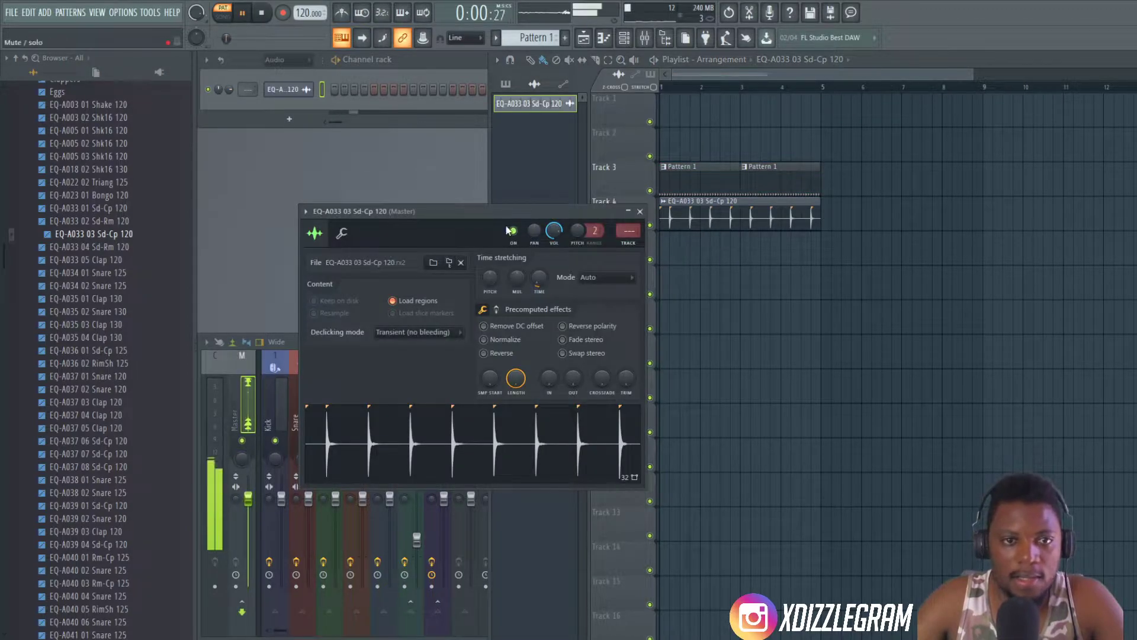
click(232, 9)
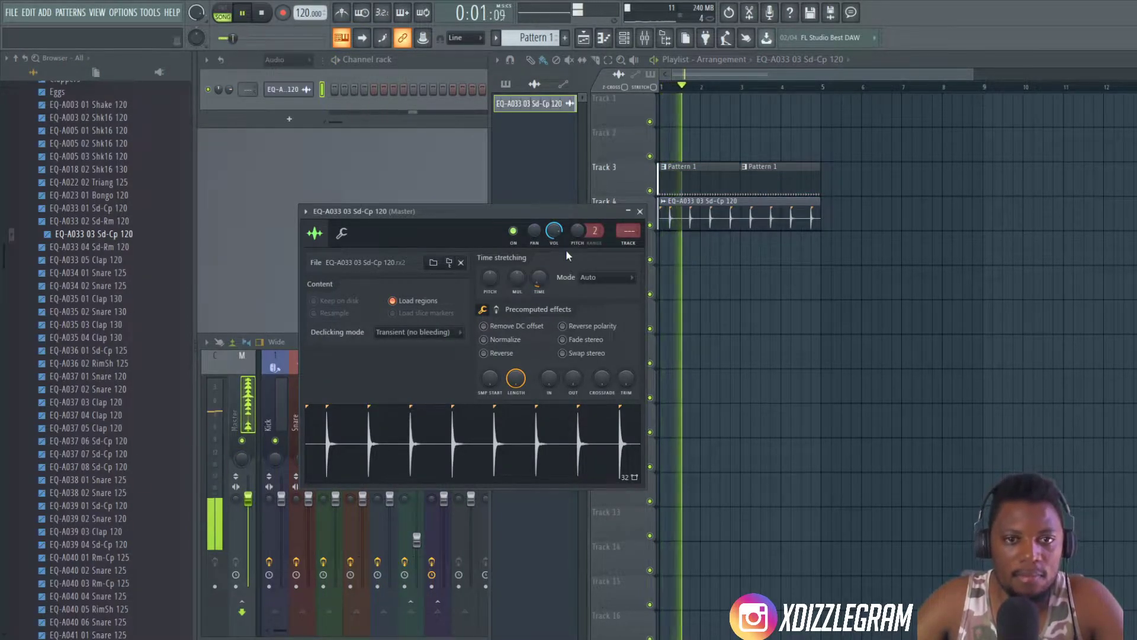
drag(542, 210, 930, 280)
scroll(1019, 301, up, 2)
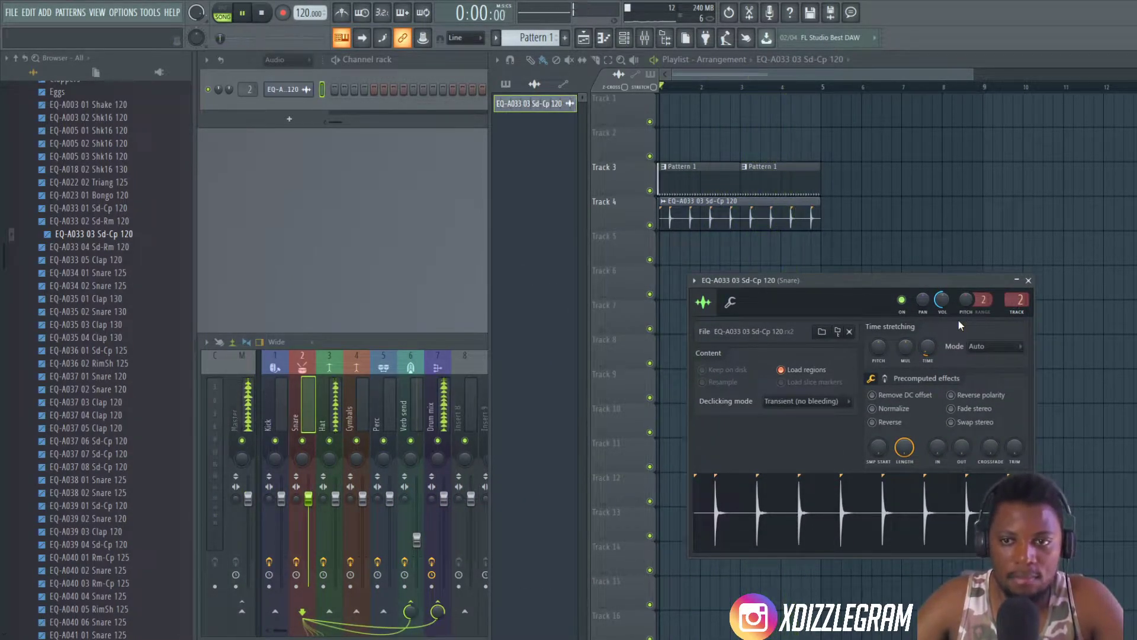
click(309, 403)
key(space)
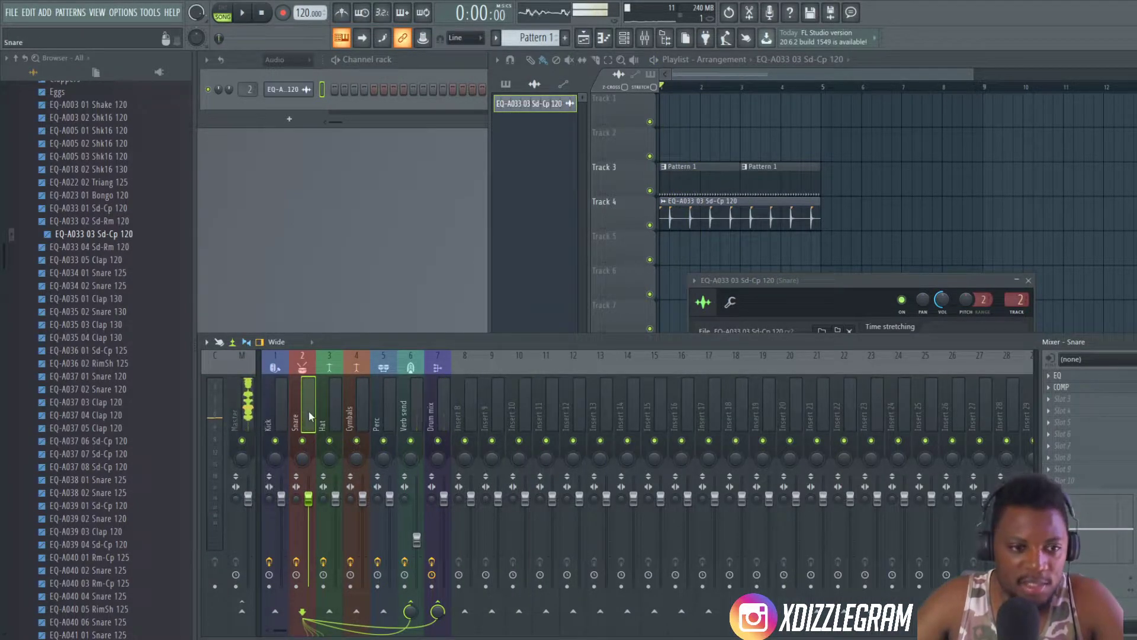
- Delete the EQ and COMP effects from the Snare mixer track and listen to the song
right_click(308, 411)
click(1050, 386)
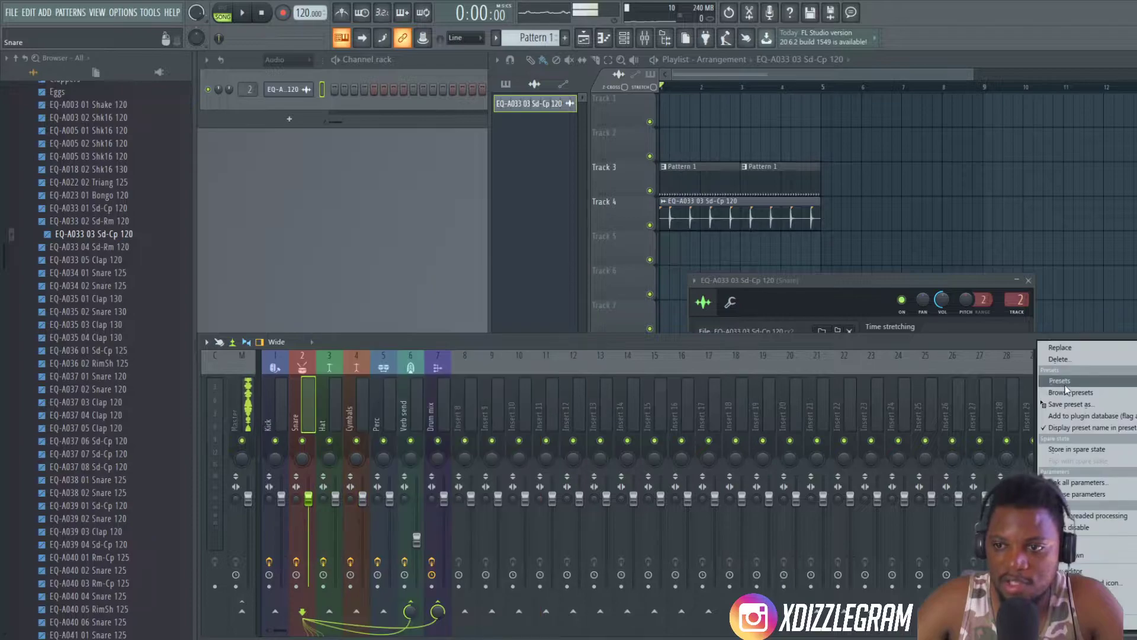
click(1060, 359)
click(1051, 386)
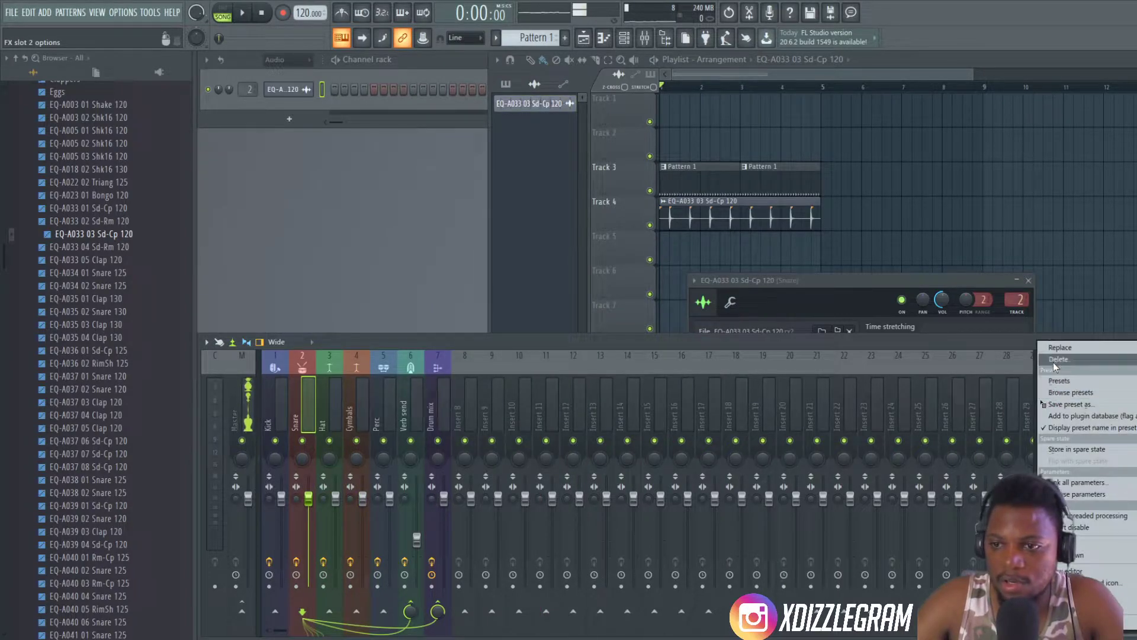
click(1058, 359)
key(space)
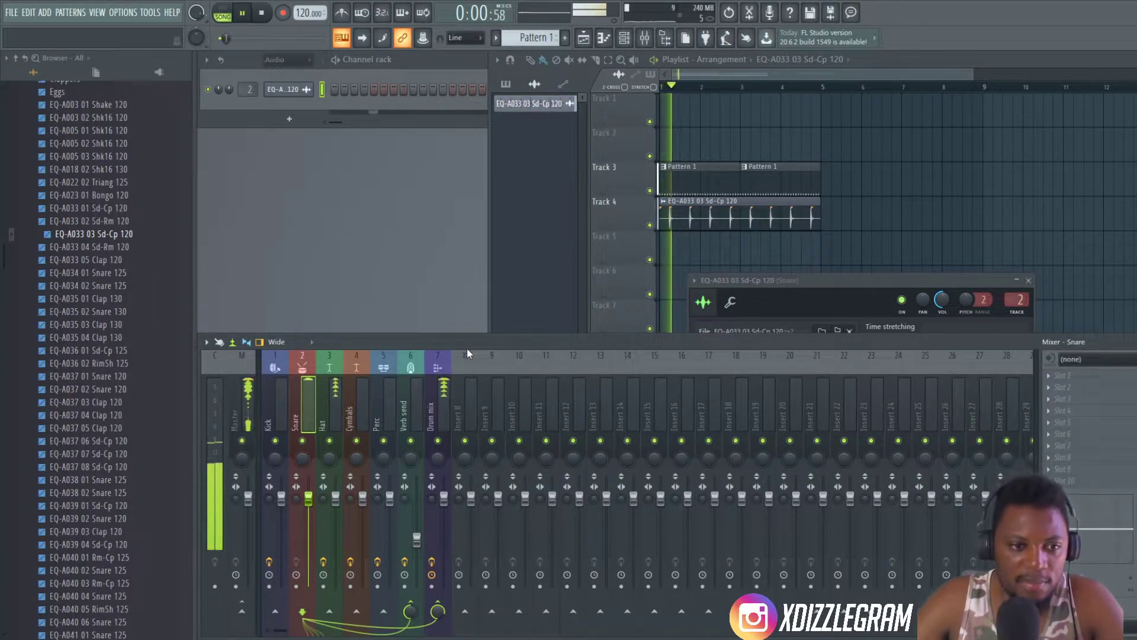
click(838, 286)
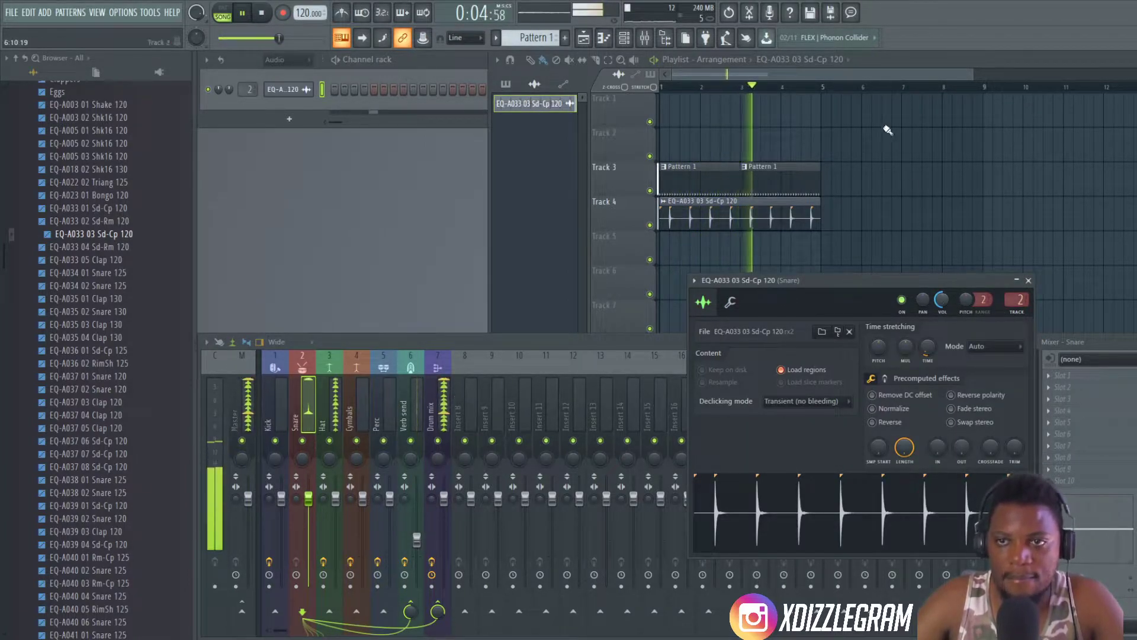
- Collapse the XDizzle Percussion Loops folder and open the Kick folder of the XdizzleMusic SA Deep House Sample Pack
click(893, 62)
scroll(64, 228, up, 8)
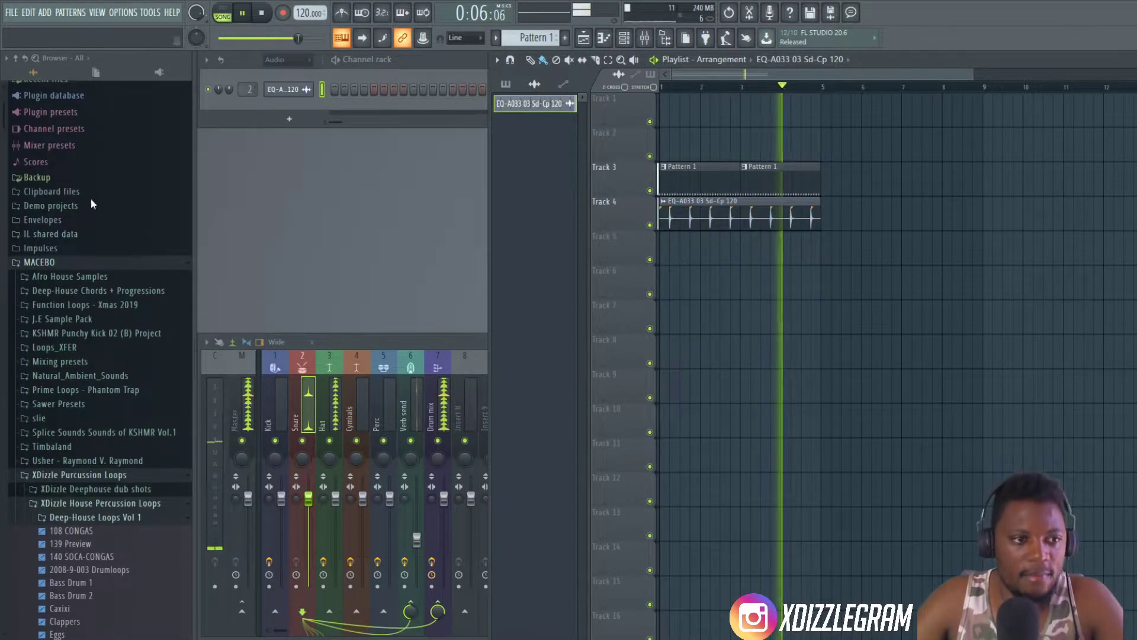
click(89, 503)
click(86, 519)
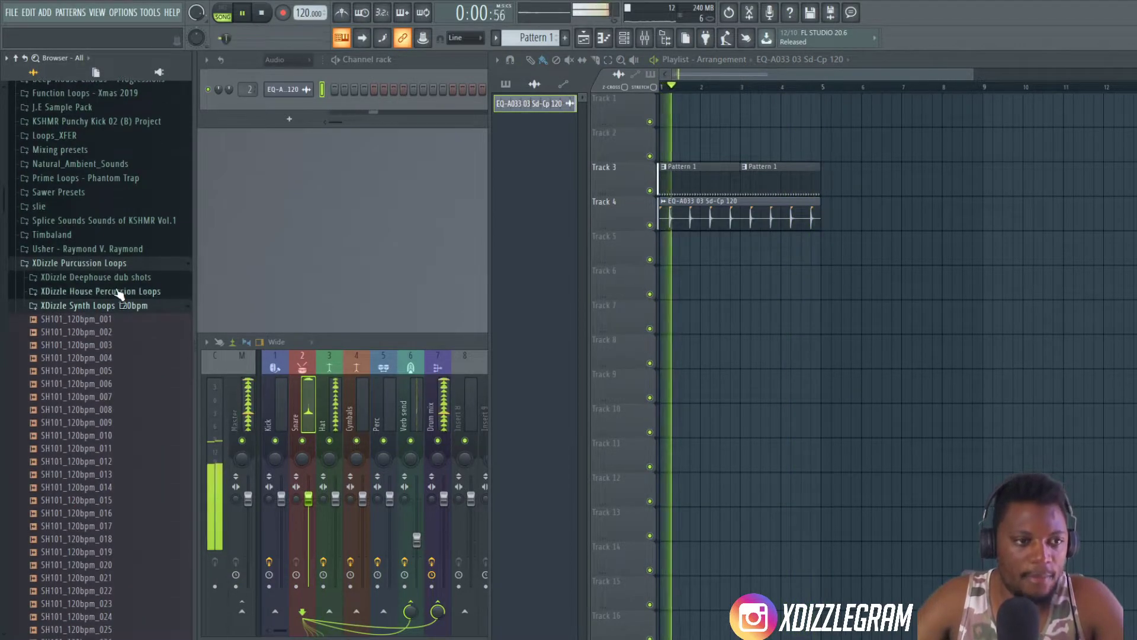
click(86, 305)
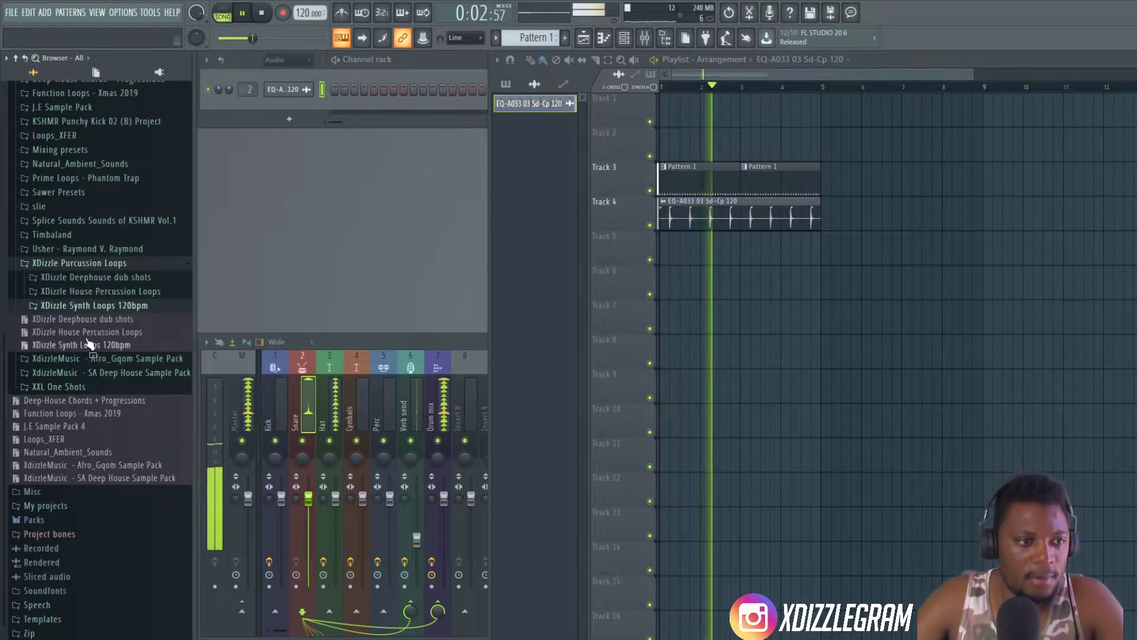
click(94, 263)
click(115, 373)
click(112, 387)
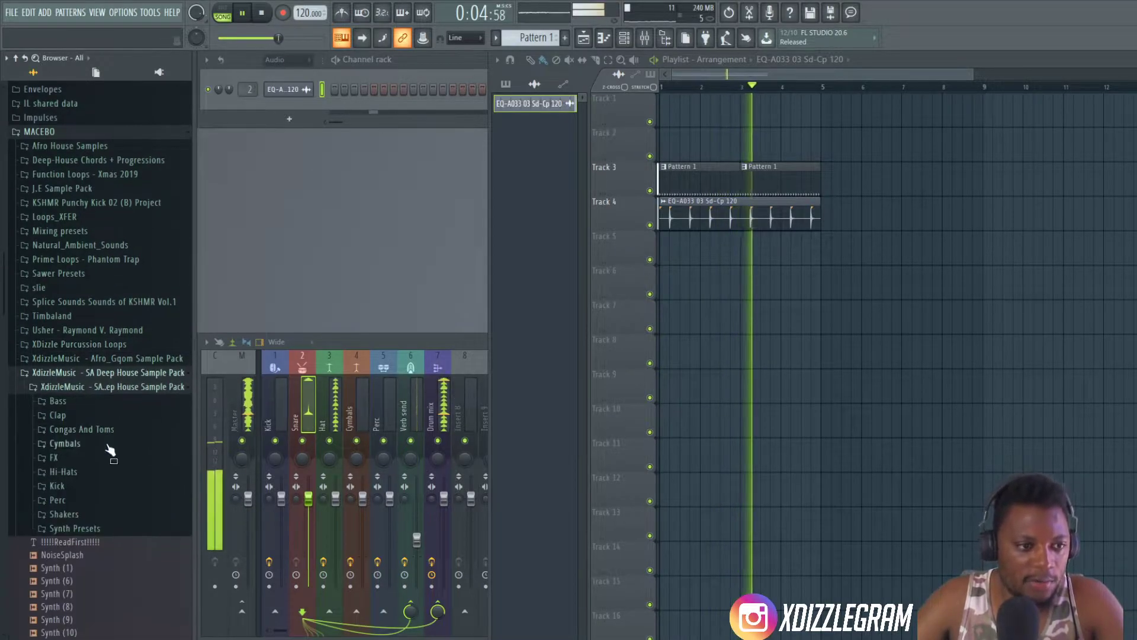
click(83, 487)
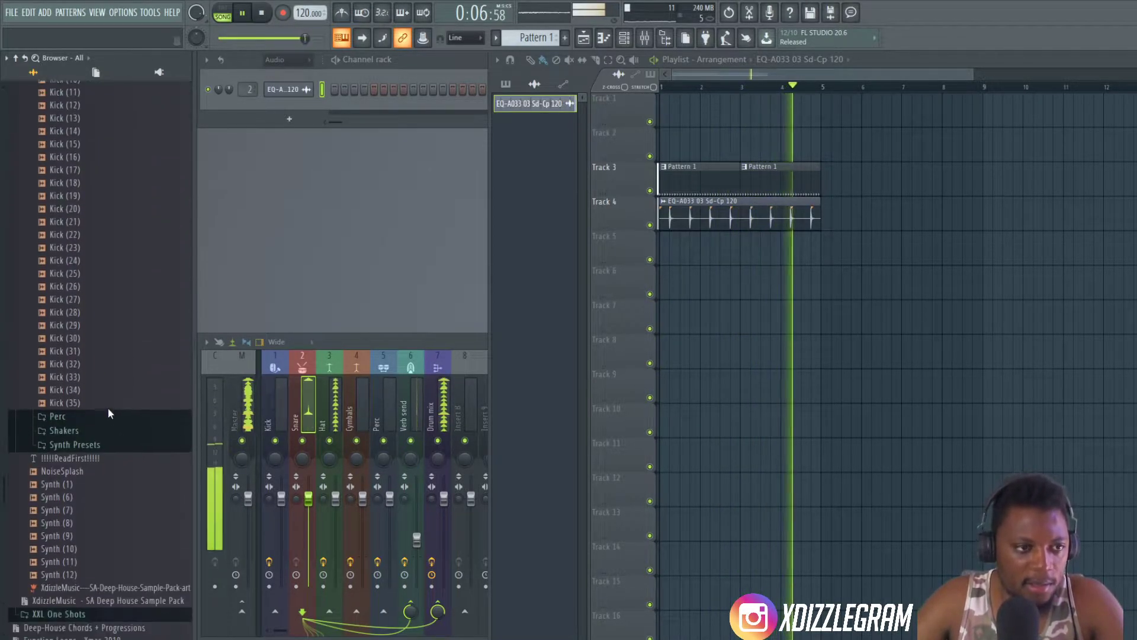
- Audition several kick samples and add Kick (15) to the channel rack as a new channel
scroll(83, 297, up, 4)
click(71, 233)
click(76, 259)
click(98, 273)
drag(83, 263, 286, 98)
click(28, 298)
click(680, 179)
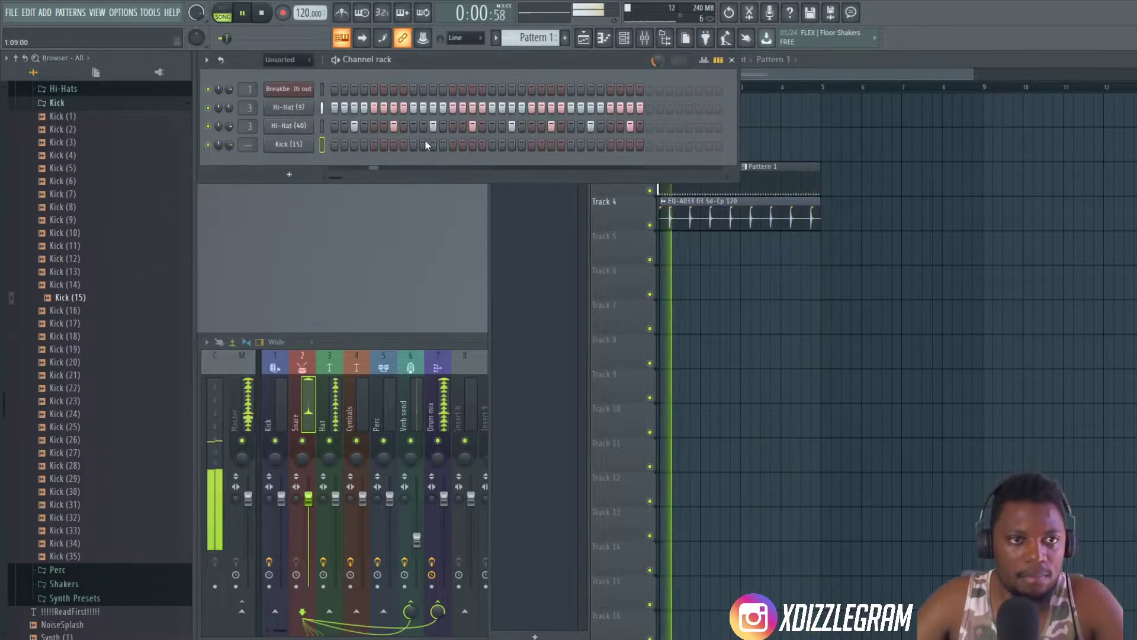
- Stop playback and fill every 4 steps of the Kick (15) channel
click(335, 144)
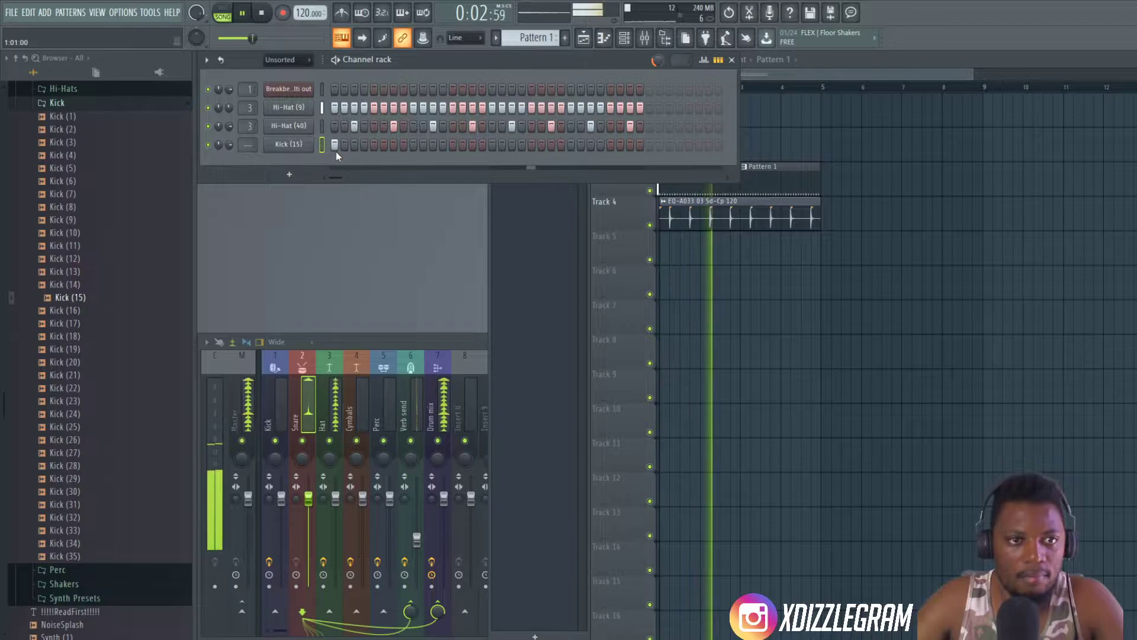
key(space)
click(335, 145)
right_click(298, 150)
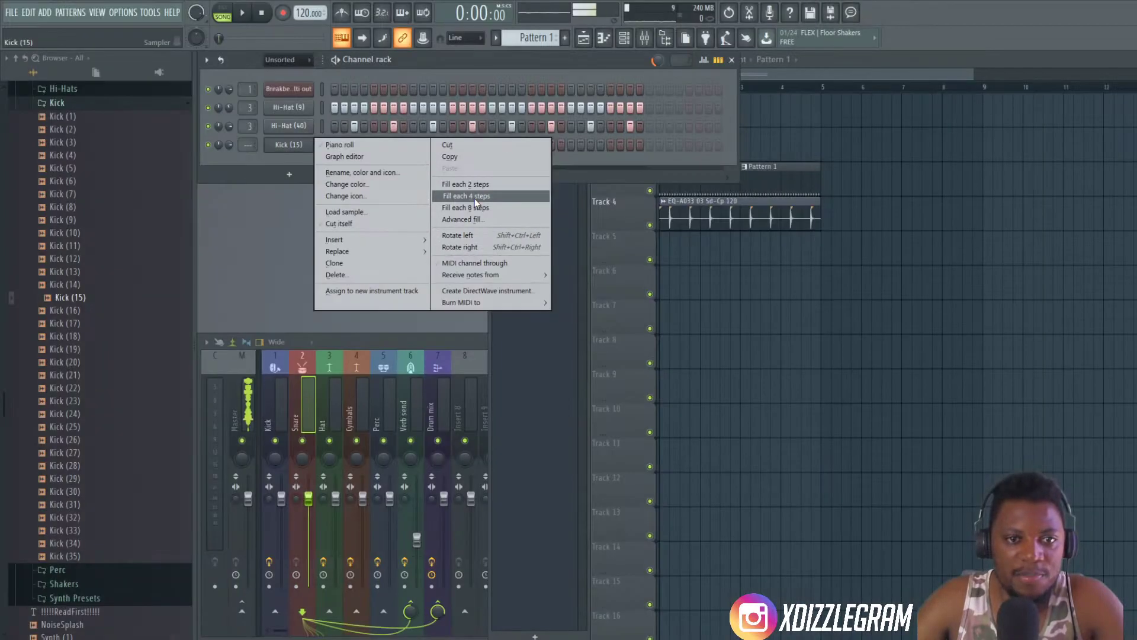
click(480, 198)
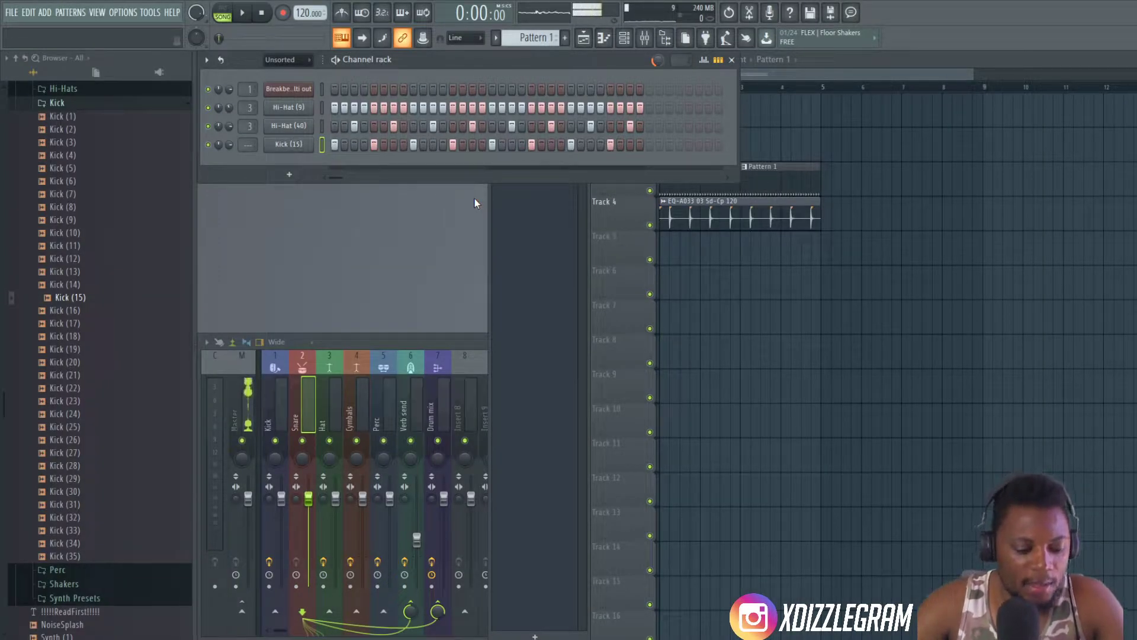
- Try rotating the Kick (15) steps to the right, one position at a time
key(ctrl+shift+Right)
key(ctrl+shift+Right)
key(ctrl+shift+Right)
key(ctrl+shift+Right)
key(ctrl+shift+Right)
key(ctrl+shift+Right)
key(ctrl+shift+Right)
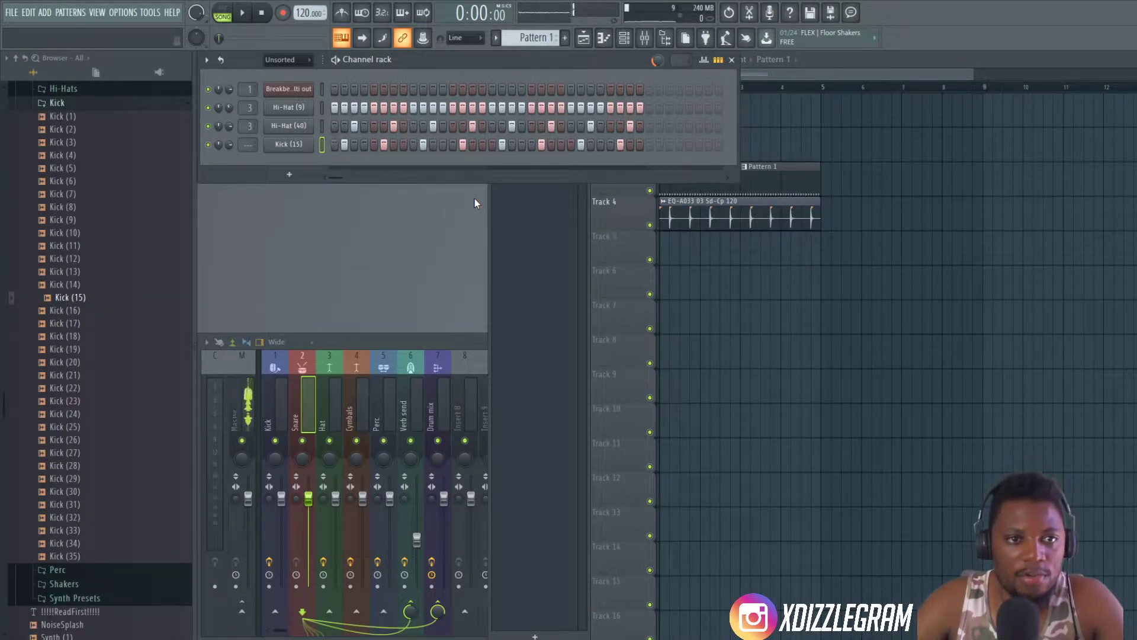
key(ctrl+shift+Right)
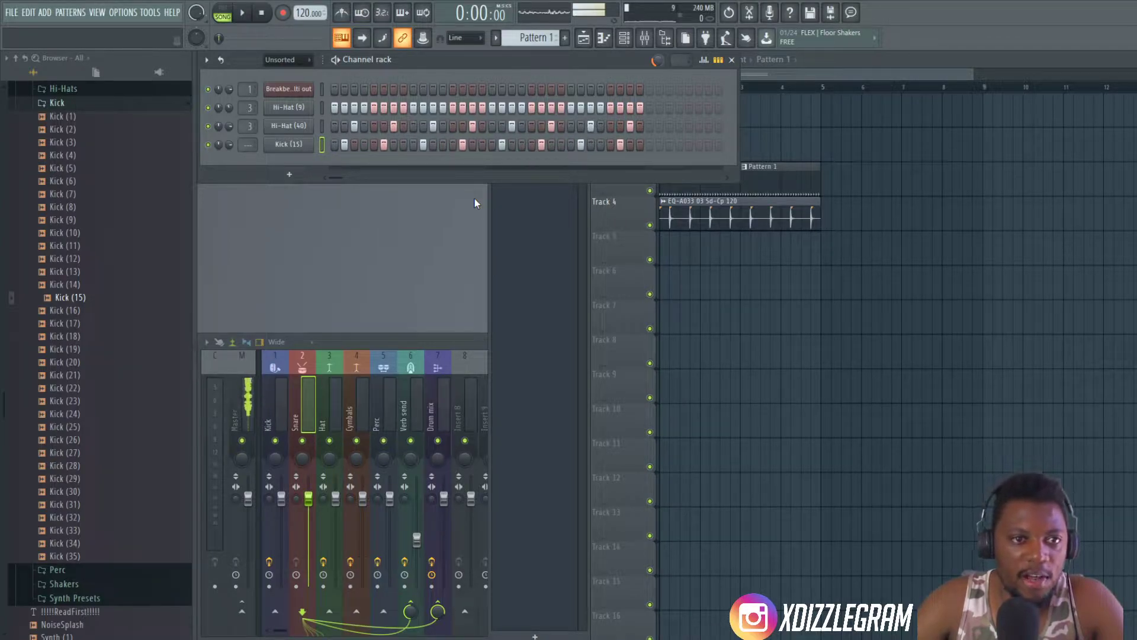
- Route the Kick (15) channel to mixer track 1 (Kick) and listen to the drums in song mode
key(space)
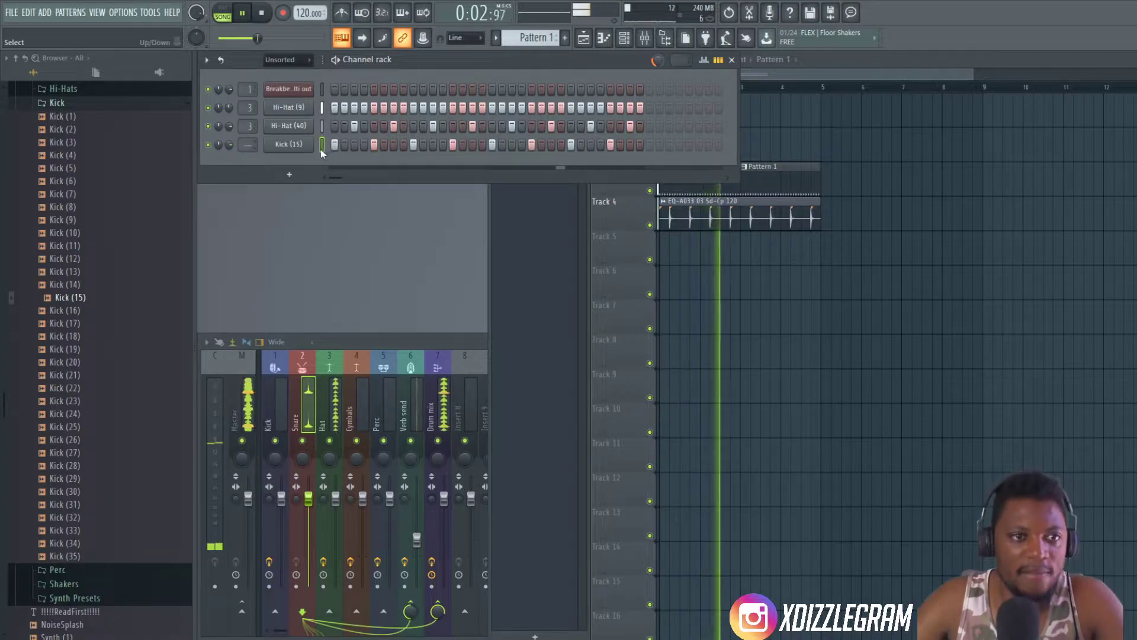
key(space)
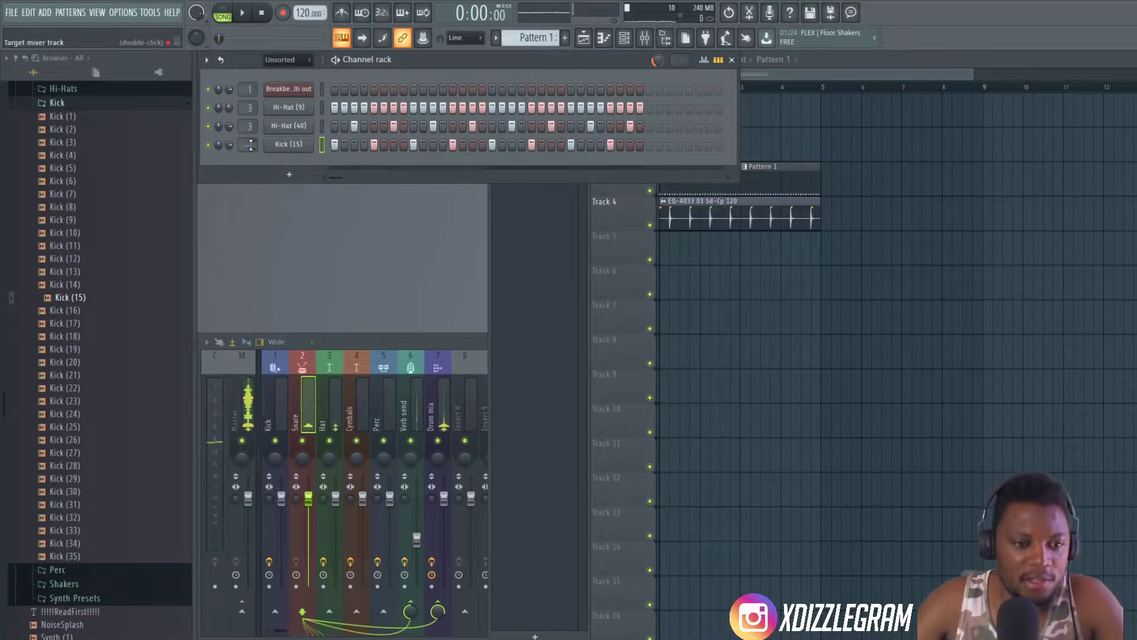
drag(251, 145, 250, 138)
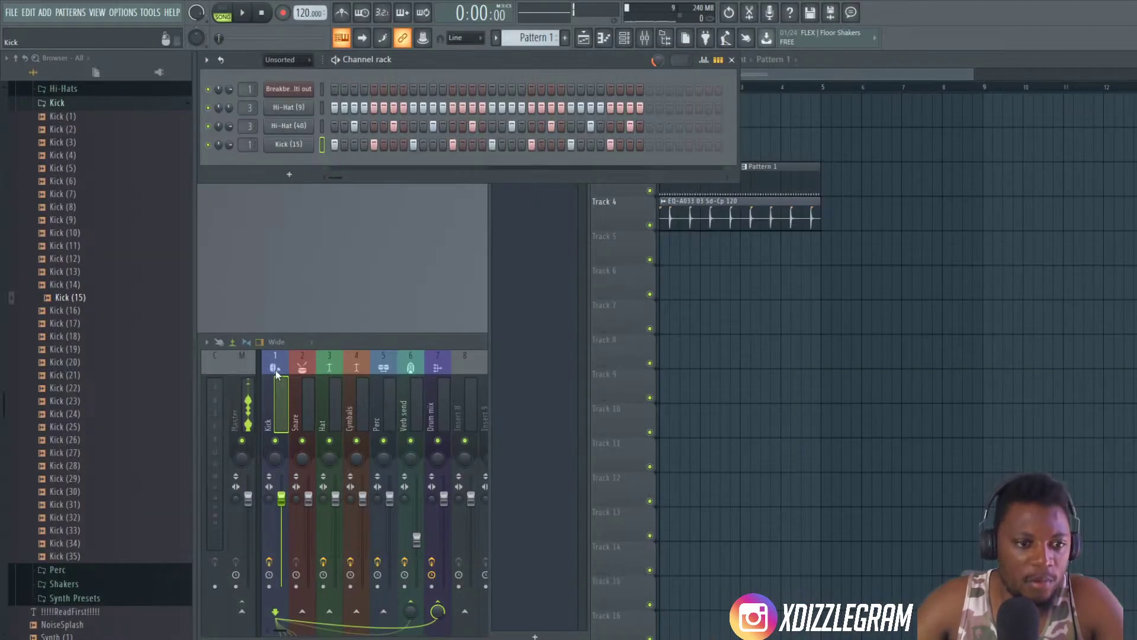
key(space)
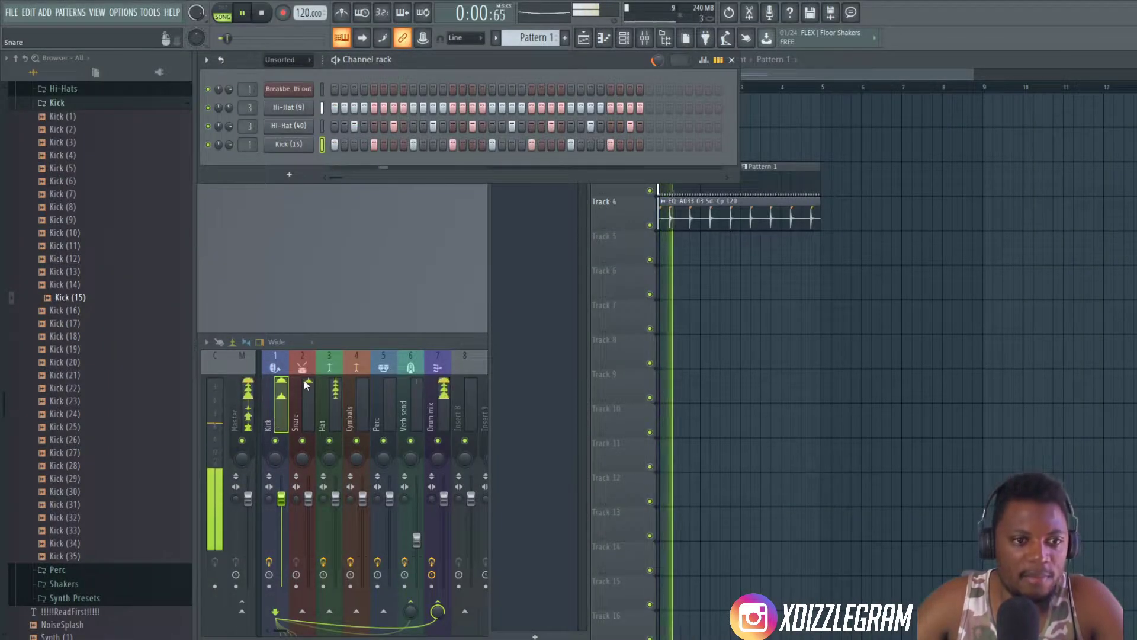
click(287, 395)
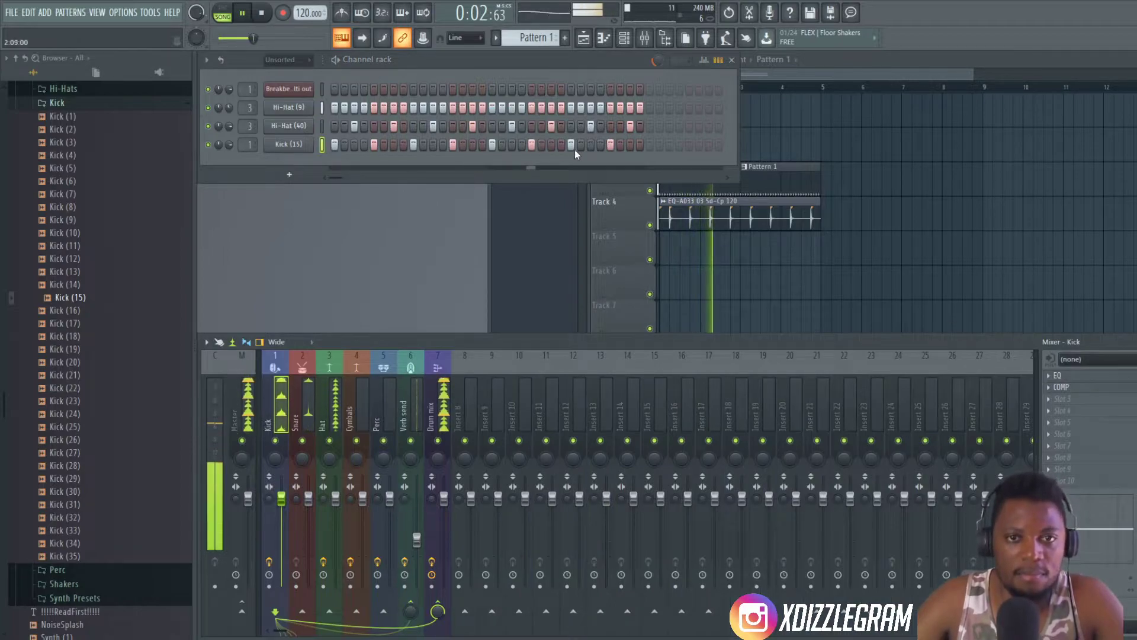
- Add an extra Kick (15) hit on step 32 of Pattern 1 and listen to it in the playlist arrangement
click(639, 145)
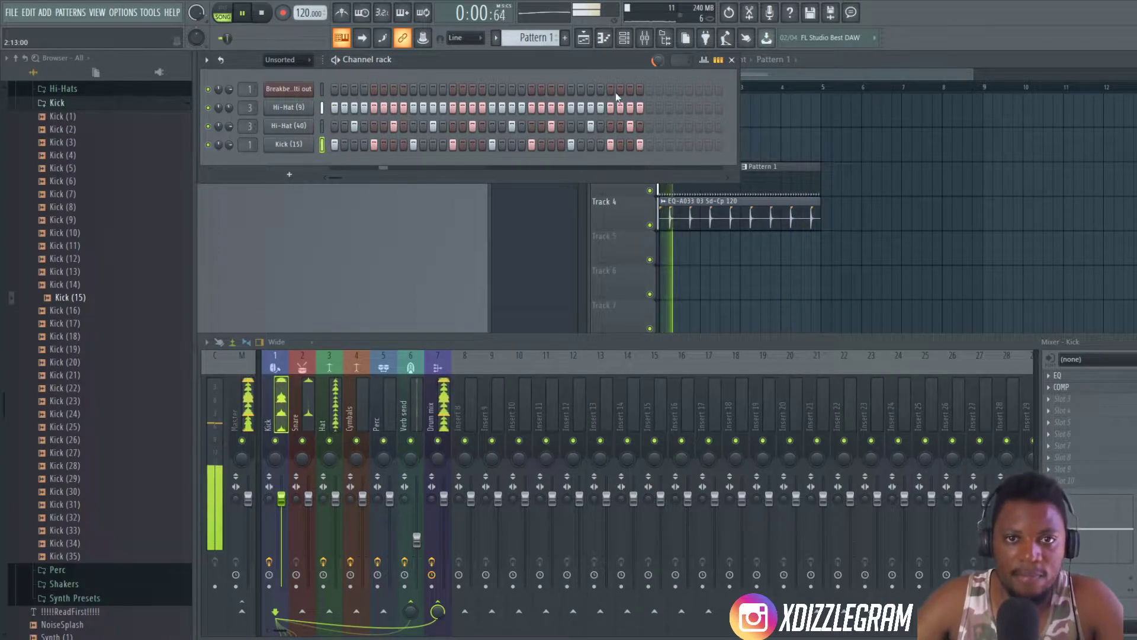
click(873, 57)
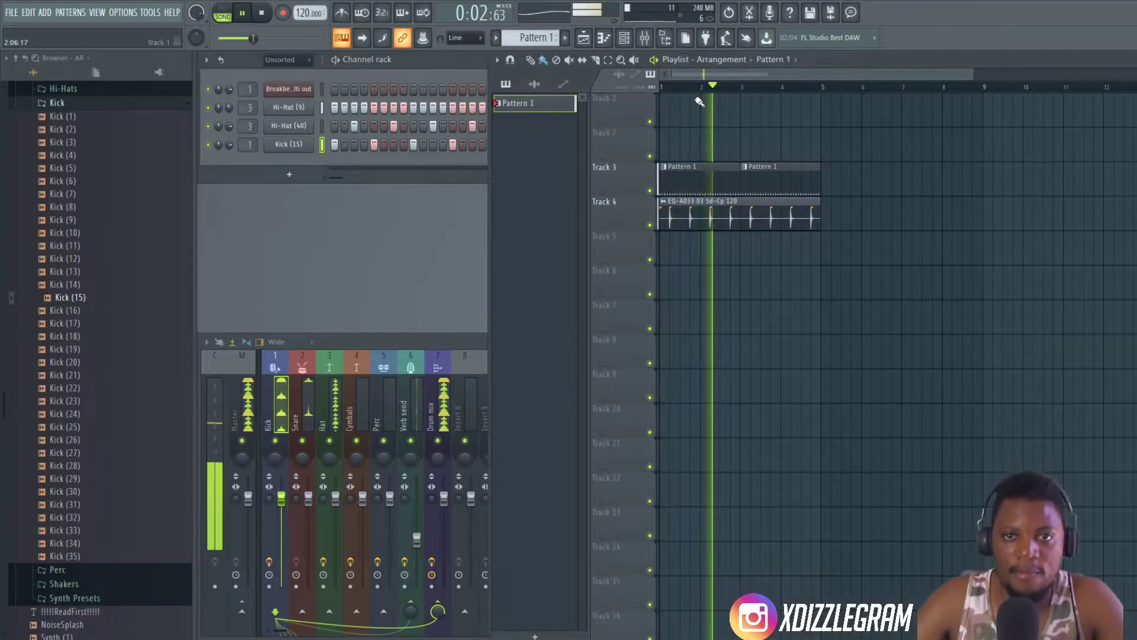
scroll(692, 74, up, 2)
scroll(691, 98, up, 1)
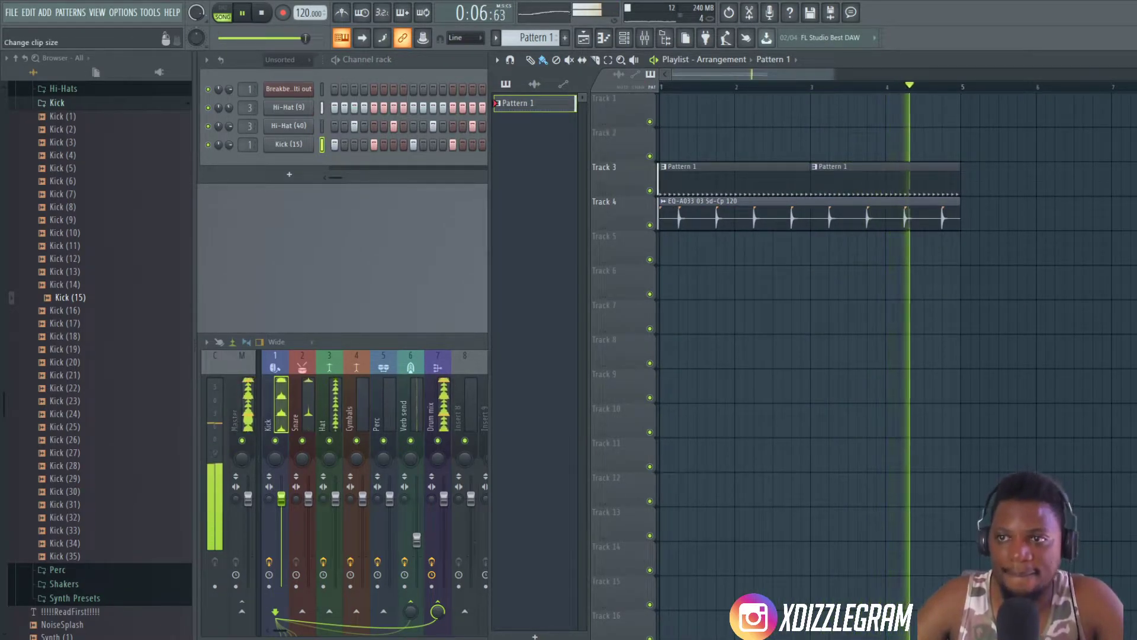
scroll(957, 166, up, 2)
- Switch to a new empty pattern, Pattern 2, and stop playback
click(452, 61)
click(883, 55)
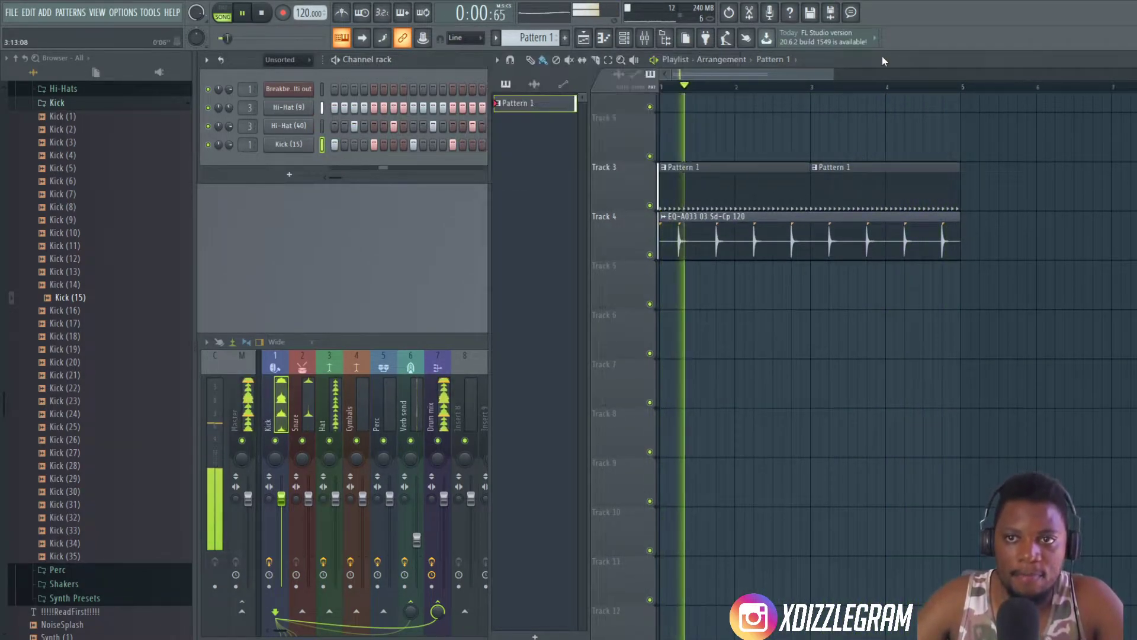
click(436, 57)
key(KP_Add)
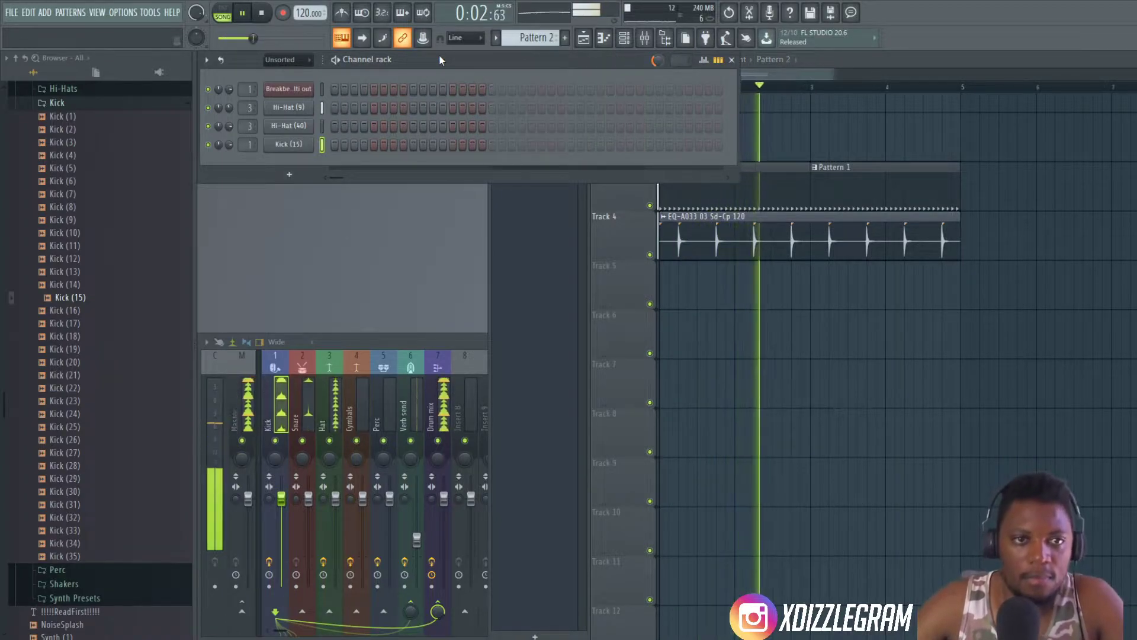
key(space)
click(857, 58)
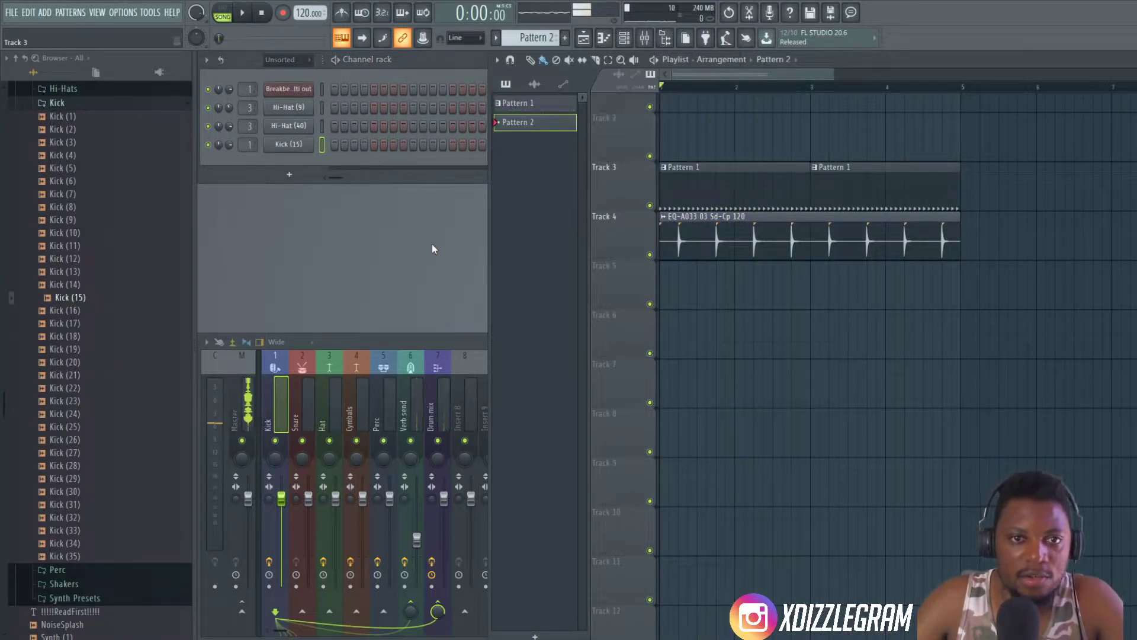
- Add a Sawer synthesizer channel to the channel rack and move its window clear of the rack
click(289, 174)
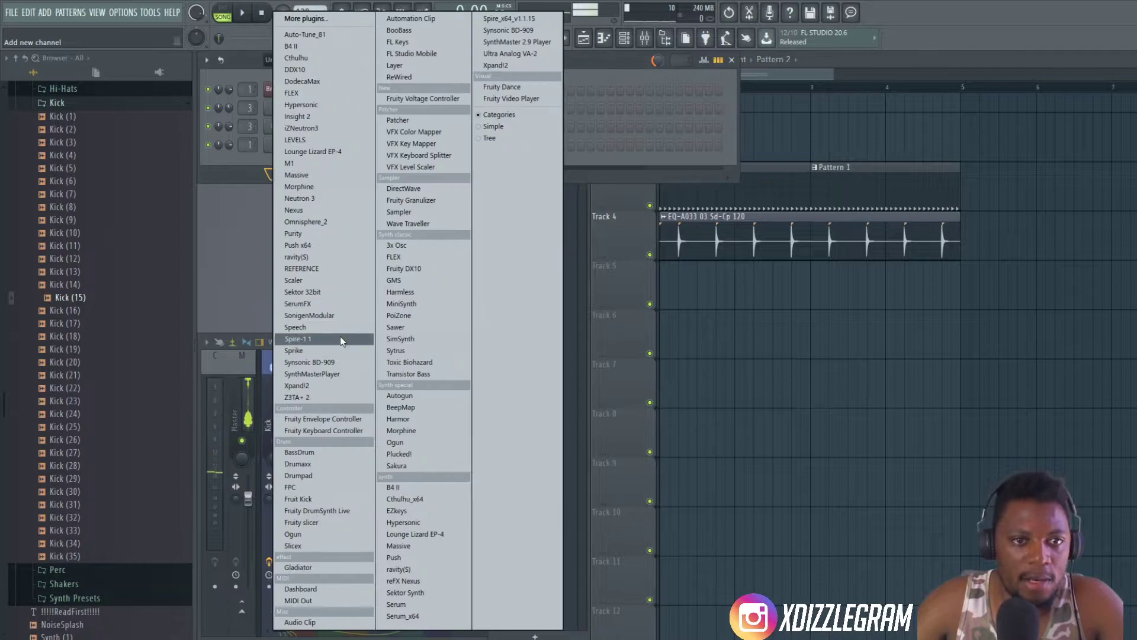
click(406, 330)
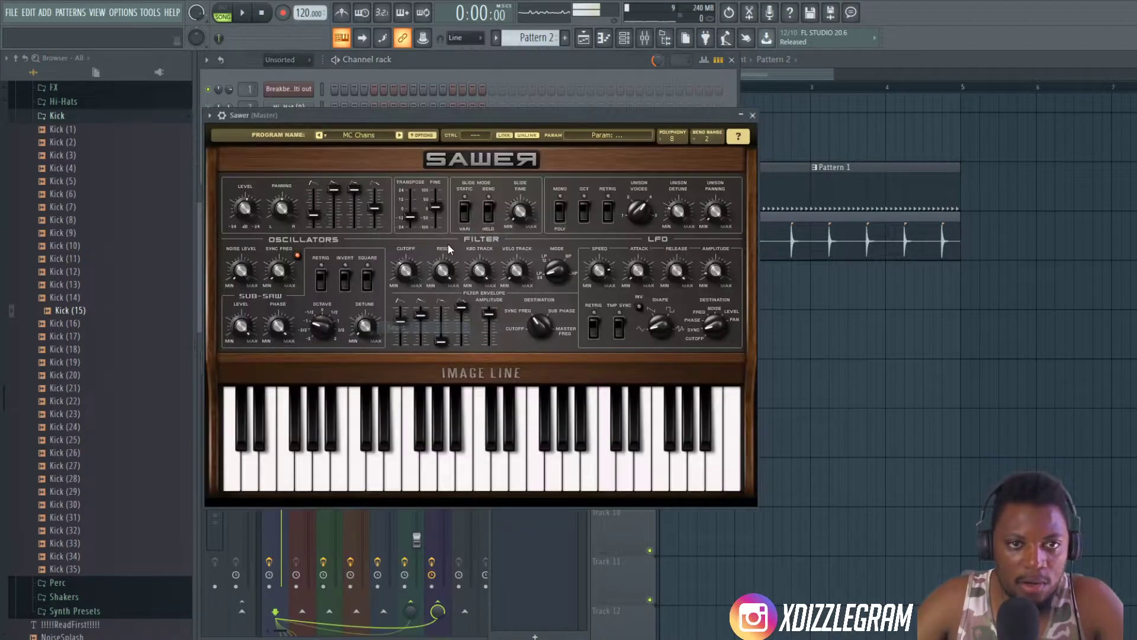
drag(467, 111, 809, 172)
- Route the Sawer channel to mixer track 8 and reposition its plugin window
click(471, 336)
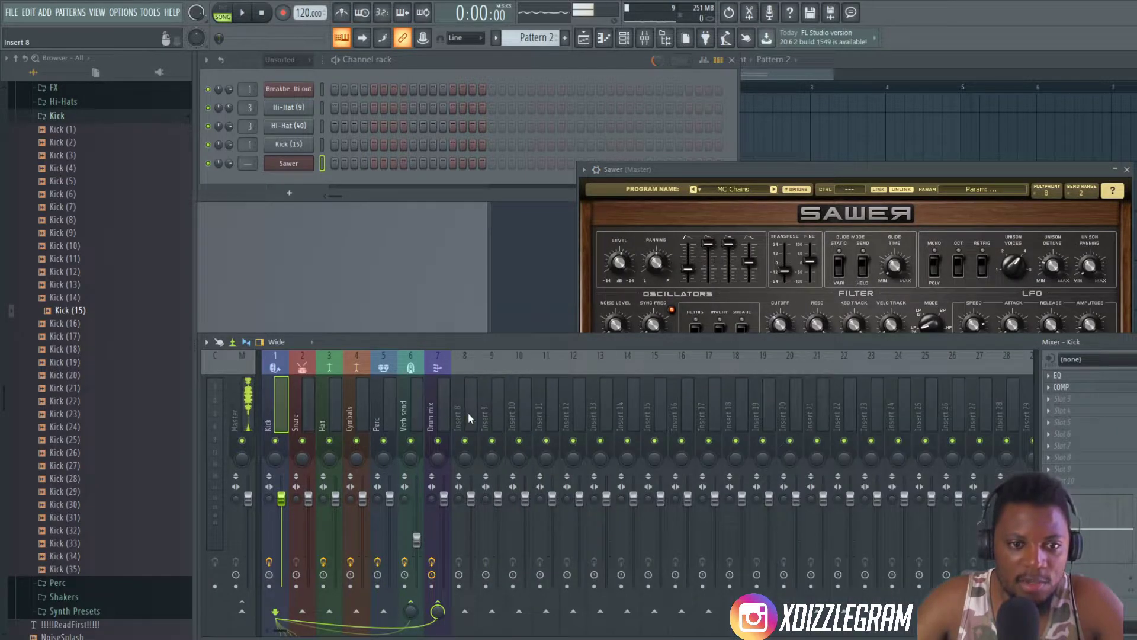
click(467, 421)
click(597, 170)
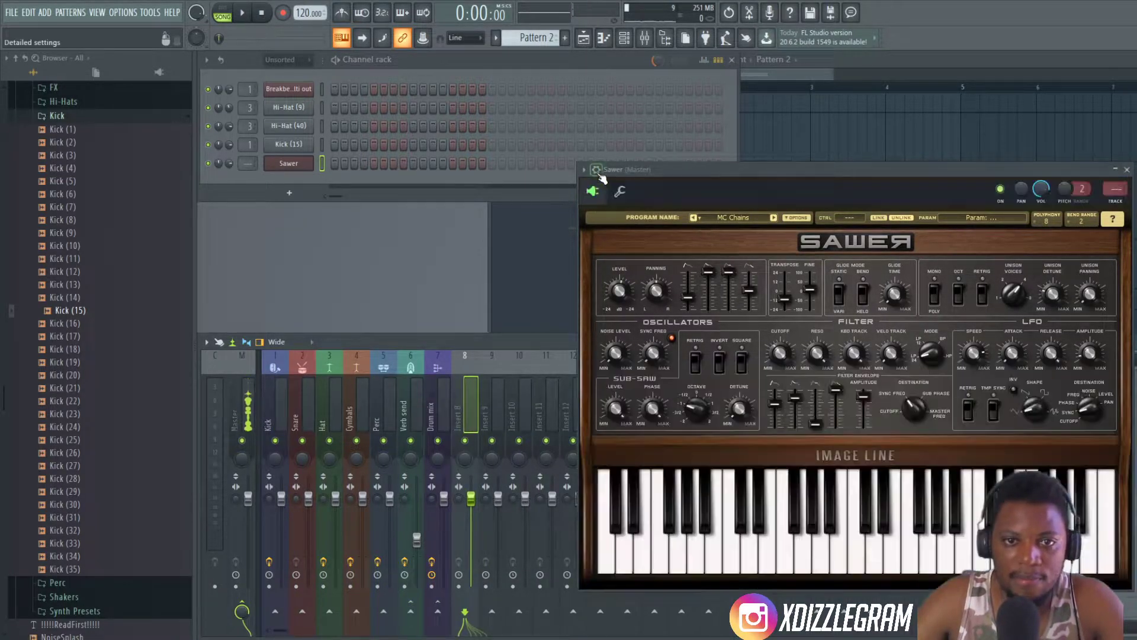
scroll(1115, 188, up, 10)
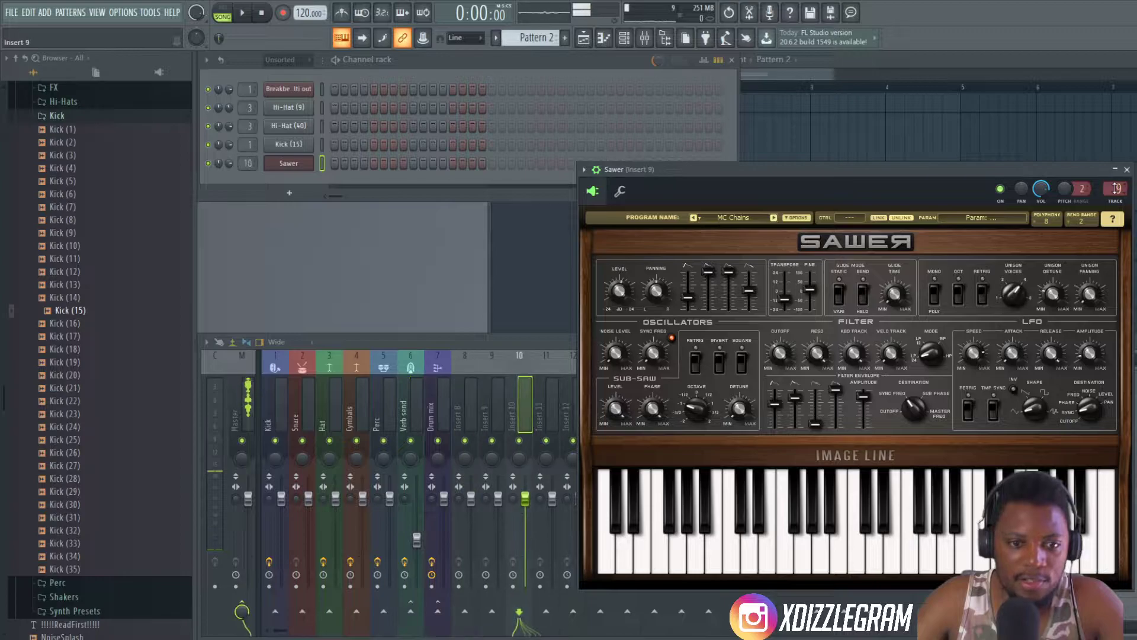
scroll(1117, 188, down, 2)
drag(928, 172, 791, 121)
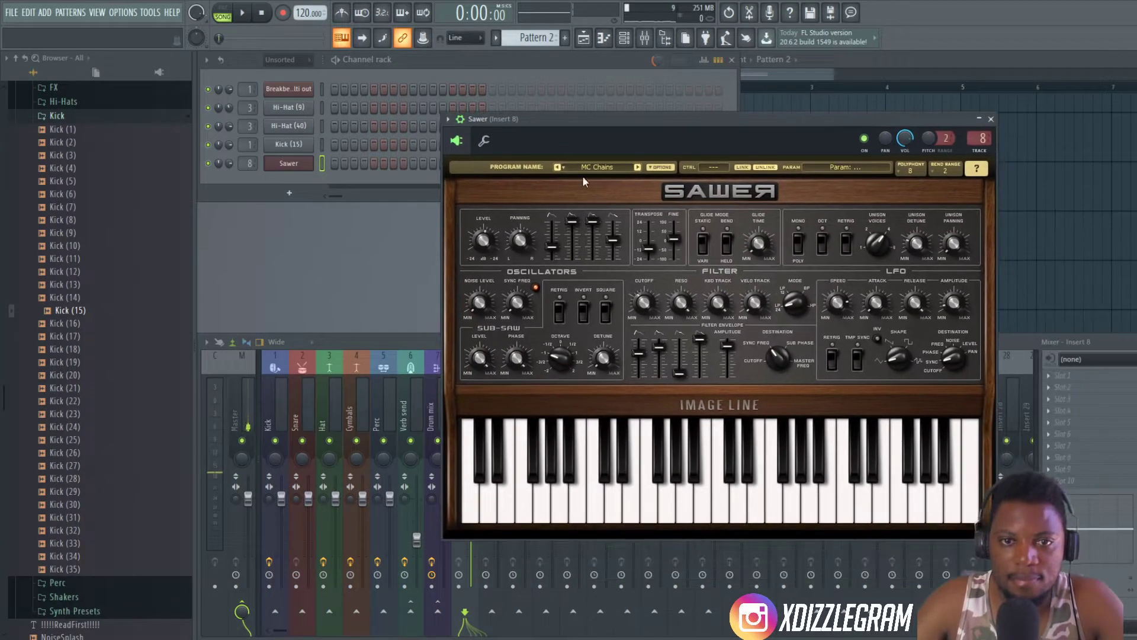
- Load the FG Classic Mood preset from Sawer's Pads bank
click(612, 167)
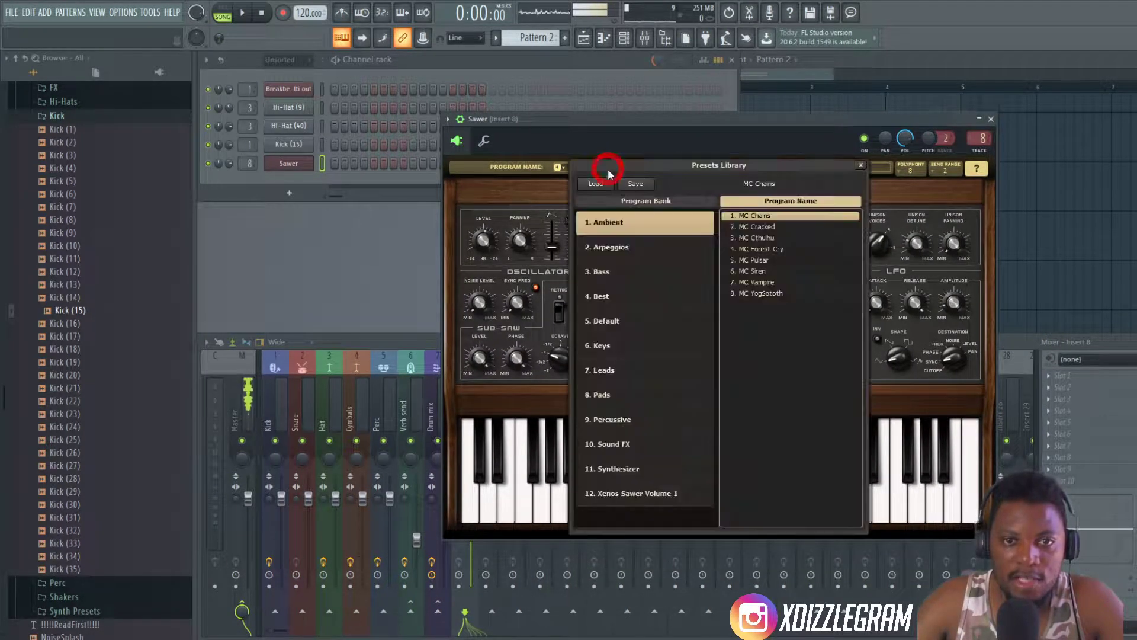
click(619, 396)
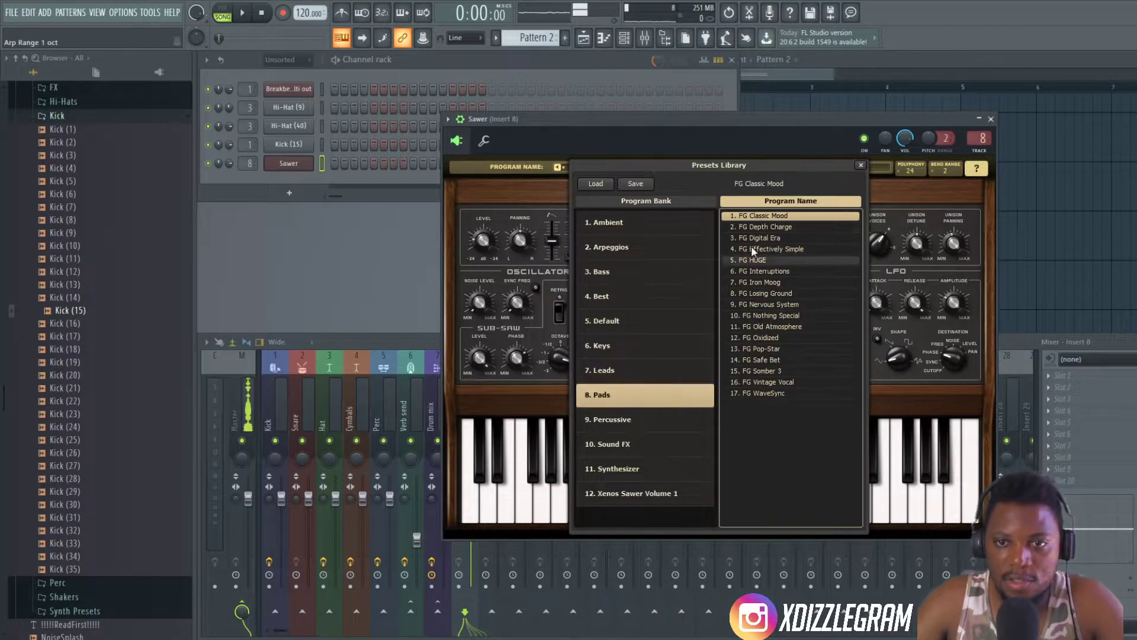
double_click(772, 215)
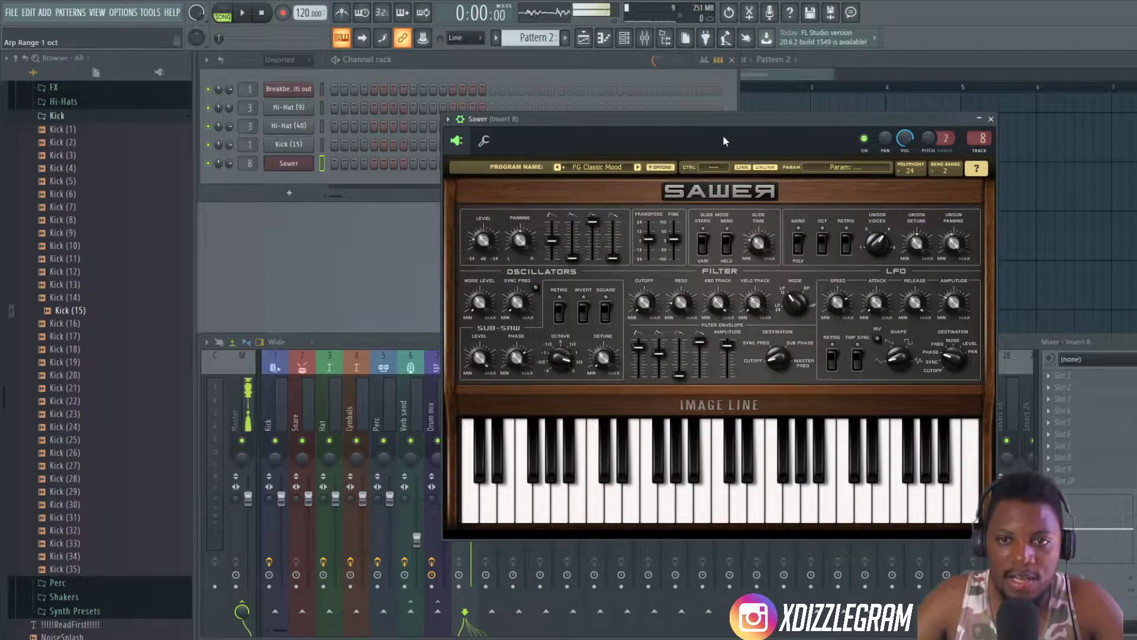
click(621, 168)
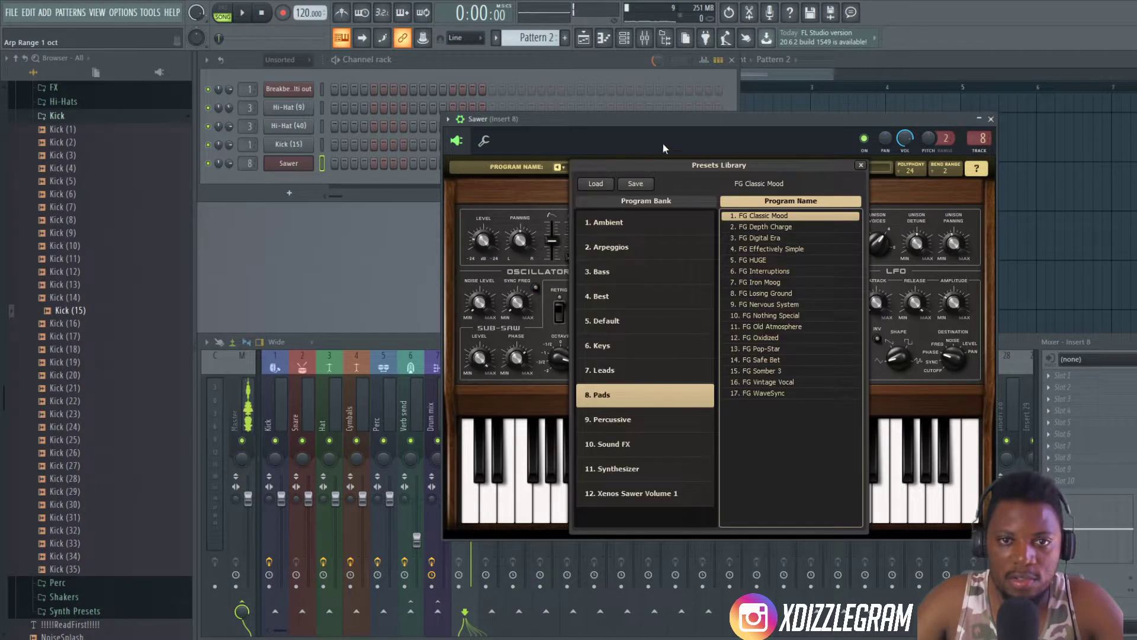
double_click(773, 215)
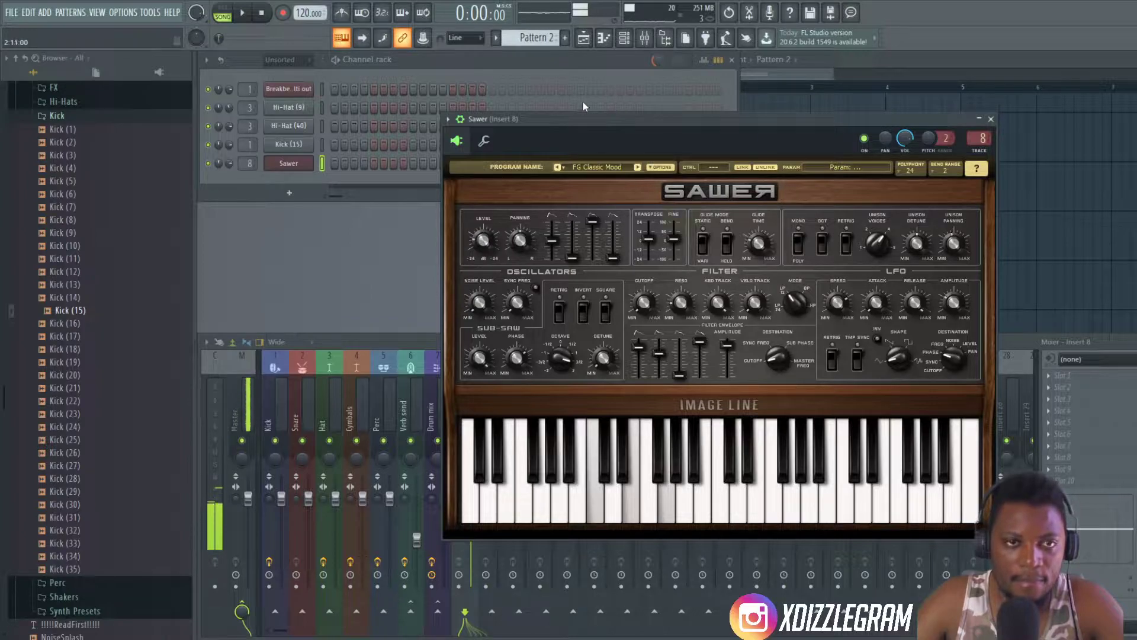
- Arm recording for notes and automation, and turn off Automation in the recording filter
click(827, 68)
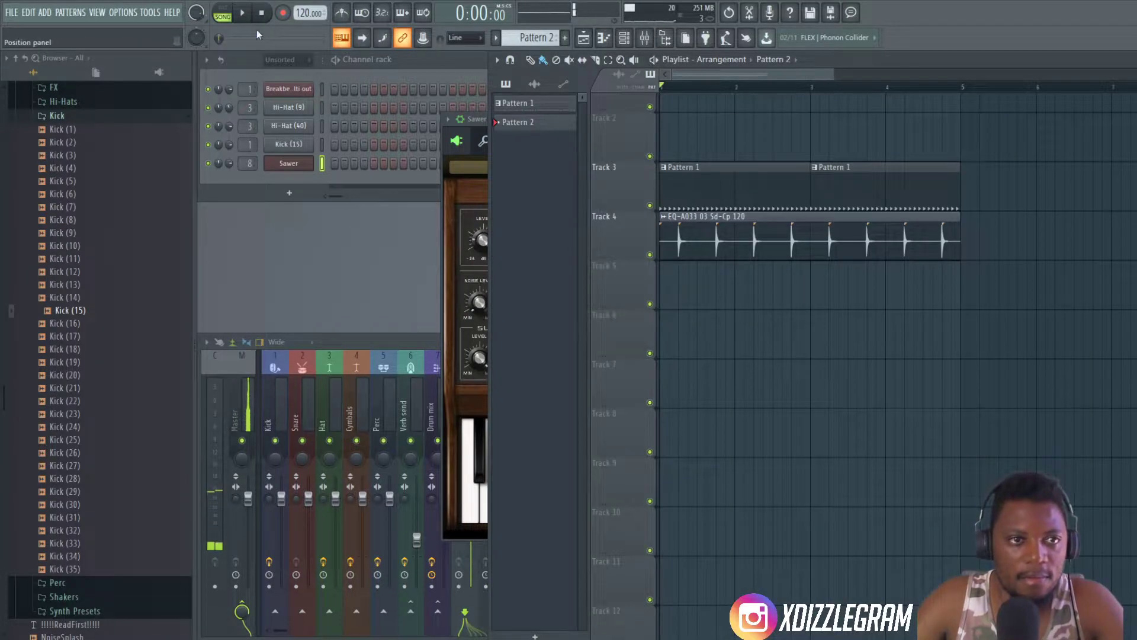
click(411, 71)
click(938, 66)
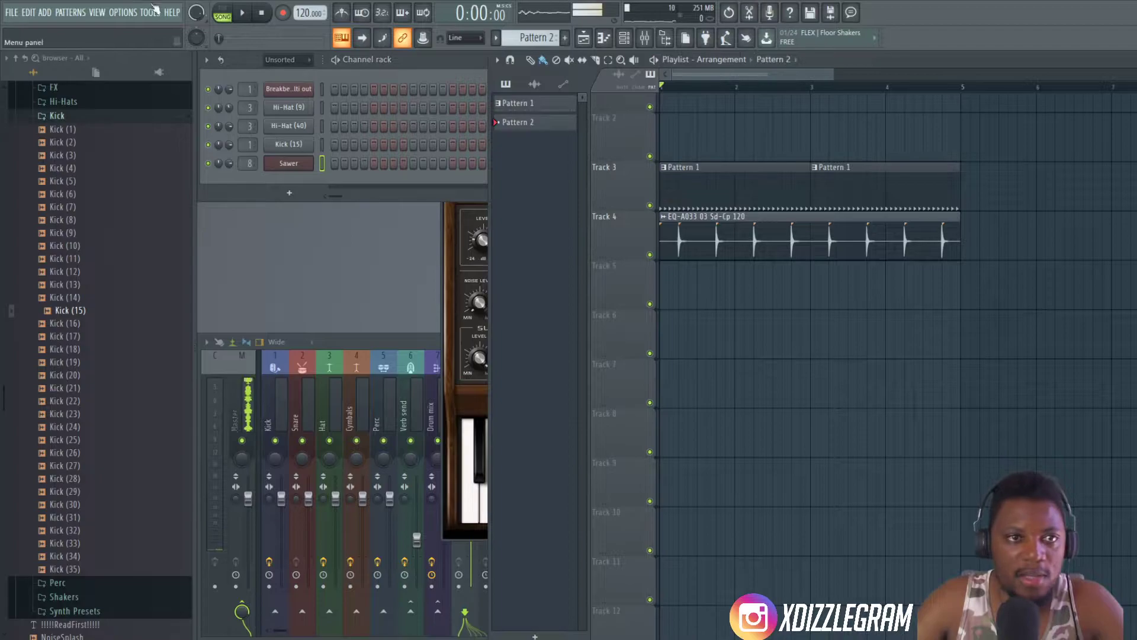
key(r)
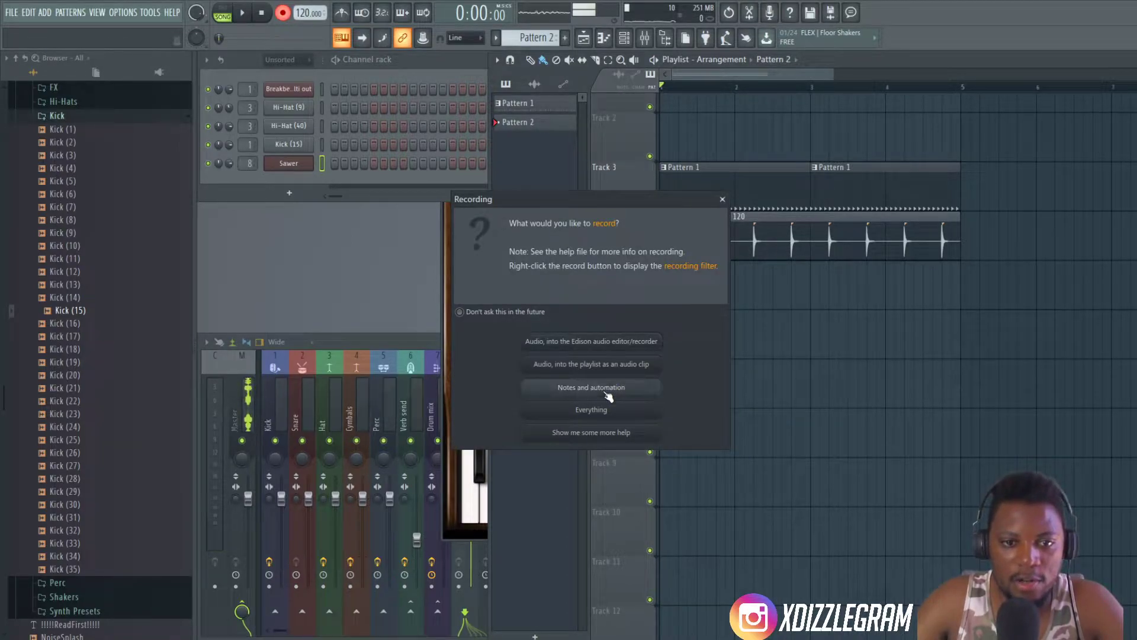
click(609, 396)
right_click(285, 16)
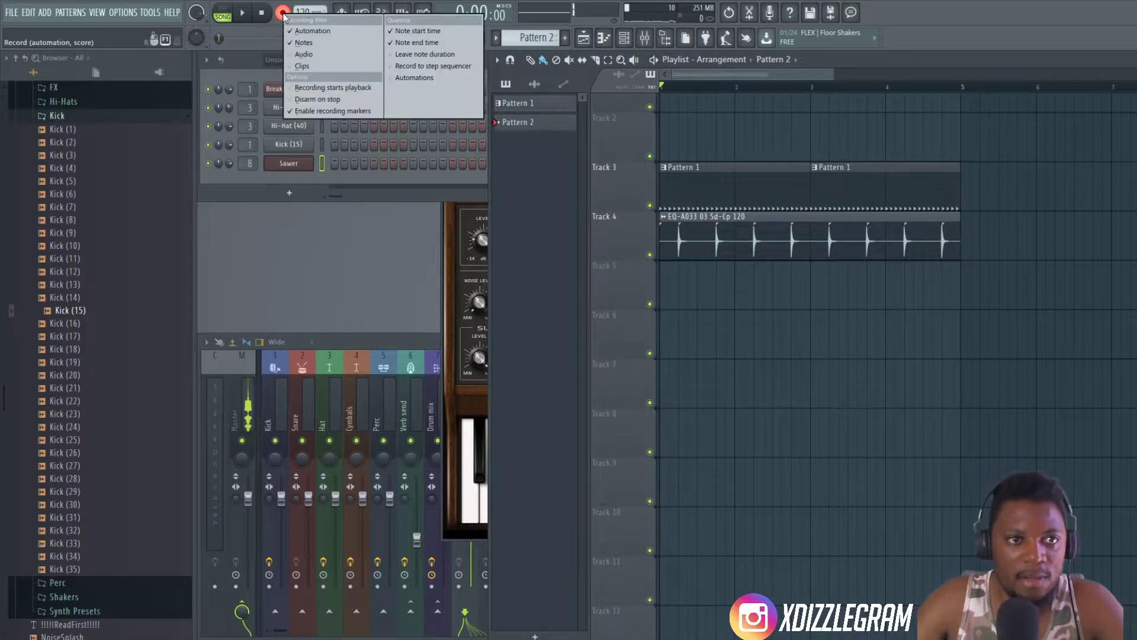
click(313, 31)
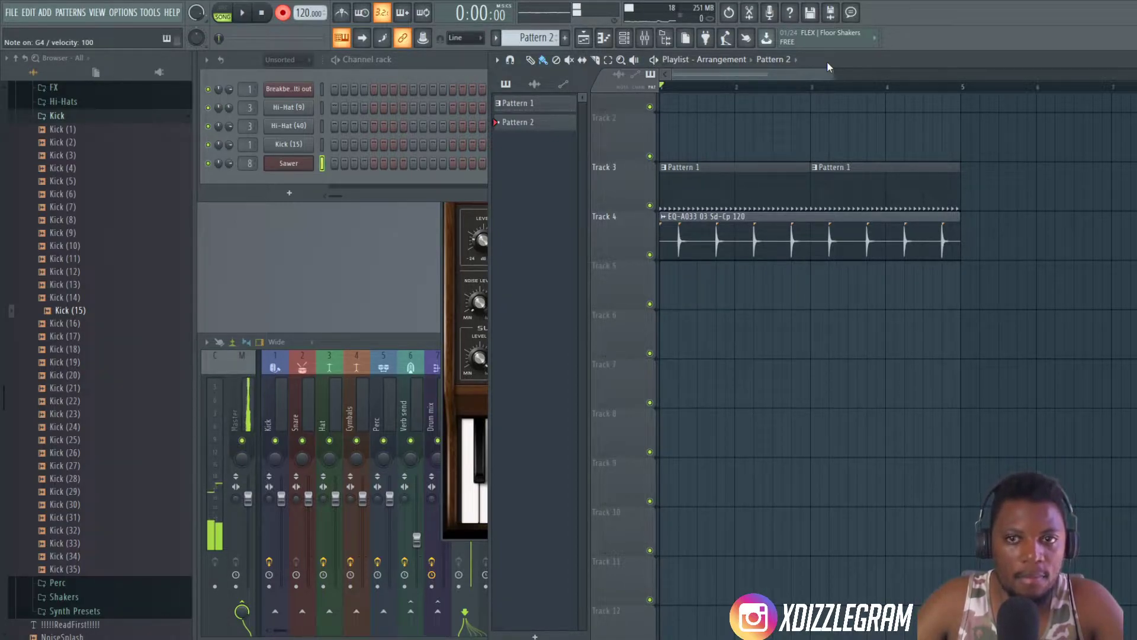
- Record the Sawer chords C4-E4-G4 and C4-F4-A4 over four bars of the drums into Pattern 2, with the recording countdown on
scroll(755, 88, down, 4)
key(space)
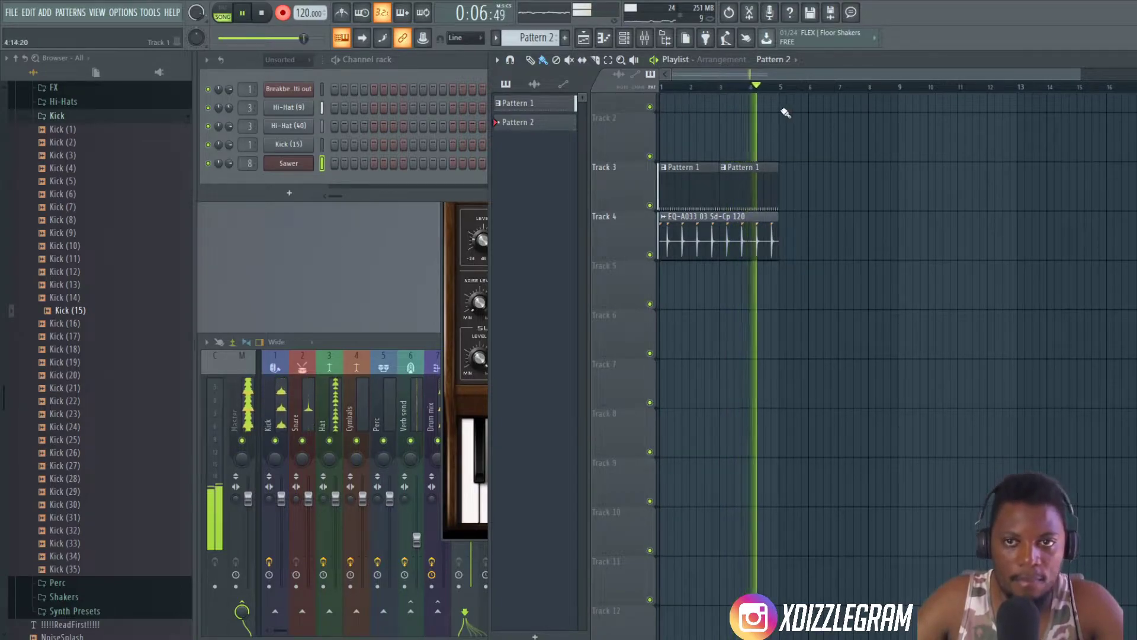
key(space)
- Open the recorded Pattern 2 clip in the piano roll and quantize the Sawer notes
double_click(680, 102)
scroll(758, 134, down, 4)
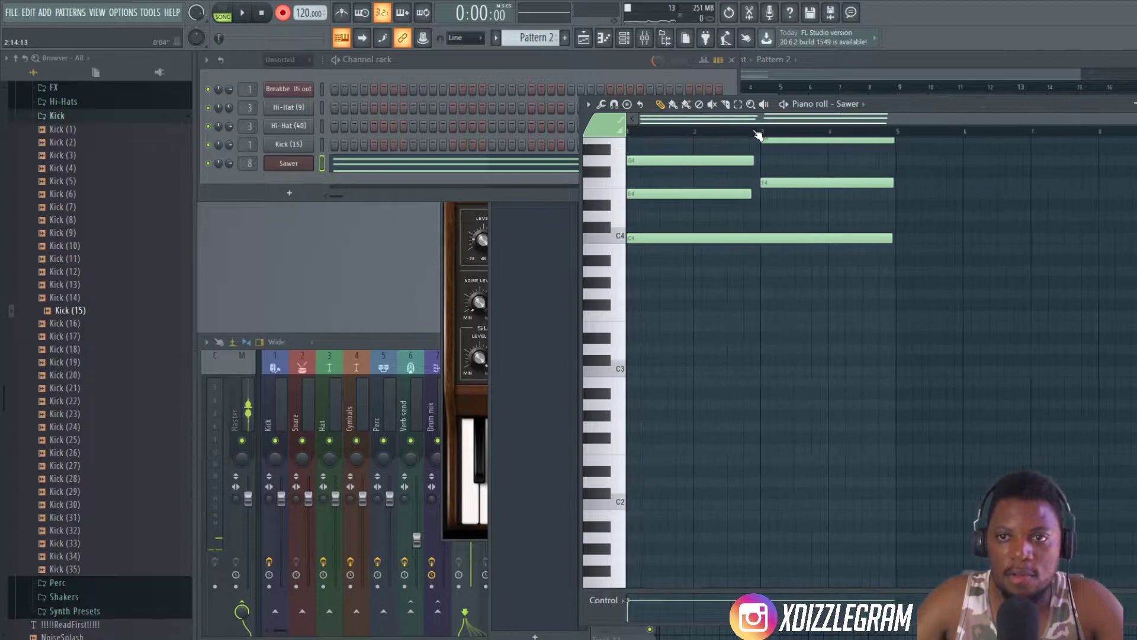
scroll(774, 272, up, 3)
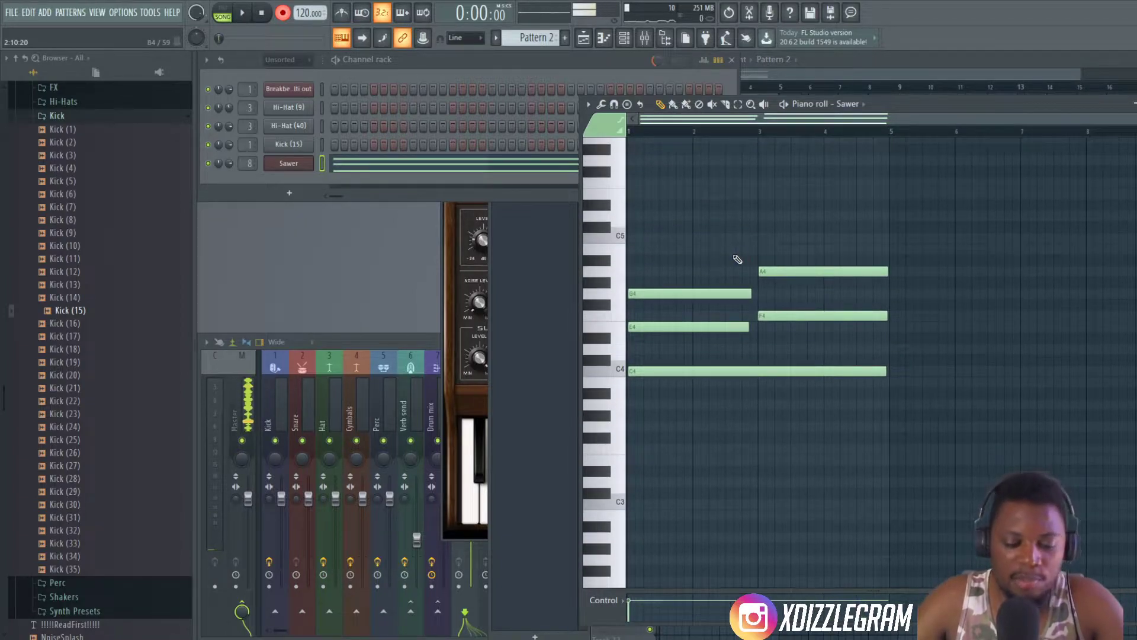
key(alt+q)
click(654, 402)
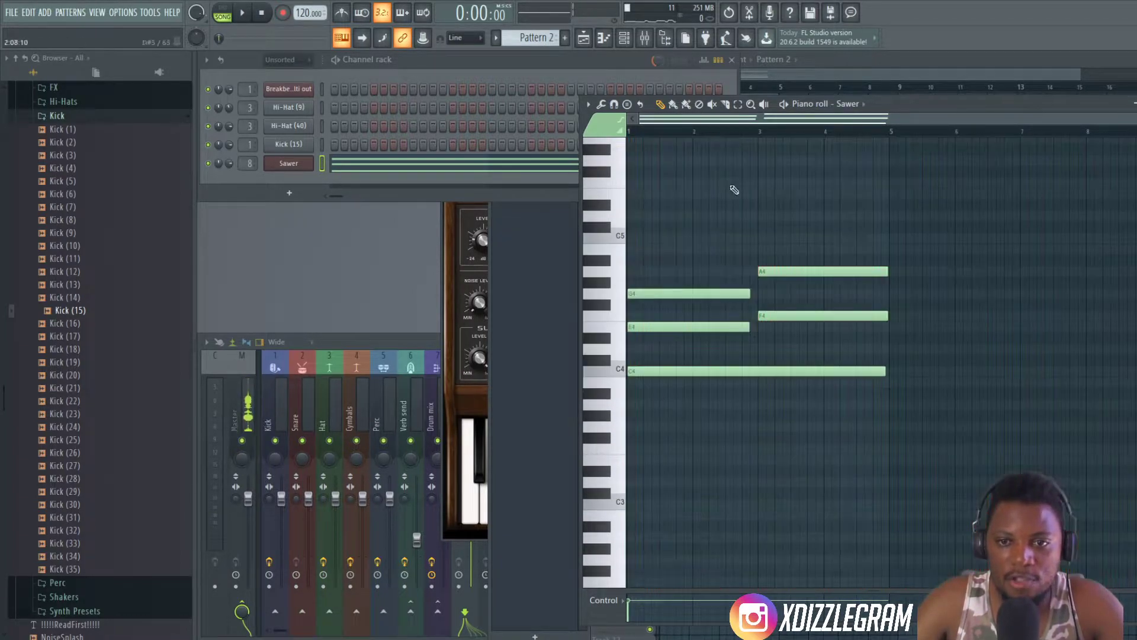
- Select the first chord's notes and lengthen E4 and G4 to the start of bar 3
scroll(713, 140, up, 3)
drag(891, 236, 807, 385)
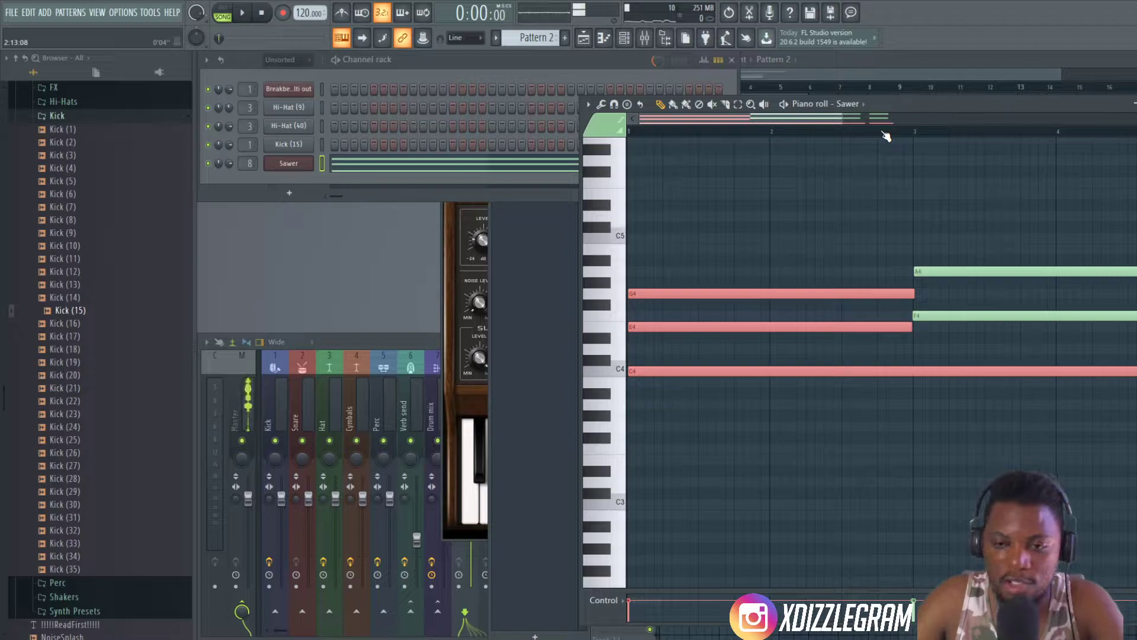
- Try quick legato on the first chord's notes, undo it and clear the selection
key(ctrl+l)
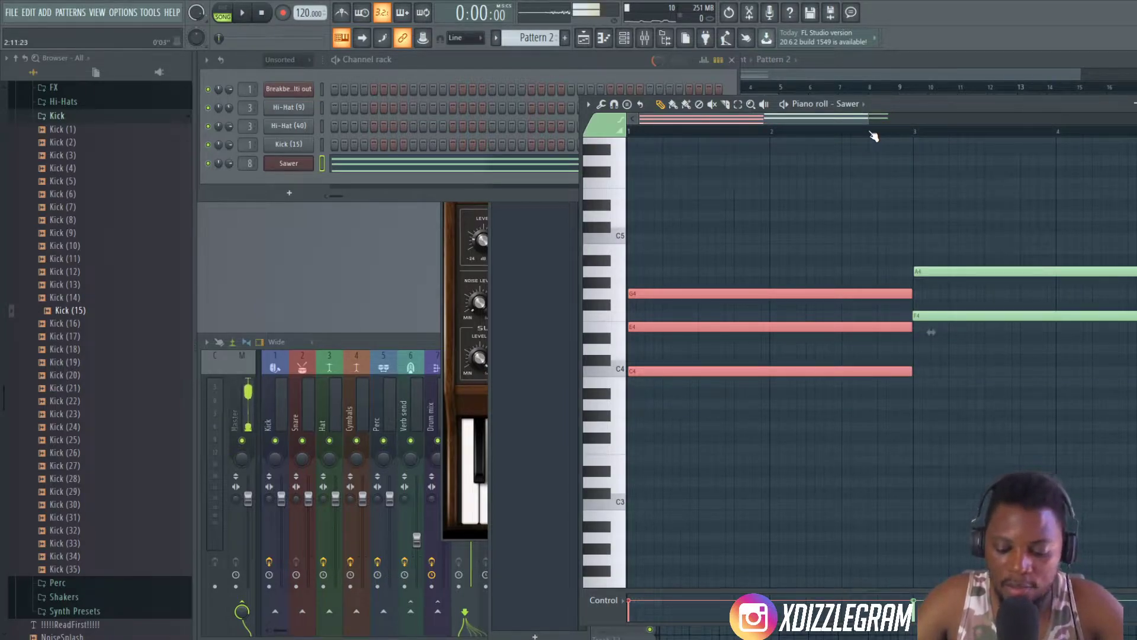
scroll(794, 127, down, 3)
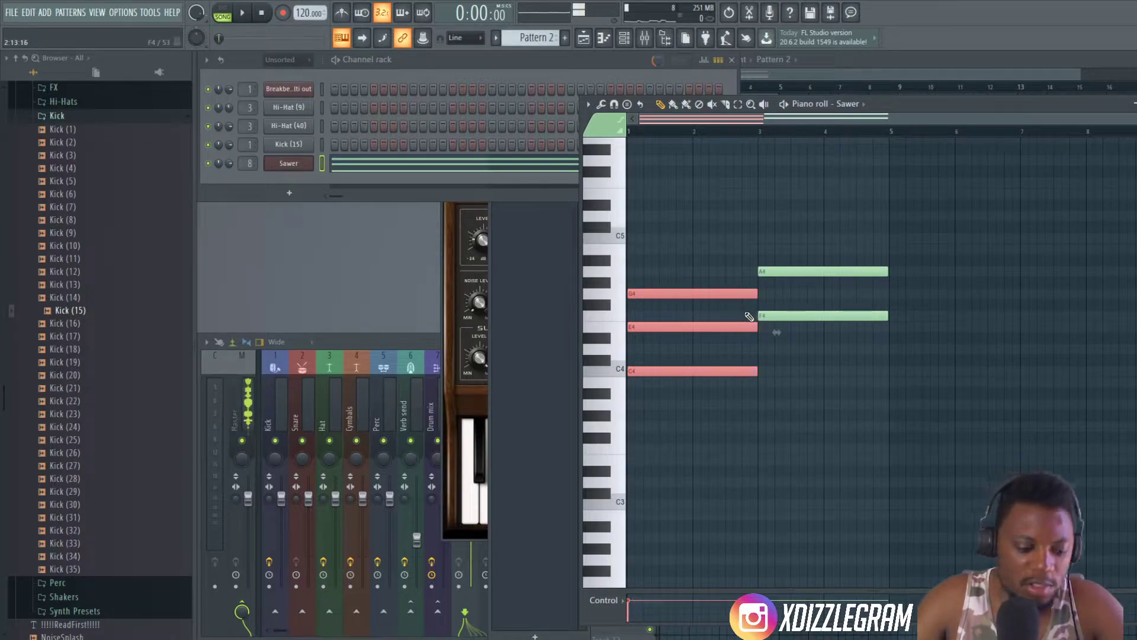
key(ctrl+z)
click(795, 353)
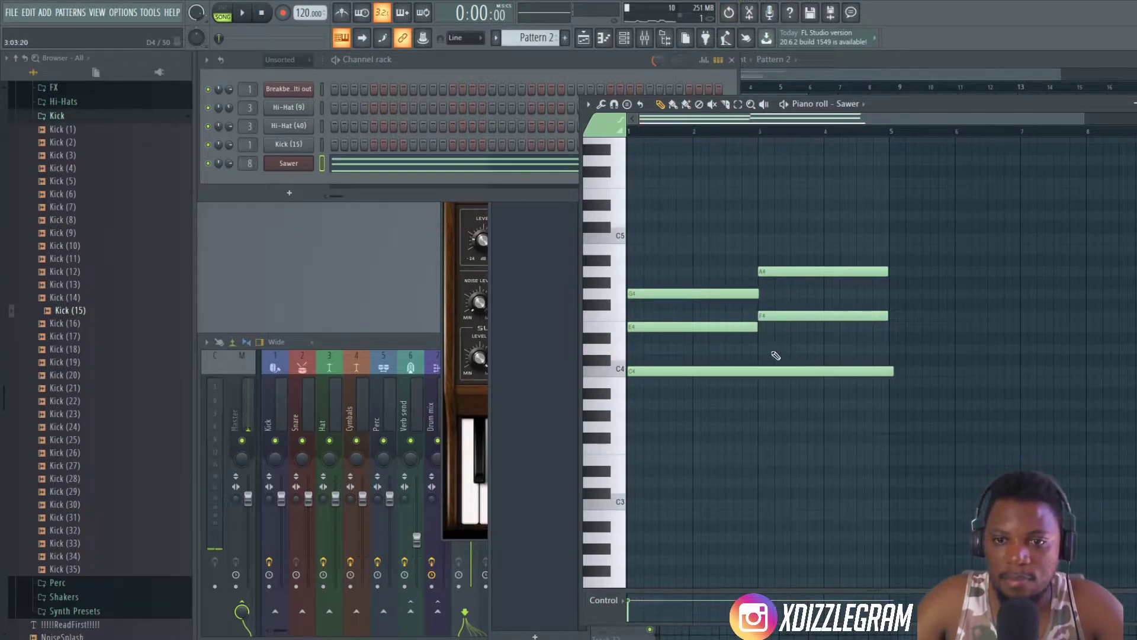
- Listen to the chords, slice the sustained C4 note at bar 5 and delete the part beyond it
key(space)
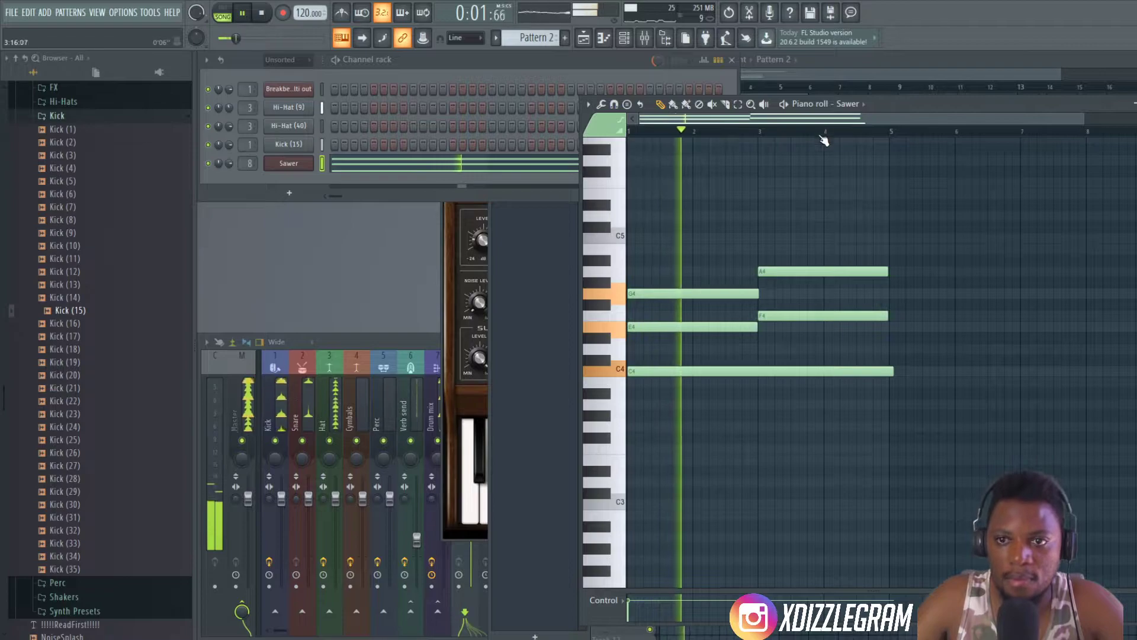
scroll(888, 136, up, 4)
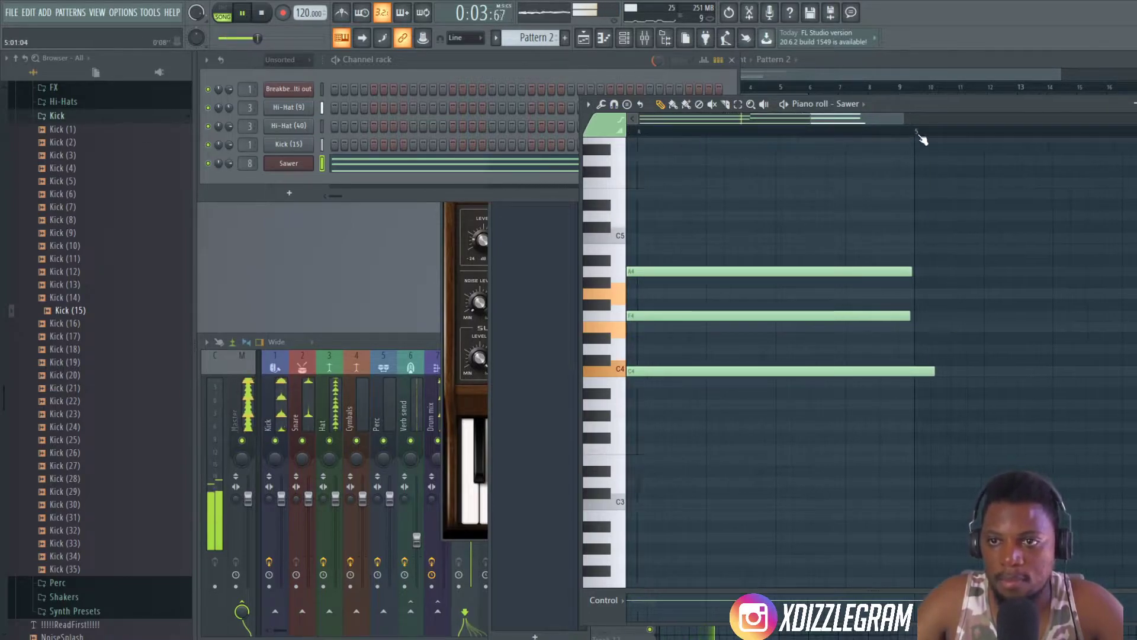
key(space)
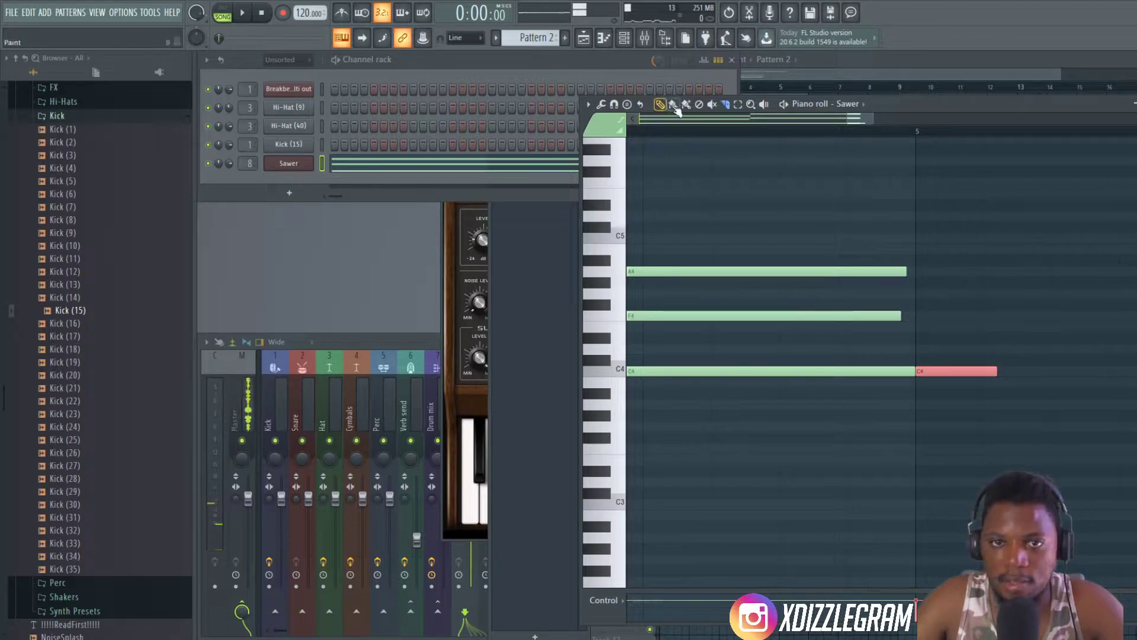
key(Delete)
- Quantize the start and end times of all Sawer notes so the second chord ends exactly at bar 5
key(space)
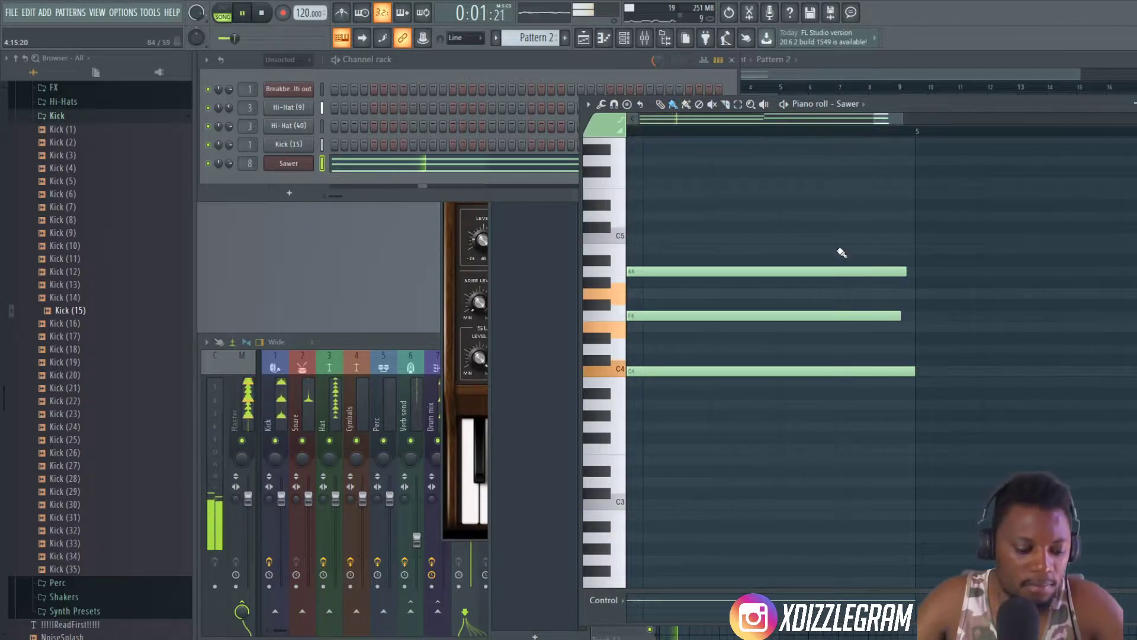
key(ctrl+a)
key(alt+q)
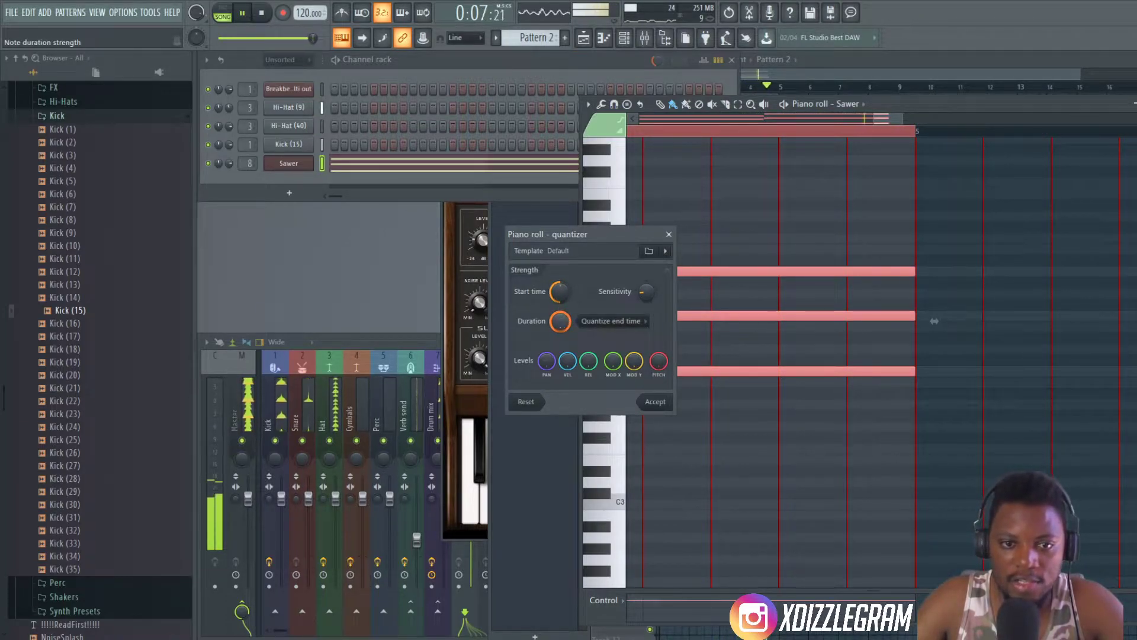
drag(560, 325, 561, 385)
key(space)
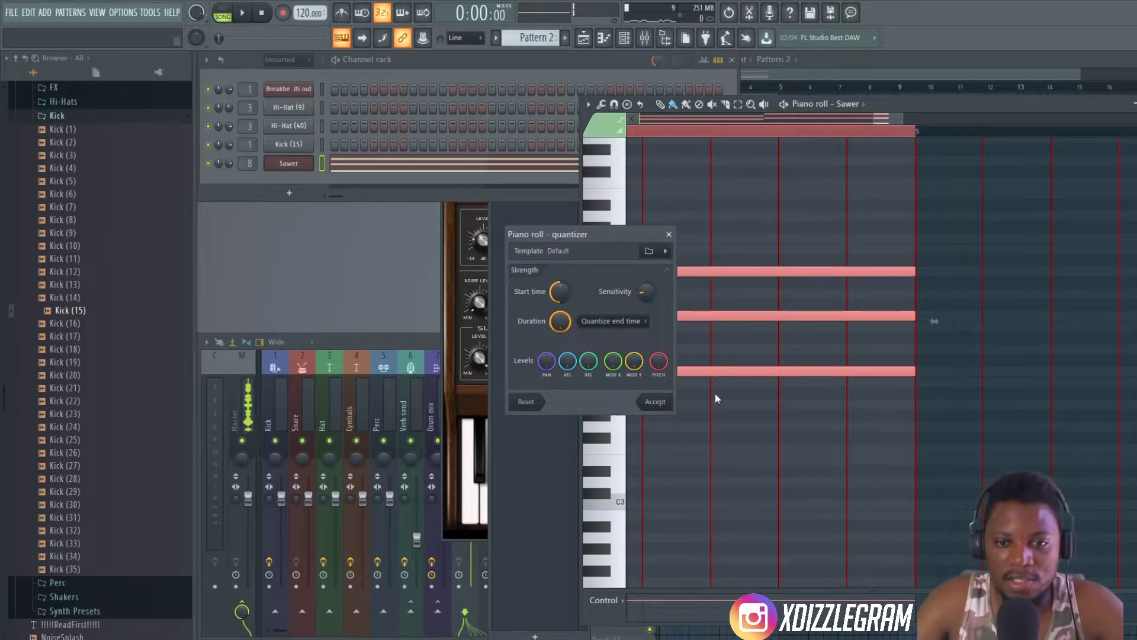
click(655, 402)
scroll(803, 142, down, 3)
scroll(801, 140, down, 6)
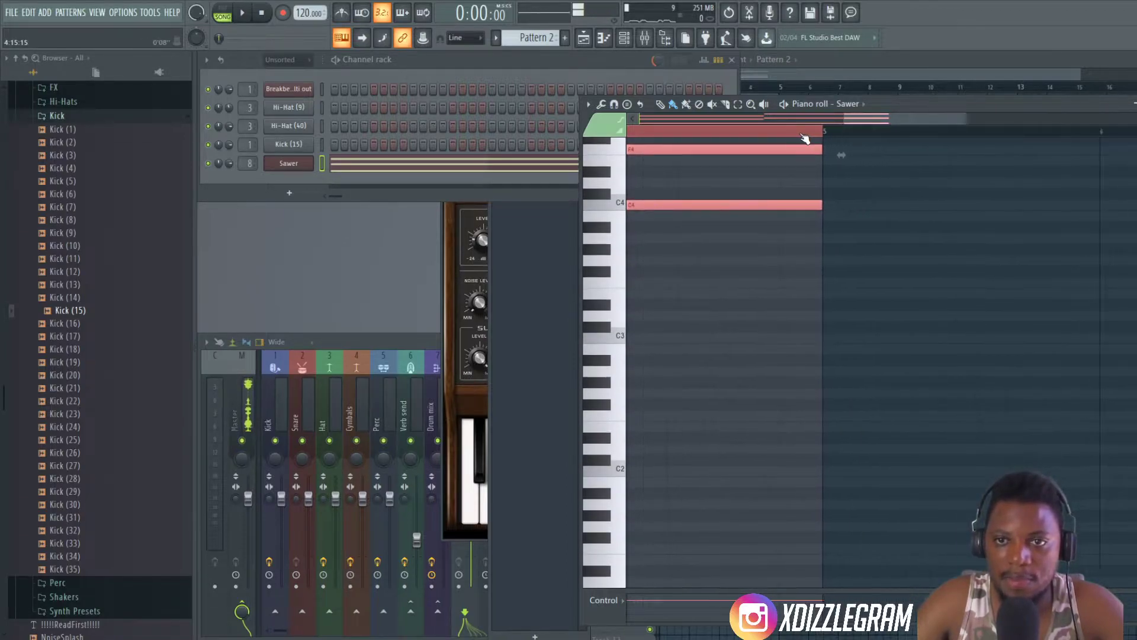
scroll(746, 230, up, 11)
scroll(743, 225, down, 5)
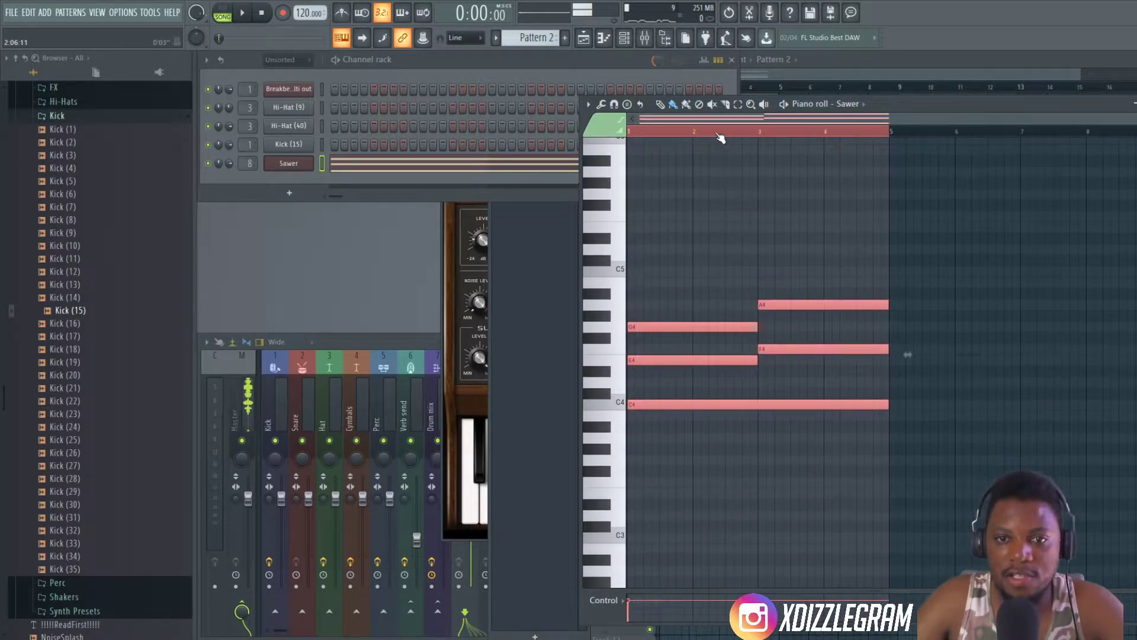
- Play the arrangement and check the Pattern 2 chords against the drums in the playlist
key(space)
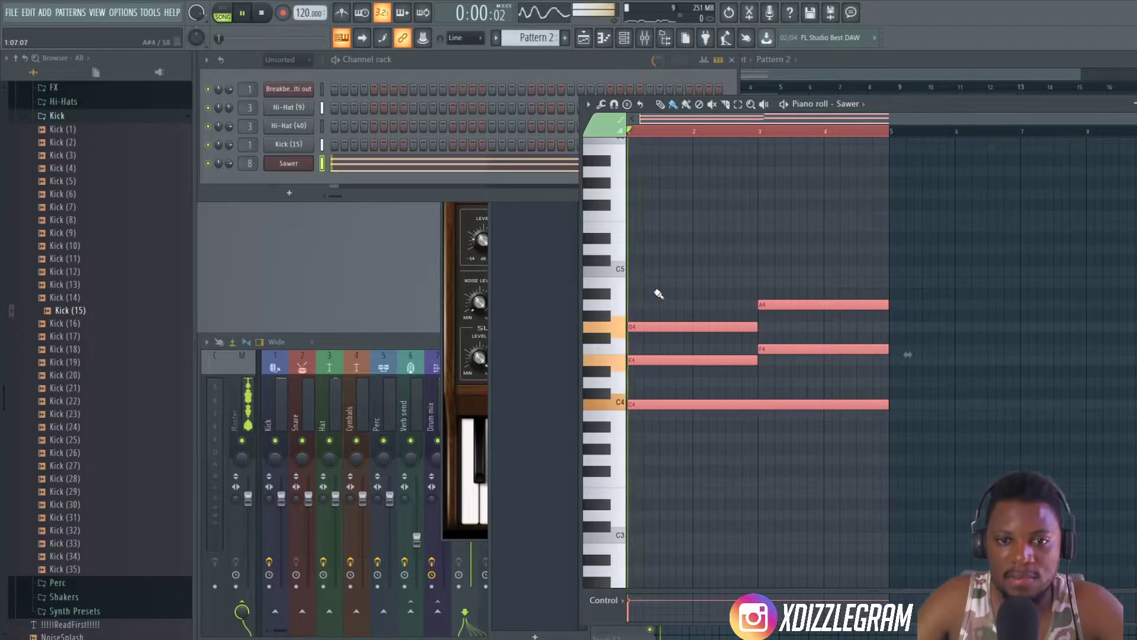
click(902, 66)
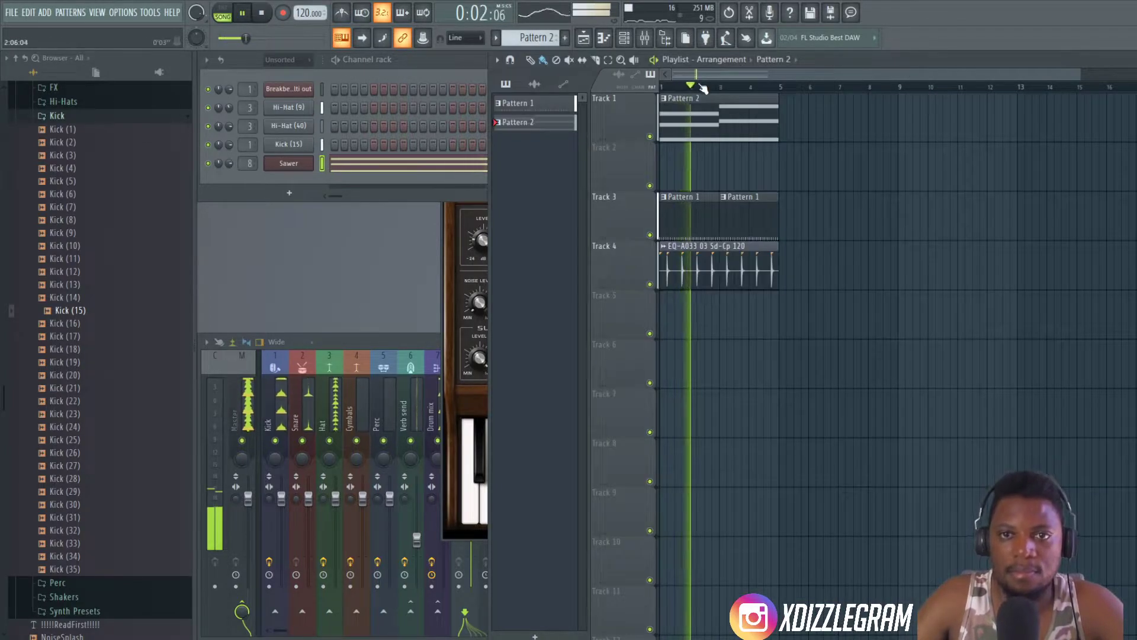
scroll(709, 75, up, 5)
scroll(704, 77, up, 1)
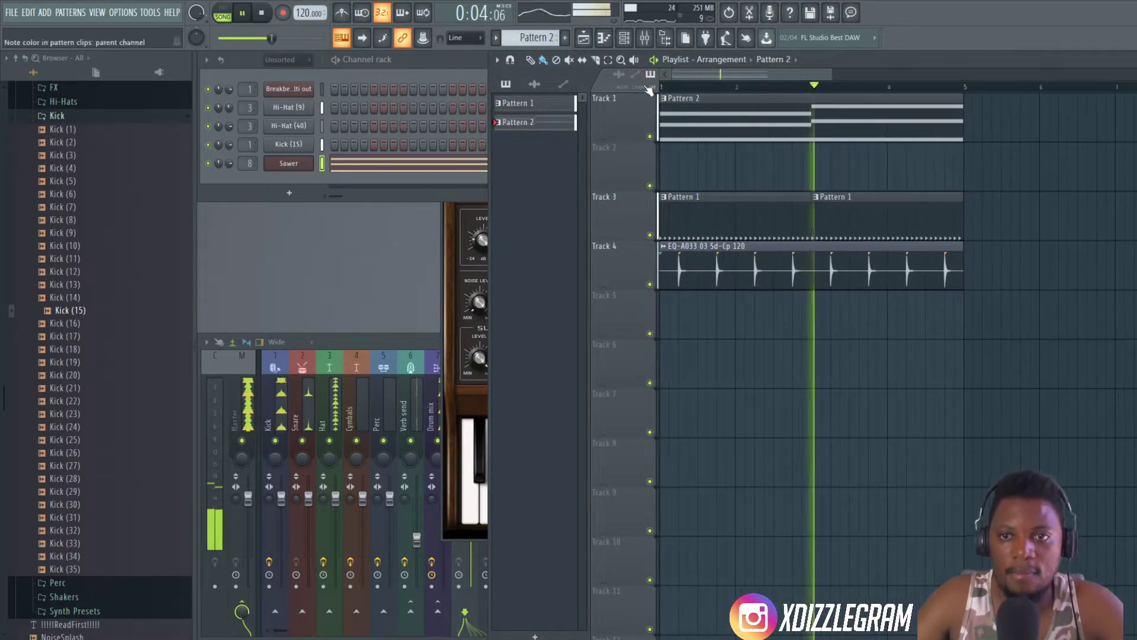
- Slice the sustained C4 note in Pattern 2's Sawer piano roll at bar 3
double_click(751, 119)
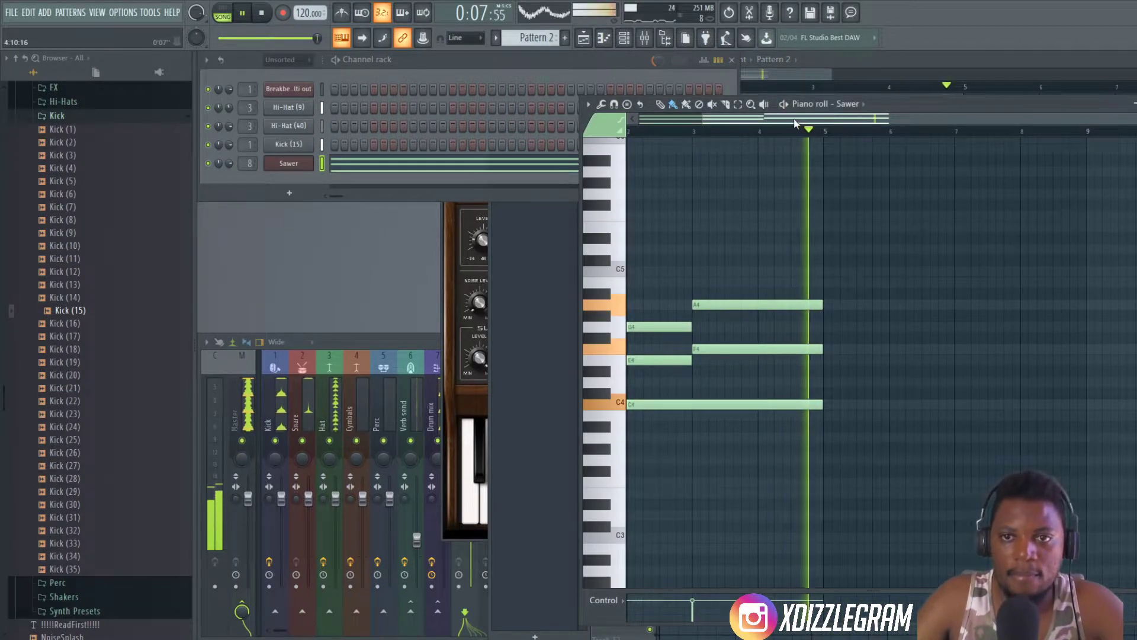
double_click(919, 104)
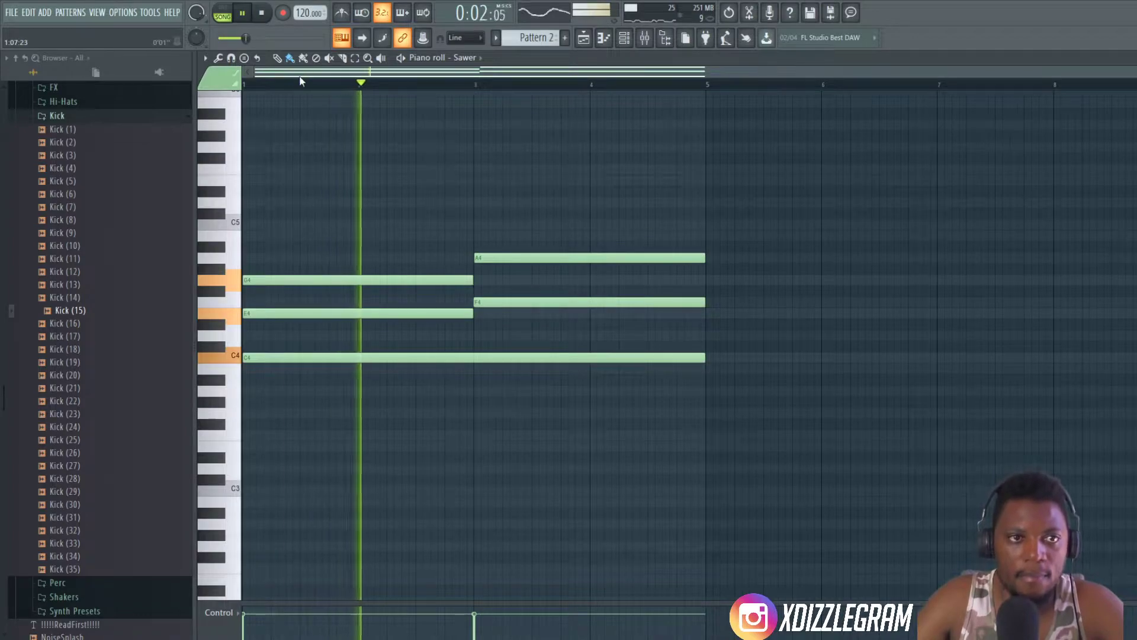
scroll(279, 83, up, 1)
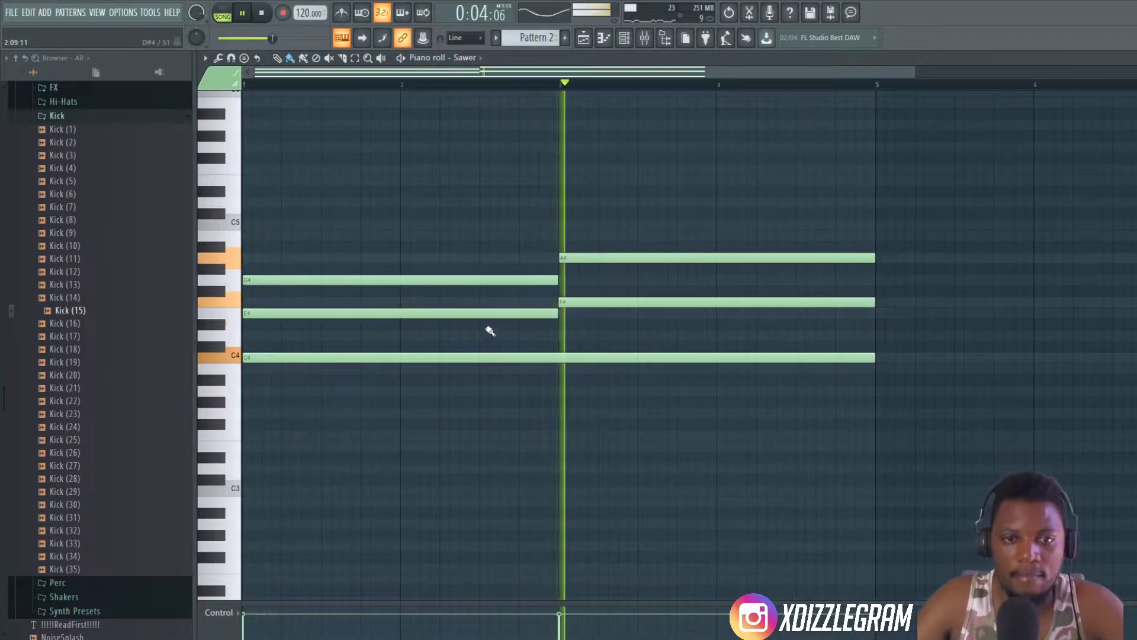
key(space)
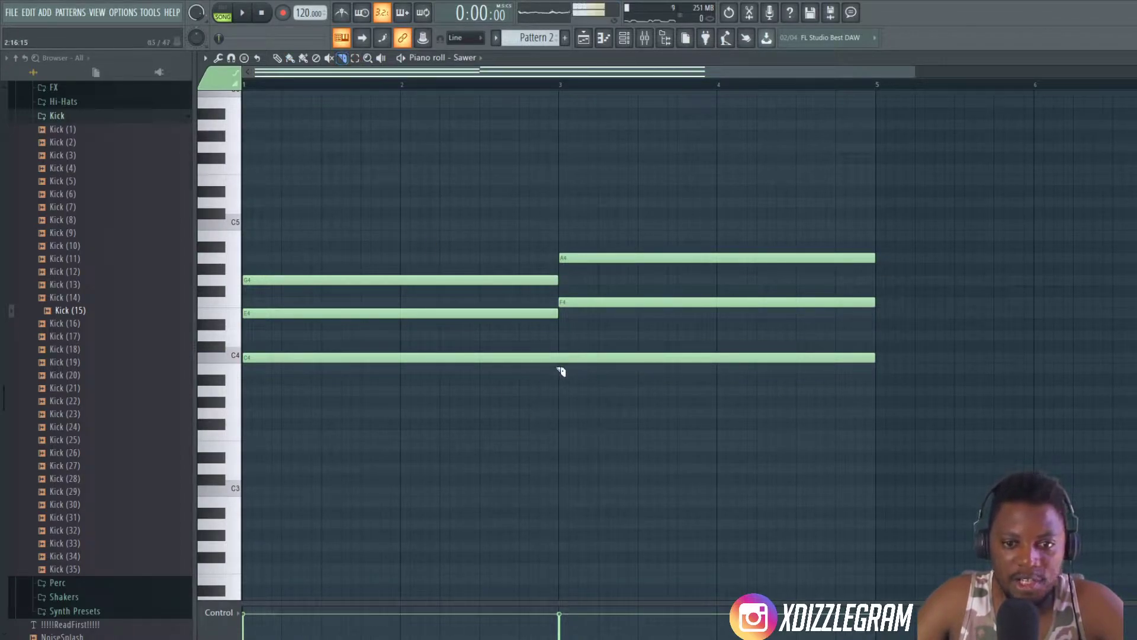
click(566, 346)
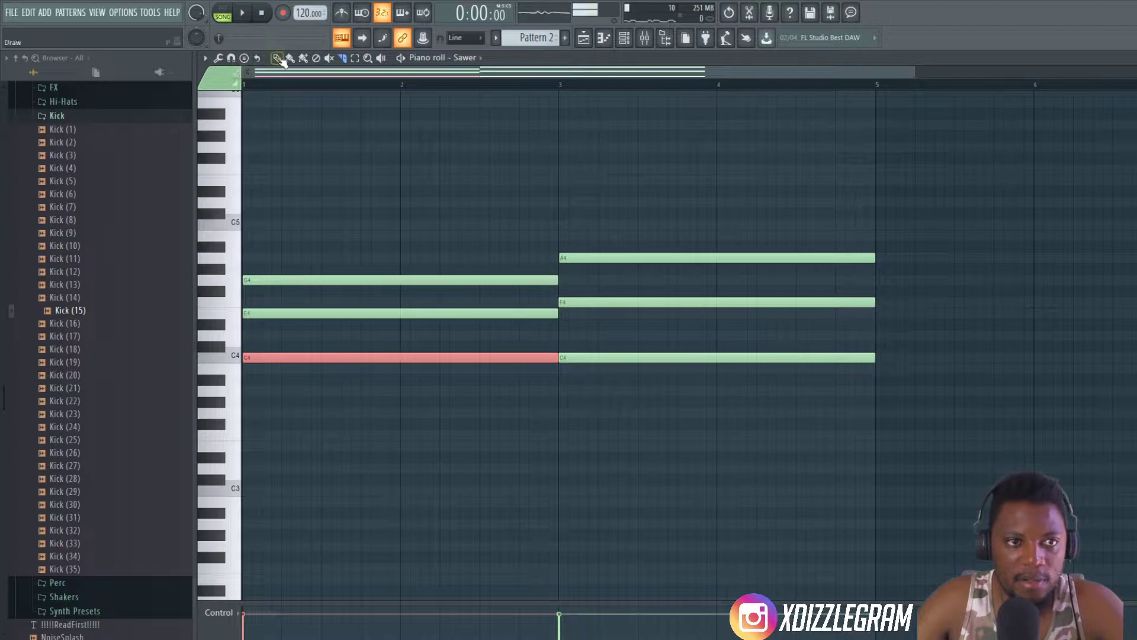
- Try the second chord's lowest note at C#4, settle it on D4, and play the chords before returning to the playlist
drag(595, 359, 594, 346)
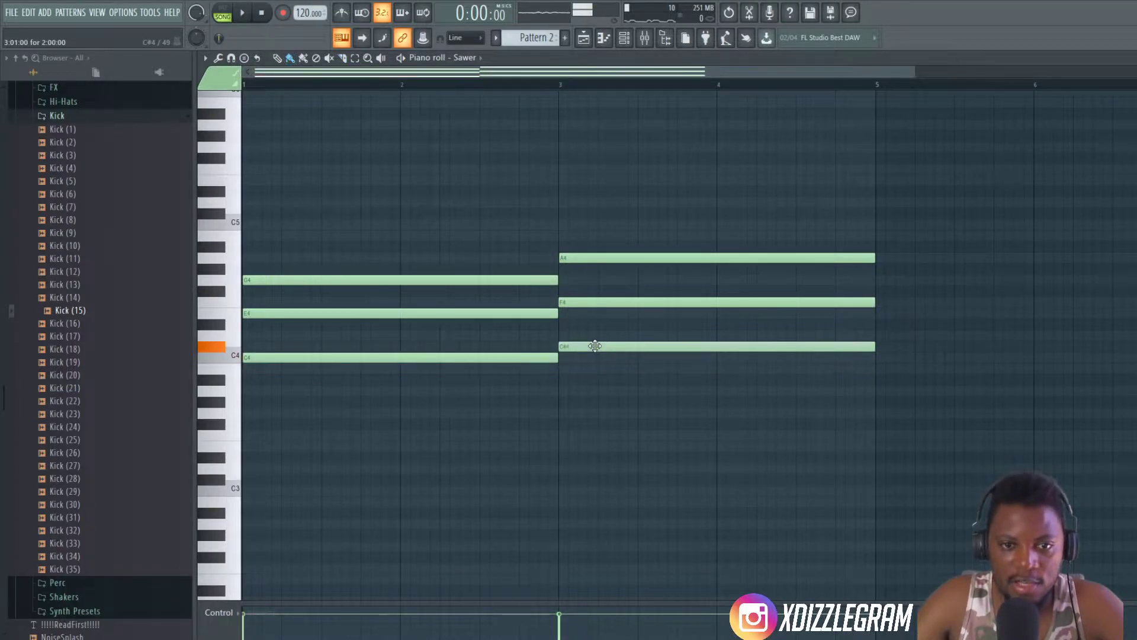
key(space)
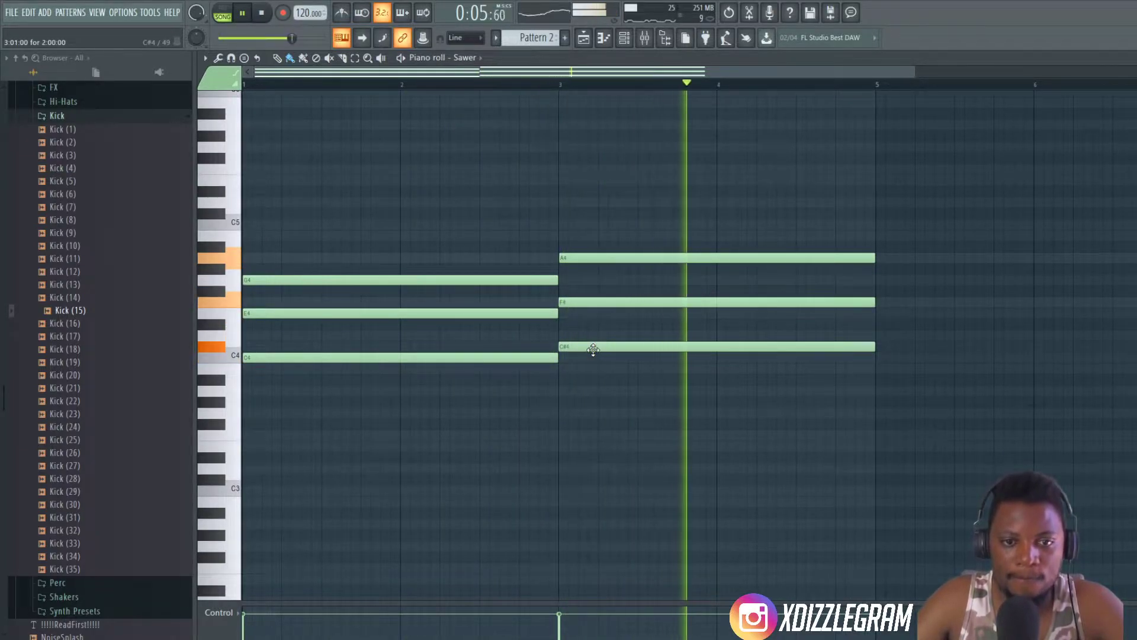
key(space)
drag(593, 347, 595, 336)
key(space)
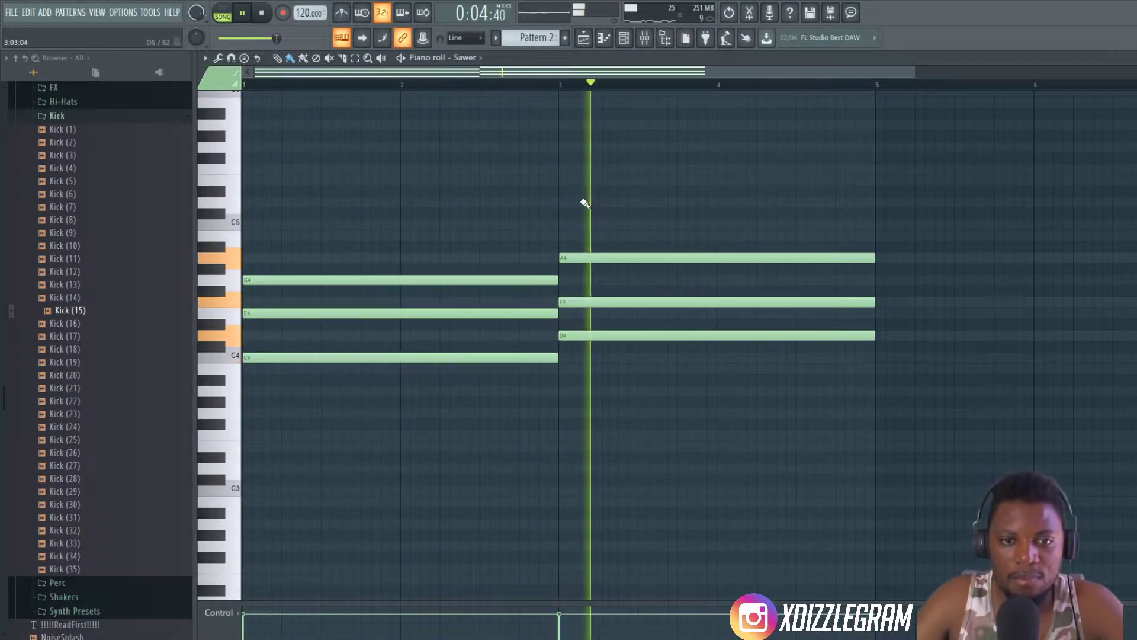
scroll(558, 83, down, 1)
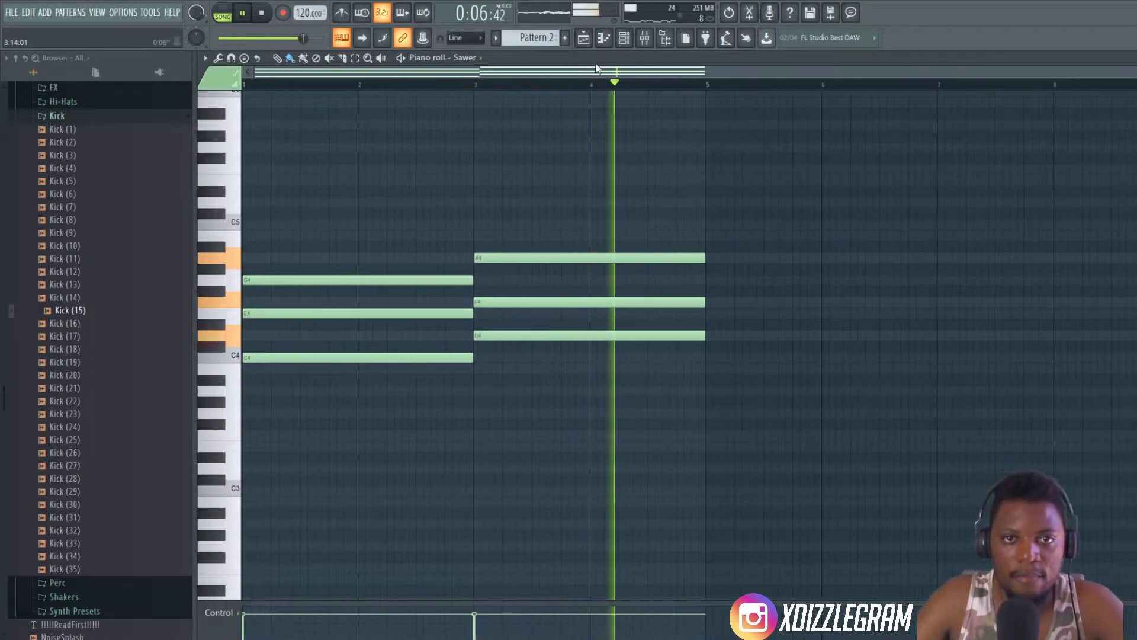
double_click(597, 62)
click(572, 64)
click(877, 63)
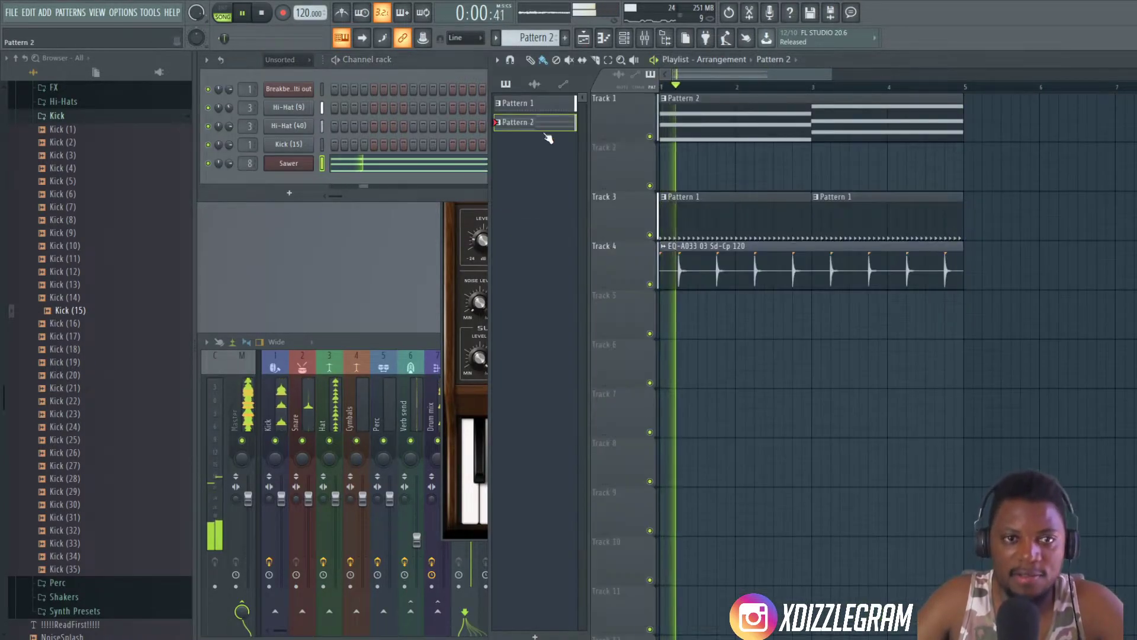
click(442, 65)
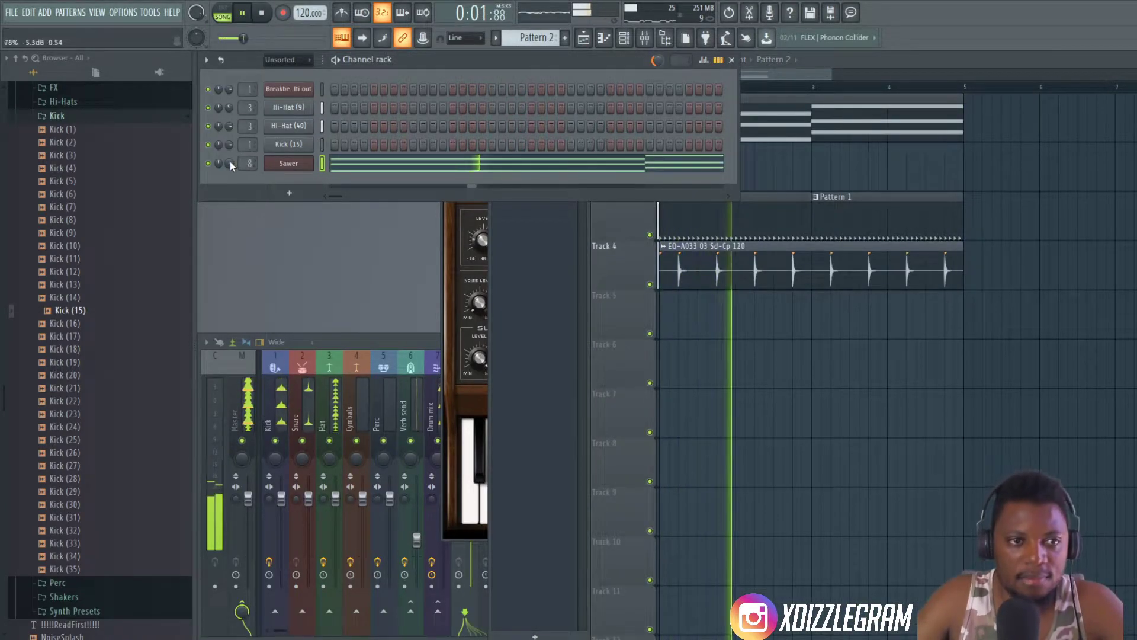
click(289, 193)
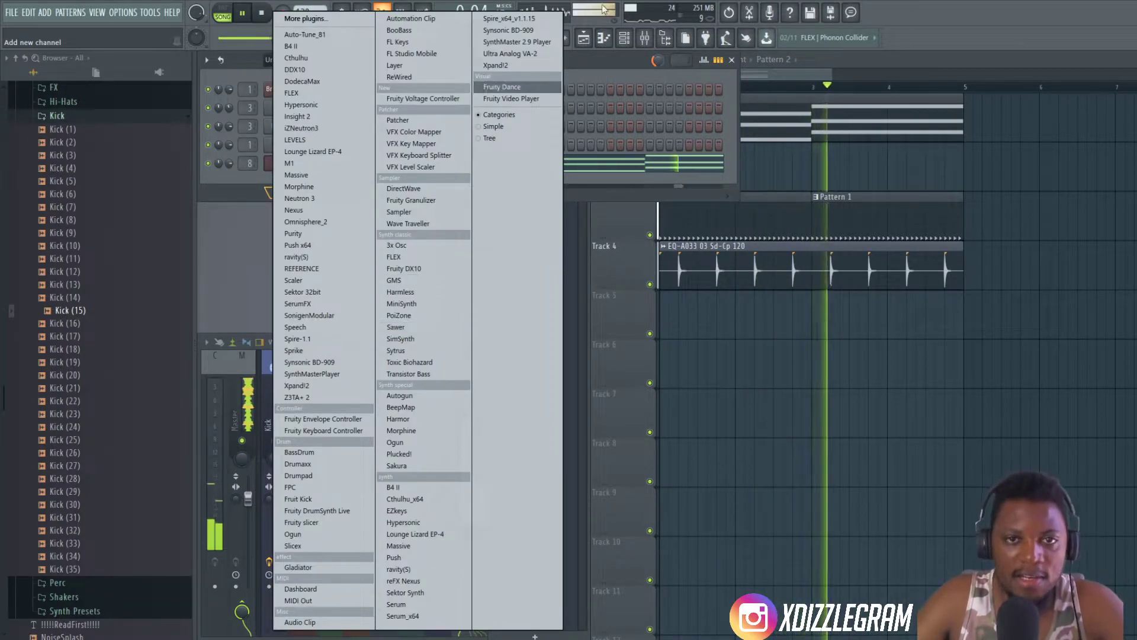
click(605, 60)
key(space)
click(289, 193)
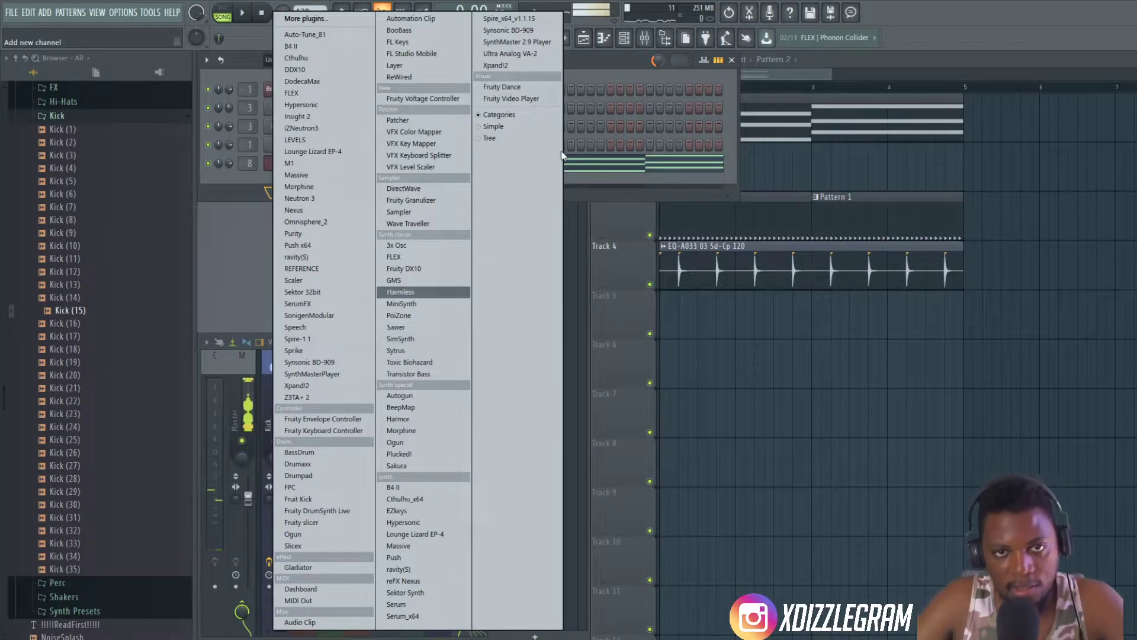
click(604, 70)
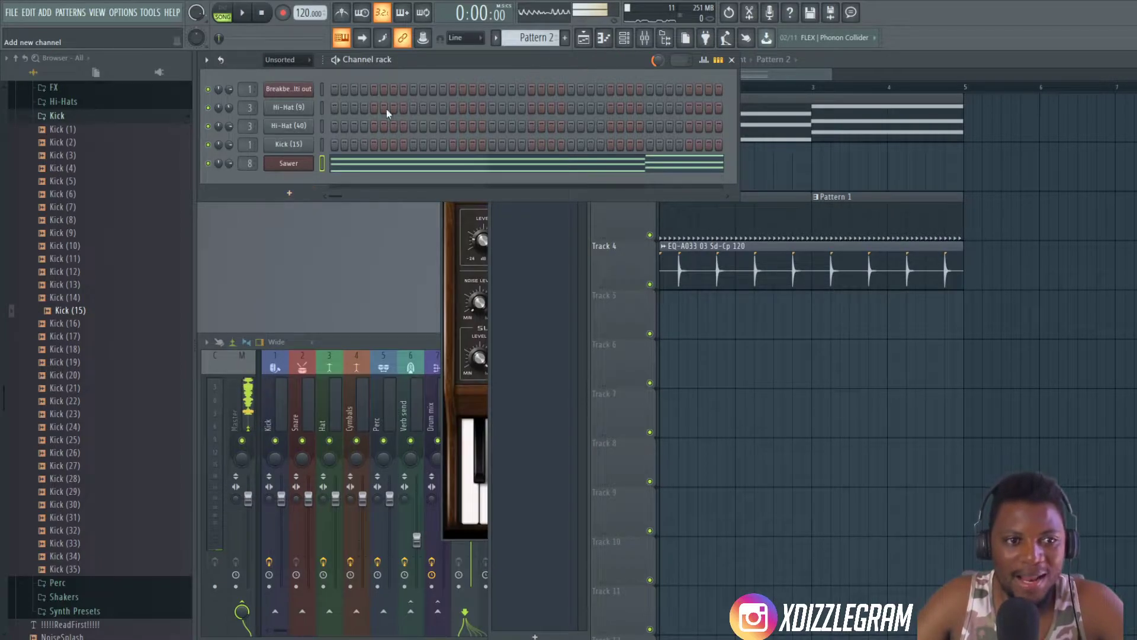
- Clone the Sawer channel and load the FG Cop-Out preset from the Keys bank into the clone
right_click(291, 164)
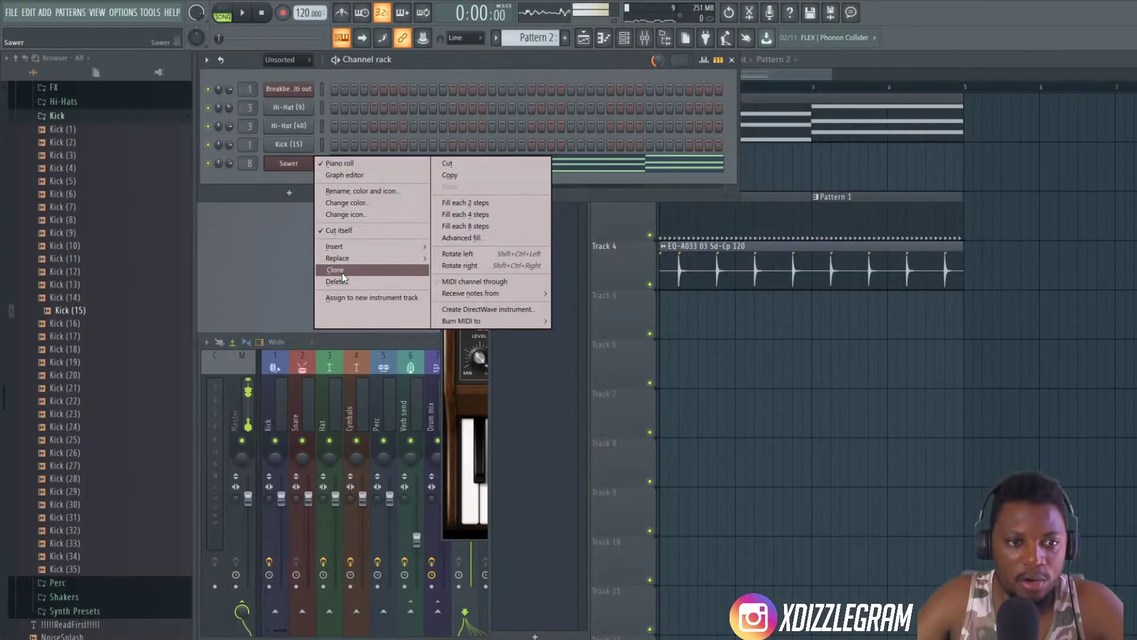
click(342, 272)
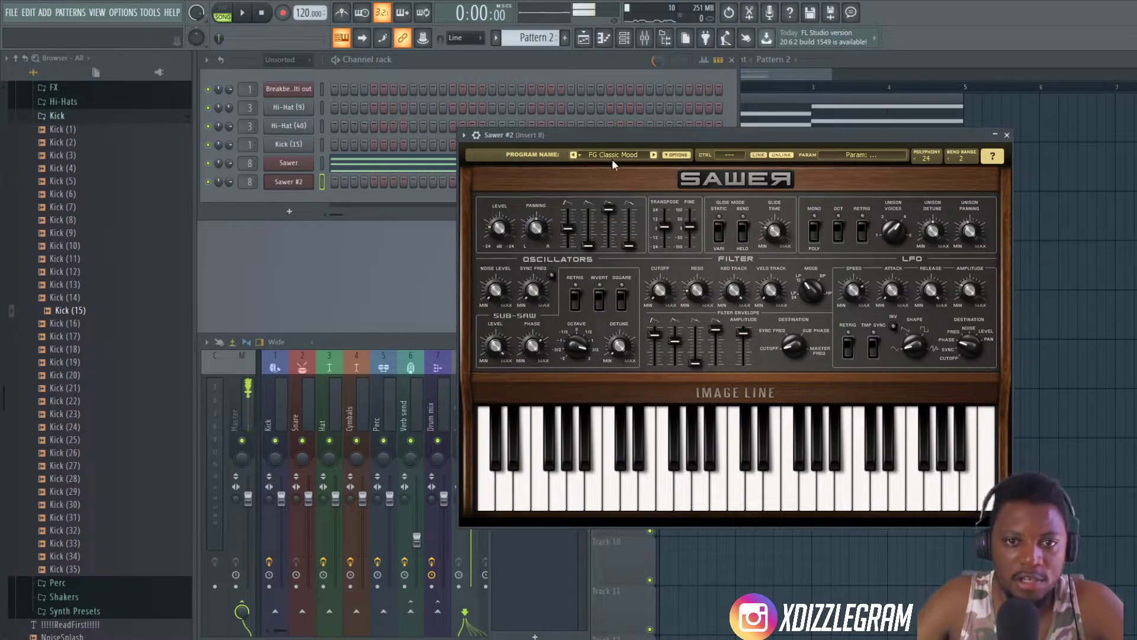
click(612, 158)
click(634, 341)
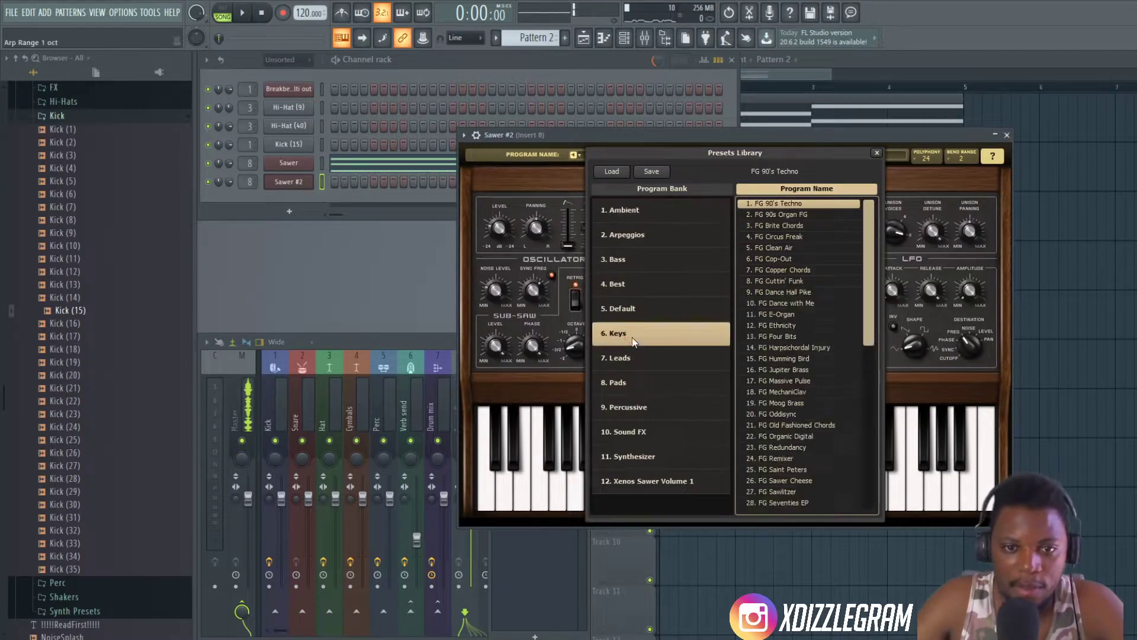
click(793, 260)
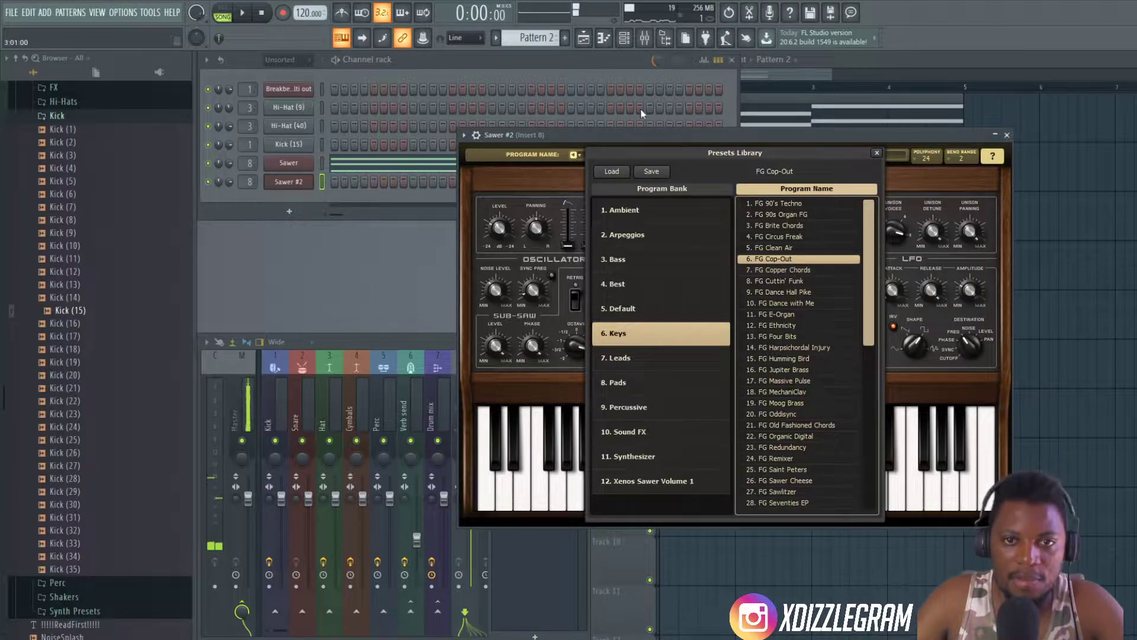
click(633, 134)
- Play the arrangement and rehearse a line with the Sawer #2 sound over it, then stop playback
key(space)
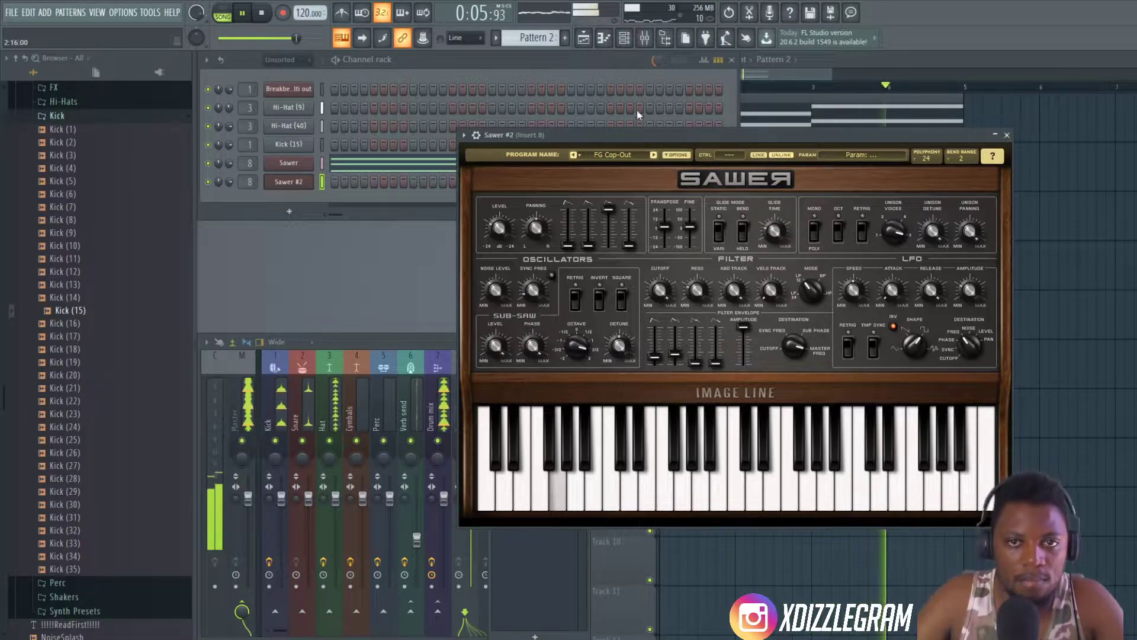
click(592, 61)
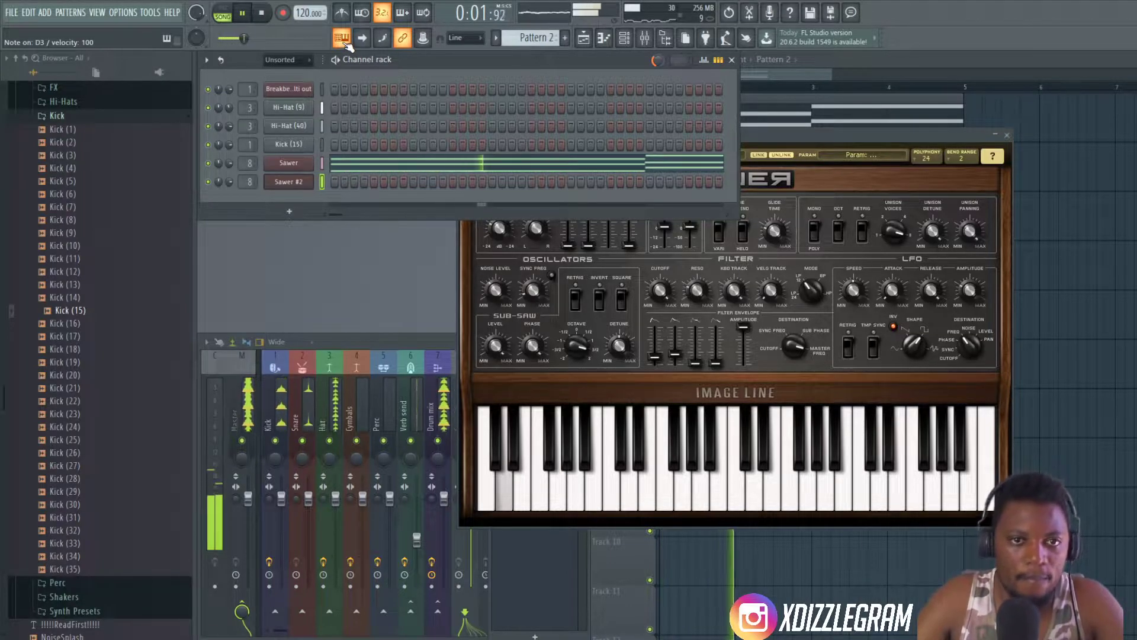
click(264, 17)
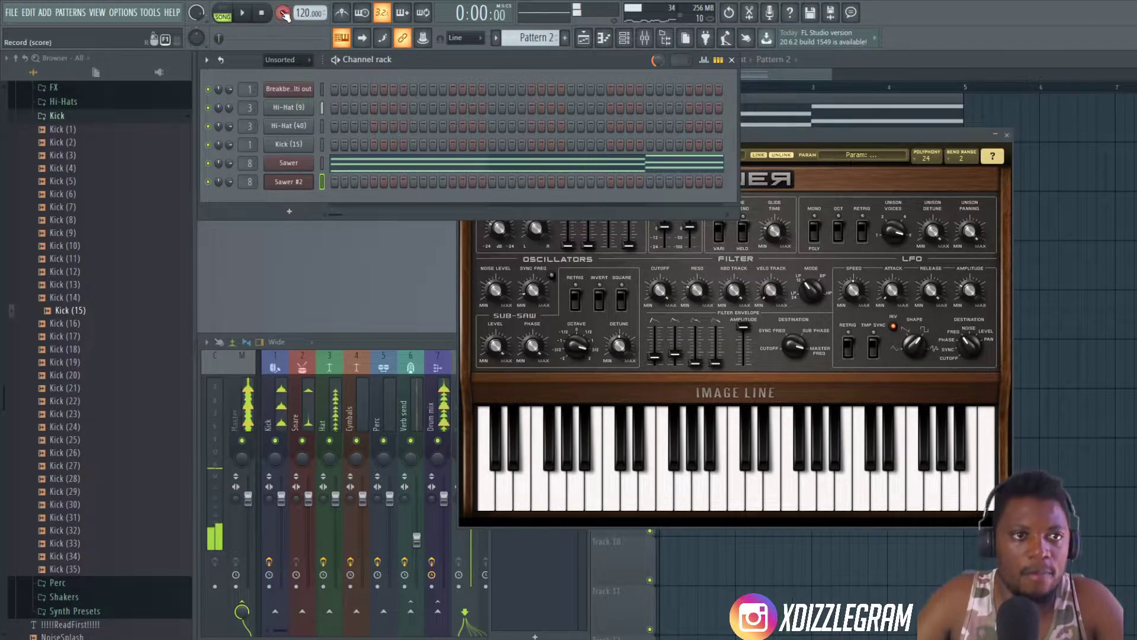
- Arm recording for notes and automation and check the recording filter options
key(r)
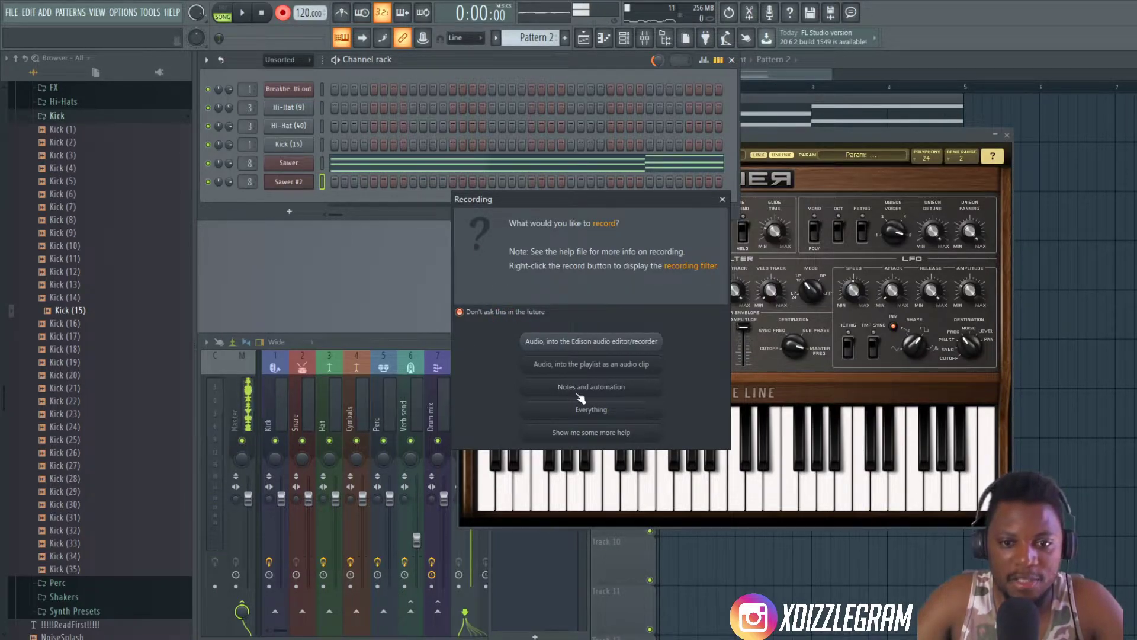
click(593, 388)
right_click(284, 14)
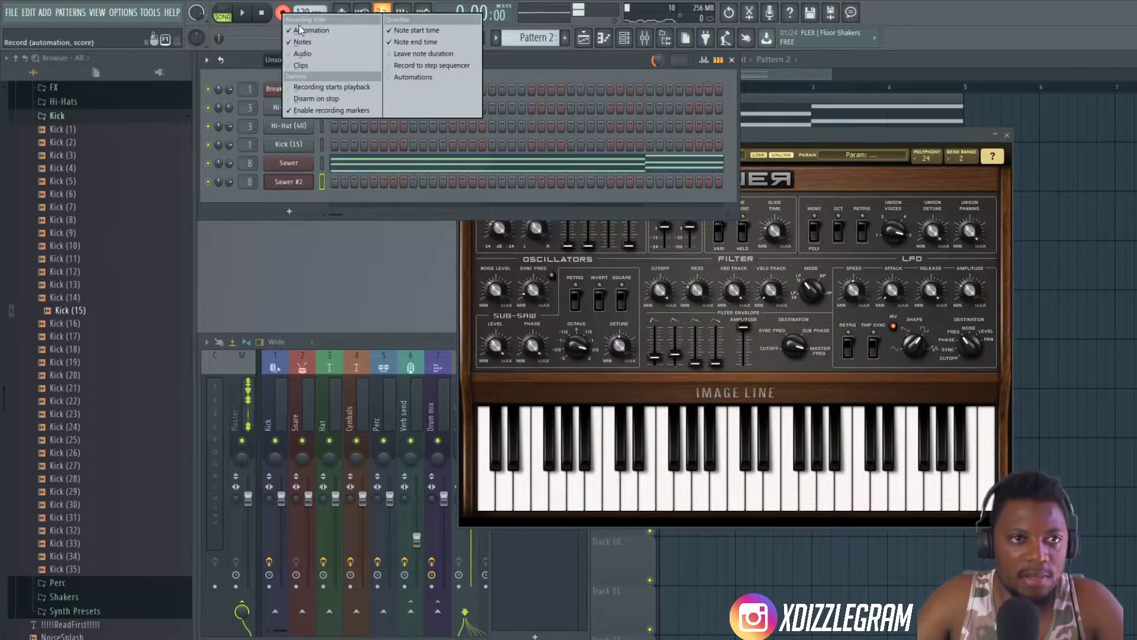
- Create Pattern 3 and record a four-note Sawer #2 line over the four-bar arrangement, then disarm recording
click(851, 60)
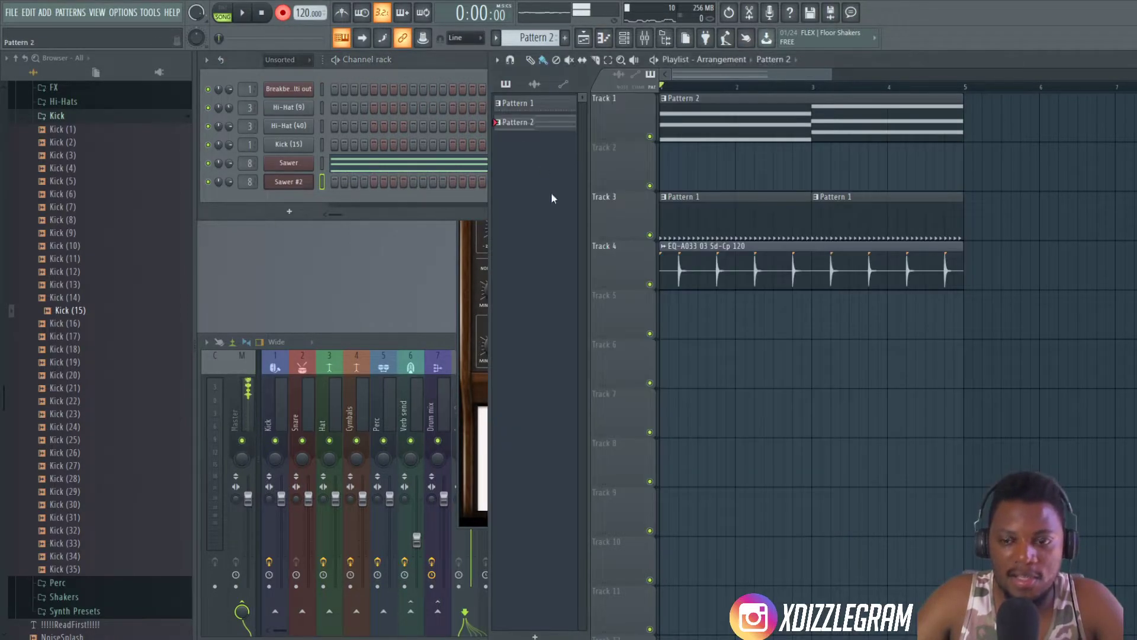
key(F4)
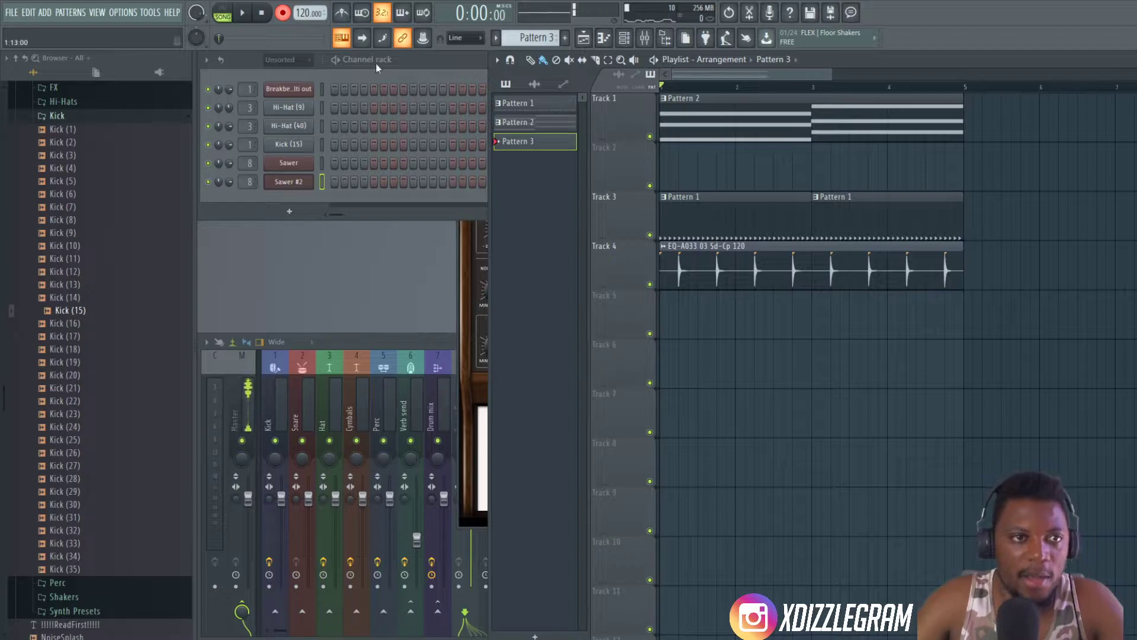
key(space)
click(440, 66)
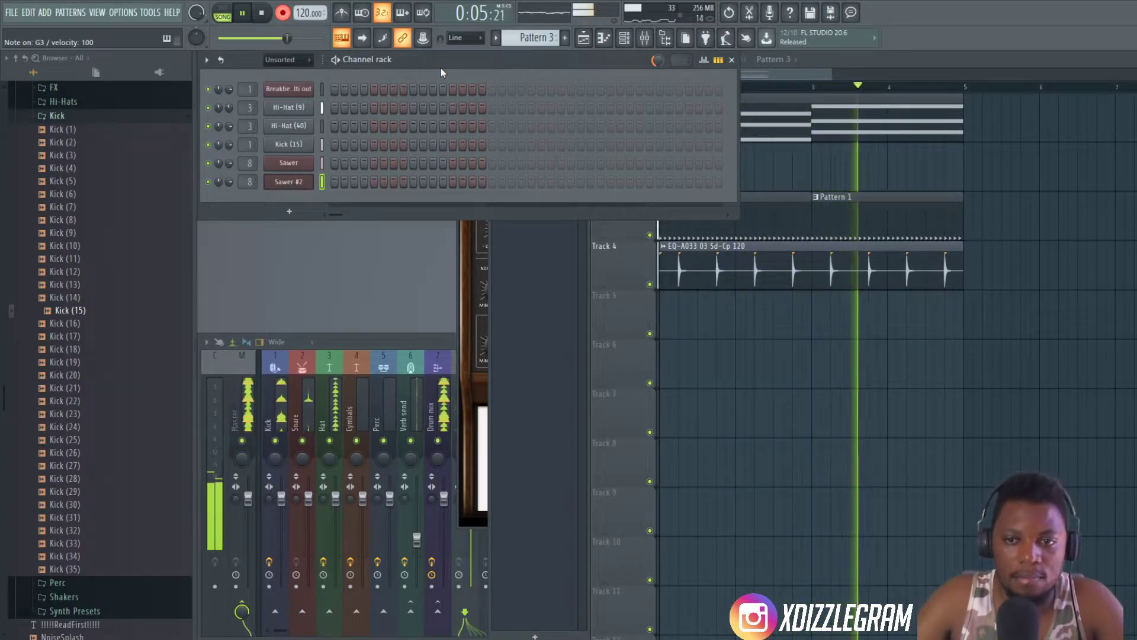
click(286, 18)
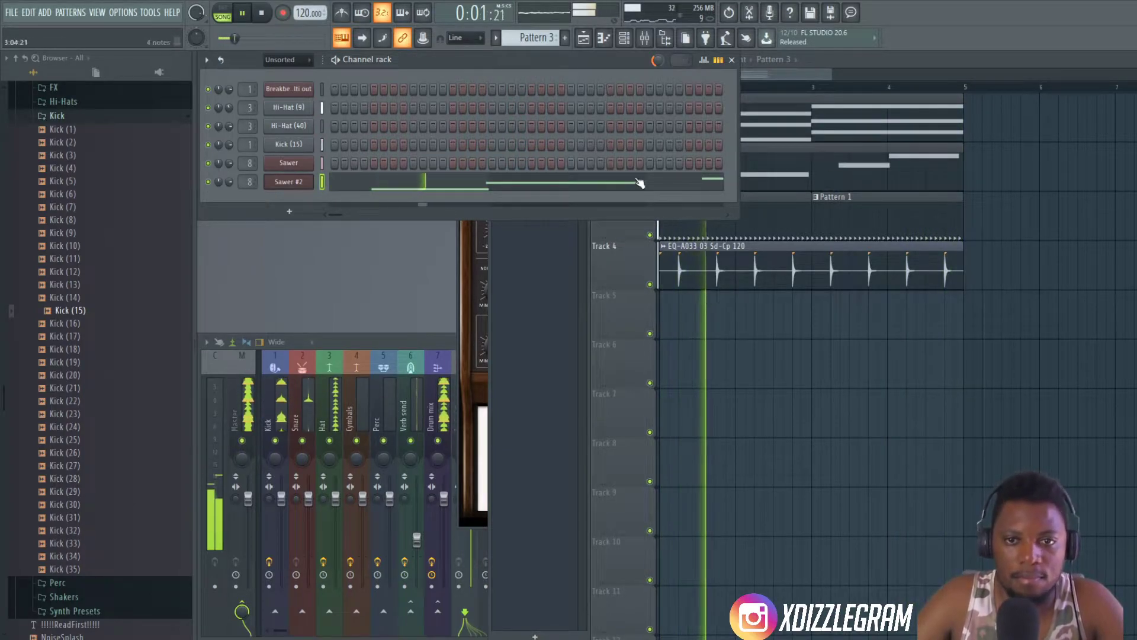
- Quantize the start and end times of the recorded Sawer #2 notes in Pattern 3, with start time at full strength
click(652, 181)
key(alt+q)
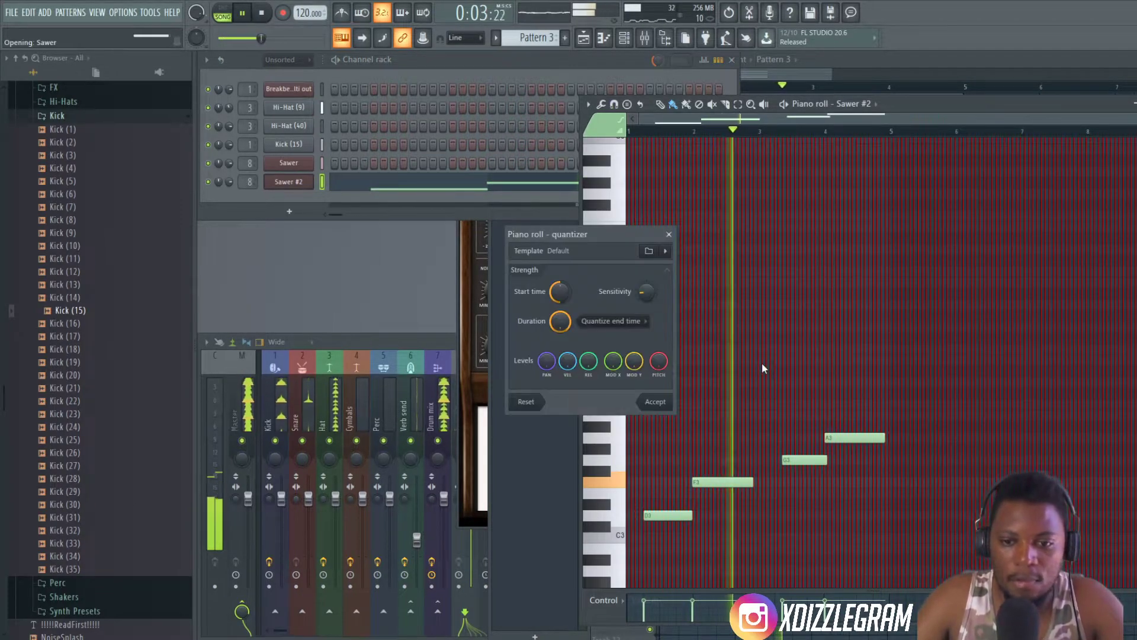
click(655, 401)
scroll(725, 352, down, 3)
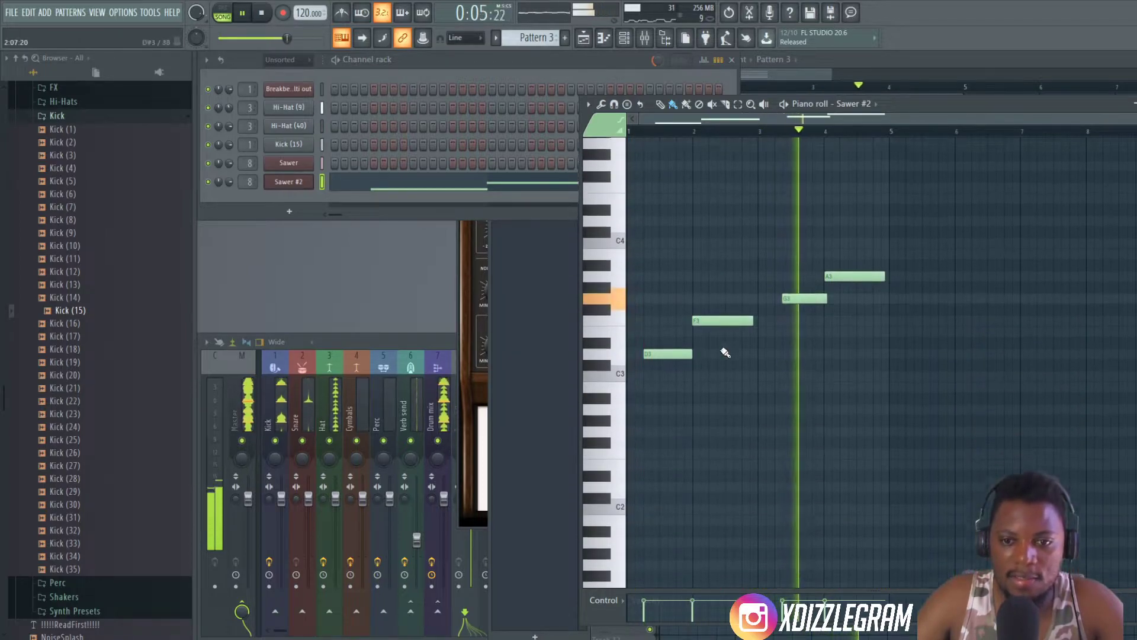
key(space)
drag(1133, 116, 910, 115)
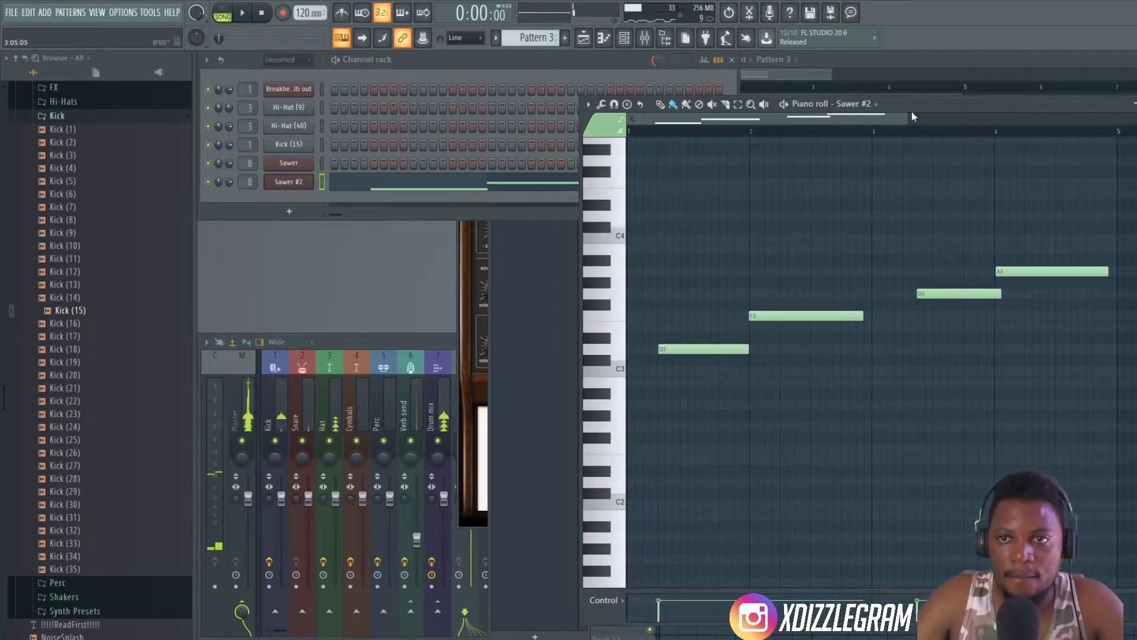
double_click(915, 106)
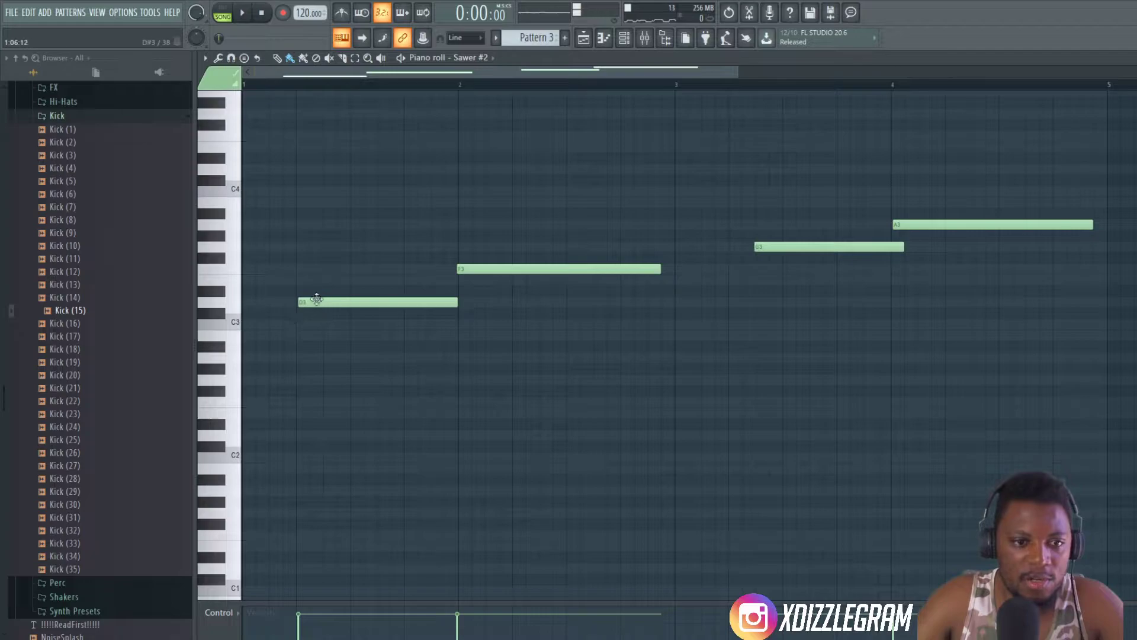
key(alt+q)
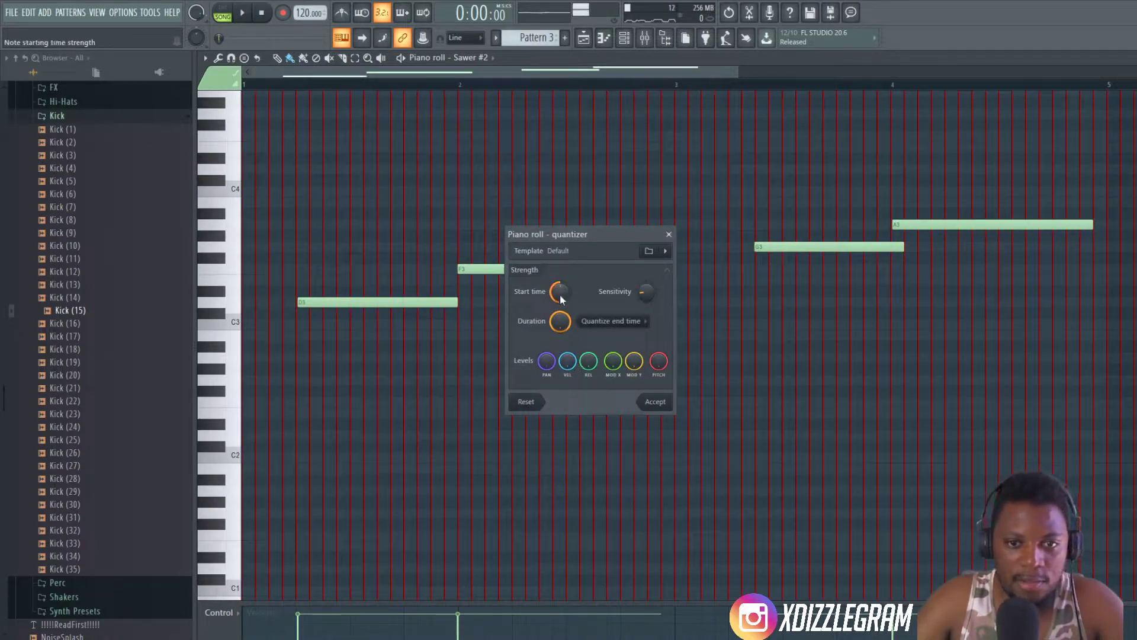
click(654, 402)
- Move the first D3 note two steps later, trim its end to bar 2, and play the line to check it
drag(342, 307, 353, 305)
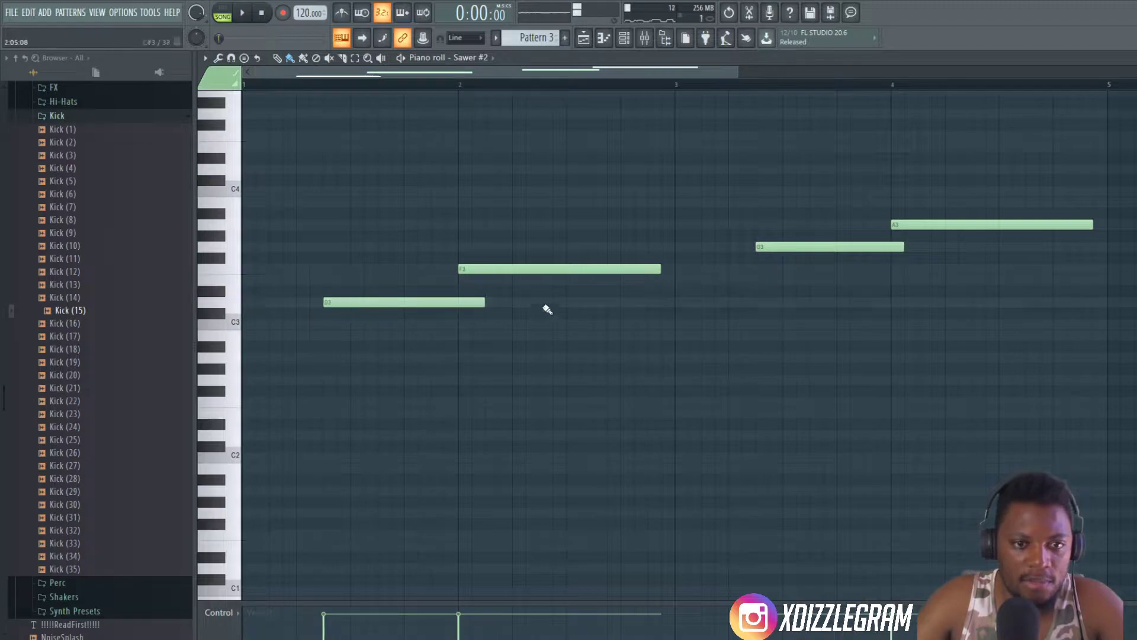
key(space)
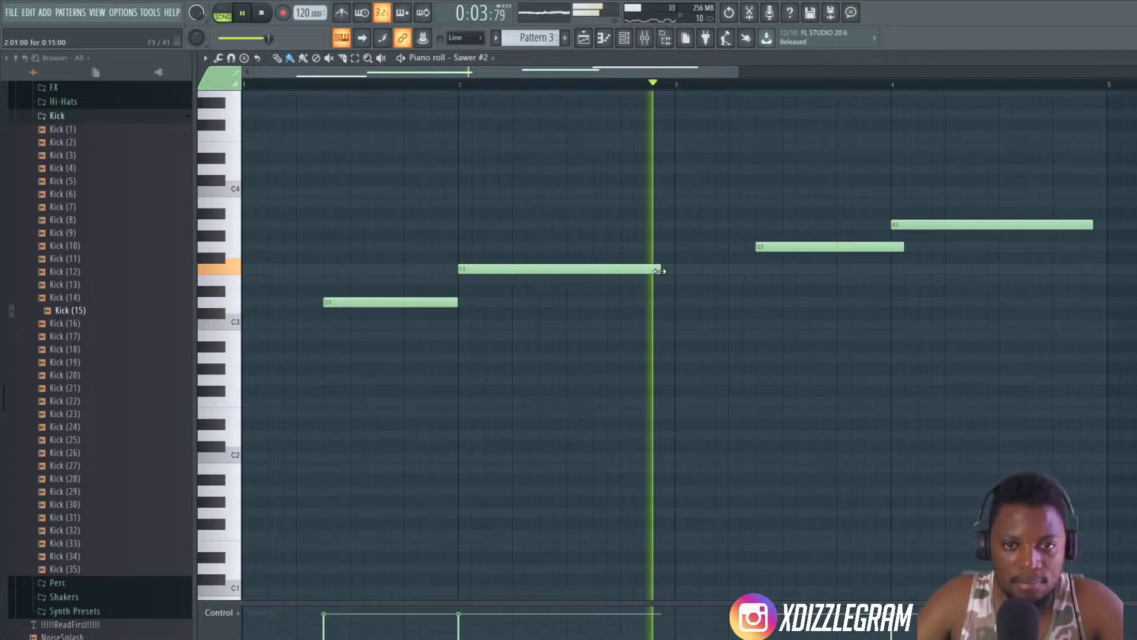
scroll(555, 76, down, 2)
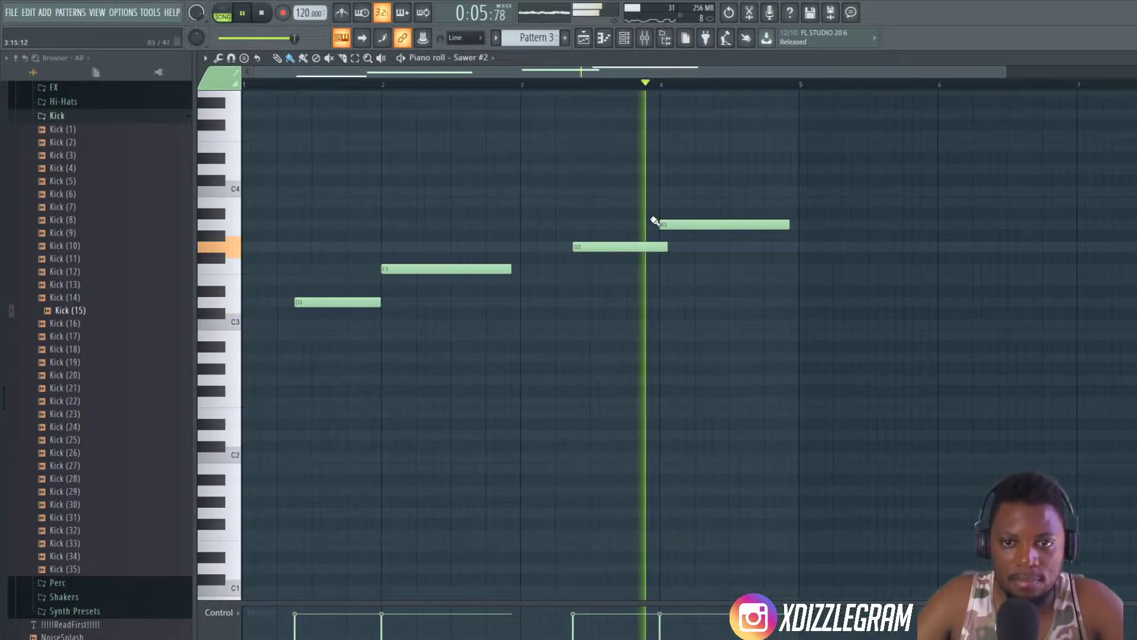
- Trim the end of the third Sawer #2 note, G3, back to bar 4 and play the arrangement to check it
drag(666, 247, 658, 246)
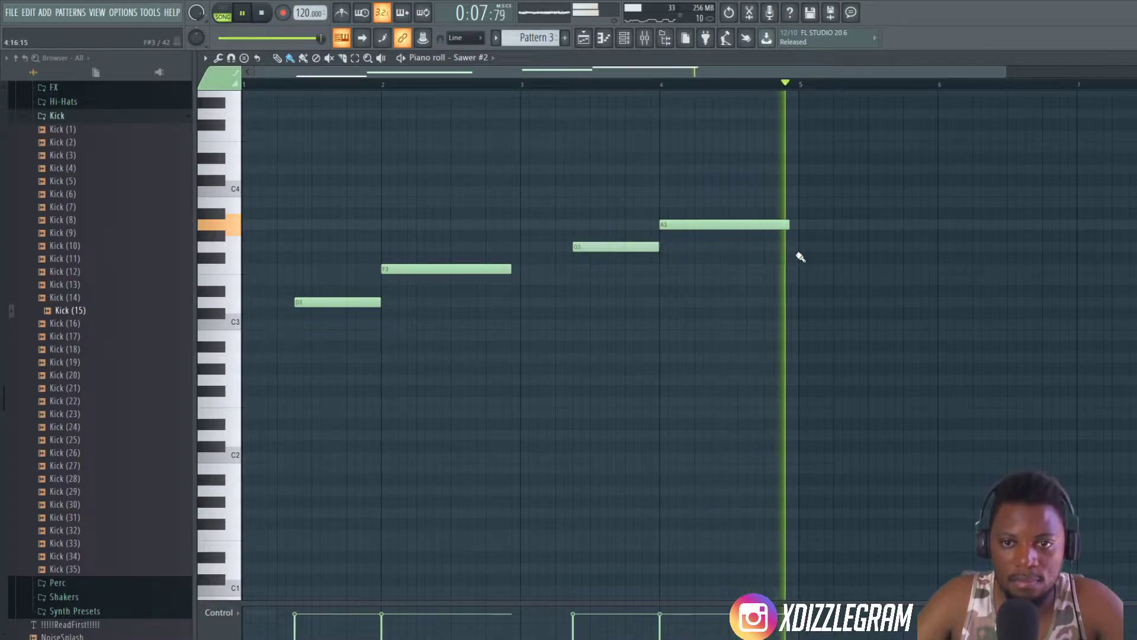
double_click(569, 58)
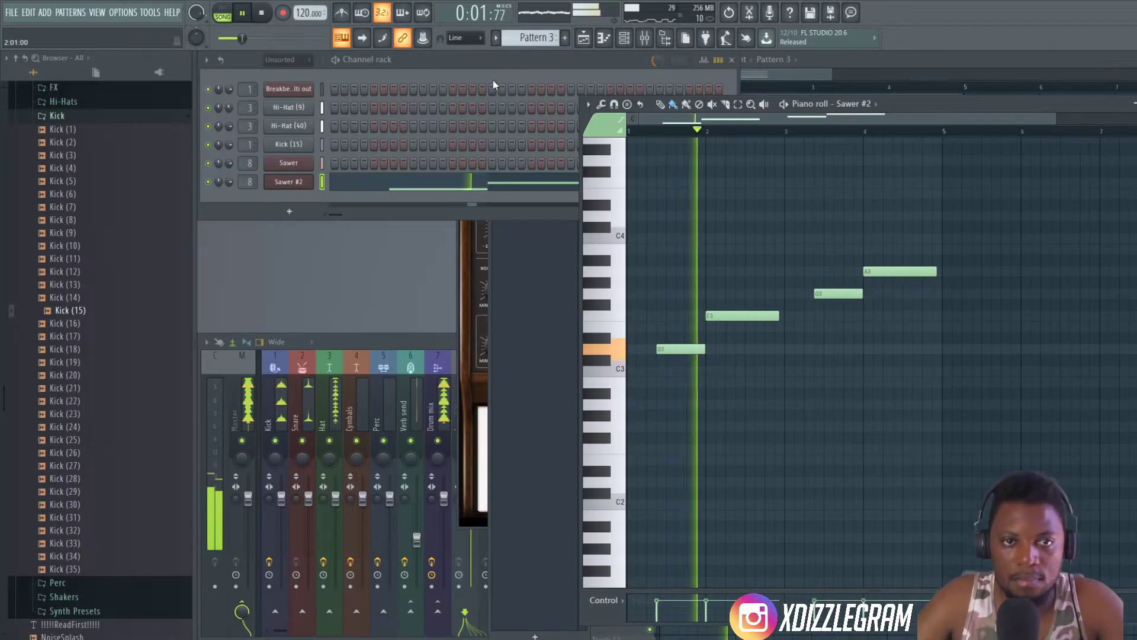
click(887, 61)
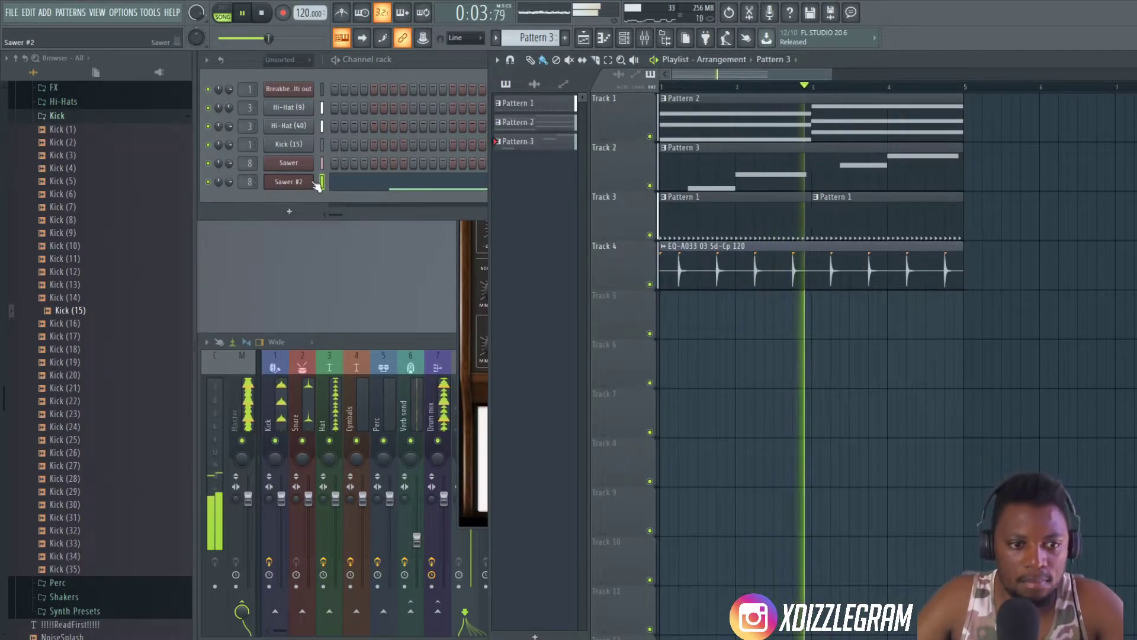
click(339, 202)
key(space)
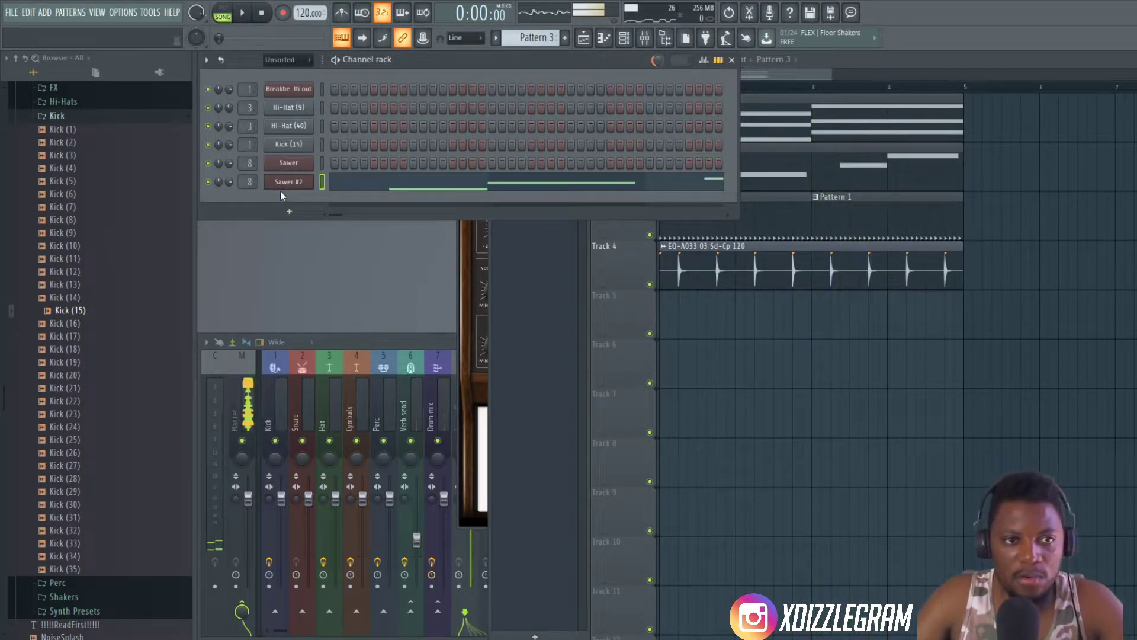
- Route the Sawer #2 channel to mixer track 9 and play the arrangement briefly to check the routing
click(298, 165)
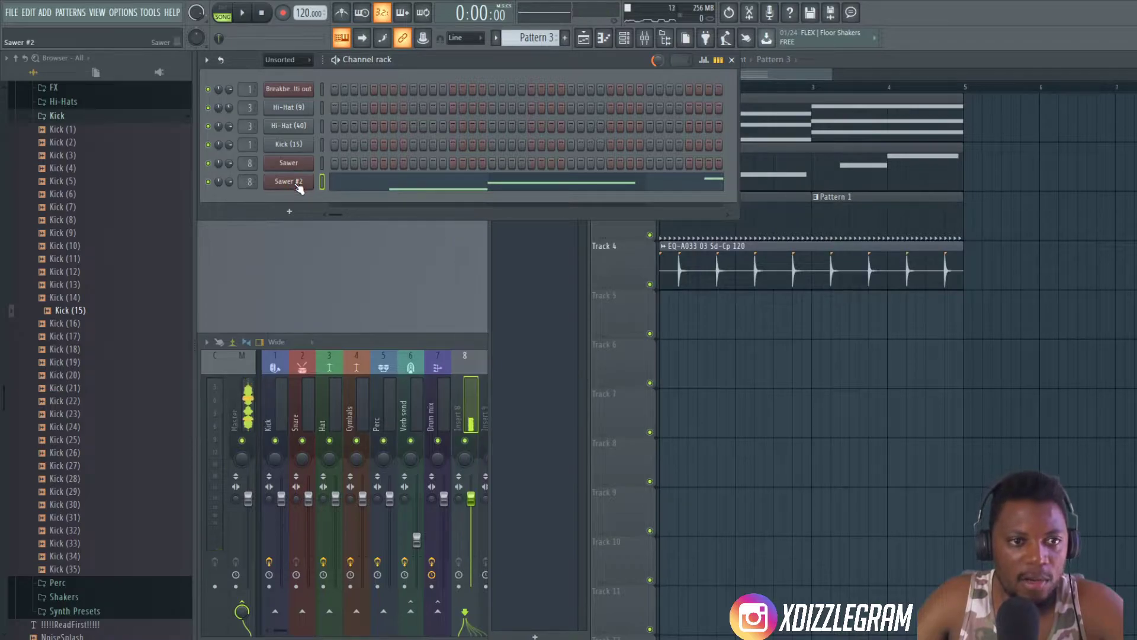
drag(552, 139, 688, 238)
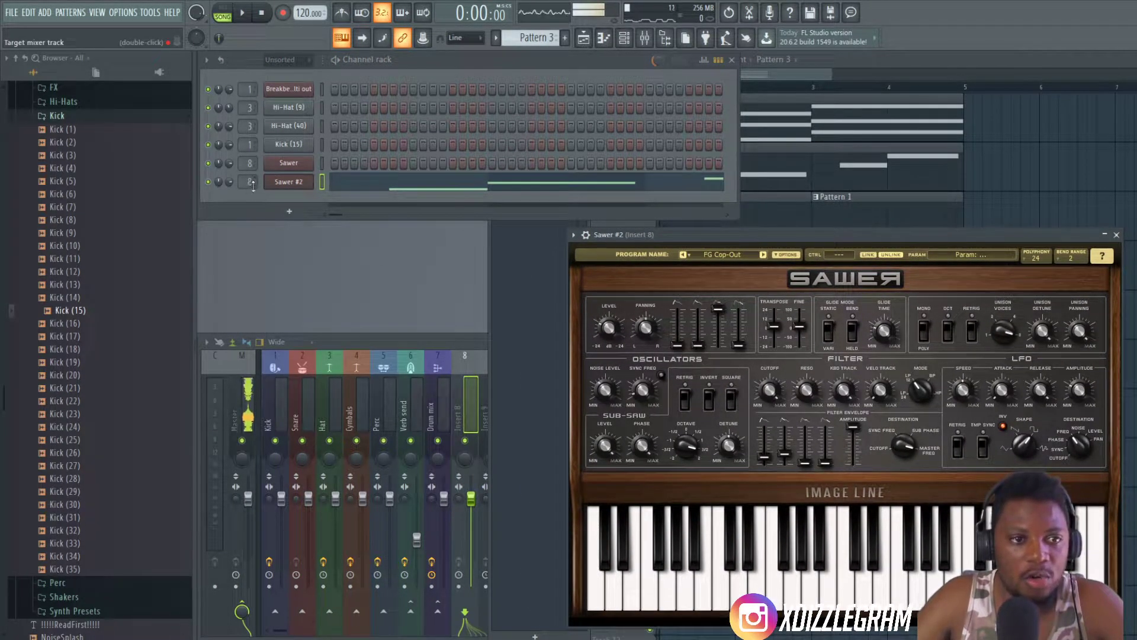
click(432, 344)
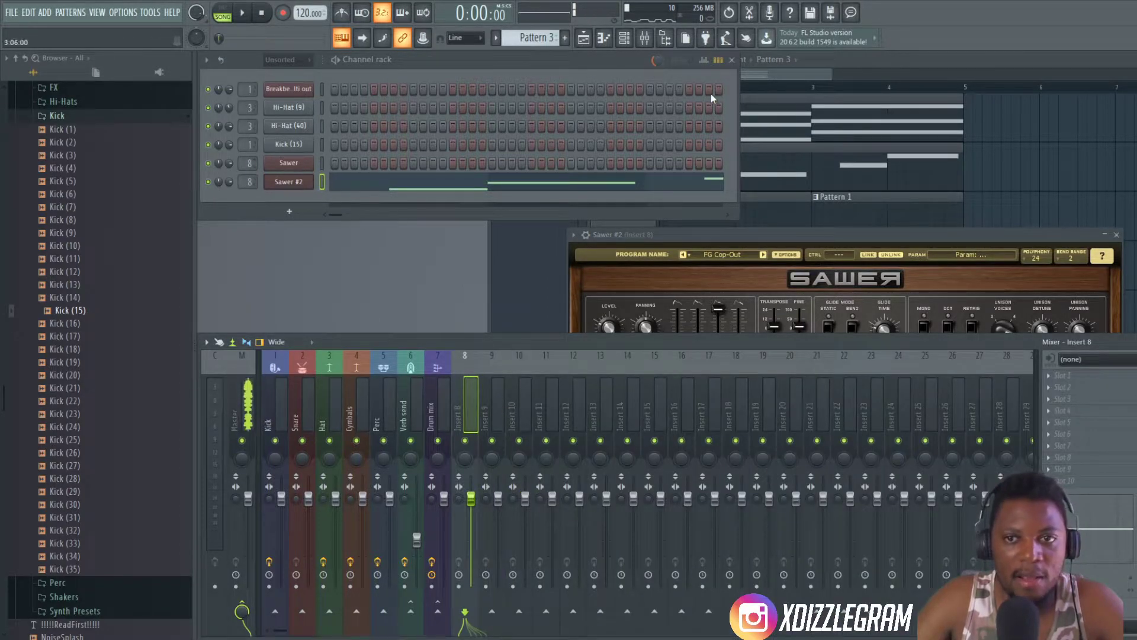
click(815, 113)
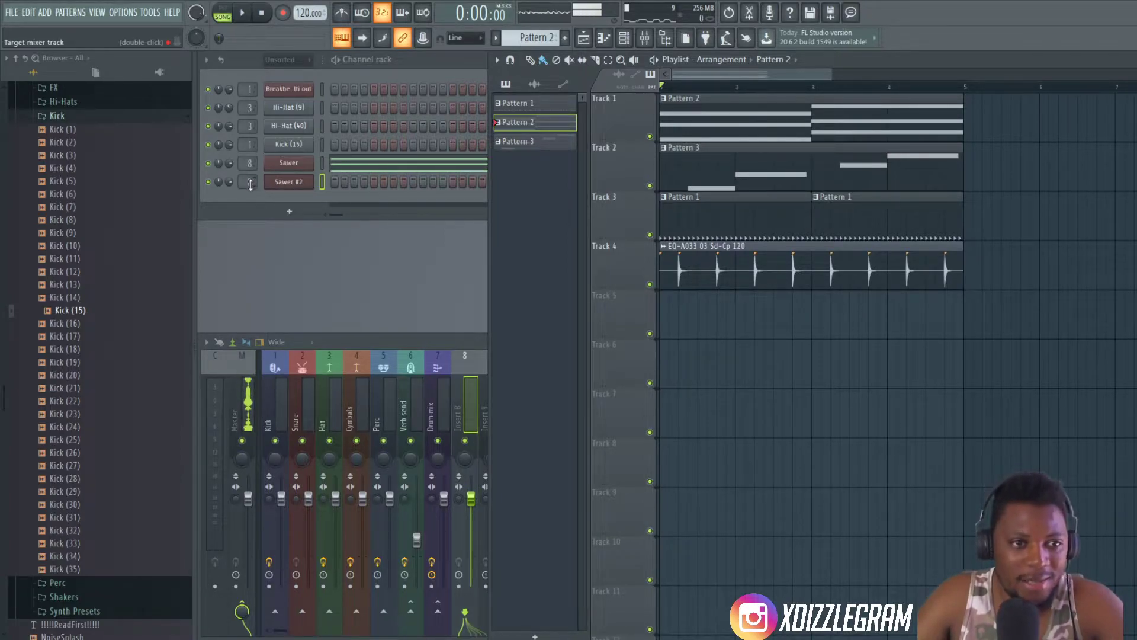
click(430, 343)
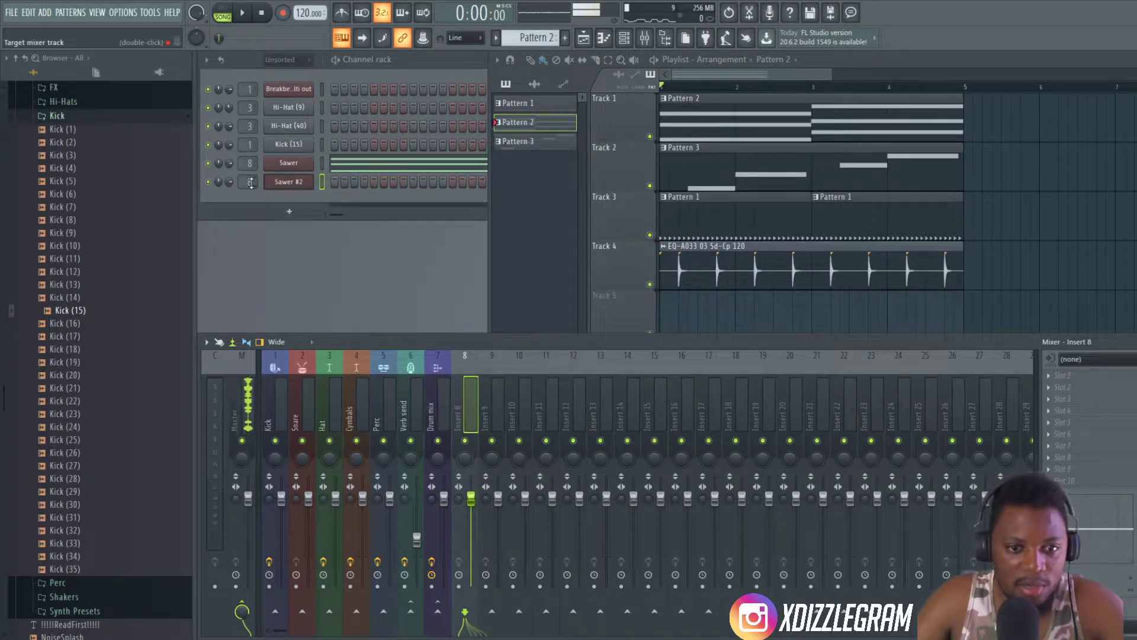
scroll(251, 183, up, 1)
key(space)
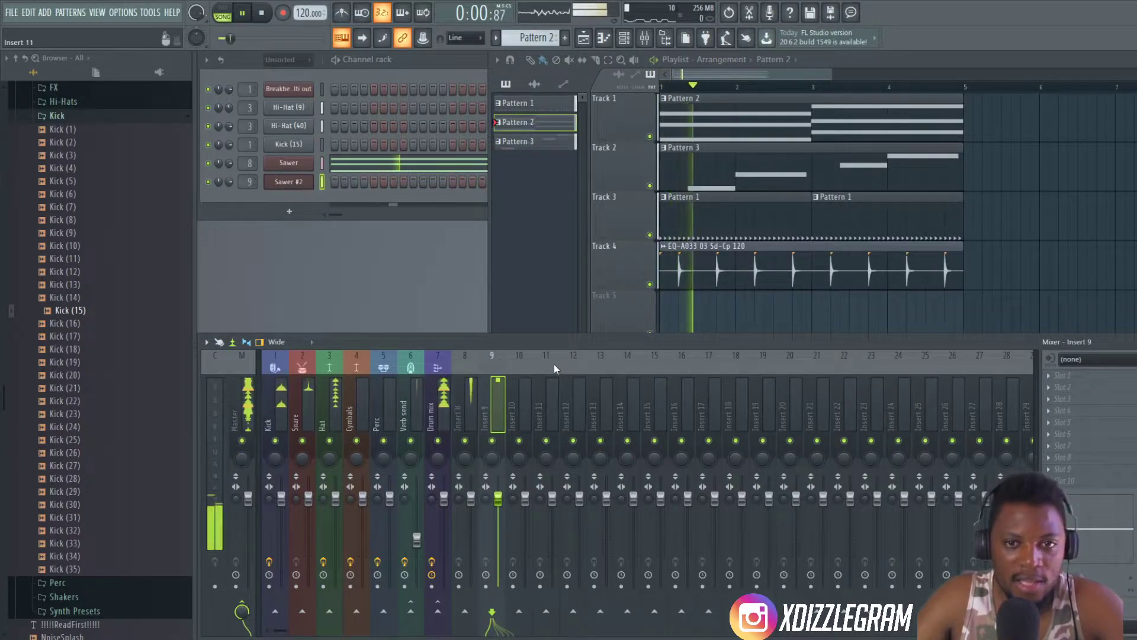
key(space)
- Clone the Sawer #2 channel as another Sawer instance and route the clone to mixer track 10
right_click(291, 183)
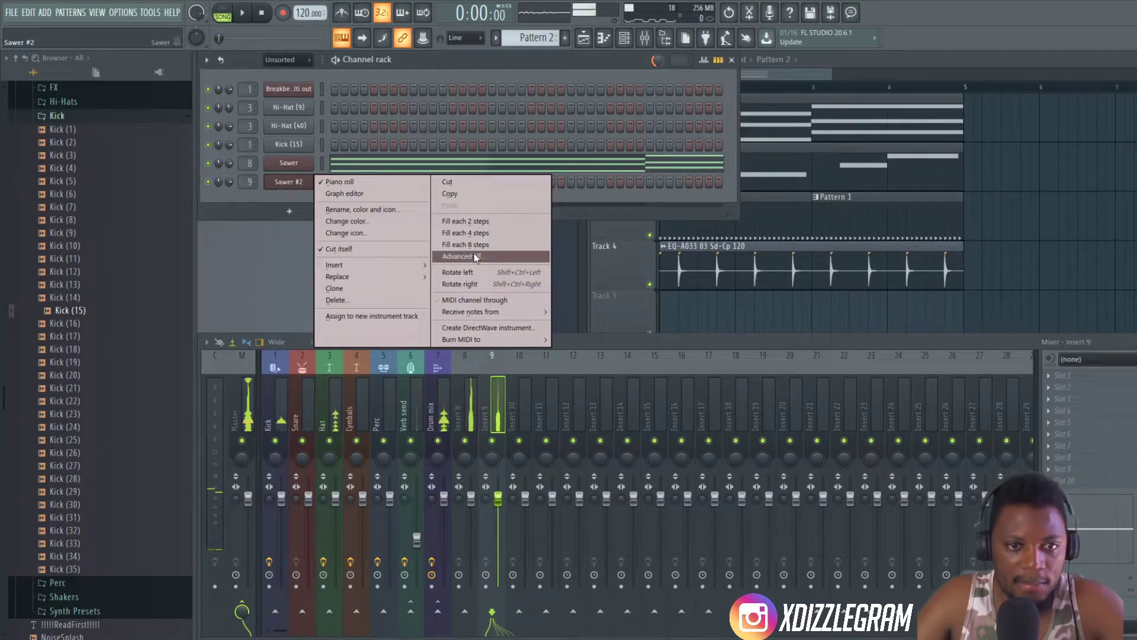
click(360, 290)
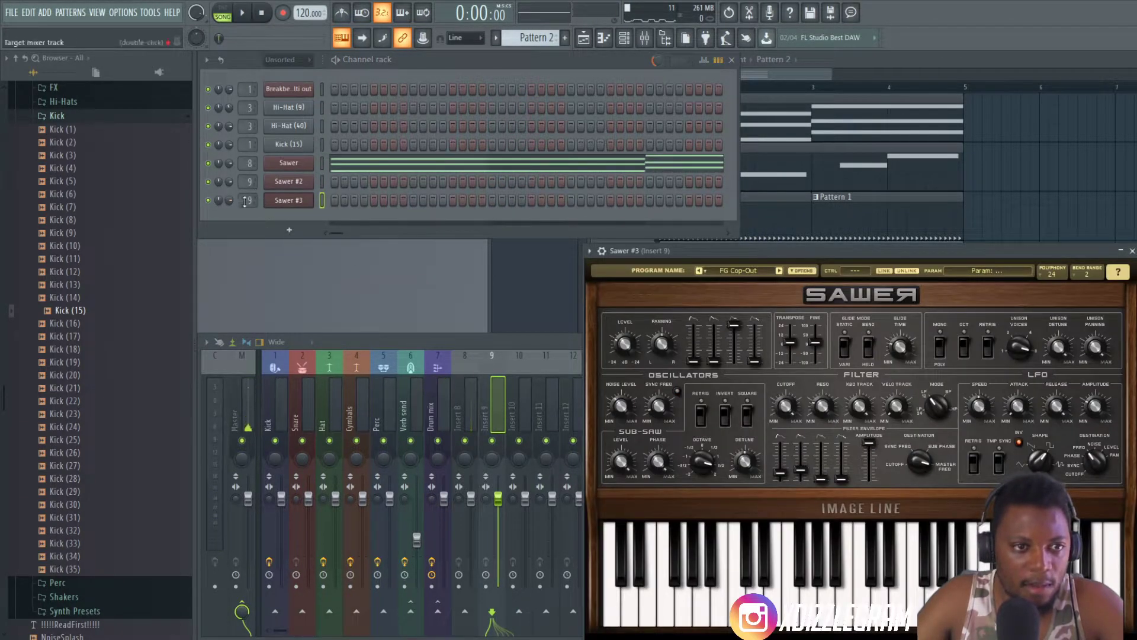
scroll(243, 202, up, 1)
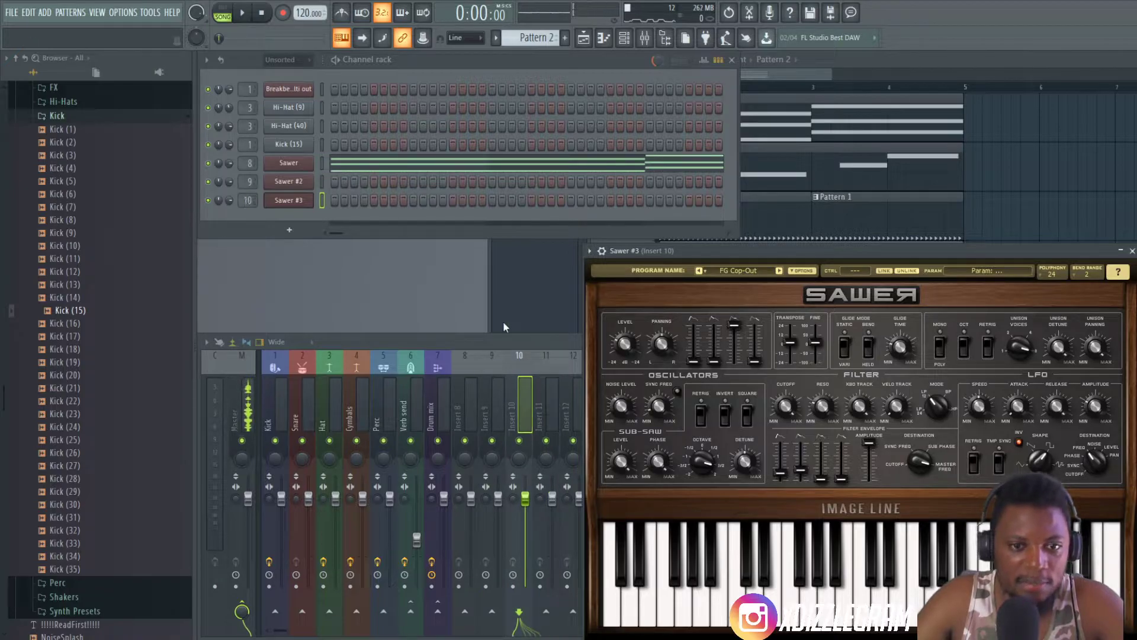
click(521, 397)
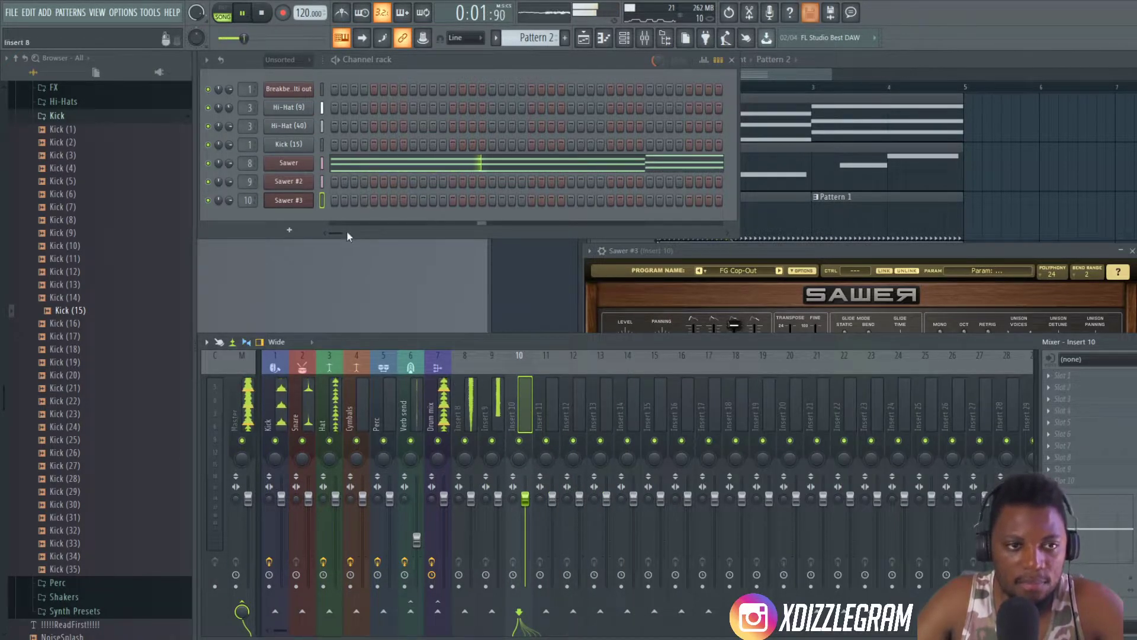
- Load the FG Squarer preset from the Bass bank into Sawer #3
click(752, 263)
key(space)
click(756, 270)
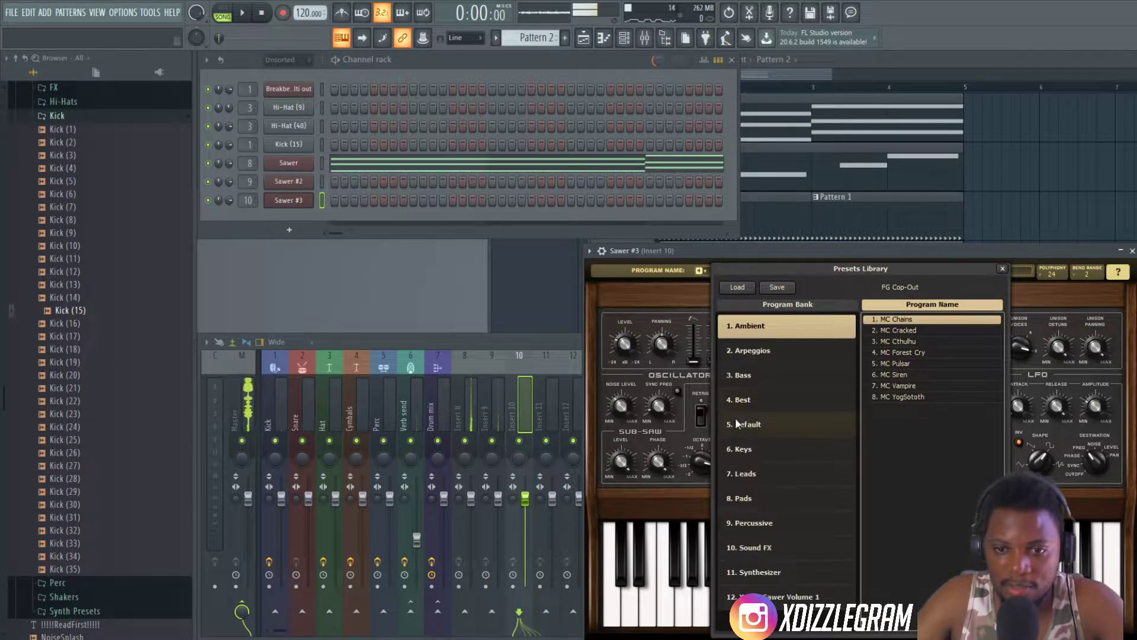
click(745, 375)
scroll(932, 479, down, 5)
scroll(921, 439, down, 3)
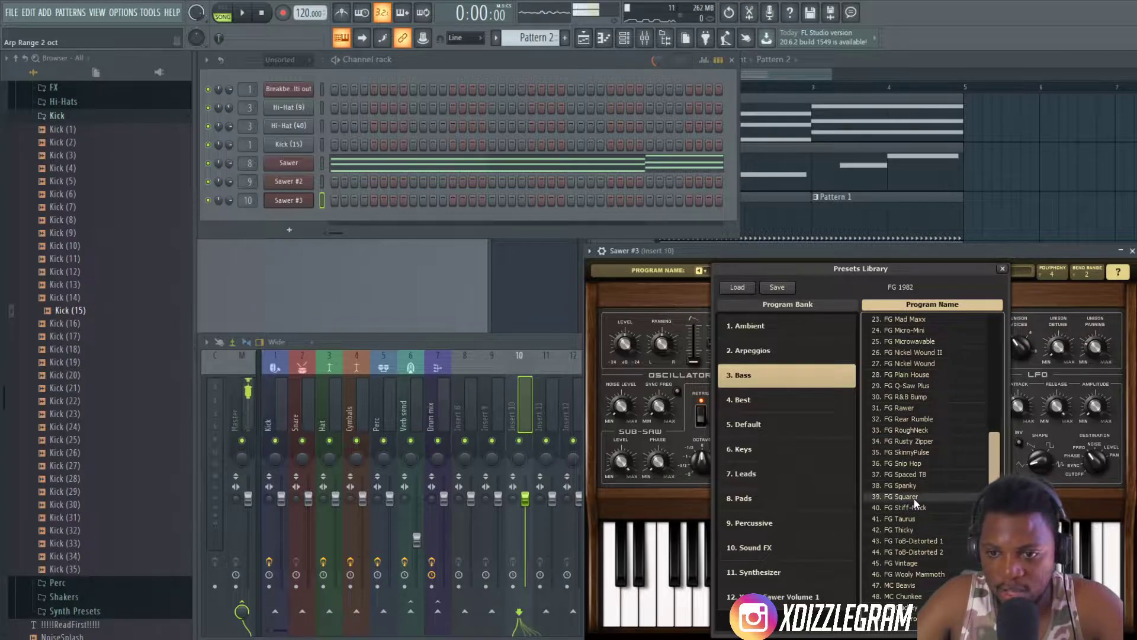
double_click(914, 499)
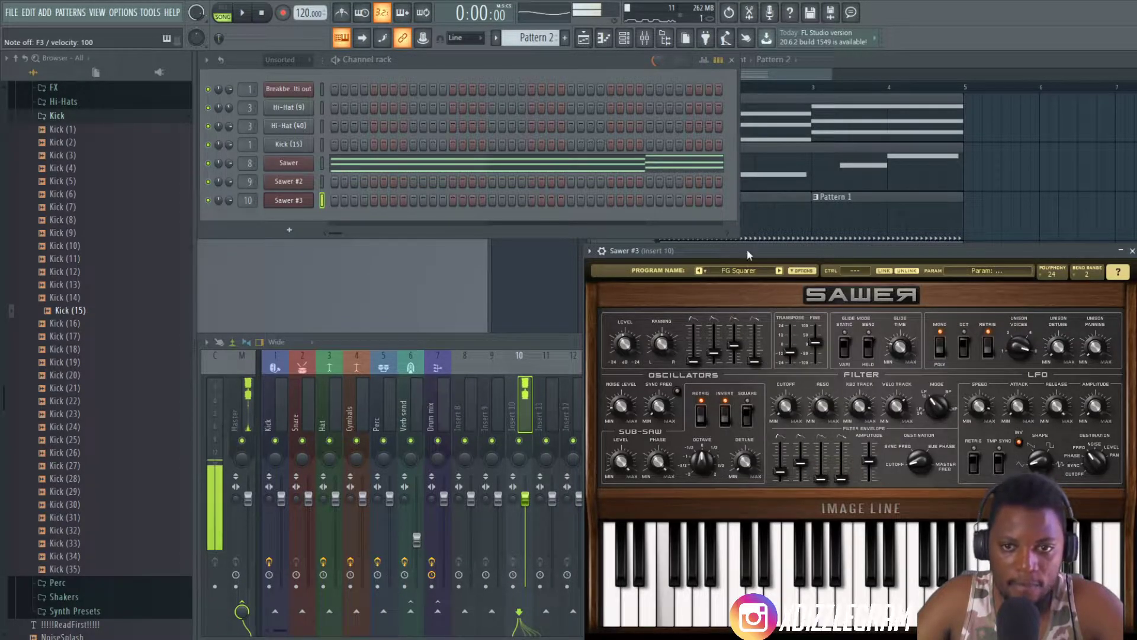
- Audition the new Sawer #3 bass sound by playing a few single notes with playback stopped
key(e)
key(r)
key(i)
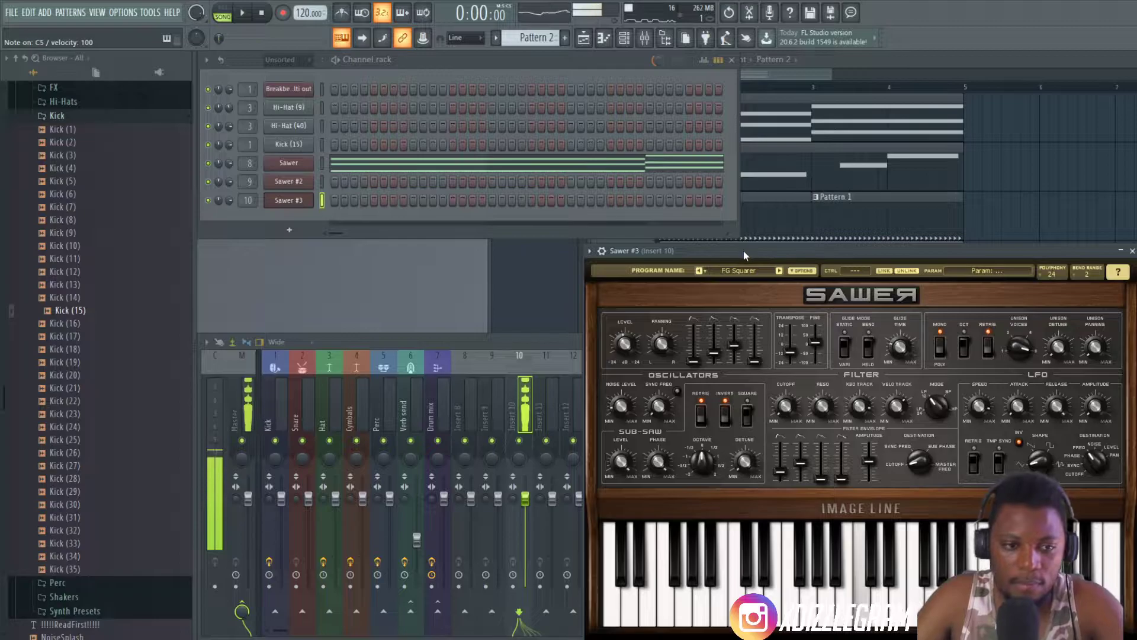
key(e)
key(t)
key(y)
key(u)
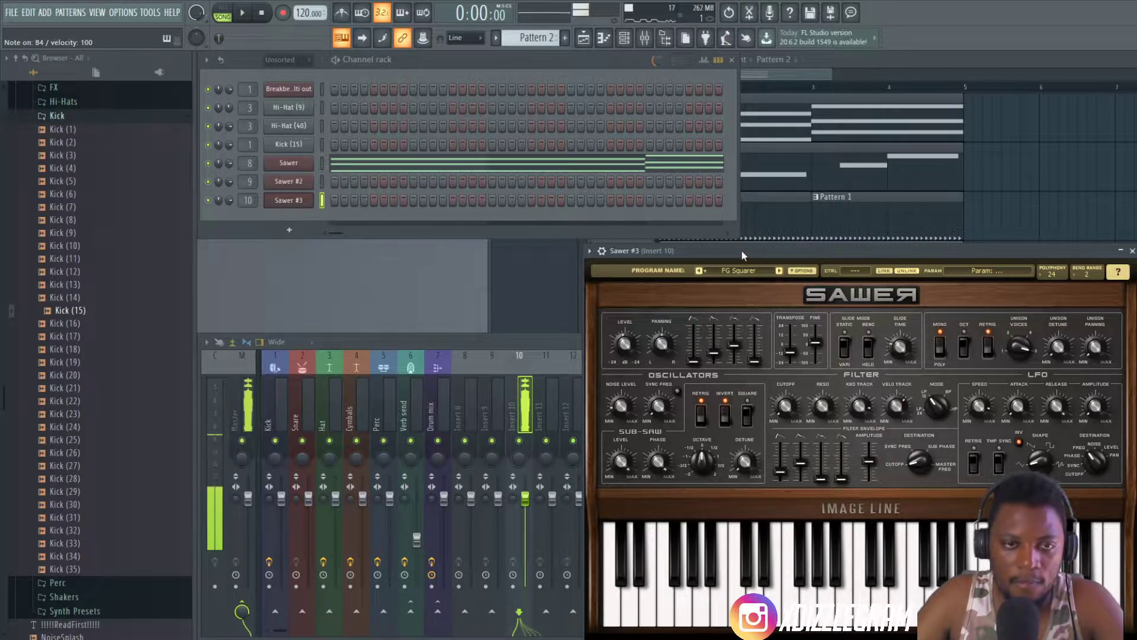
- Rehearse a Sawer #3 bass line of repeated G4 and A4 notes over the looping arrangement
key(space)
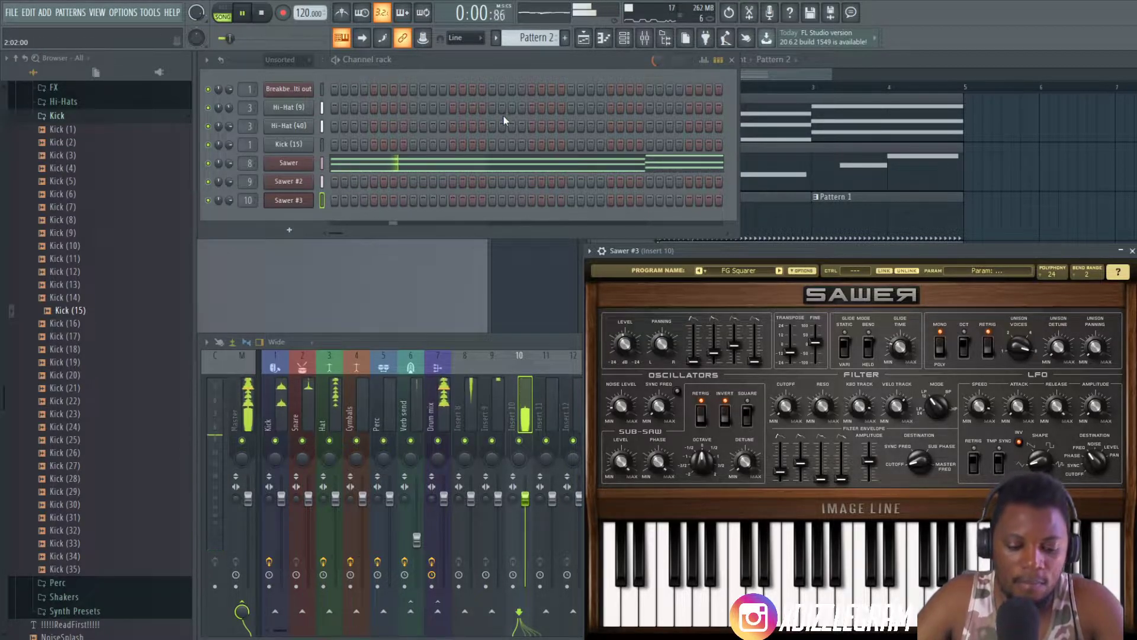
key(t)
key(t)
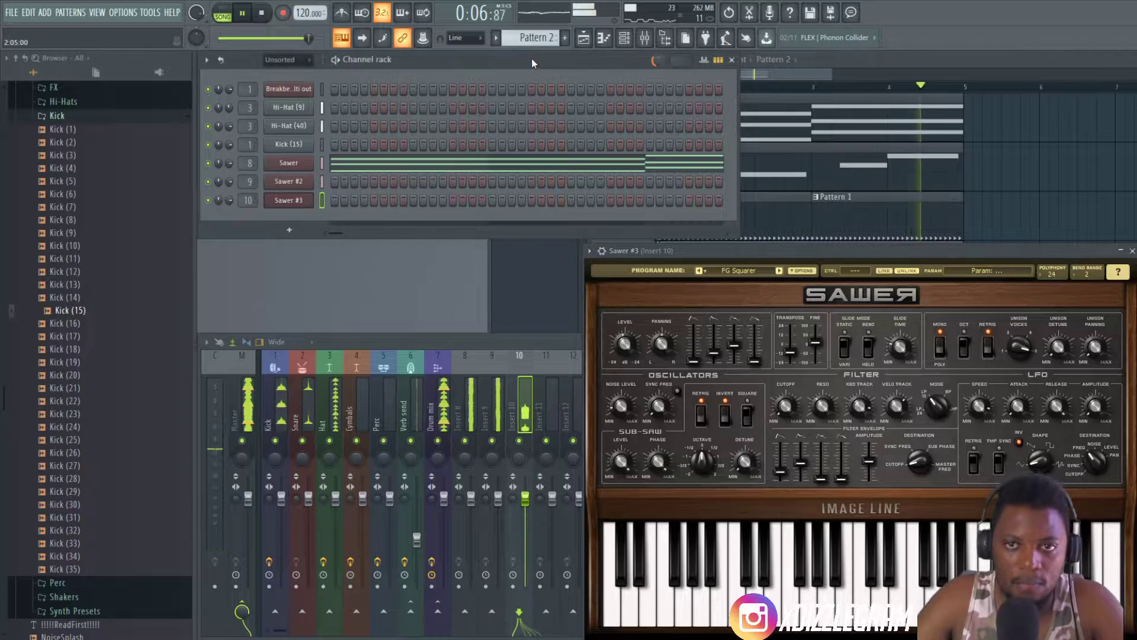
key(y)
key(y)
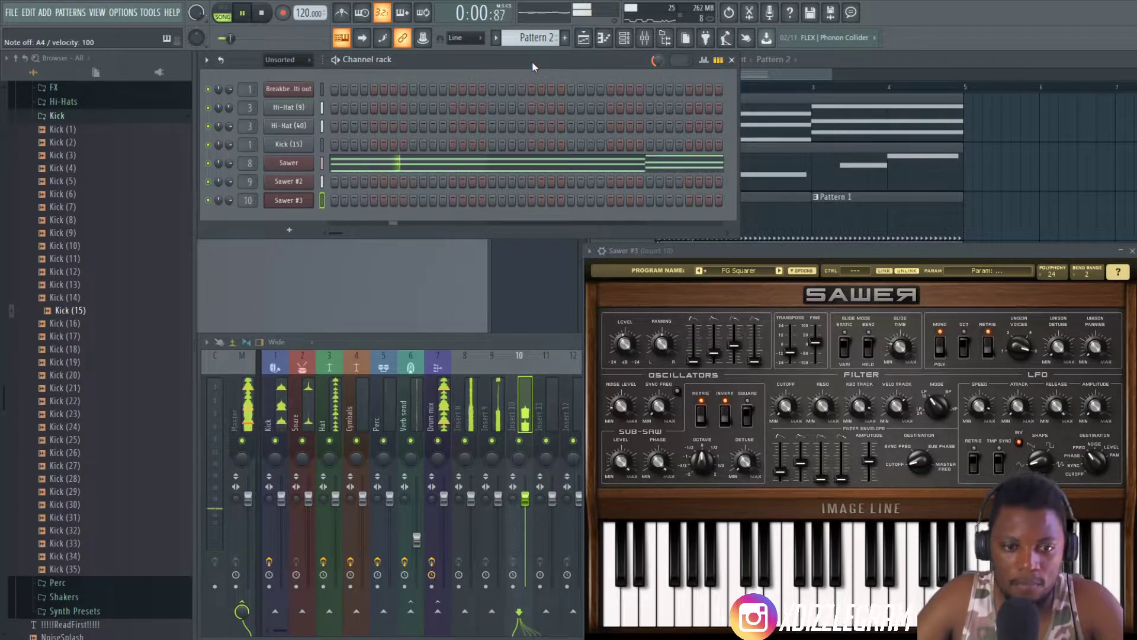
key(t)
key(t)
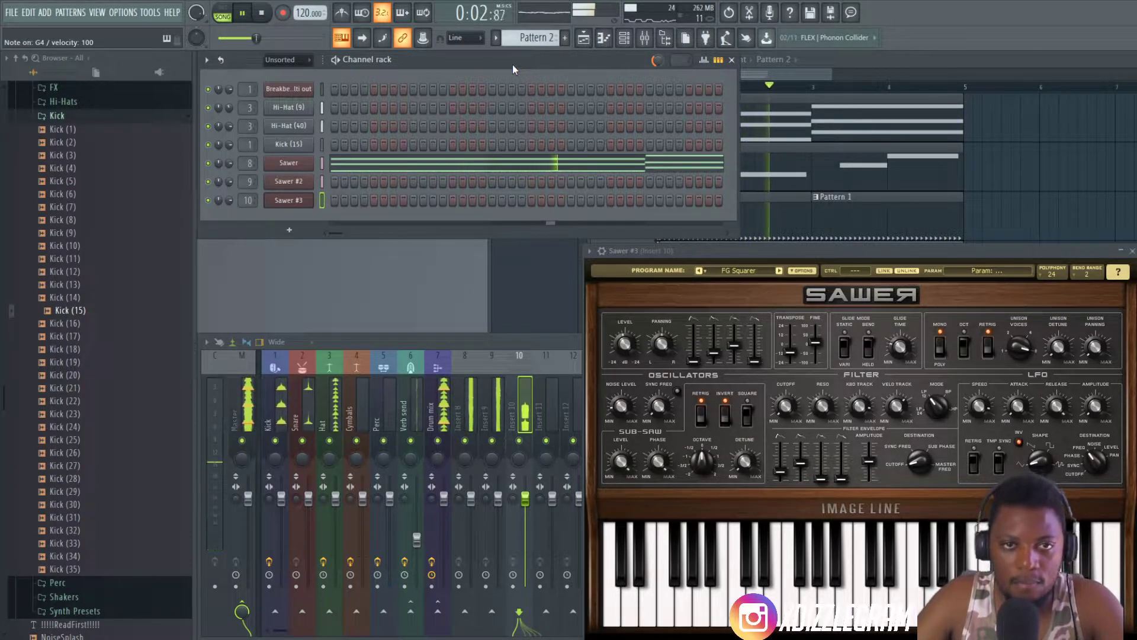
key(t)
key(t)
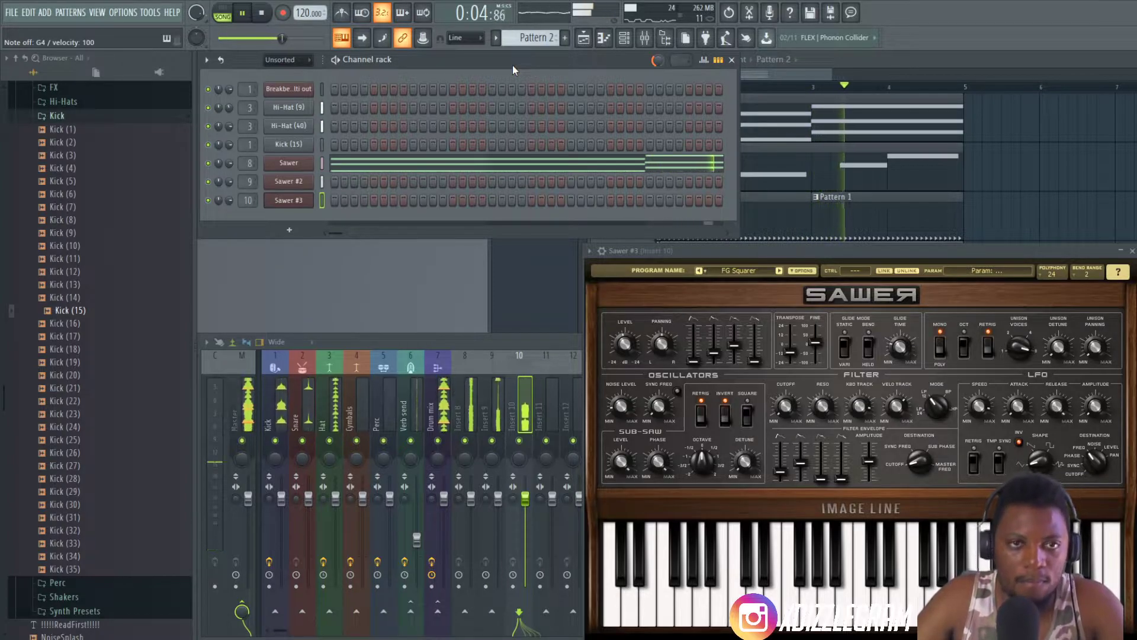
key(y)
key(y)
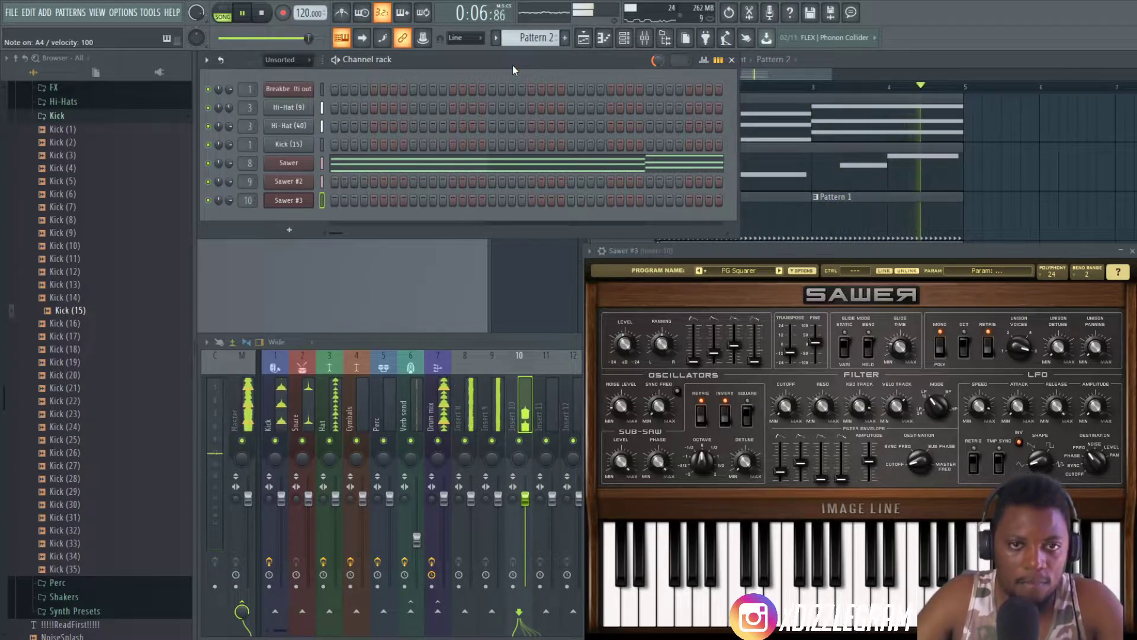
key(y)
key(i)
key(space)
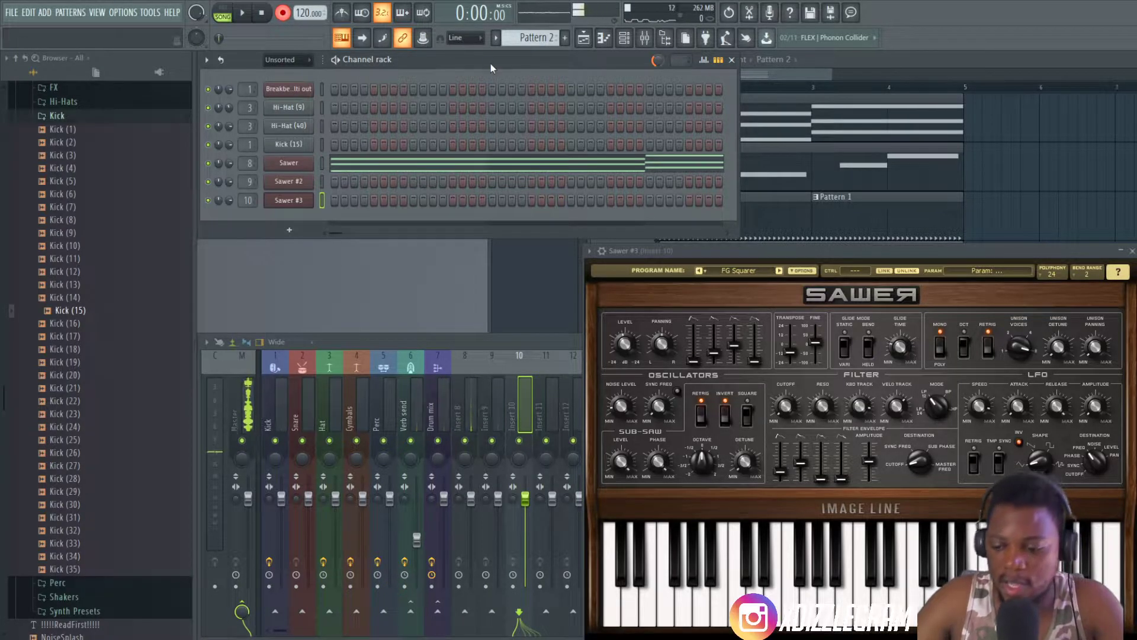
- Select empty Pattern 4 and record a Sawer #3 line over four bars: three G4 notes per bar, then three A4 notes per bar
key(KP_Add)
key(KP_Add)
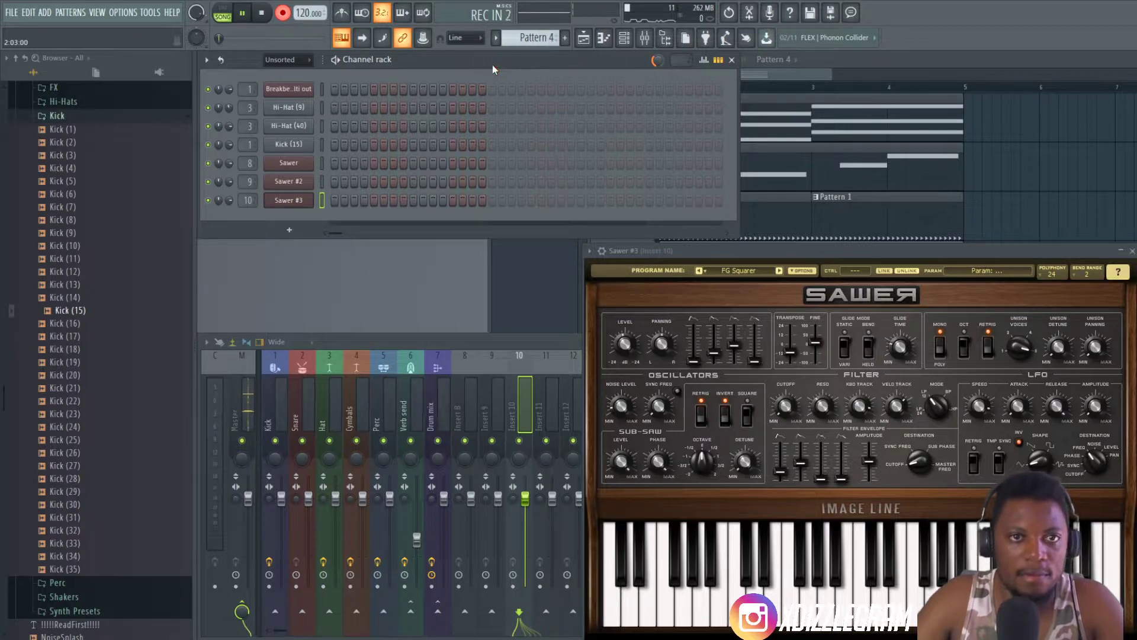
key(b)
key(b)
key(b)
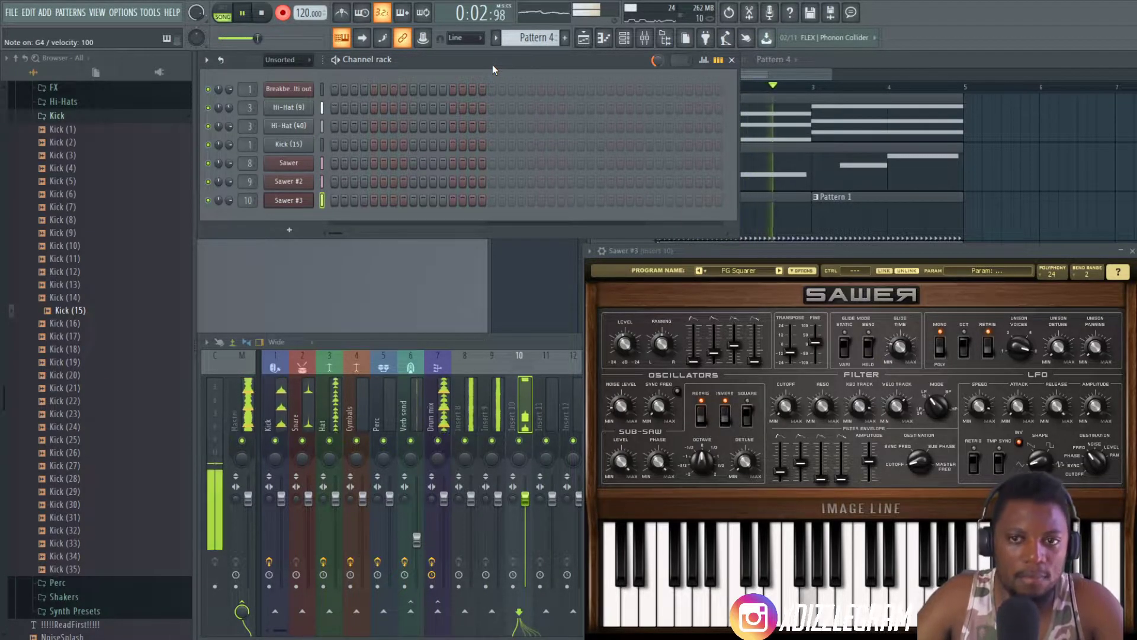
key(n)
key(n)
key(n)
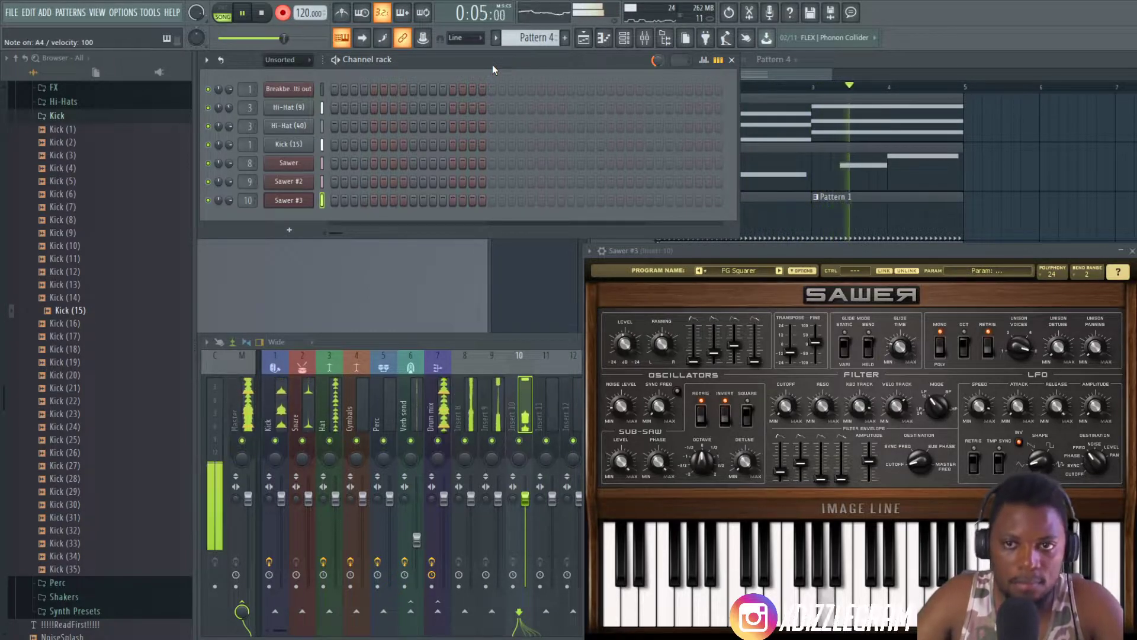
key(n)
key(n)
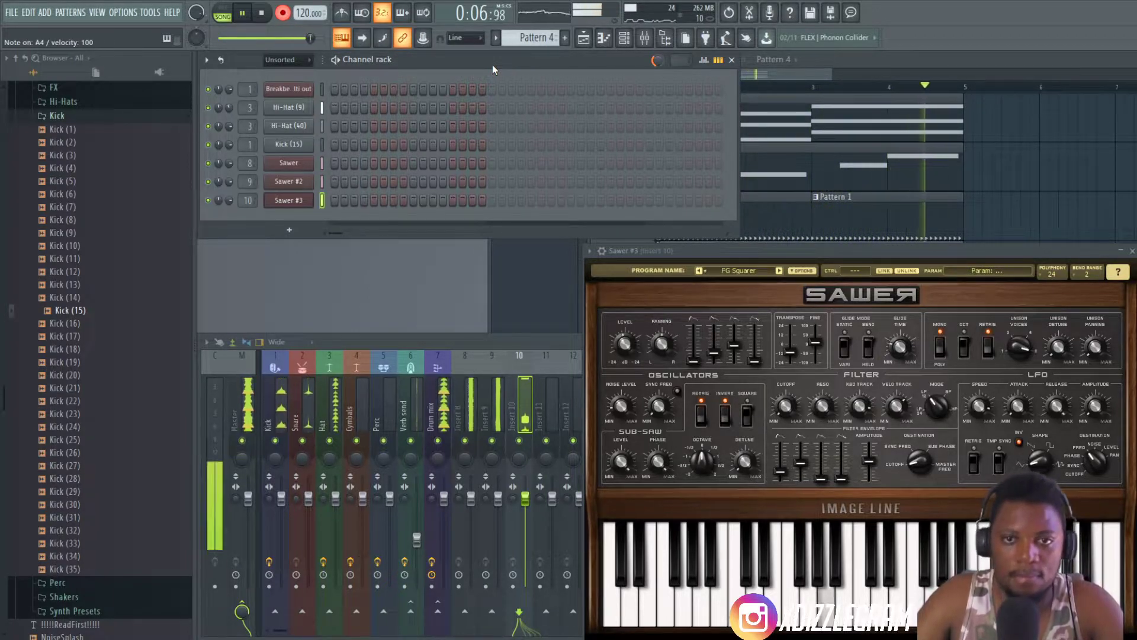
key(space)
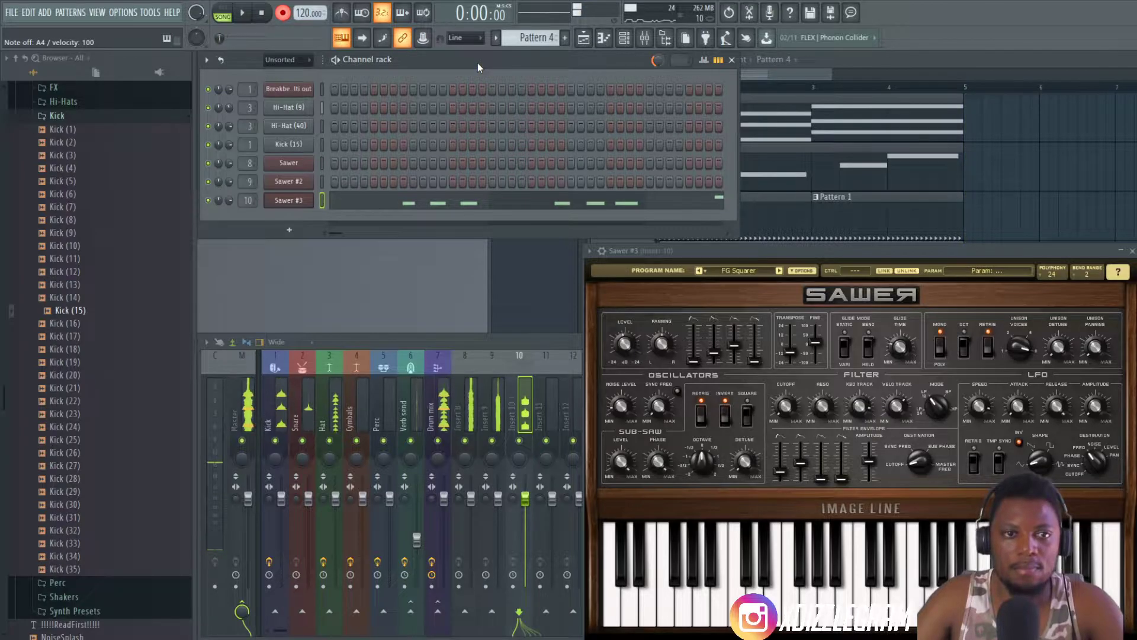
- Quantize the start and end times of the recorded Sawer #3 notes in Pattern 4 at full strength and play the result
click(540, 207)
scroll(696, 266, up, 5)
scroll(740, 166, down, 1)
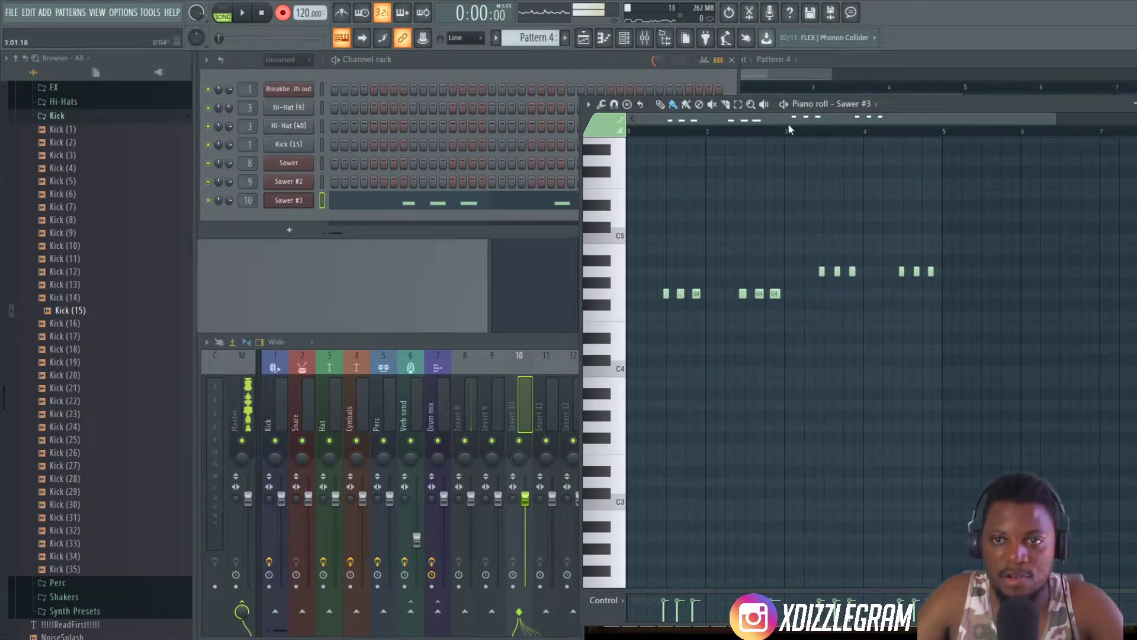
drag(915, 106, 725, 96)
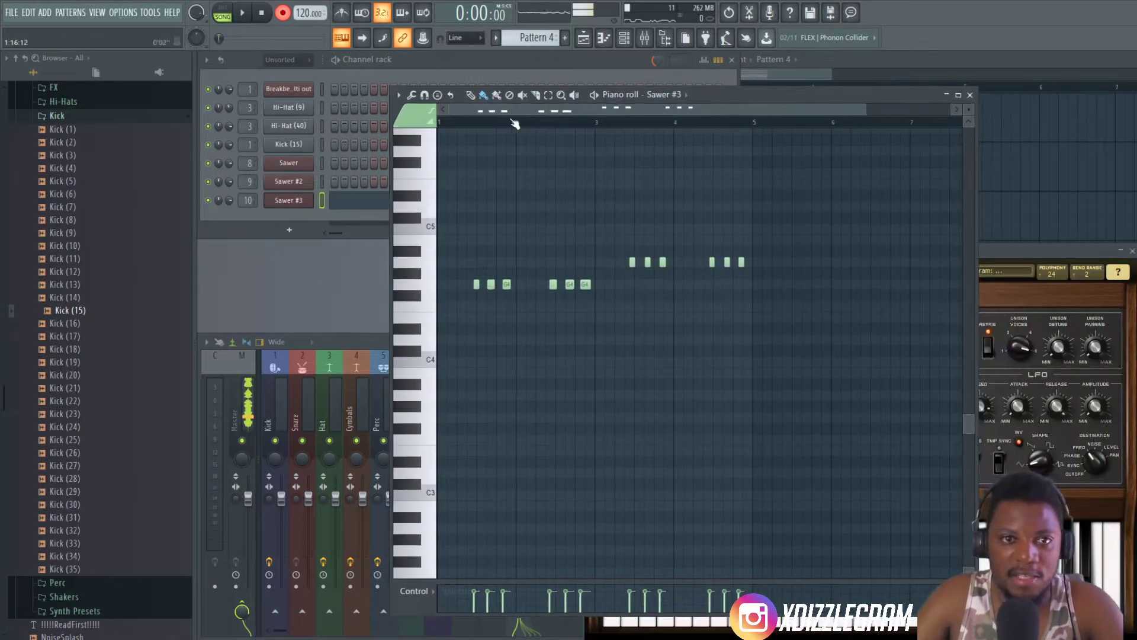
scroll(504, 120, up, 3)
drag(501, 113, 462, 122)
key(alt+q)
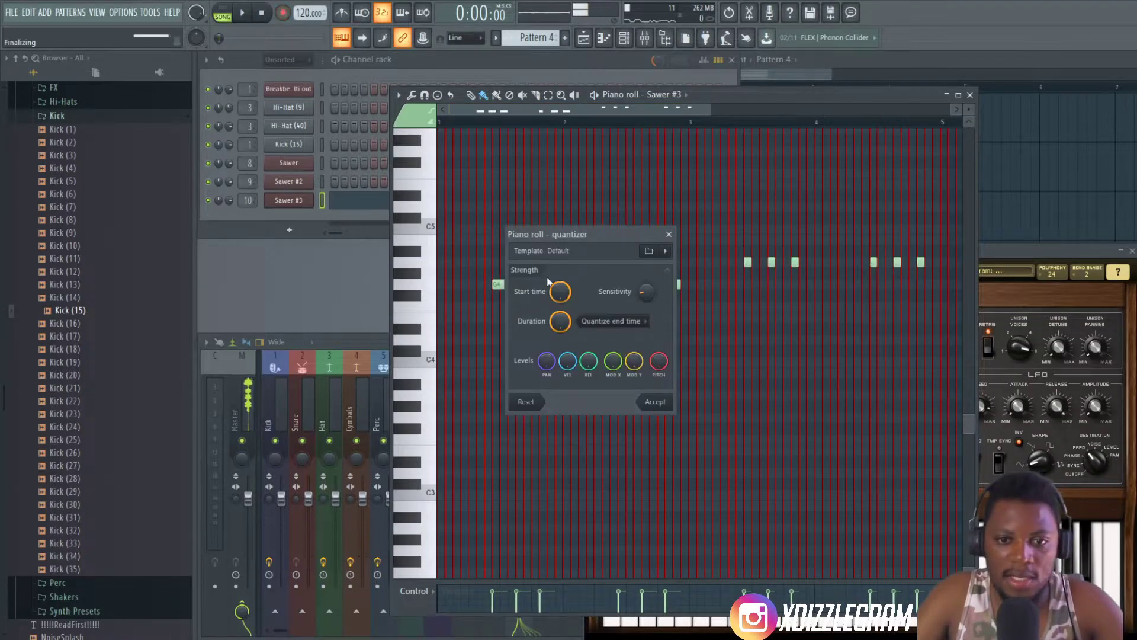
click(654, 402)
key(space)
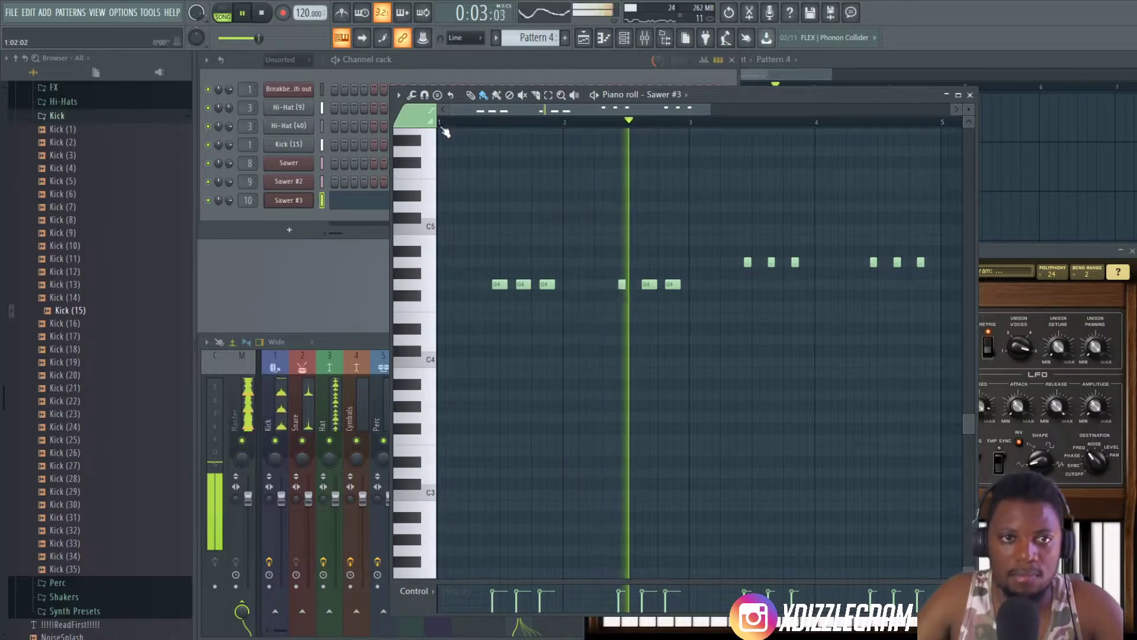
- Set the project's main snap to Cell and restart playback
click(424, 95)
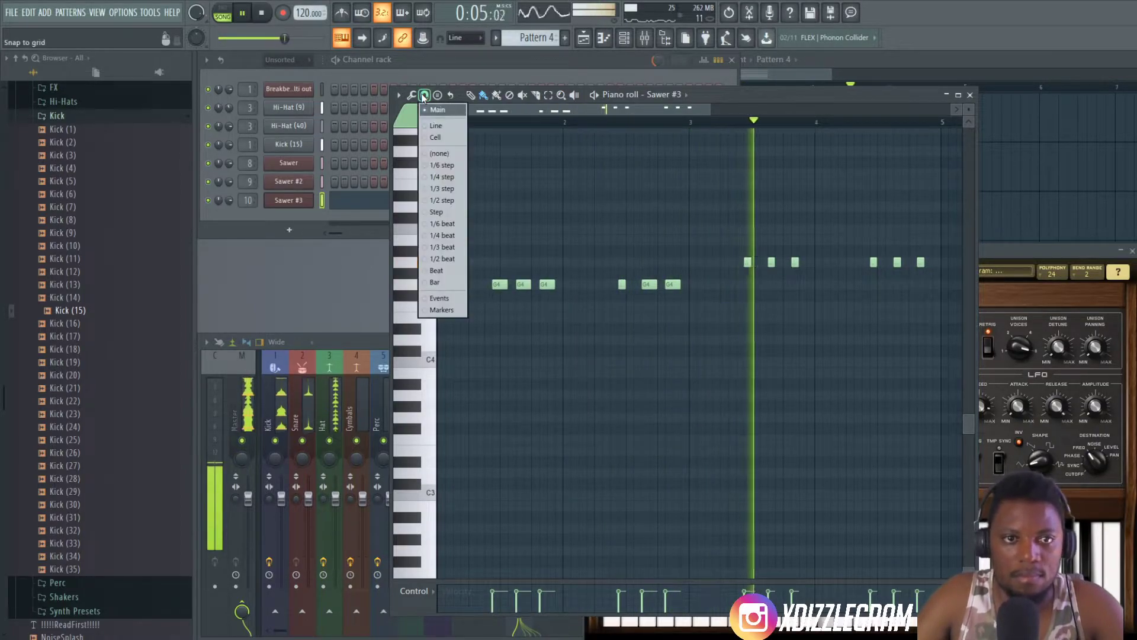
key(Escape)
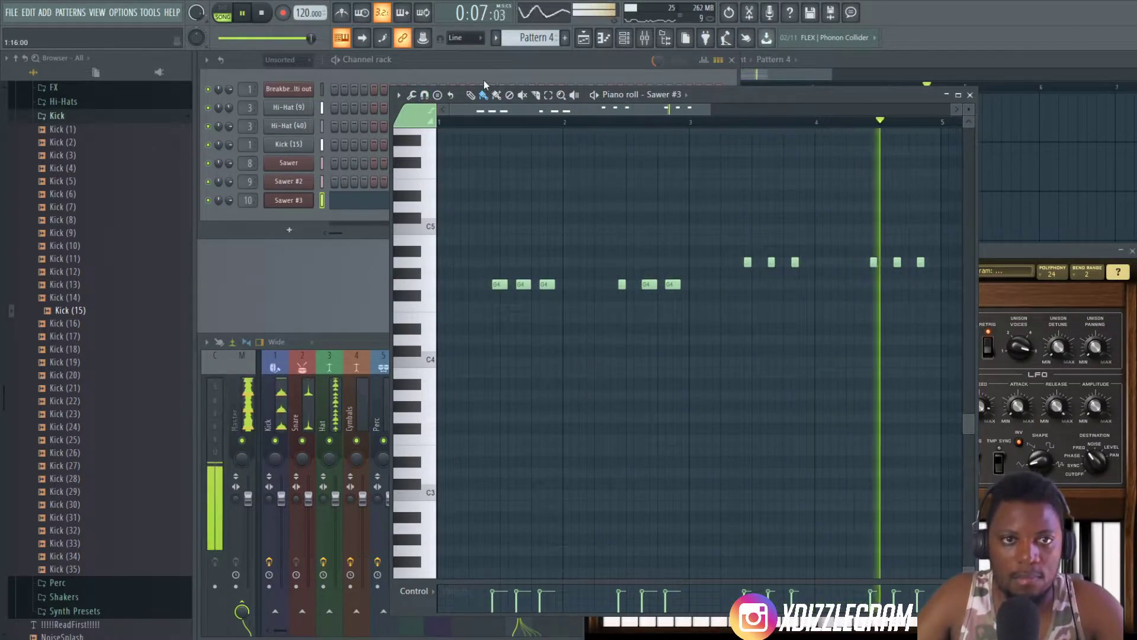
key(space)
click(467, 37)
click(466, 62)
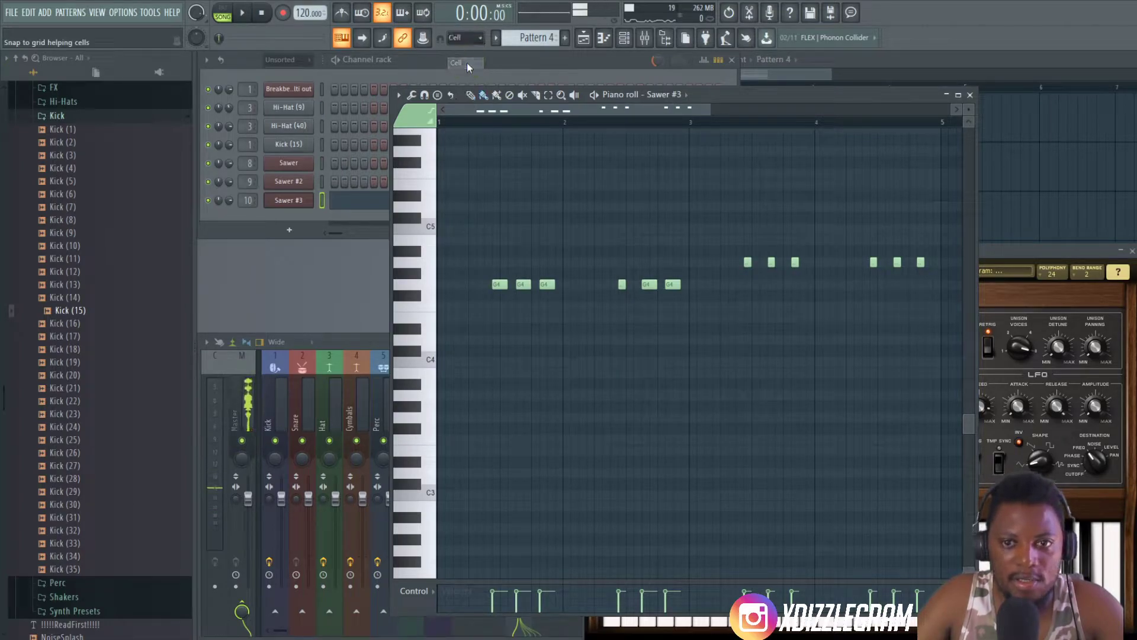
key(space)
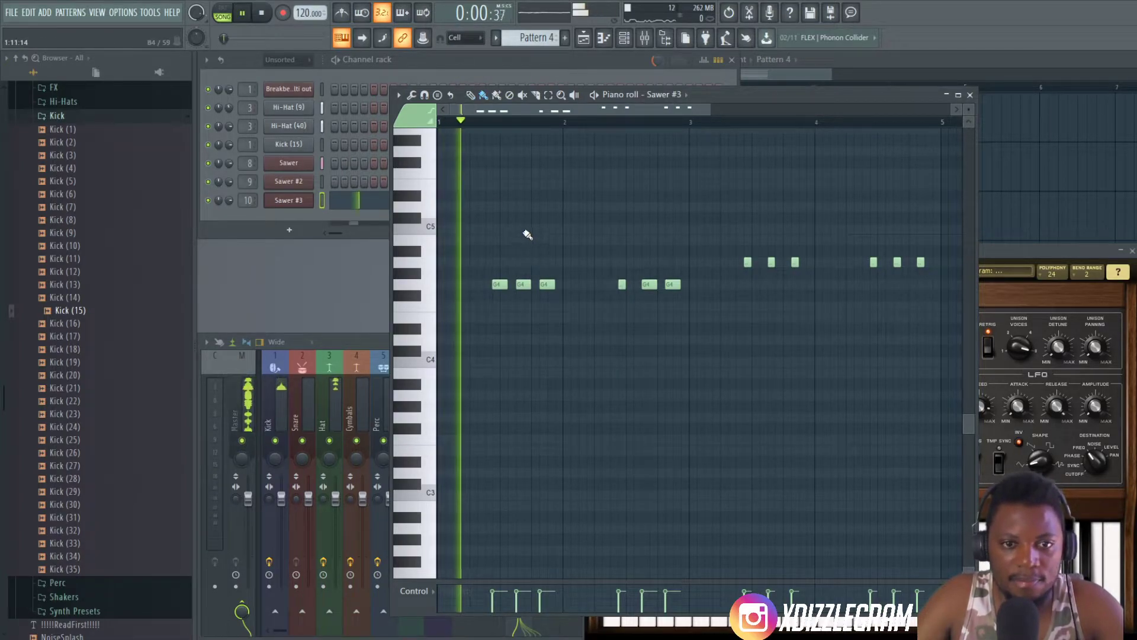
- Enlarge the Sawer #3 piano roll and shorten the longer G4 notes in bars 1 and 2 to one step
double_click(713, 100)
scroll(474, 95, down, 5)
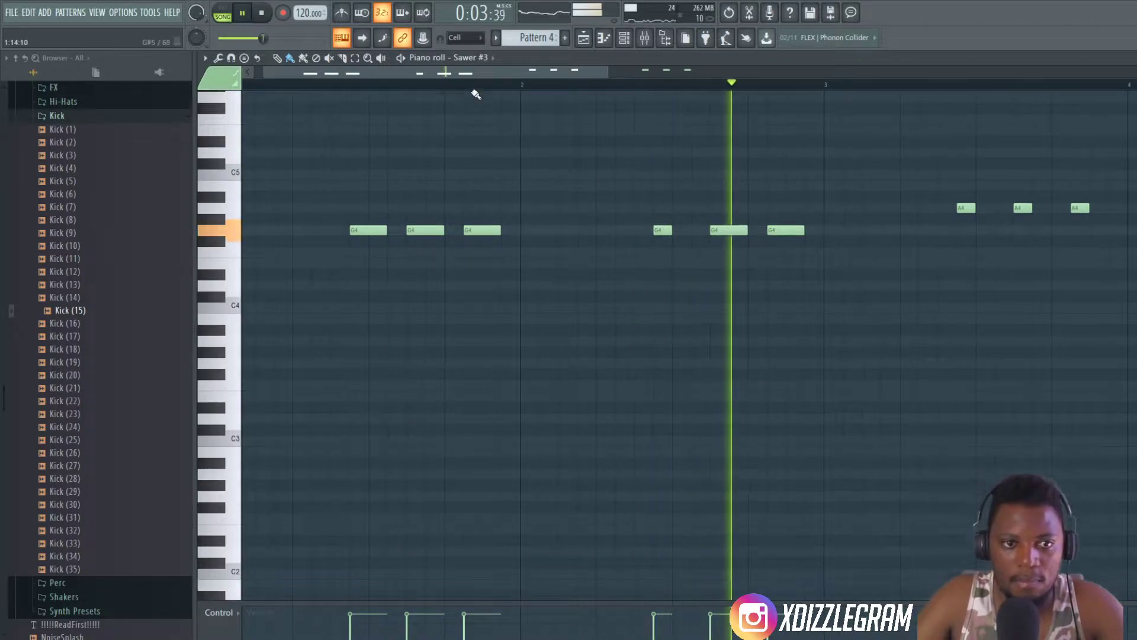
scroll(379, 236, up, 2)
key(space)
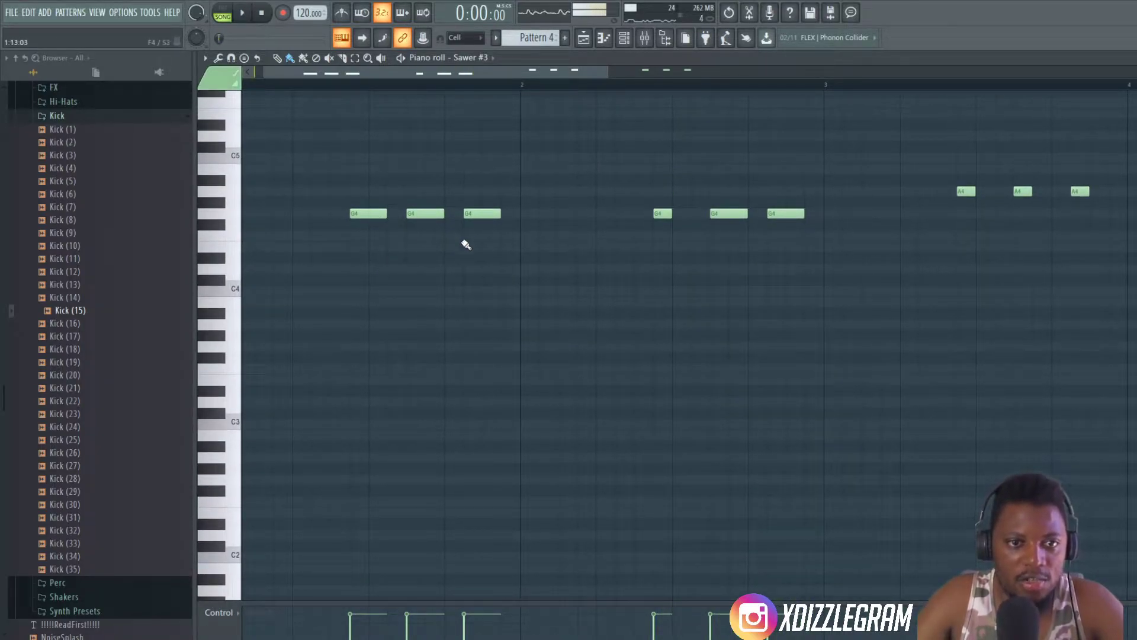
drag(488, 240, 331, 186)
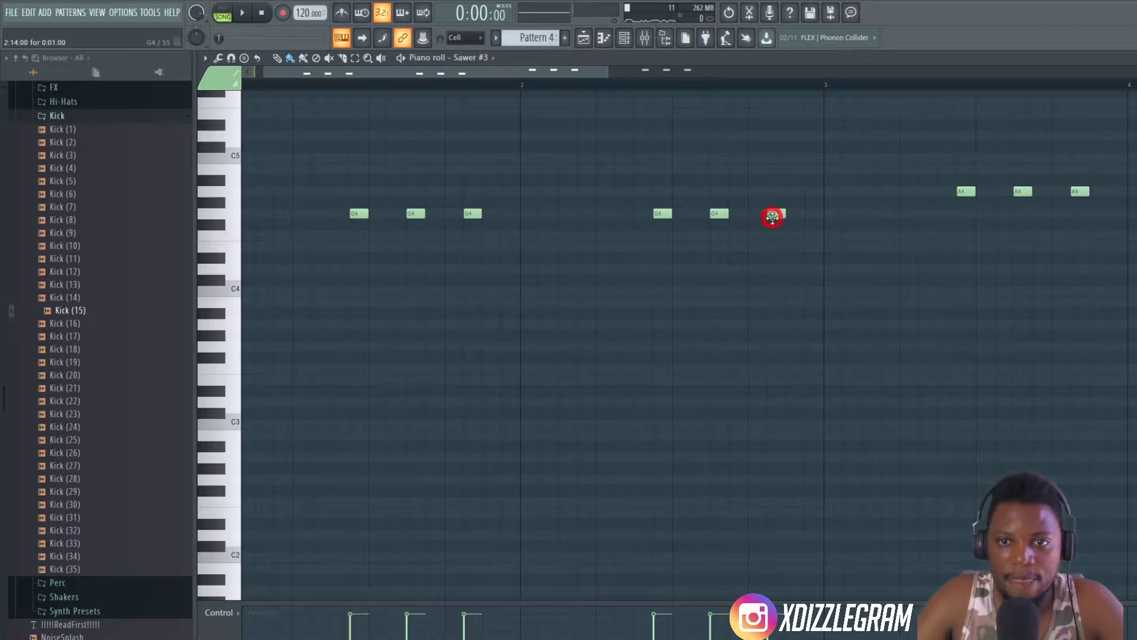
- Play the arrangement and check the G4 and A4 note lengths and positions across all four bars
scroll(540, 179, up, 3)
scroll(502, 89, down, 5)
scroll(500, 79, right, 4)
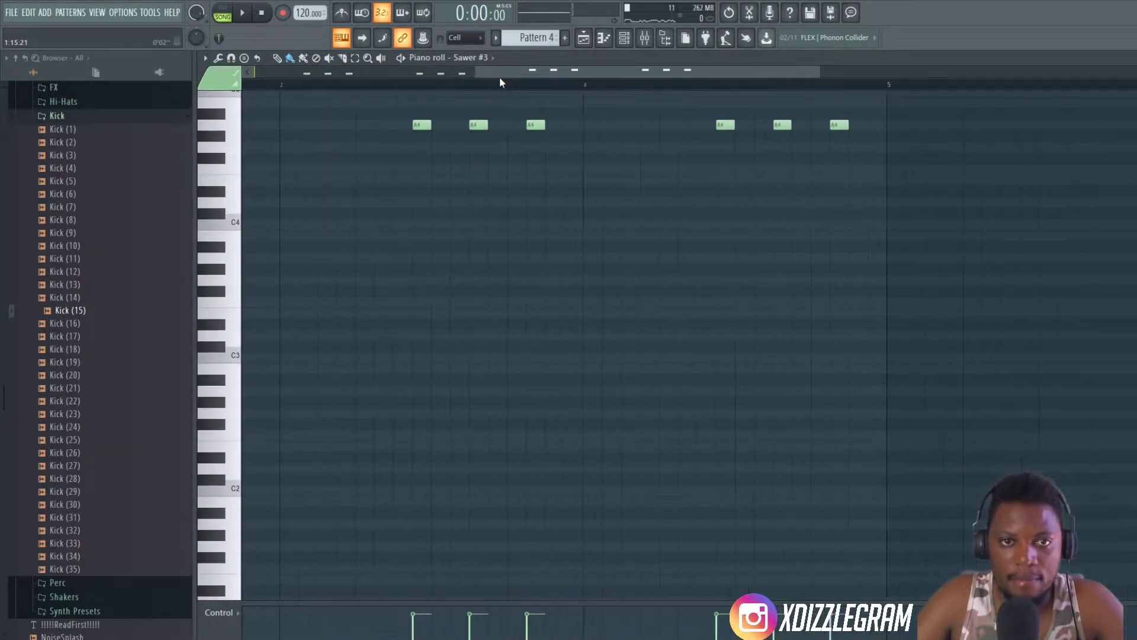
scroll(500, 77, down, 4)
key(space)
scroll(484, 157, up, 4)
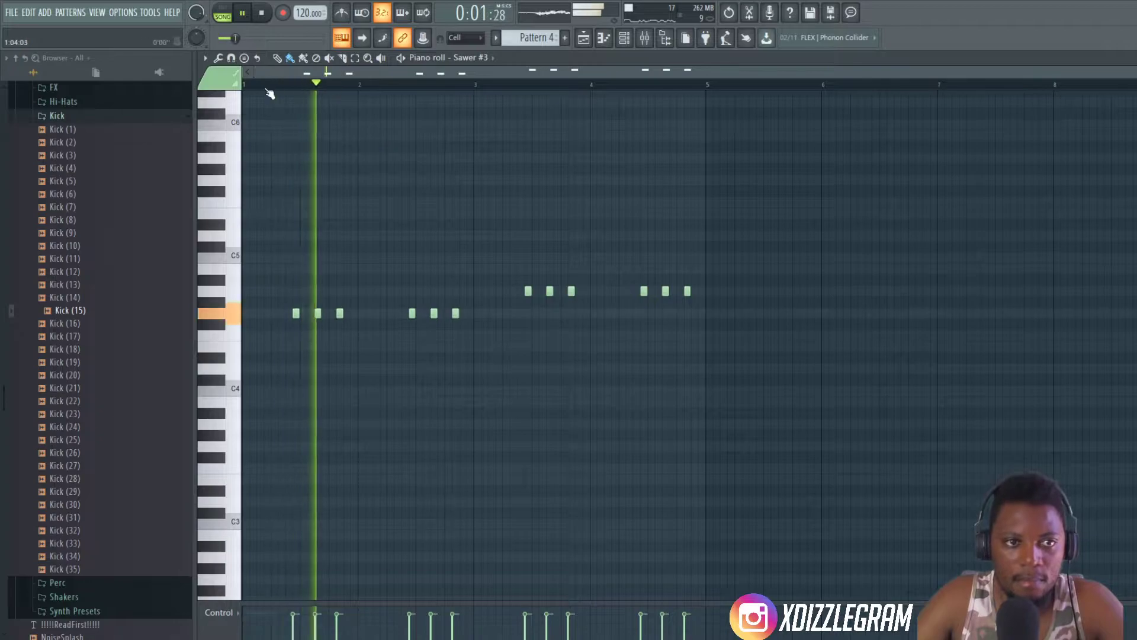
scroll(290, 77, up, 2)
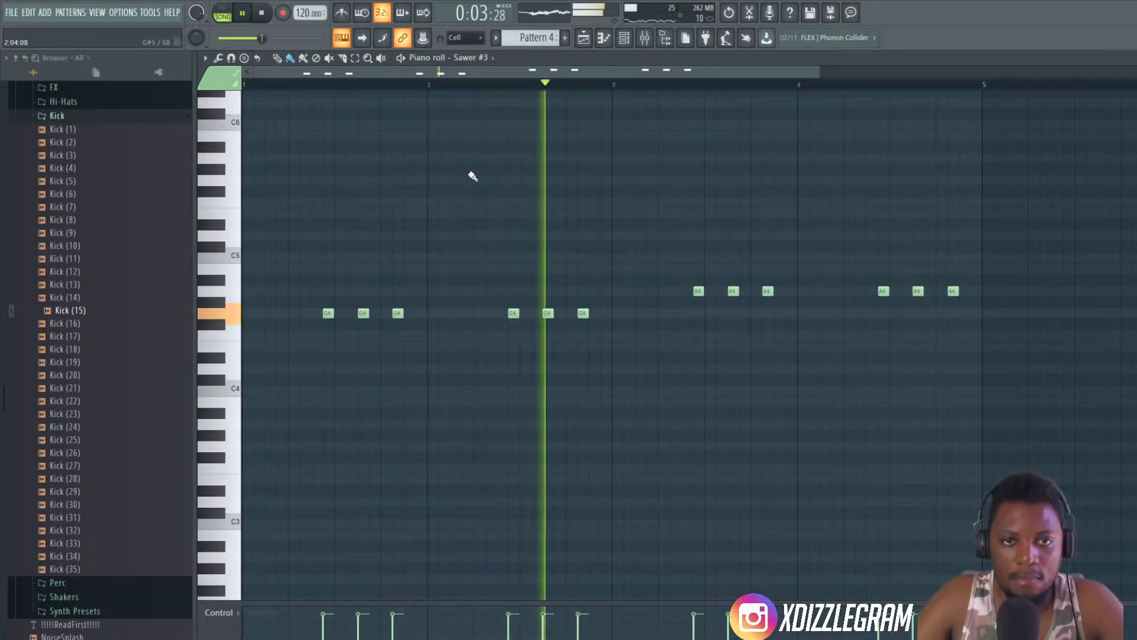
- Restore the piano roll to its smaller size and bring up the playlist to view the looping arrangement
double_click(623, 59)
click(677, 76)
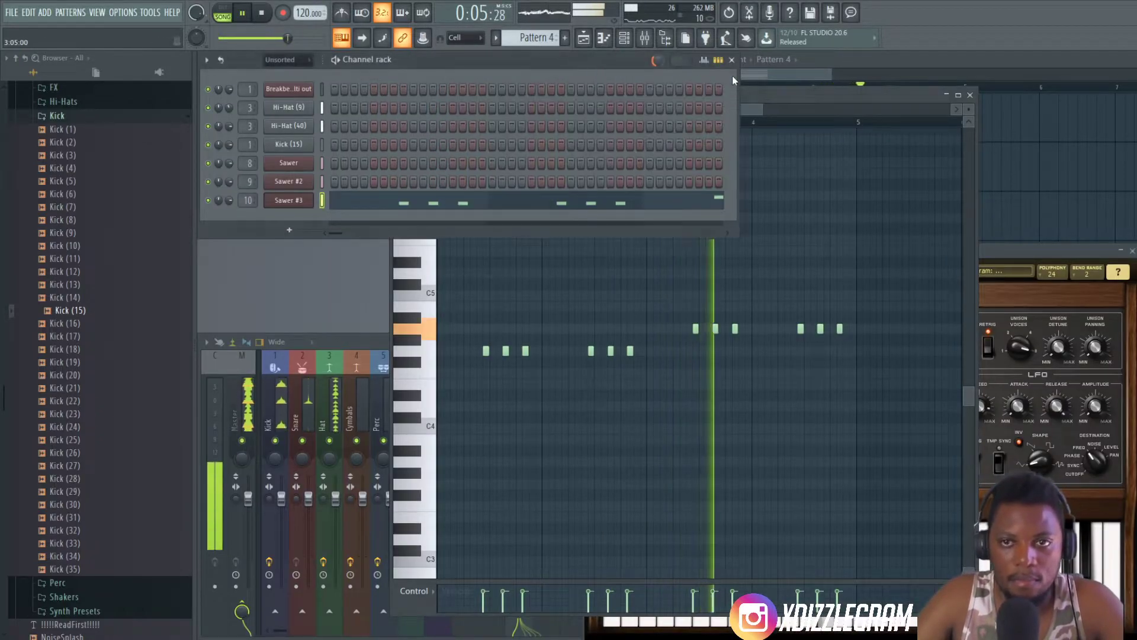
click(878, 58)
drag(709, 78, 633, 98)
- Open the Sawer #3 notes of Pattern 4 and add a short C5 note after the last A4 in bar 4
click(462, 202)
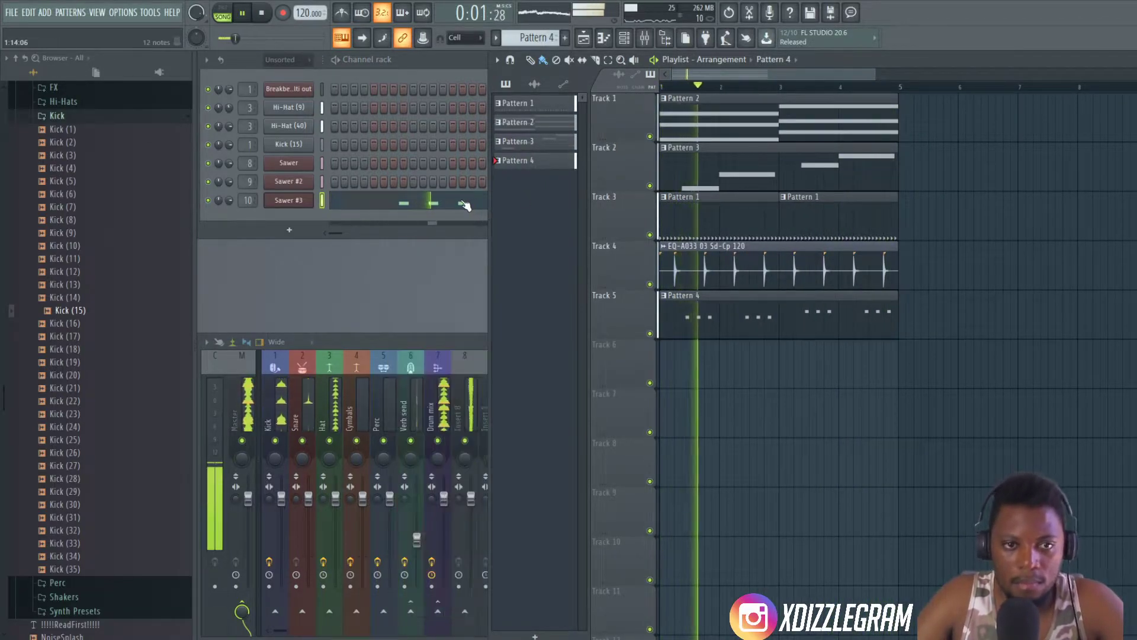
click(465, 205)
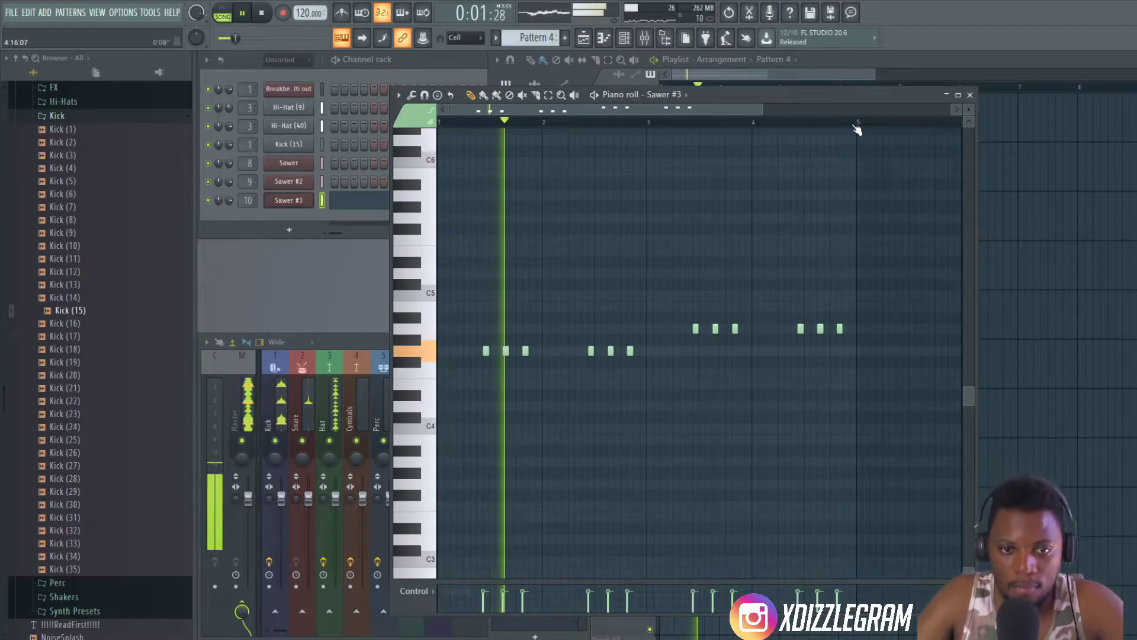
scroll(857, 129, up, 4)
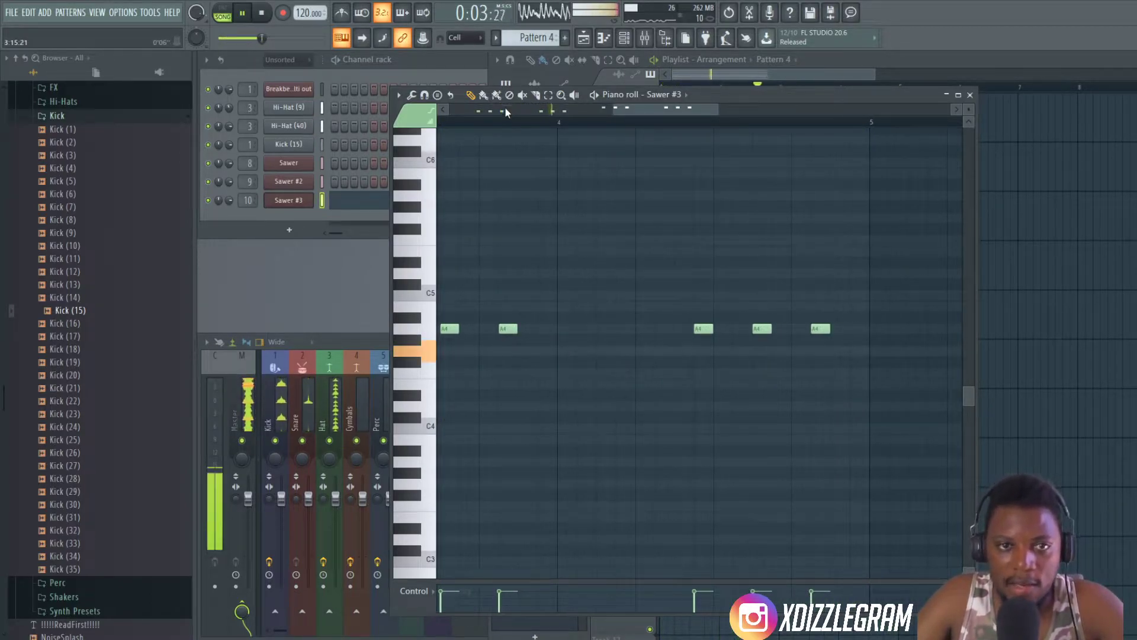
click(858, 274)
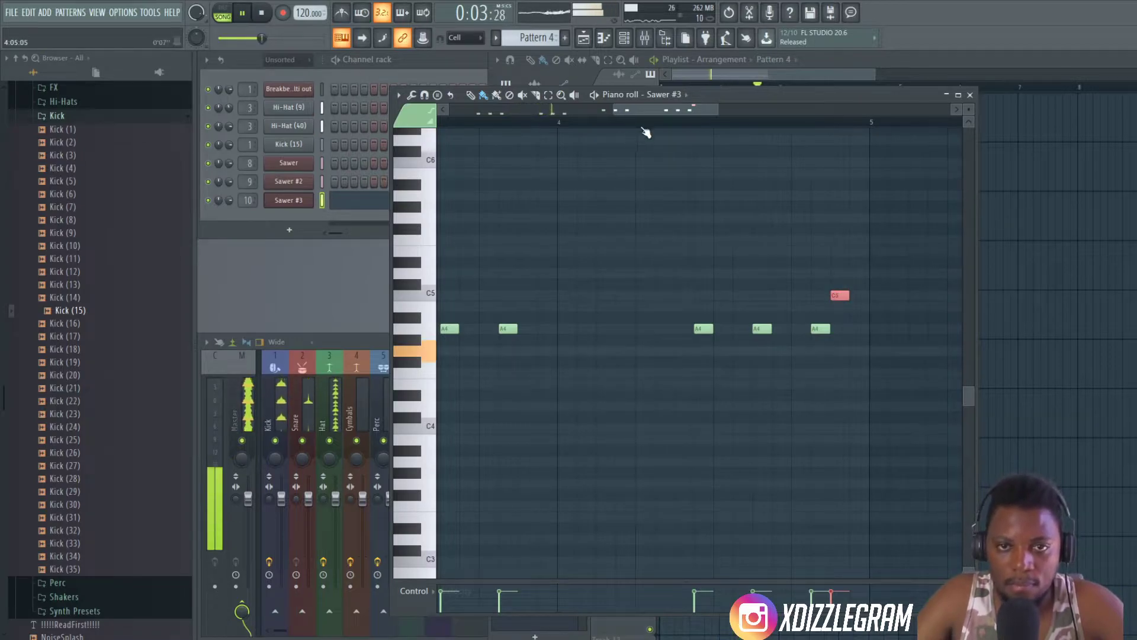
- Add a short F4 note just before the first A4 in bar 3
scroll(644, 133, down, 3)
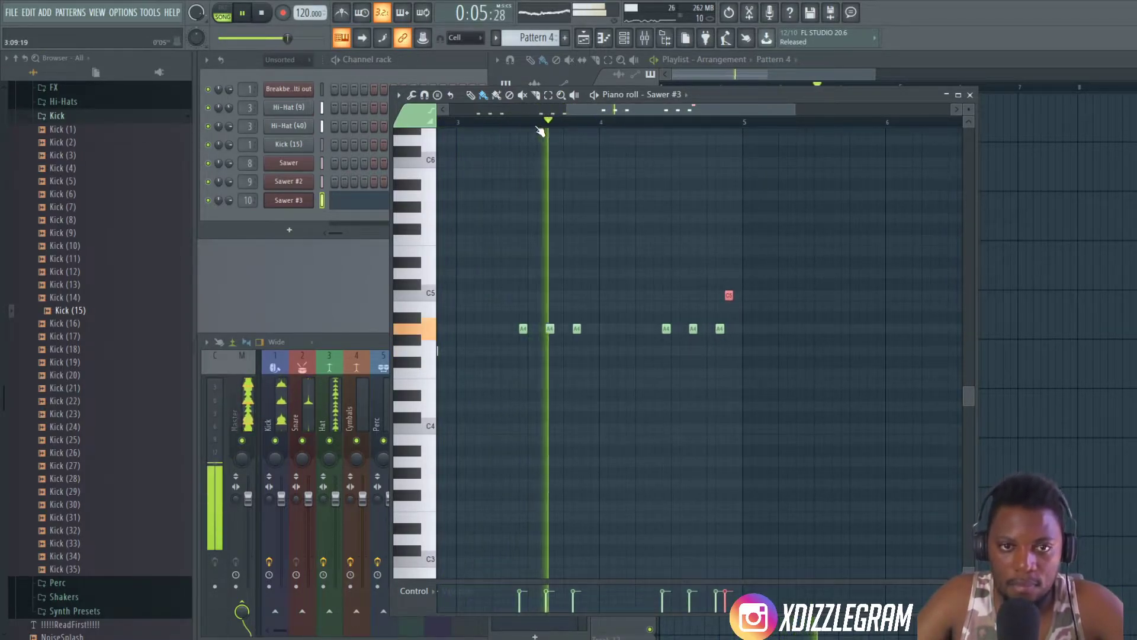
scroll(510, 121, up, 2)
click(522, 372)
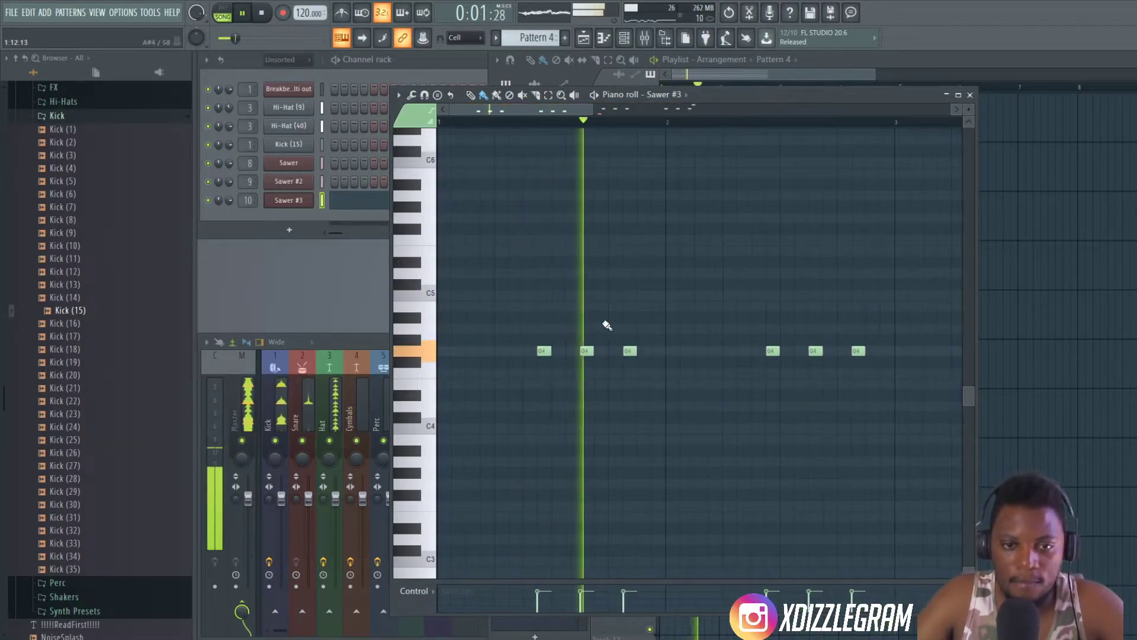
- Add a four-step G4 note at the start of bar 2 and a second G4 filling the gap to the next note
click(673, 351)
drag(677, 352, 717, 352)
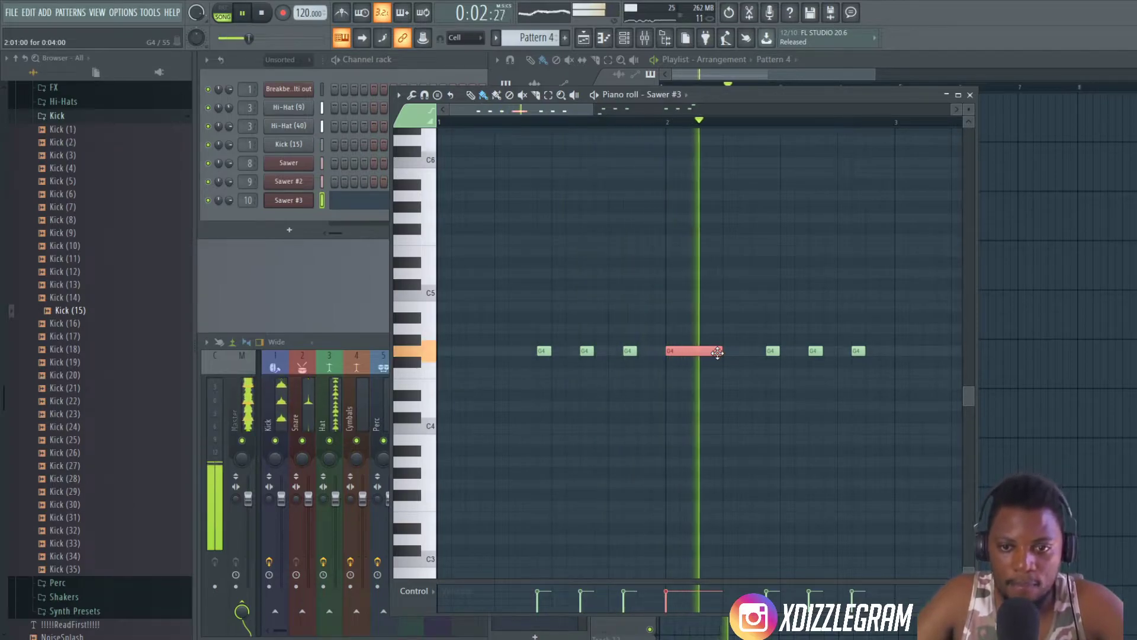
click(734, 373)
click(743, 373)
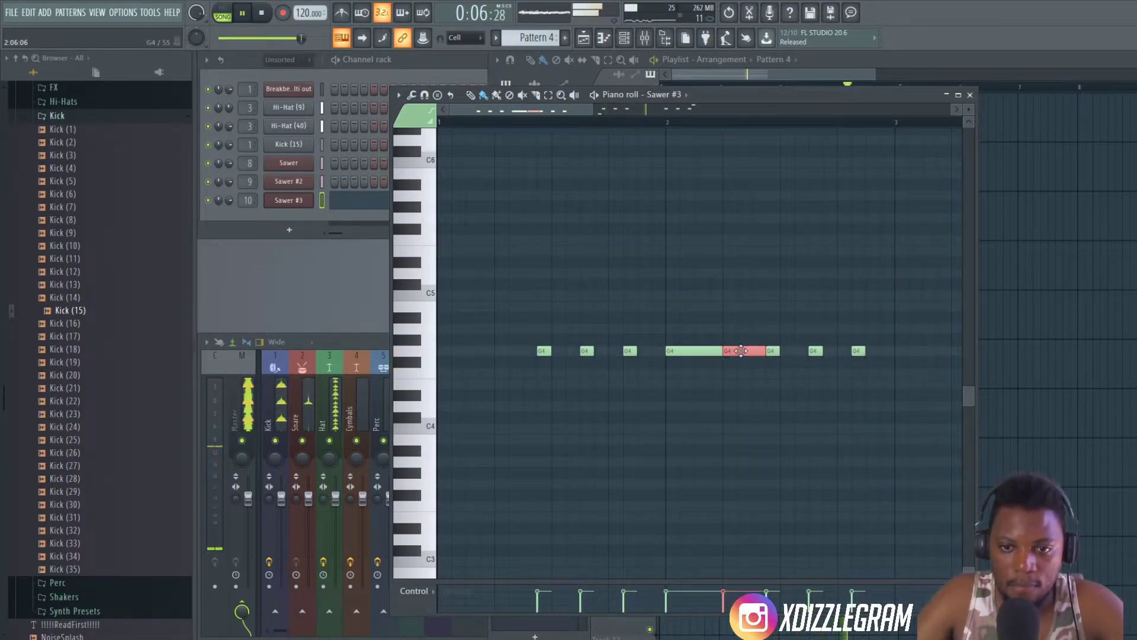
- Add two long A4 notes back to back from the start of bar 4 up to the next short A4
scroll(586, 124, down, 2)
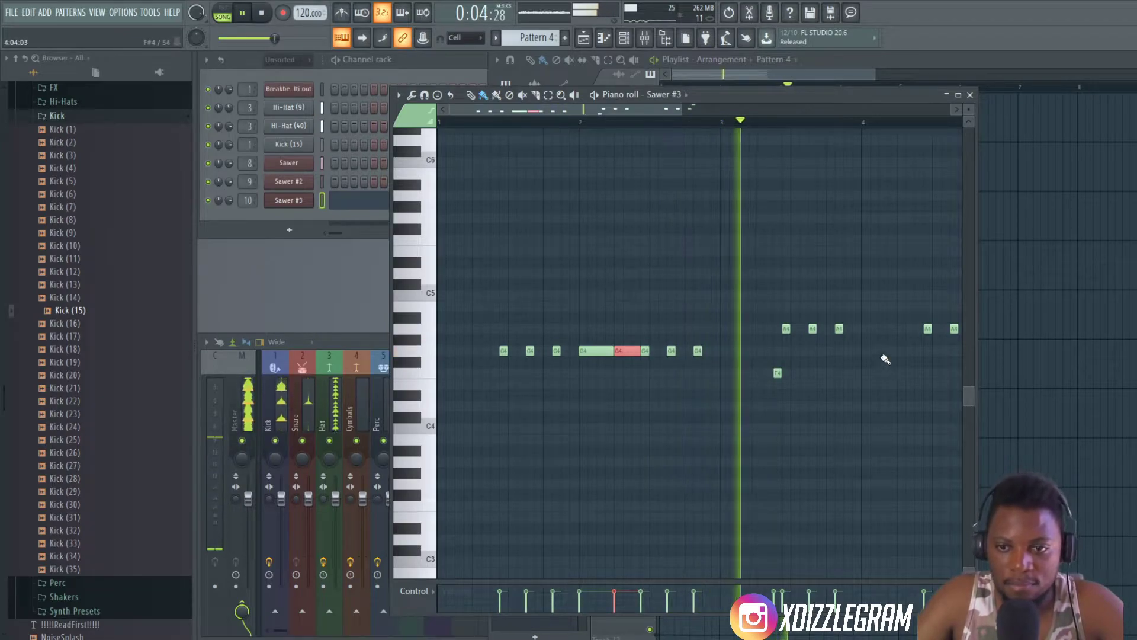
click(869, 329)
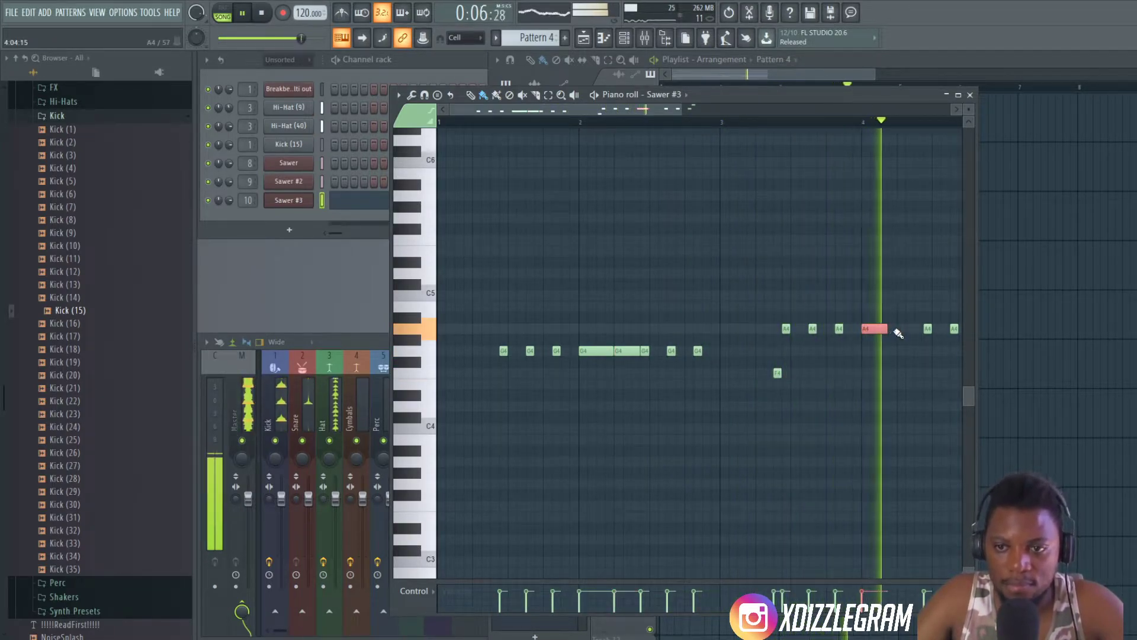
click(893, 330)
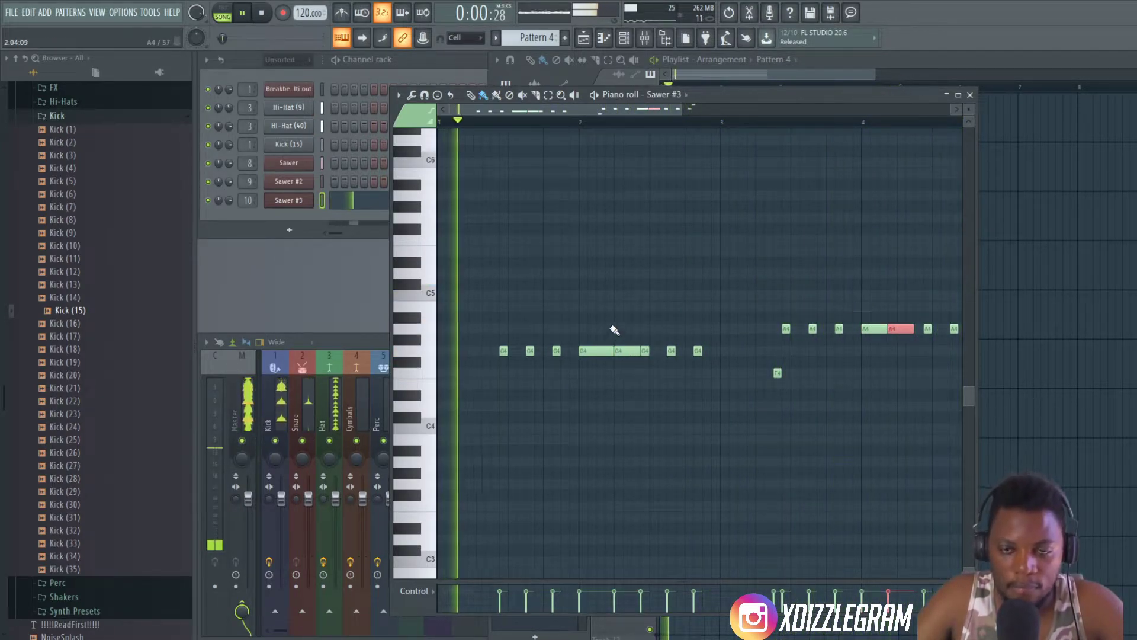
drag(911, 332, 921, 332)
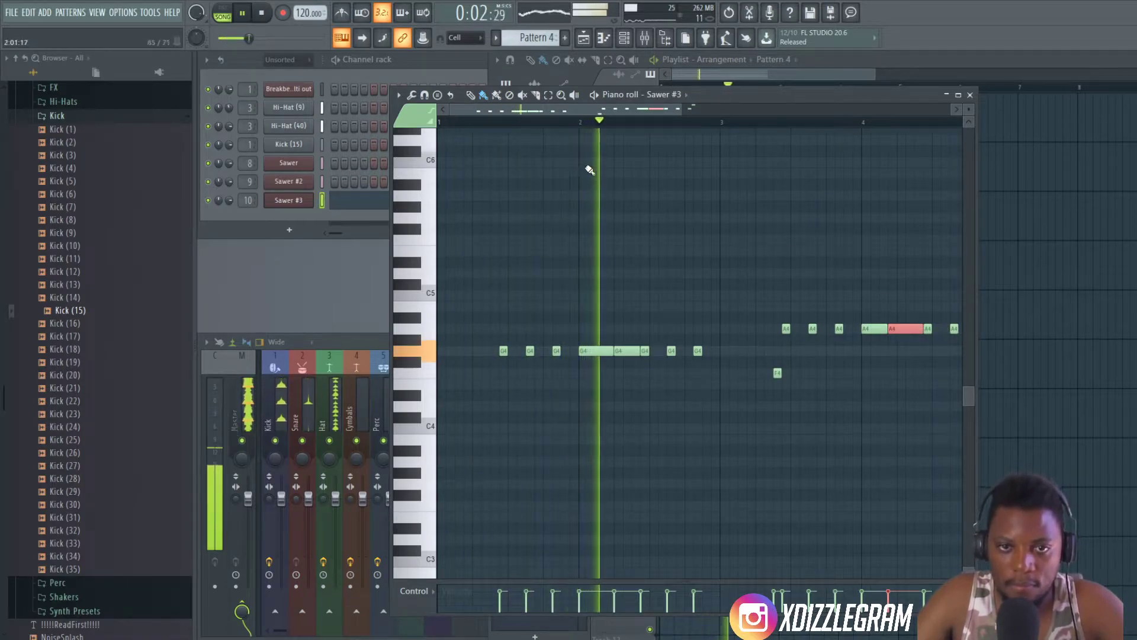
- Adjust the two long A4 notes in bar 4, extending the first until it meets the shortened second
scroll(617, 132, down, 2)
scroll(751, 219, down, 2)
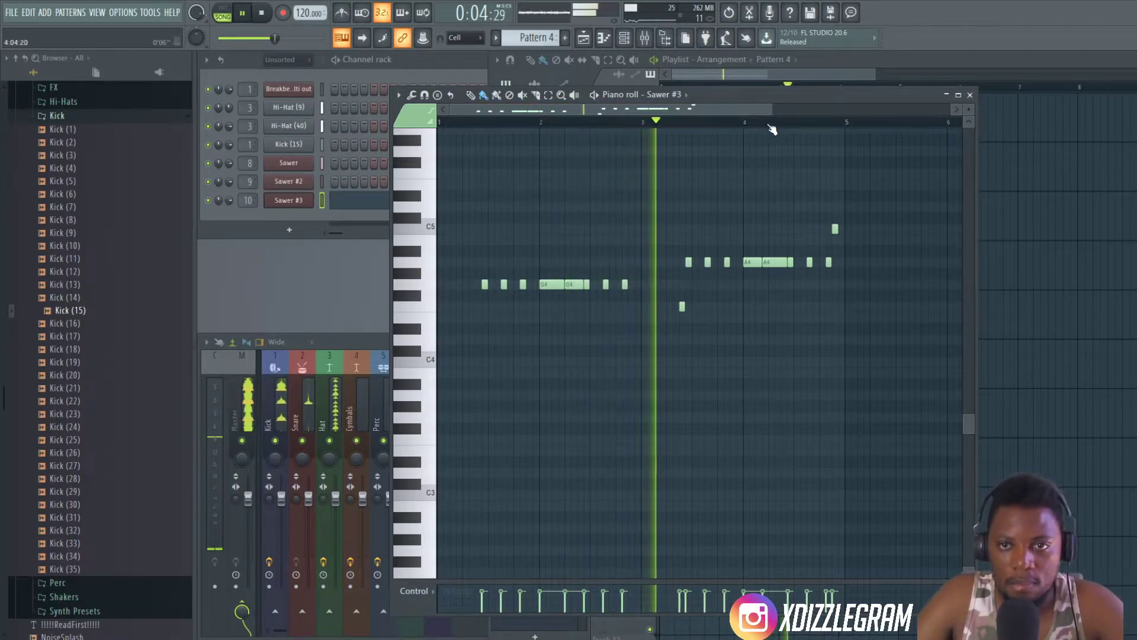
scroll(772, 126, up, 3)
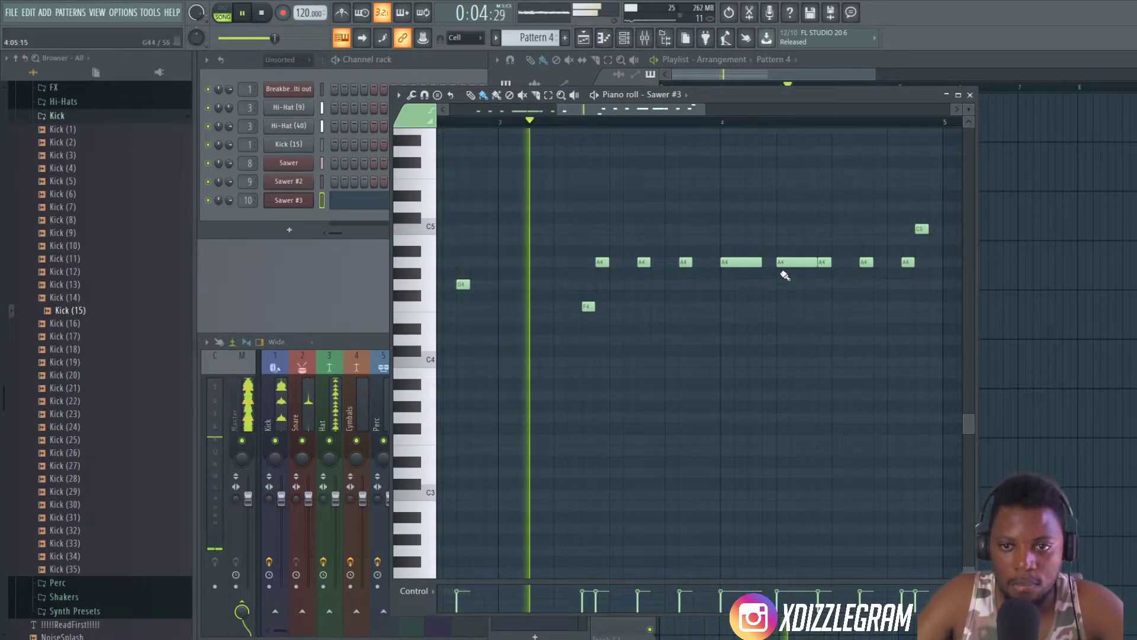
drag(762, 262, 770, 264)
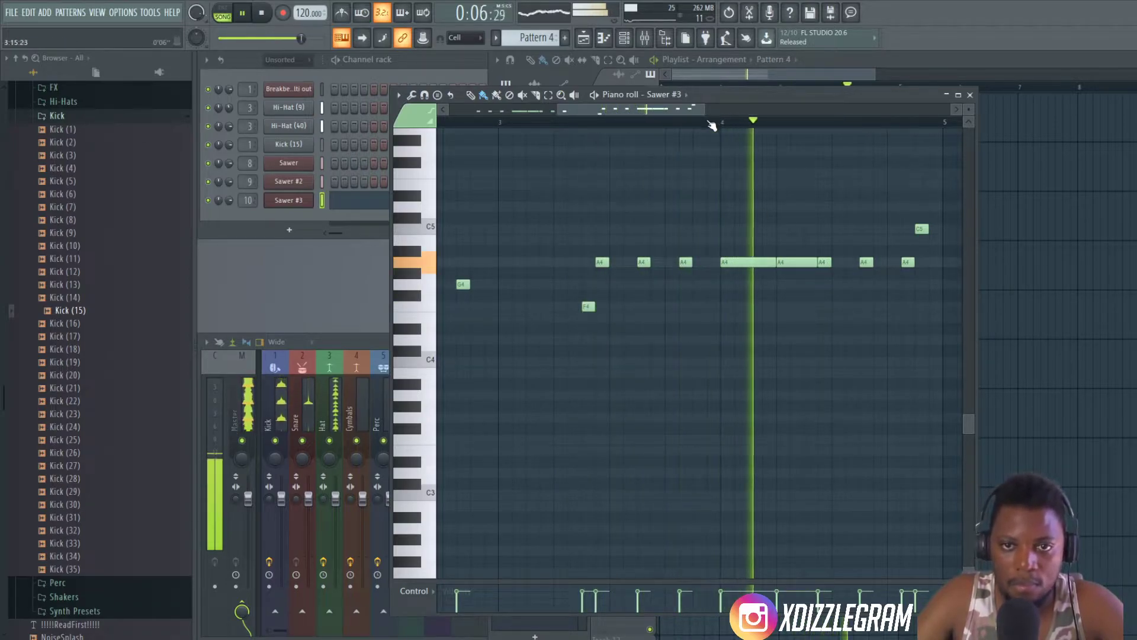
- Play through the edited Sawer #3 line and lower the Sawer #3 channel volume
scroll(710, 122, down, 4)
scroll(483, 122, up, 2)
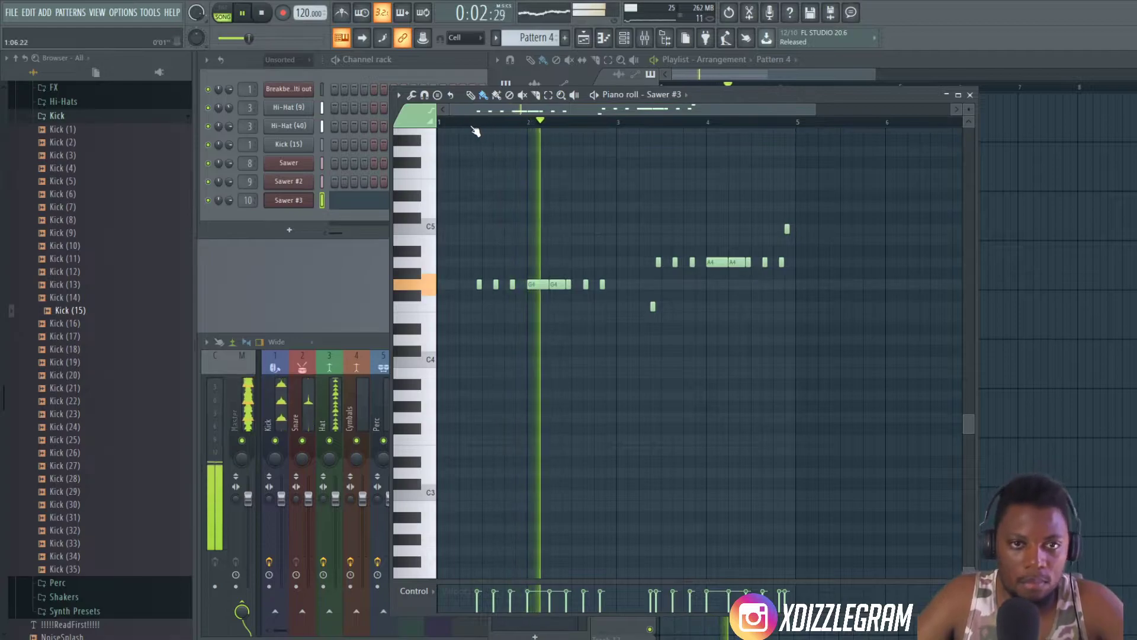
scroll(468, 123, up, 2)
scroll(468, 122, down, 1)
key(space)
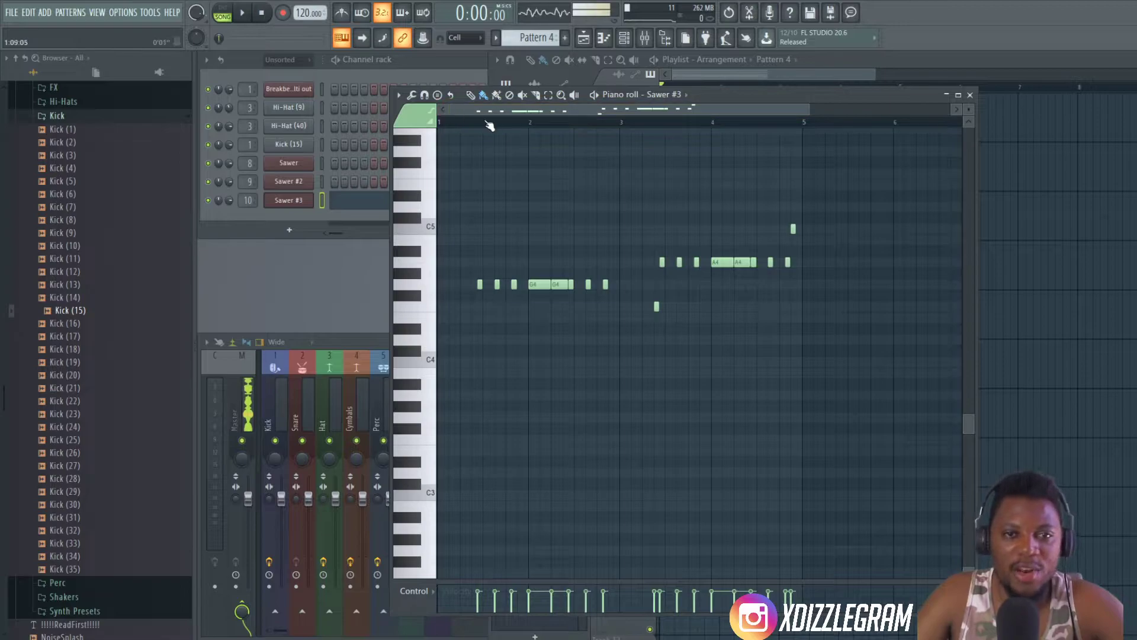
scroll(485, 126, up, 1)
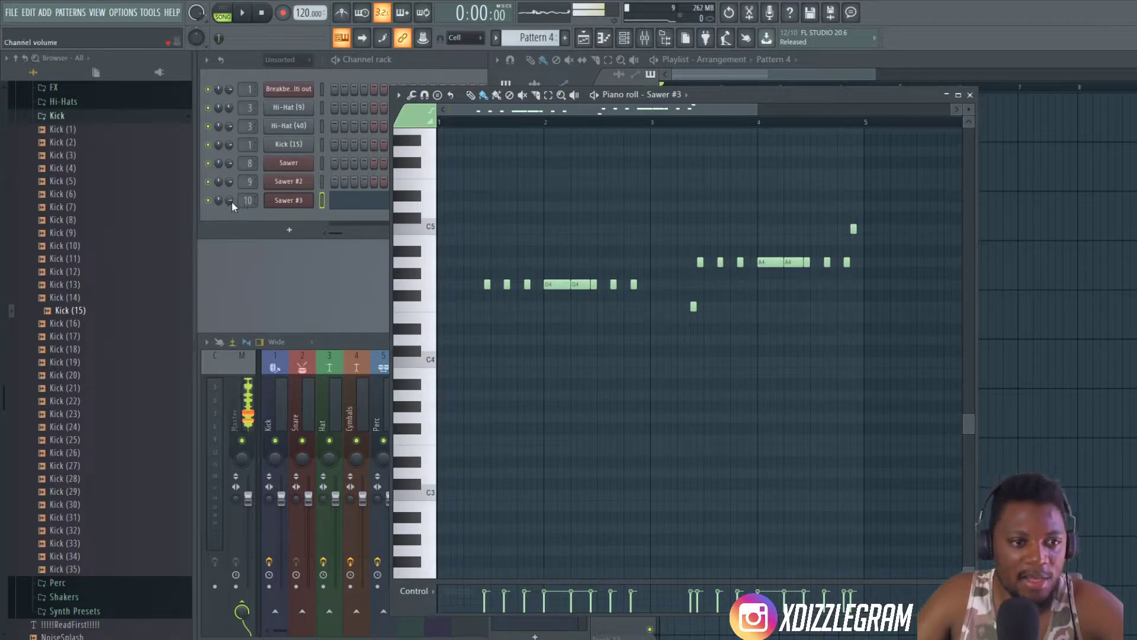
drag(231, 200, 230, 221)
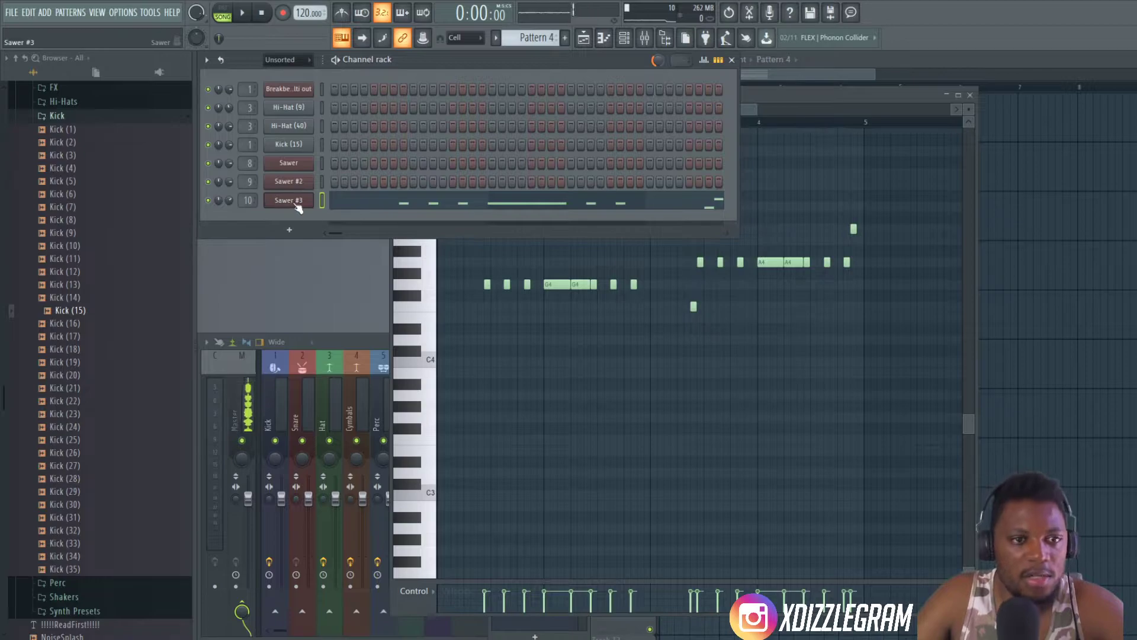
- Rename mixer insert 11 as Sidechain
click(348, 347)
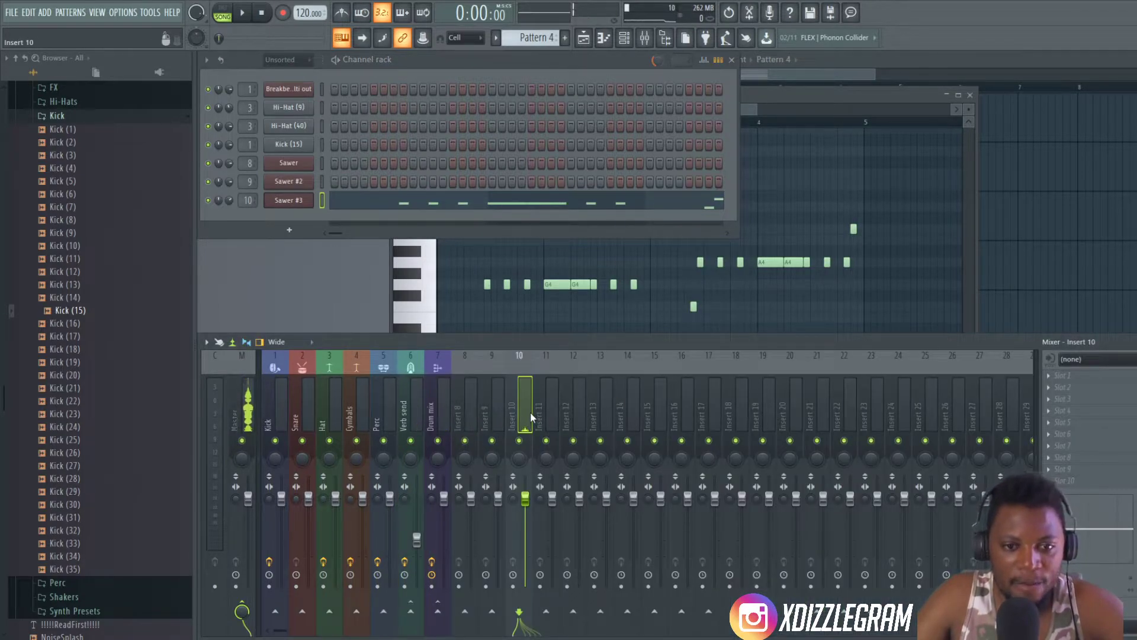
click(547, 453)
right_click(547, 453)
click(593, 350)
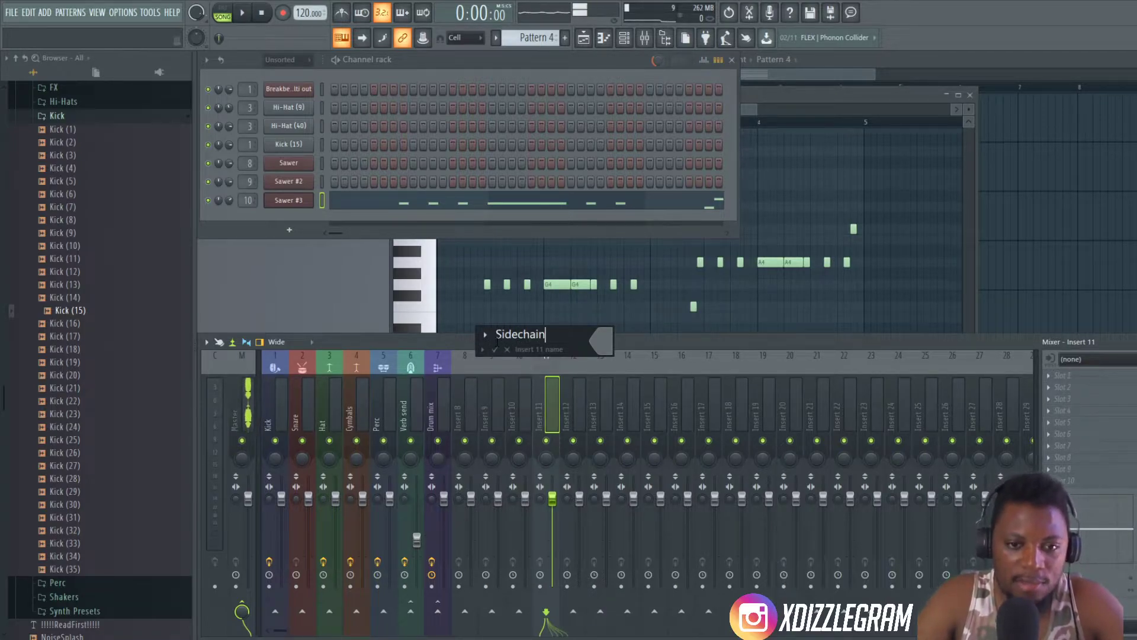
- Sidechain the Kick insert to the Sidechain insert, keeping its existing routing
key(space)
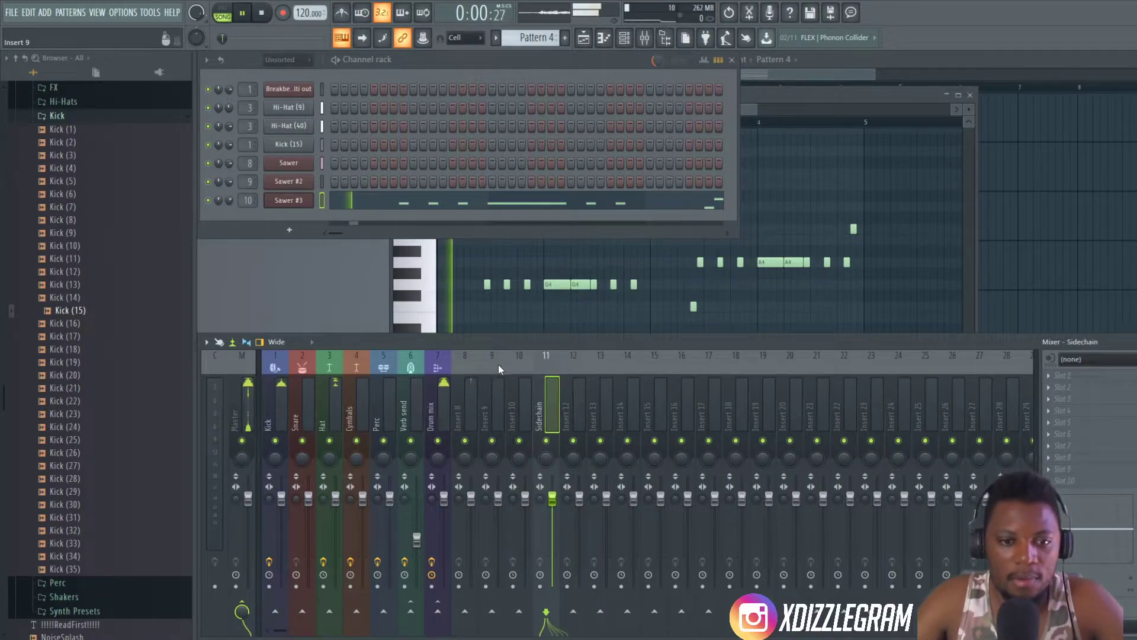
click(281, 408)
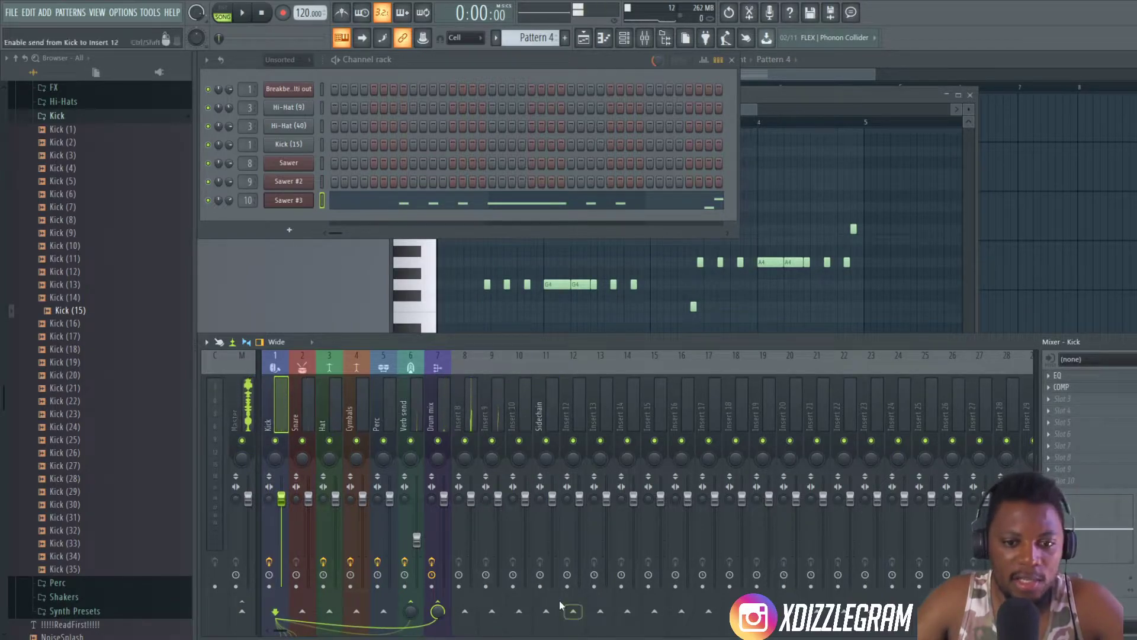
right_click(546, 616)
click(276, 424)
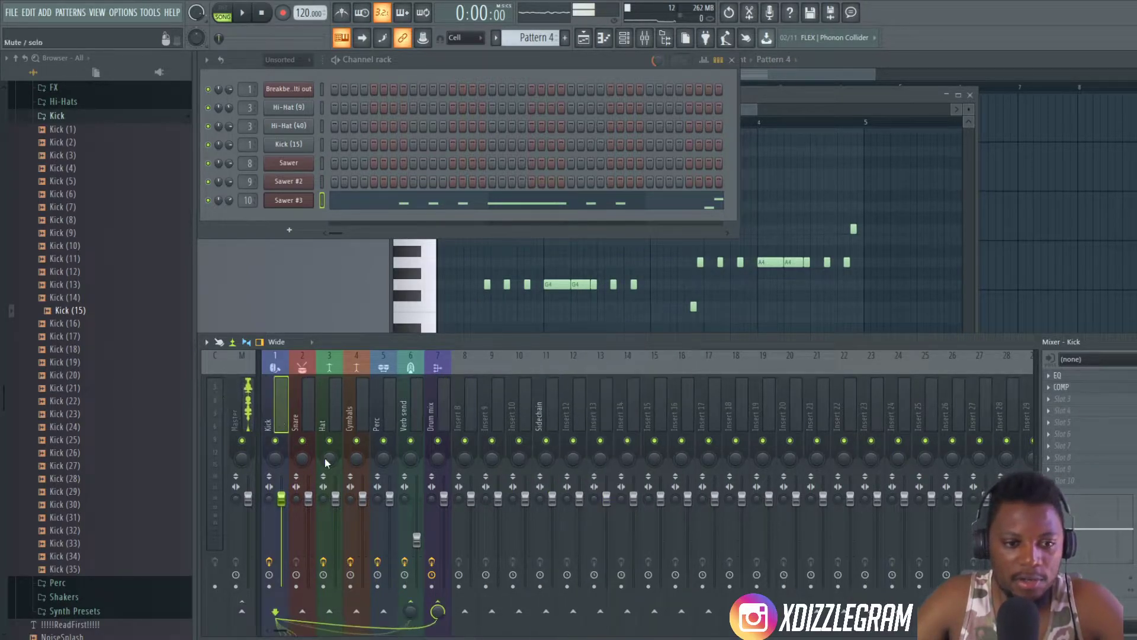
right_click(550, 615)
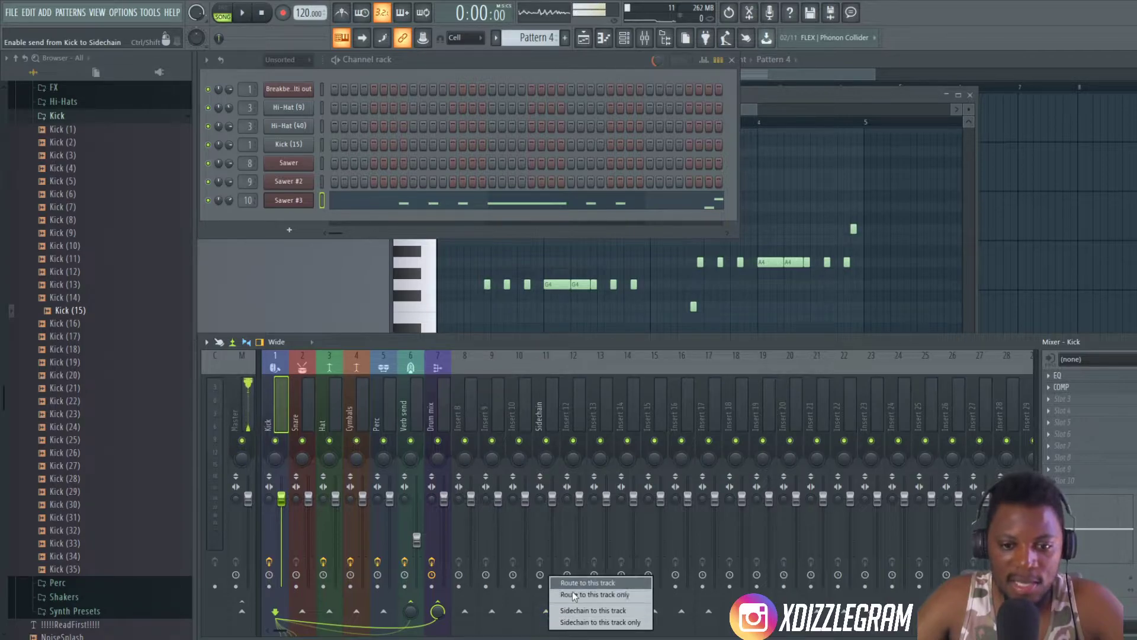
click(605, 612)
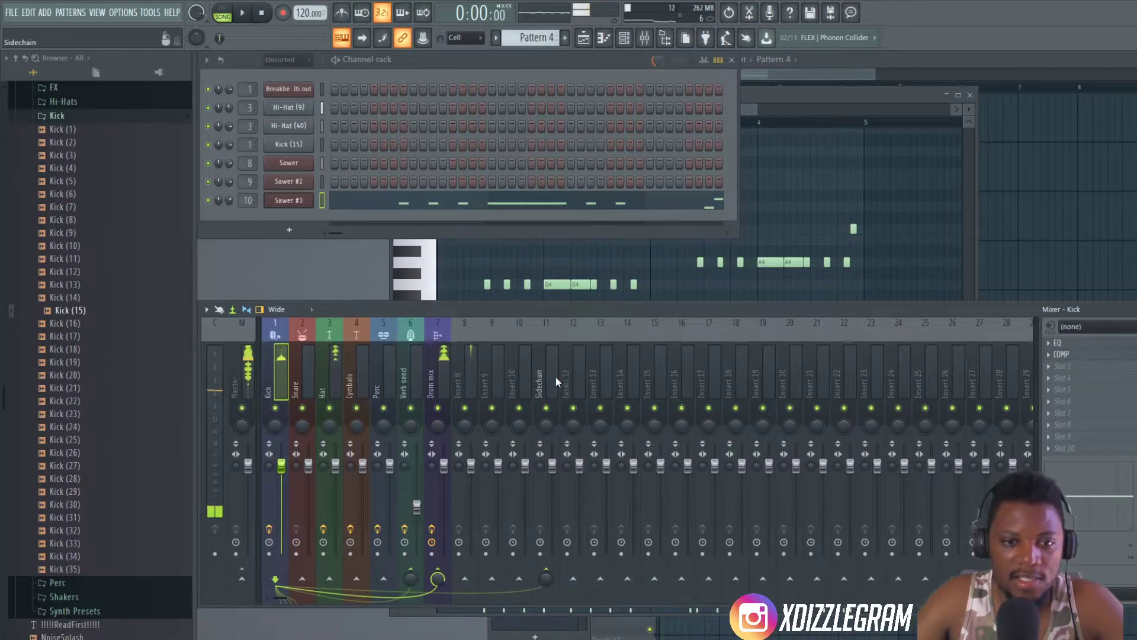
- Route mixer Insert 10 to the Sidechain insert only
click(524, 372)
right_click(545, 581)
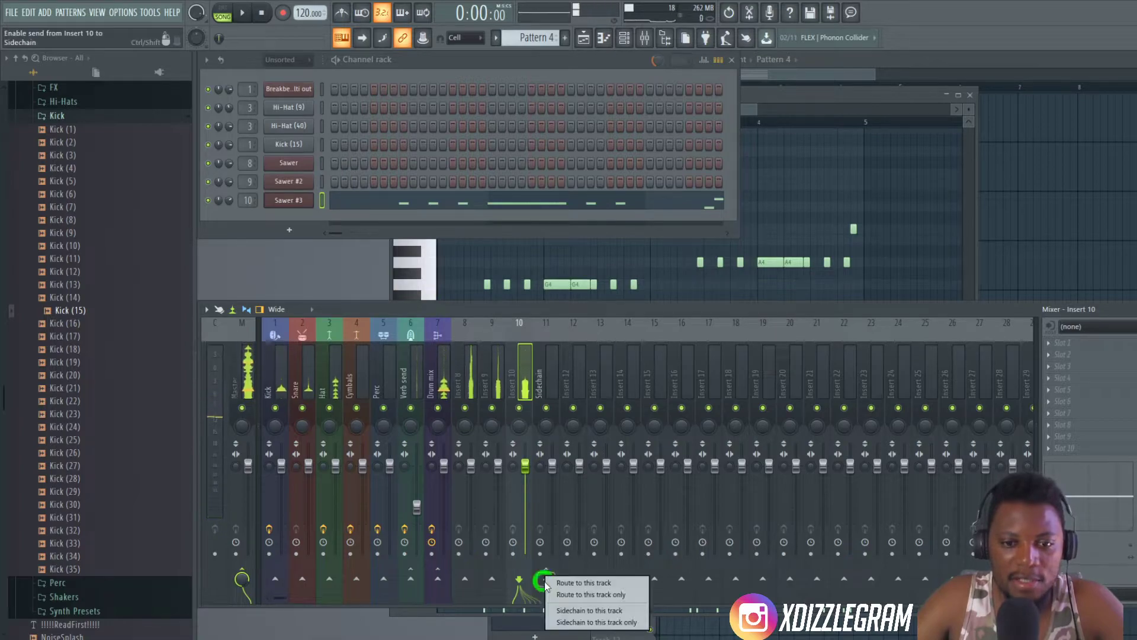
click(602, 594)
- Load Fruity Limiter into effect slot 4 of the Sidechain insert
click(552, 384)
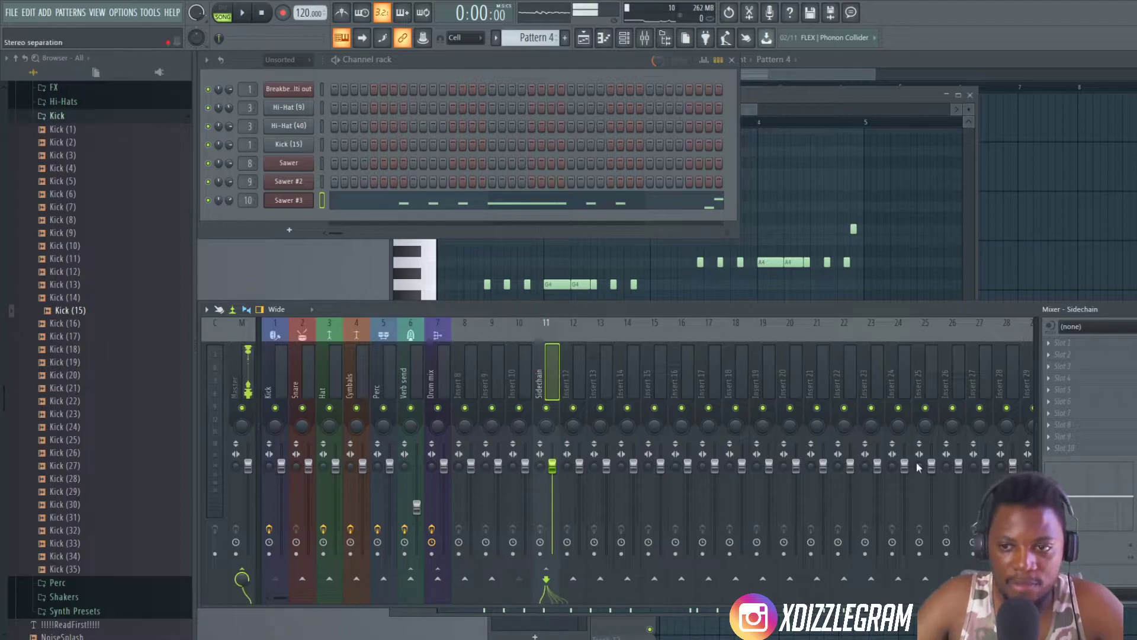
click(1060, 378)
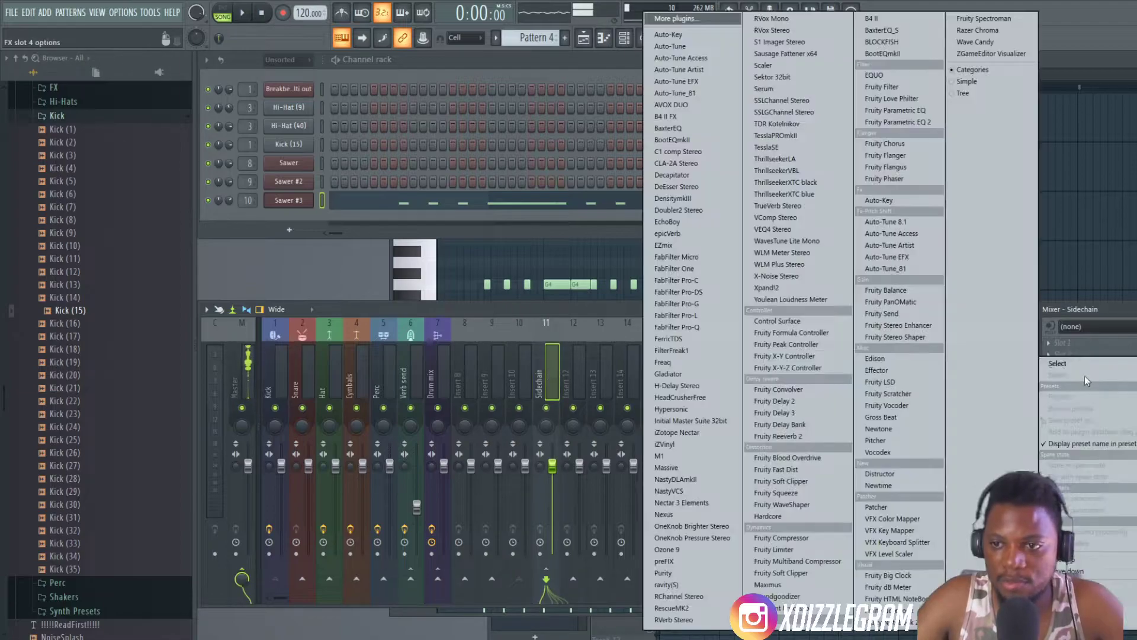
click(801, 547)
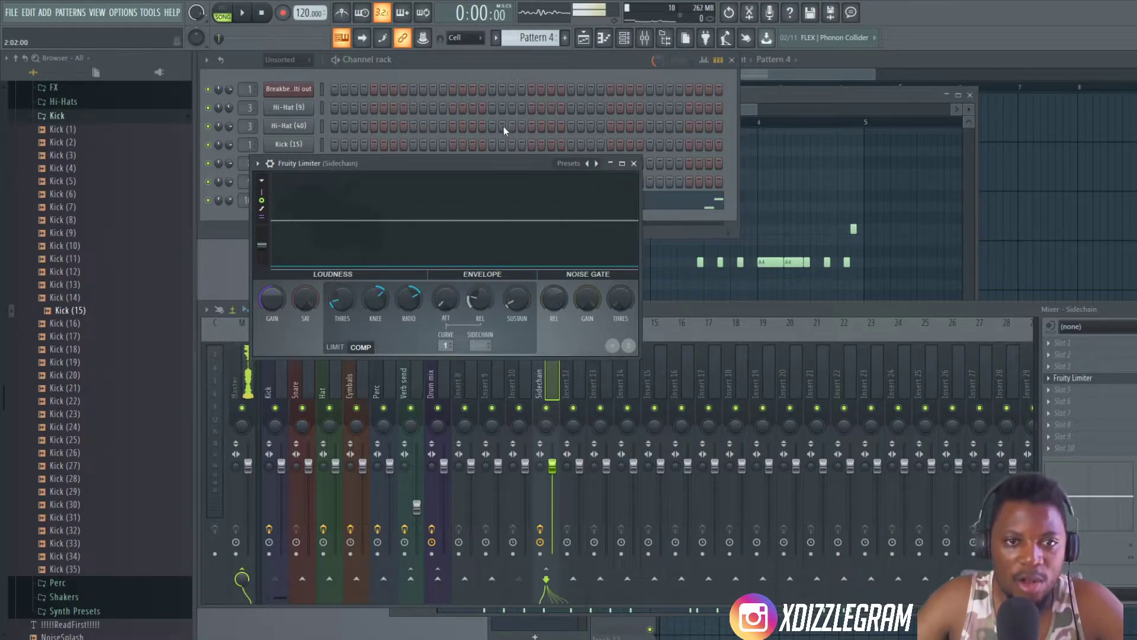
drag(504, 170, 883, 364)
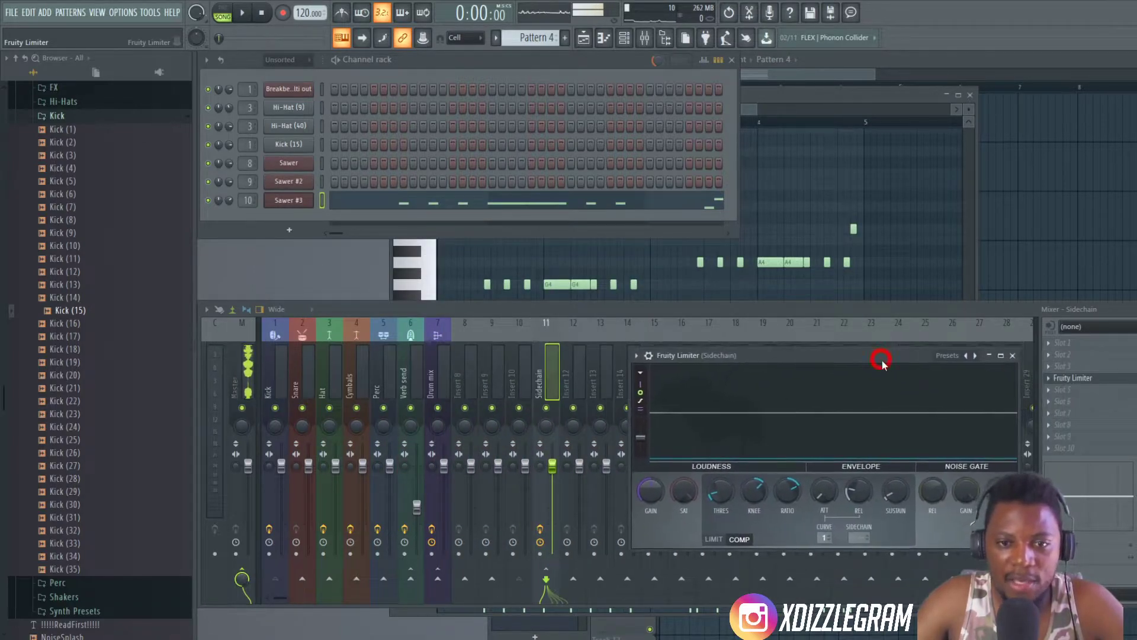
- During playback, set the Fruity Limiter's compressor ratio to 1.5:1 and adjust its threshold and release
key(space)
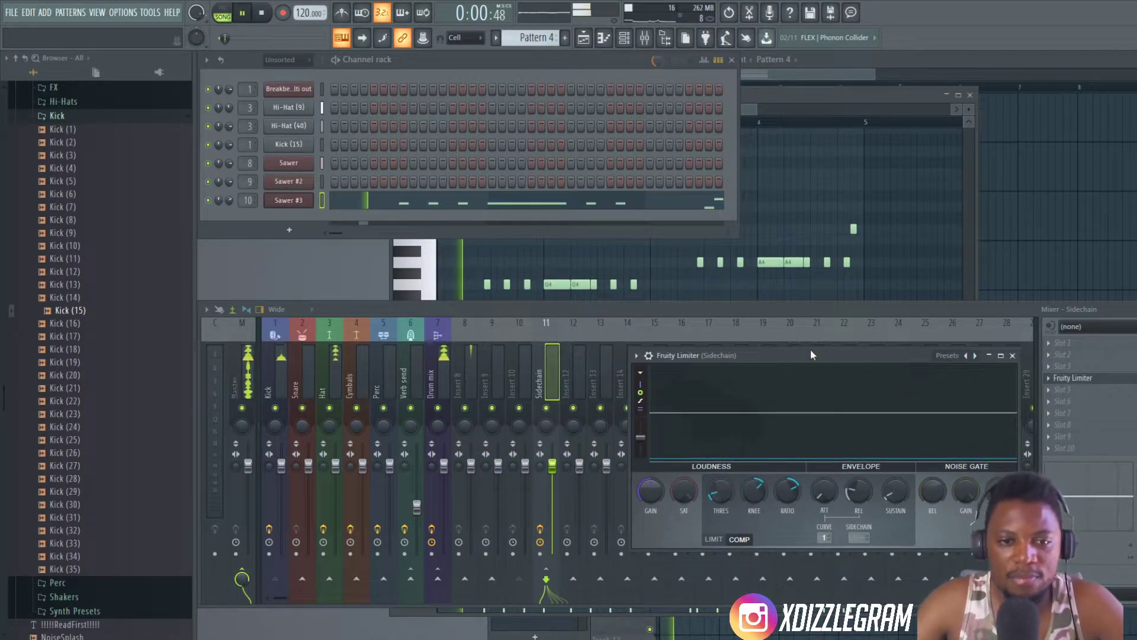
drag(775, 357, 724, 314)
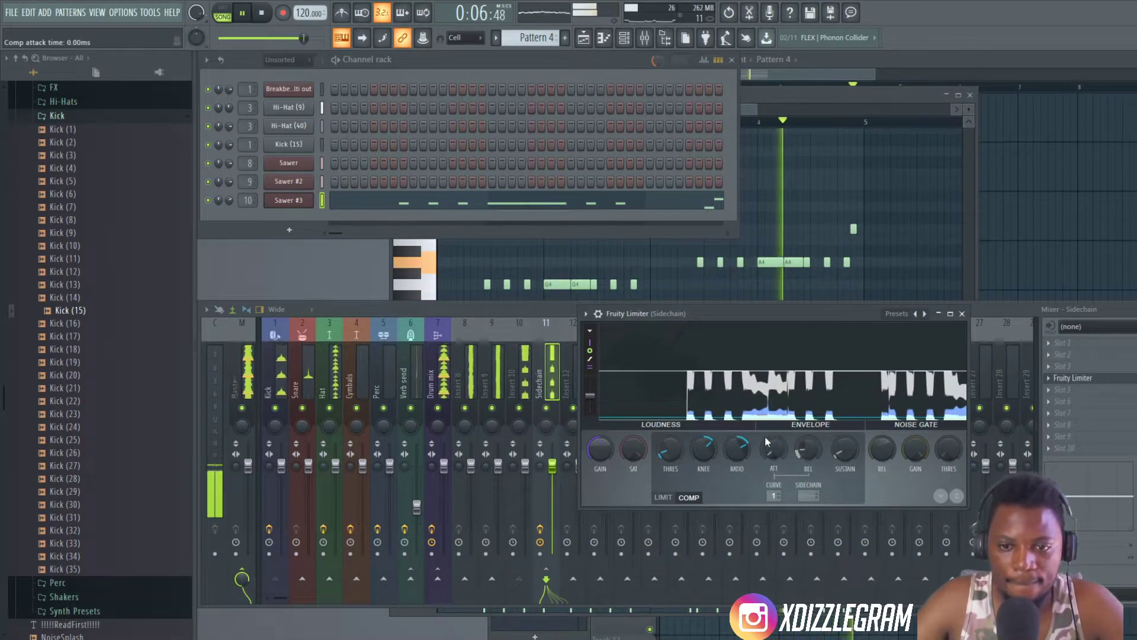
drag(736, 450, 736, 471)
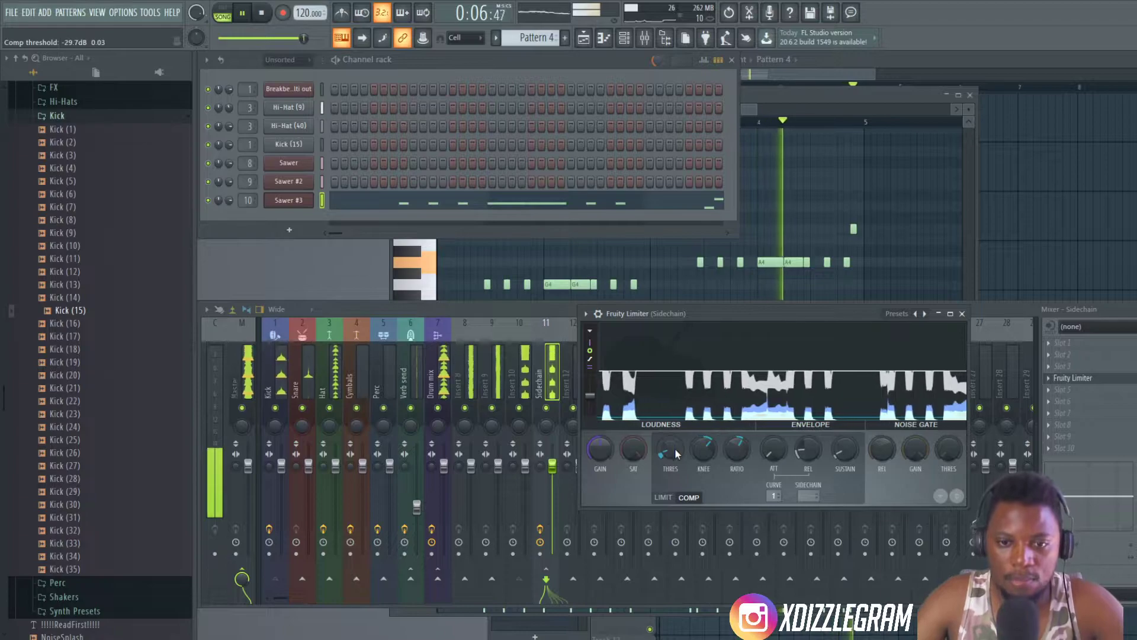
drag(672, 455, 705, 449)
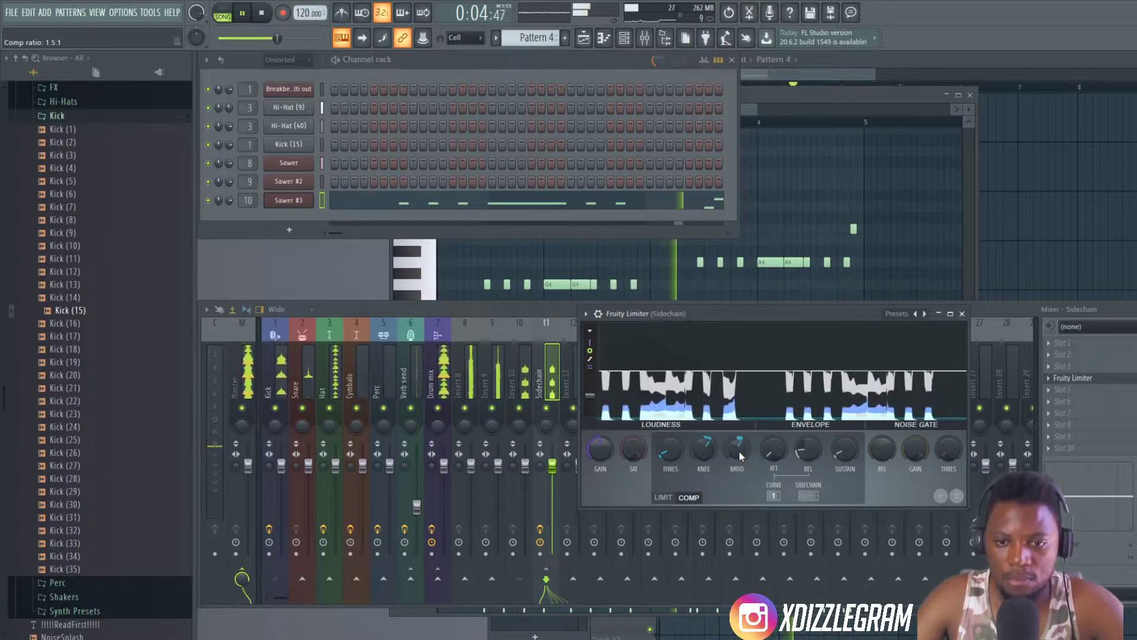
mouse_move(807, 450)
mouse_down()
mouse_move(806, 462)
mouse_move(807, 450)
mouse_up()
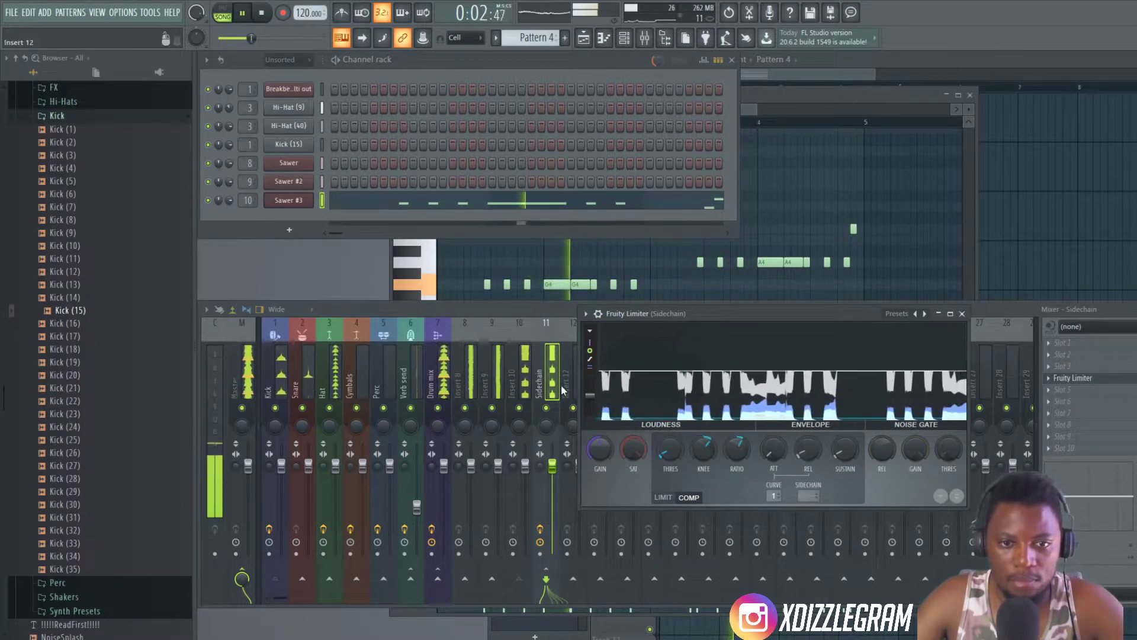
- Check the routing of Insert 10, Kick and Sidechain, and reopen the Fruity Limiter on the Sidechain insert
click(526, 387)
click(551, 388)
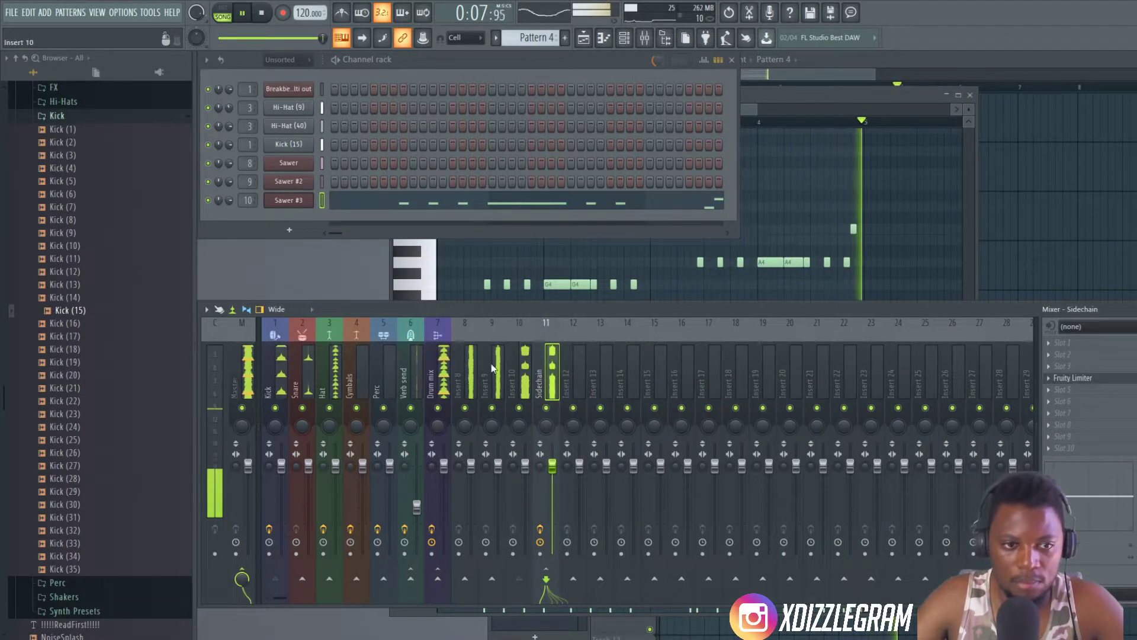
click(283, 388)
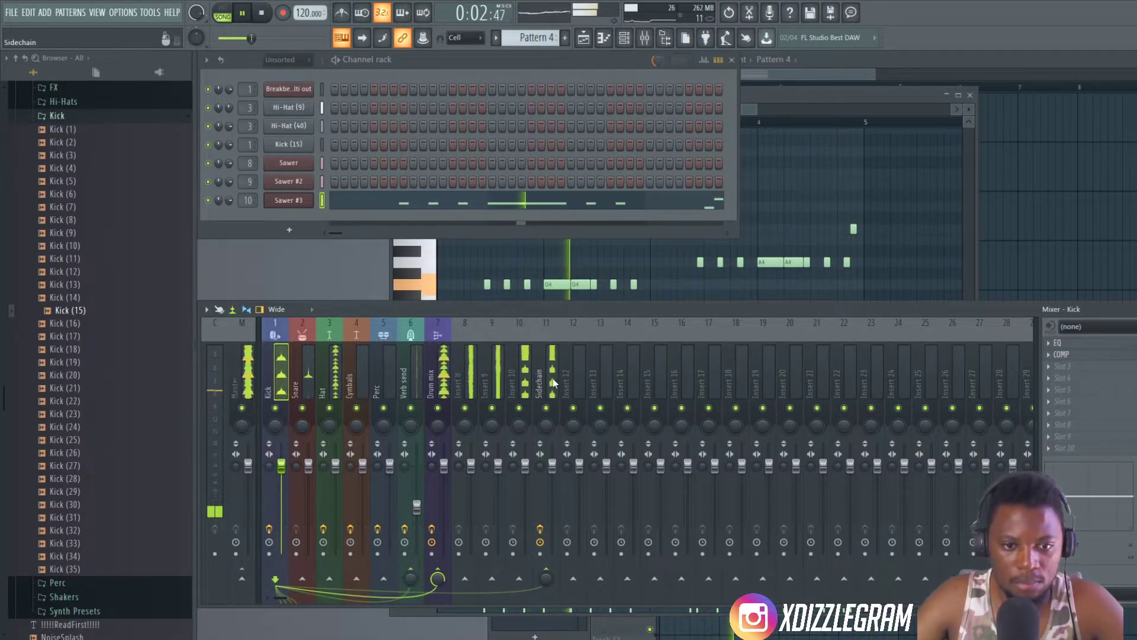
click(546, 376)
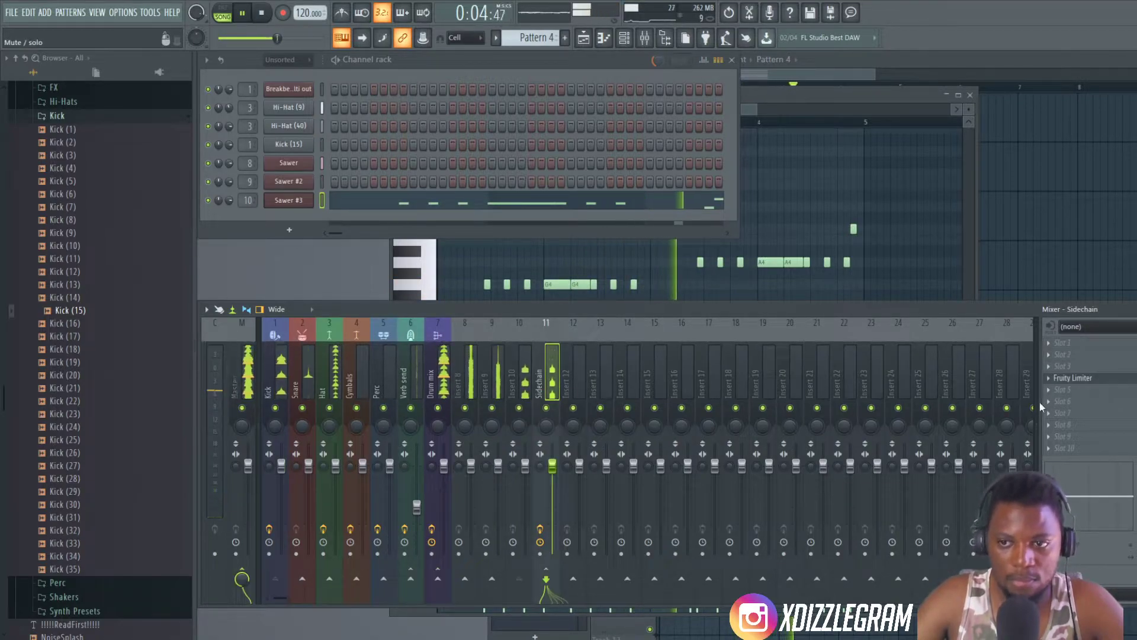
click(1089, 380)
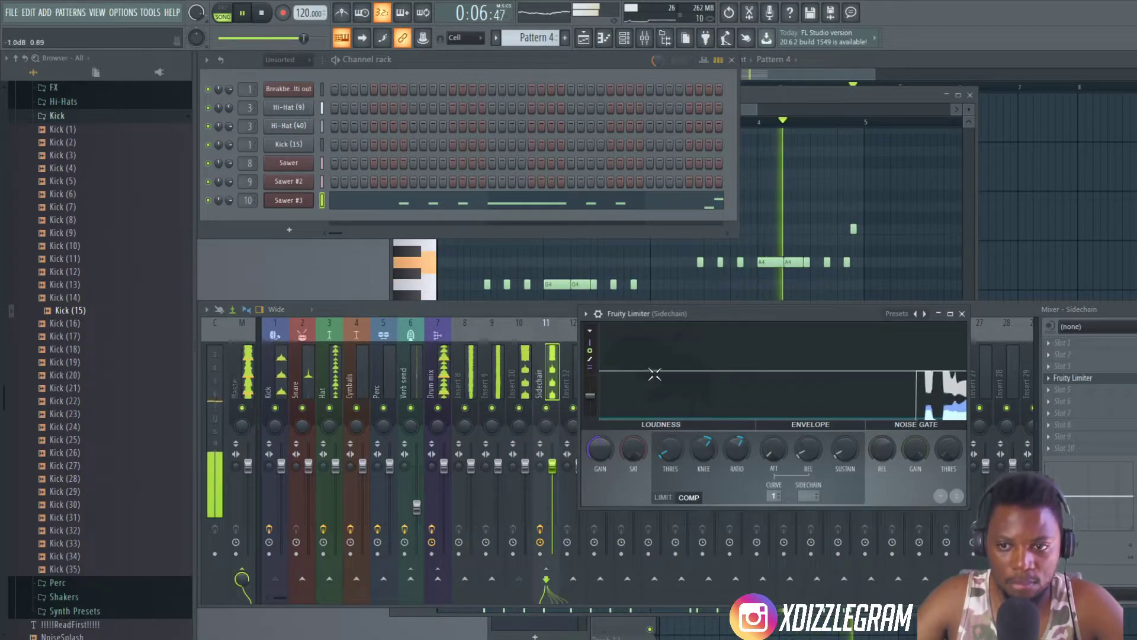
drag(772, 315, 511, 156)
- Solo the Sidechain insert with Insert 10, Kick and Drum mix unmuted and listen to the compression
right_click(546, 407)
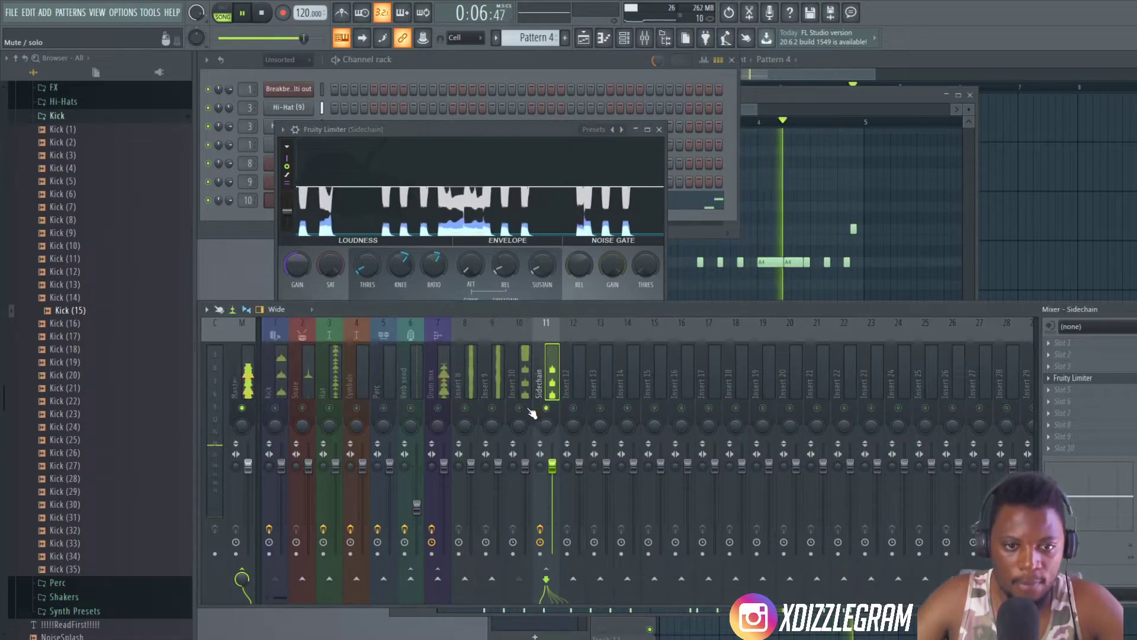
click(276, 407)
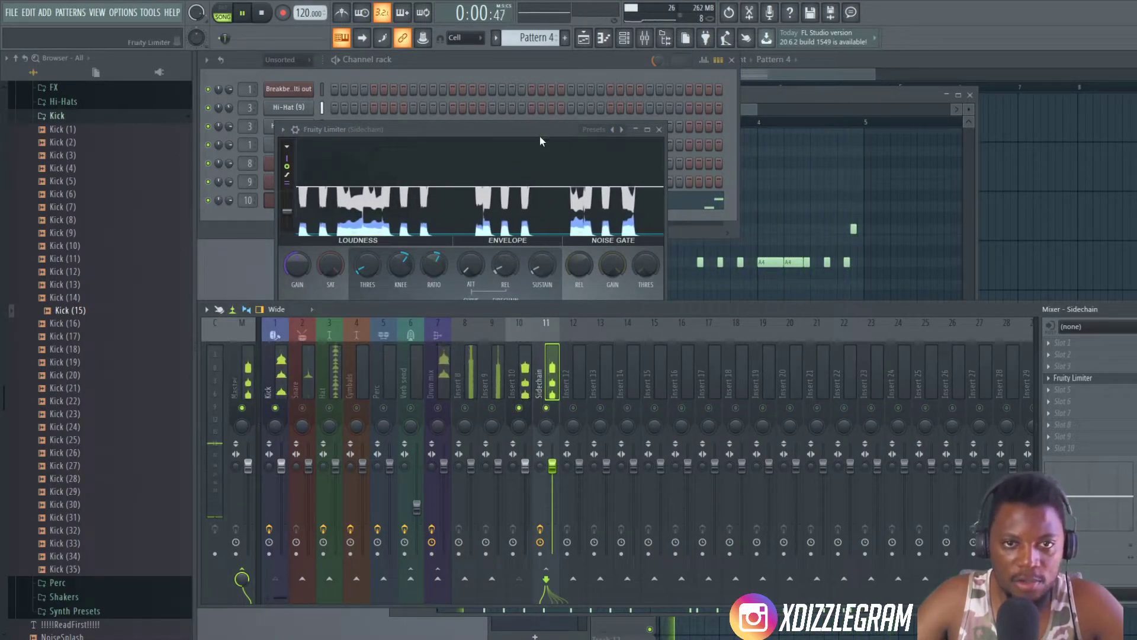
drag(542, 131, 548, 122)
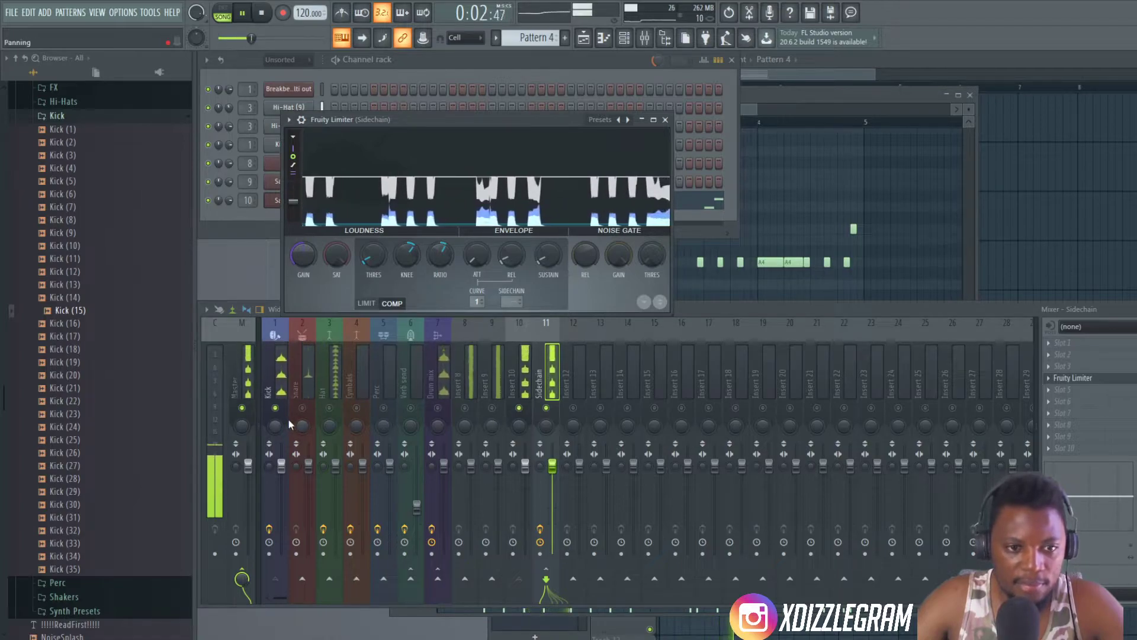
click(438, 408)
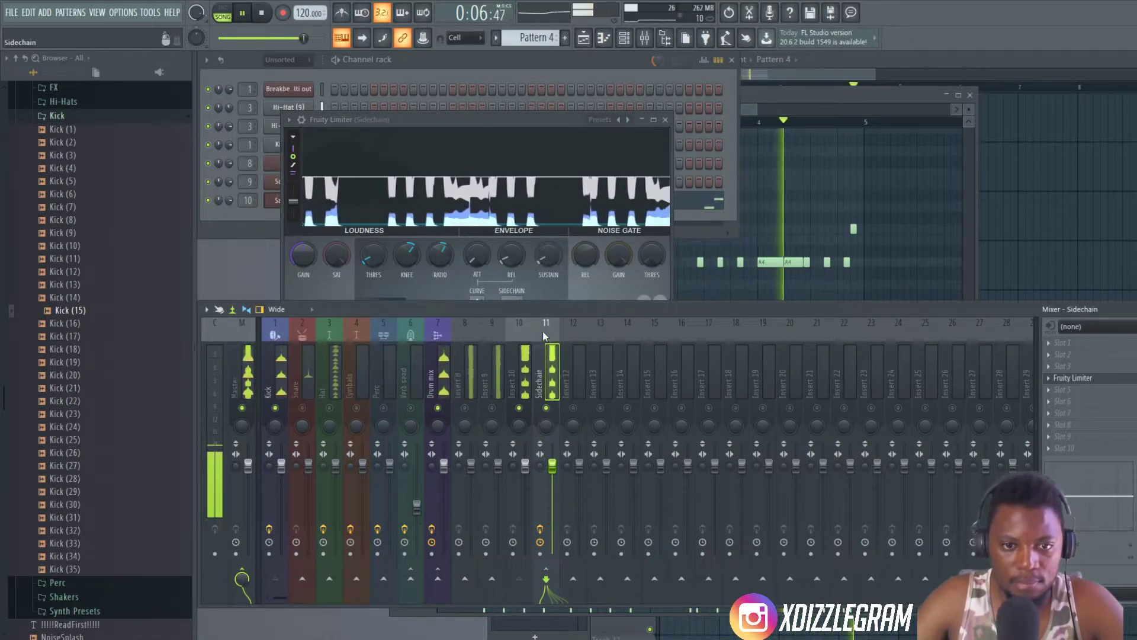
click(517, 117)
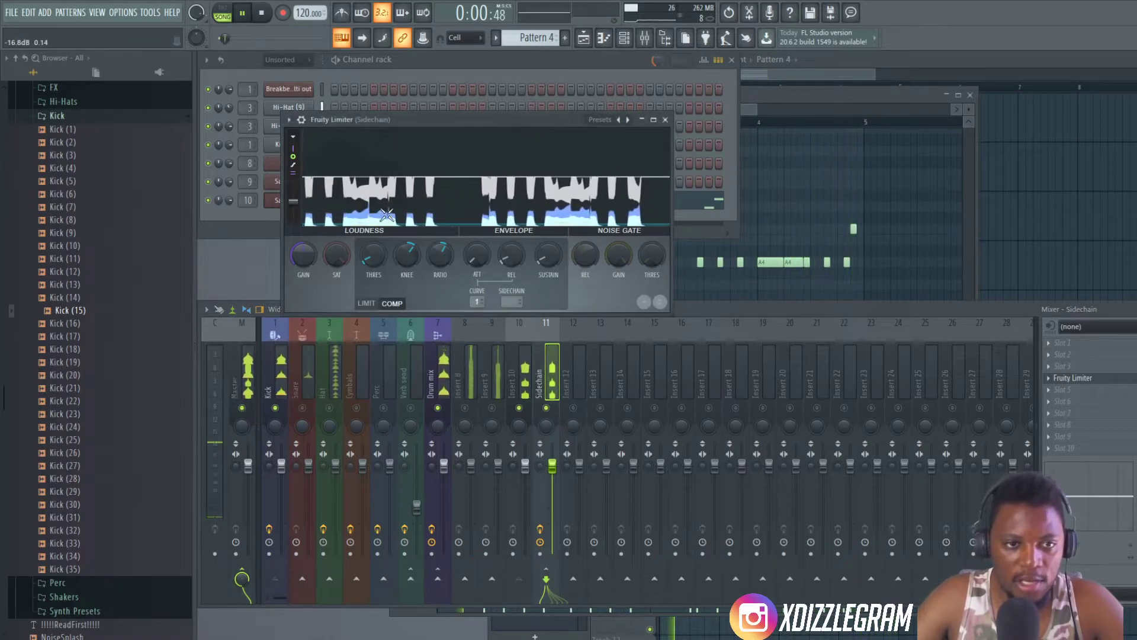
scroll(521, 374, right, 10)
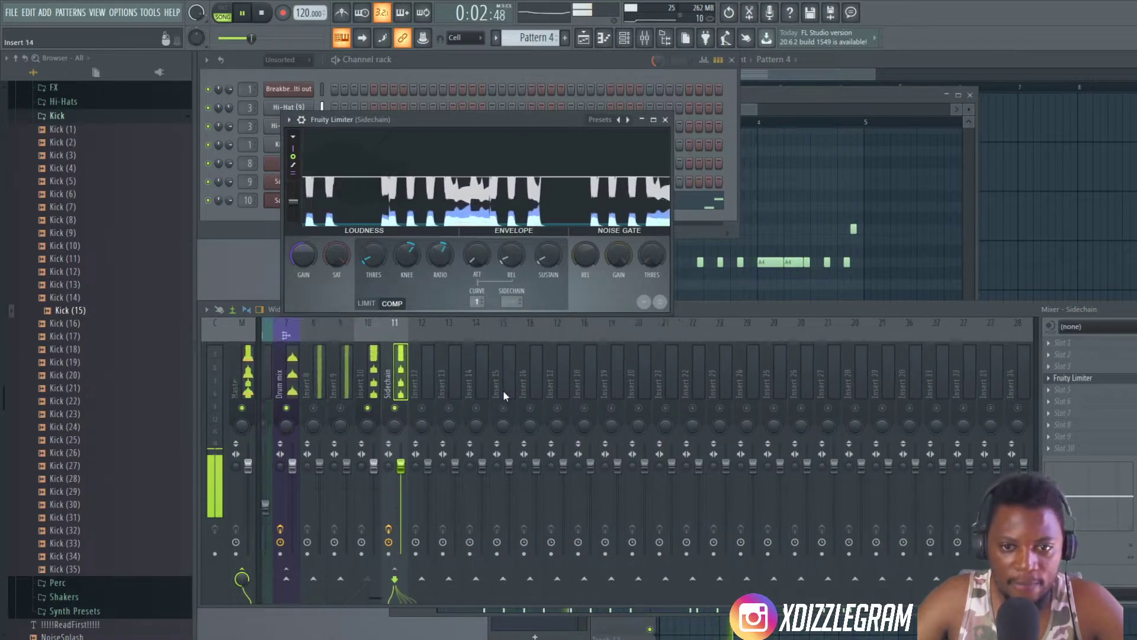
scroll(502, 368, left, 10)
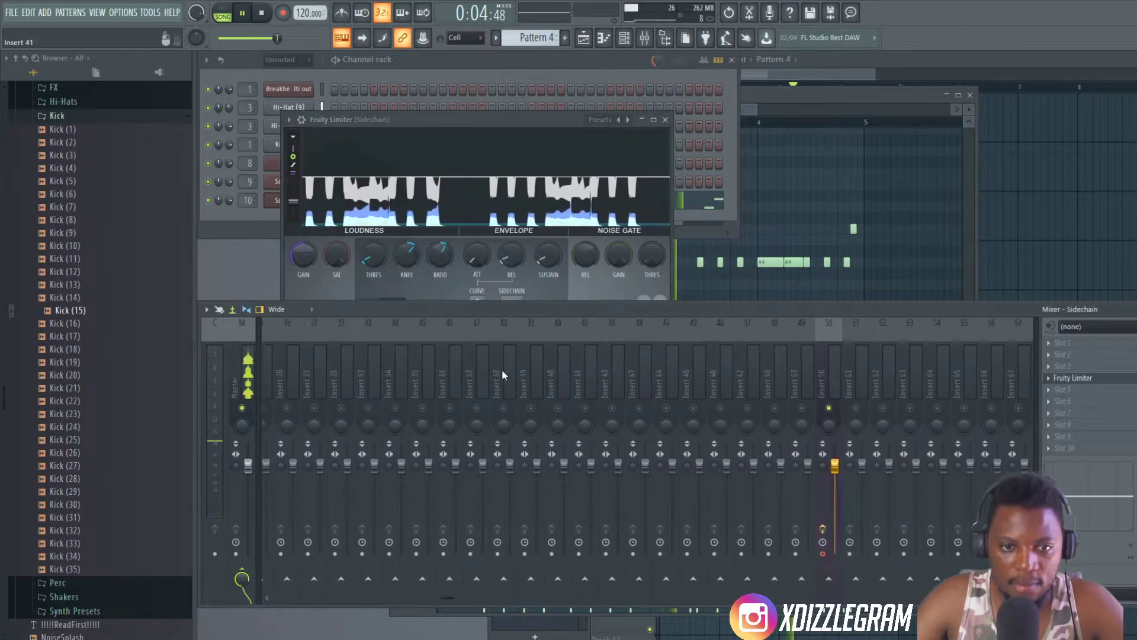
- Set the Fruity Limiter's compressor threshold to -28.9 dB, stop playback and turn off the Sidechain insert's solo
drag(482, 115, 518, 97)
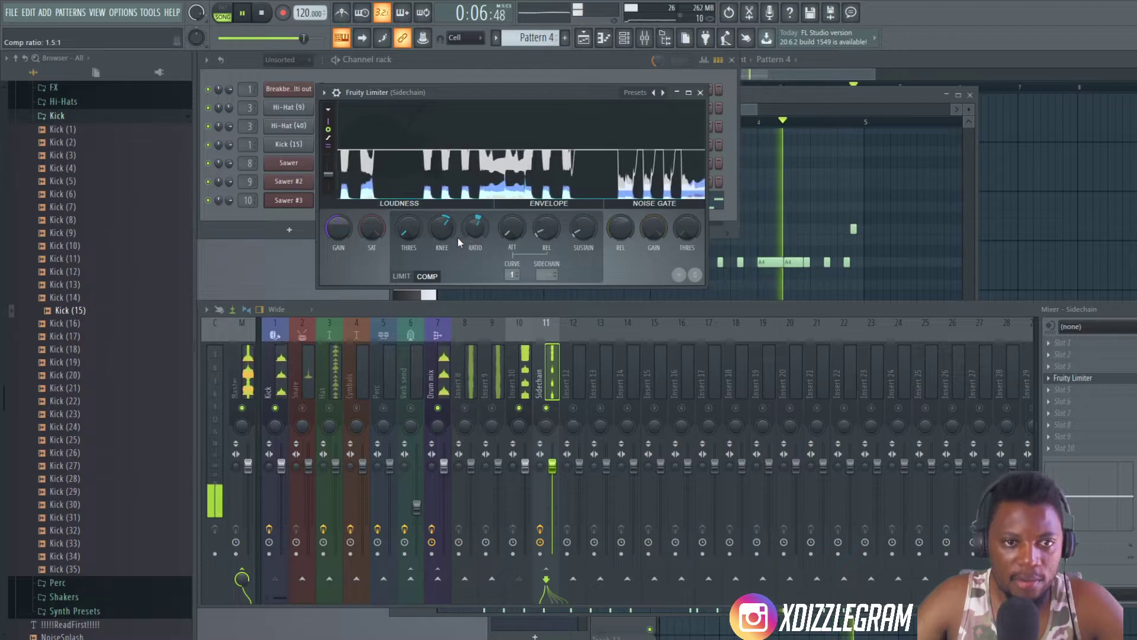
mouse_move(410, 231)
mouse_down()
mouse_move(409, 216)
mouse_move(410, 230)
mouse_up()
click(411, 232)
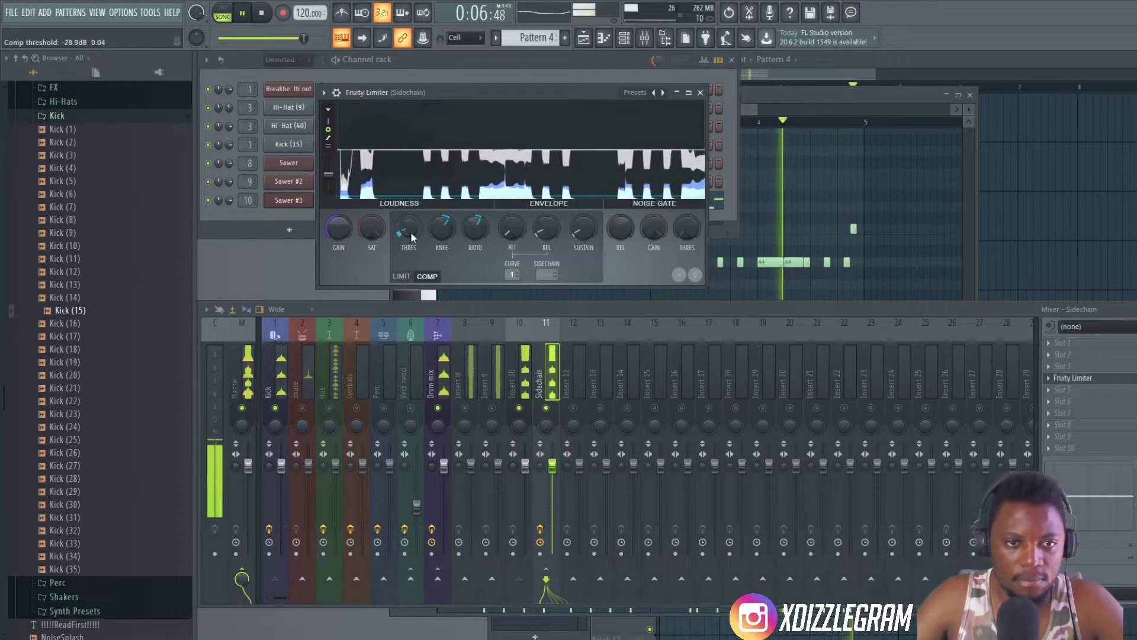
key(space)
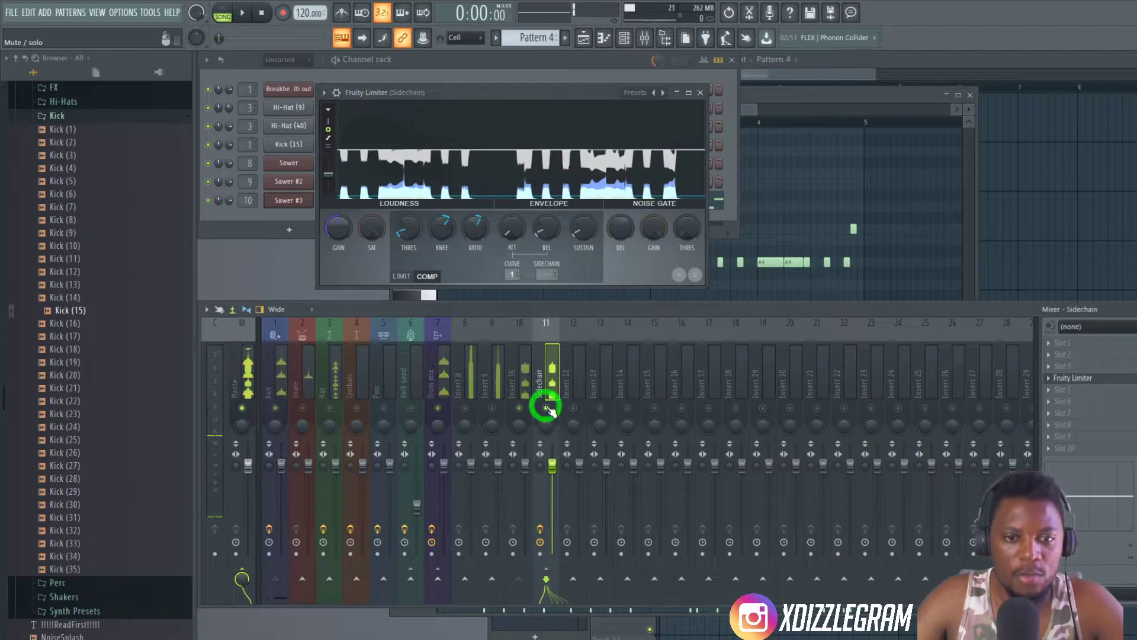
right_click(548, 408)
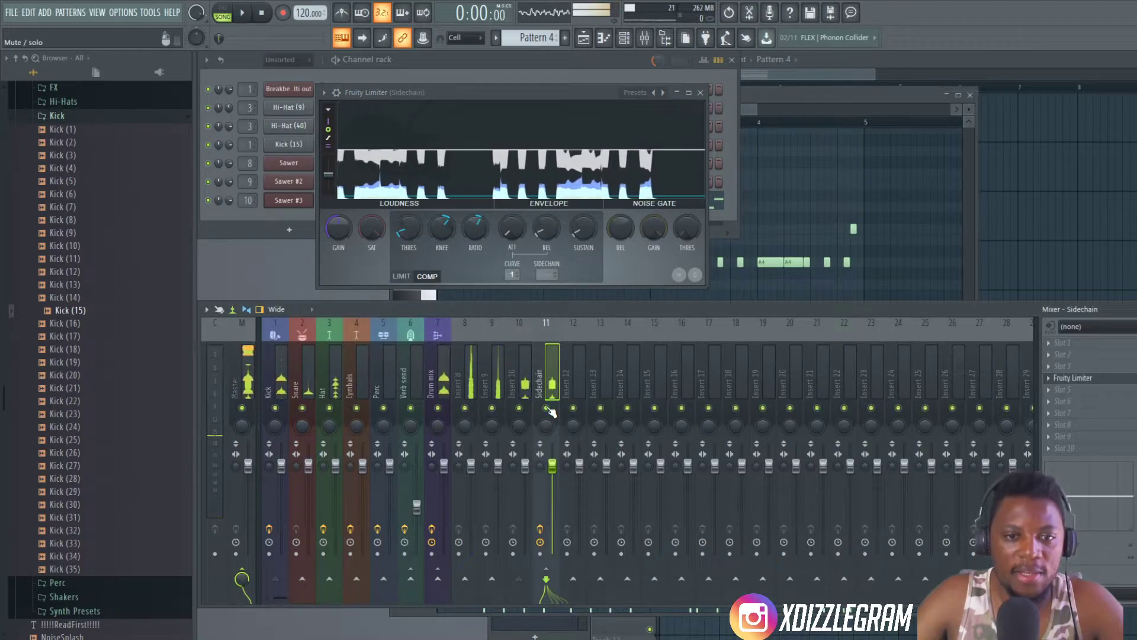
- Play the arrangement in the playlist and open the Pattern 2 clip on Track 1 in the piano roll
click(559, 93)
click(836, 60)
key(space)
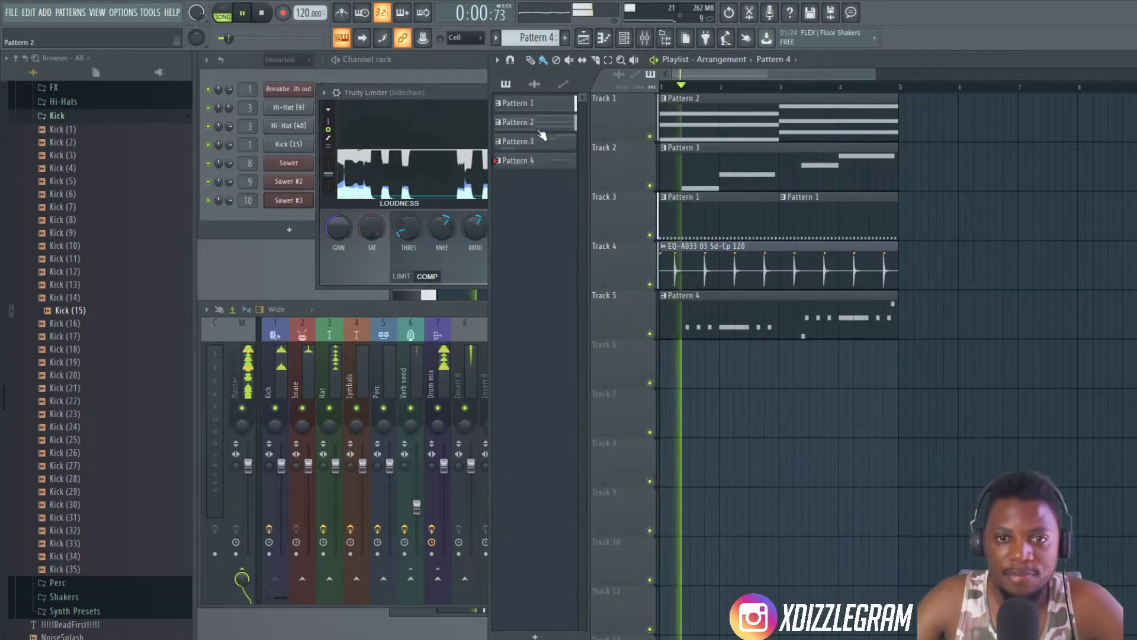
click(462, 70)
click(583, 260)
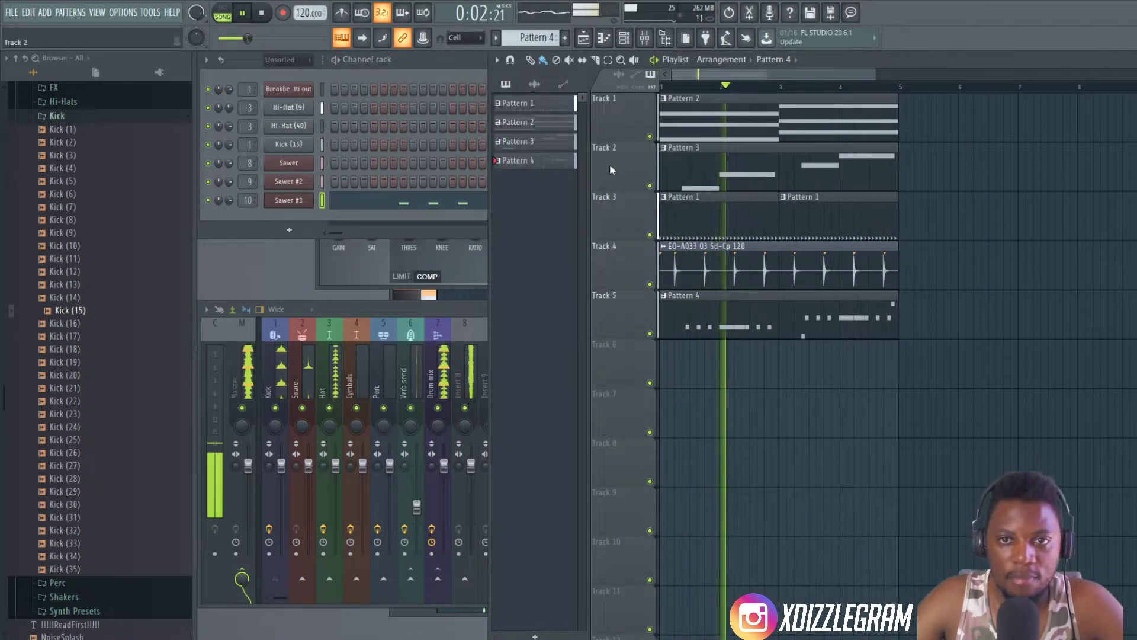
double_click(700, 126)
- Clone the Sawer #3 channel in the channel rack and position the new Sawer window clear of the screen edge
key(F6)
click(256, 240)
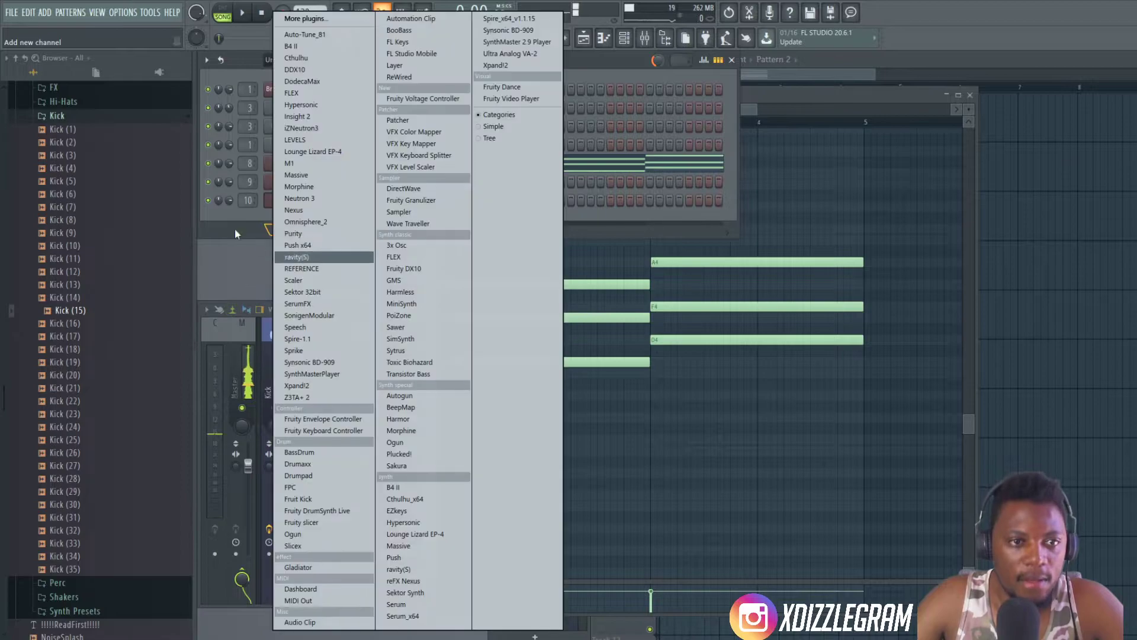
click(607, 66)
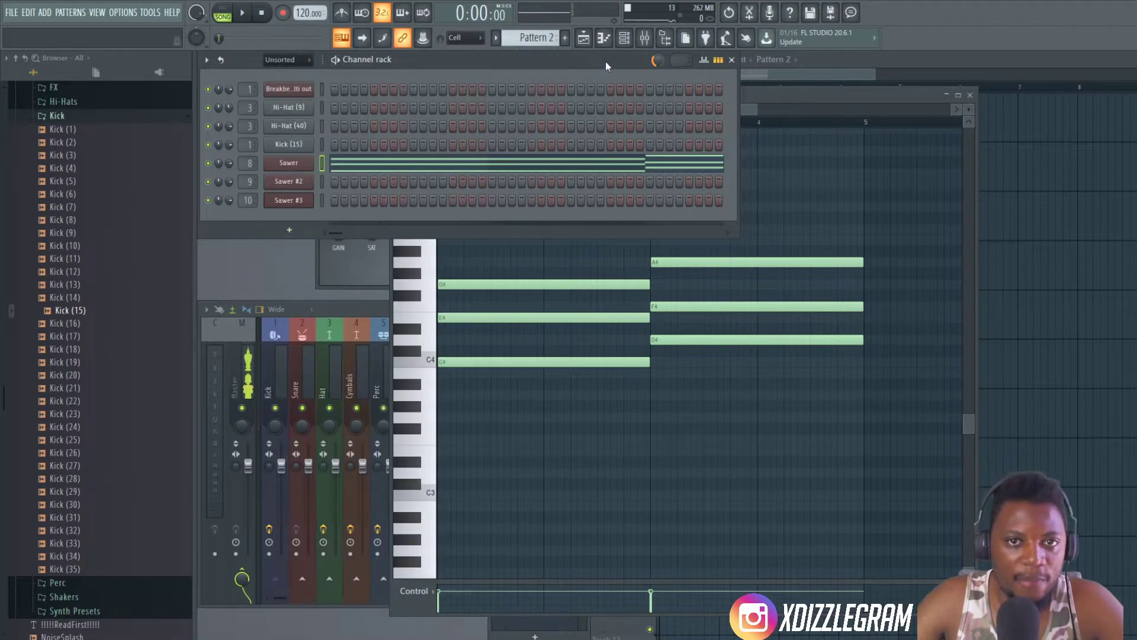
right_click(299, 202)
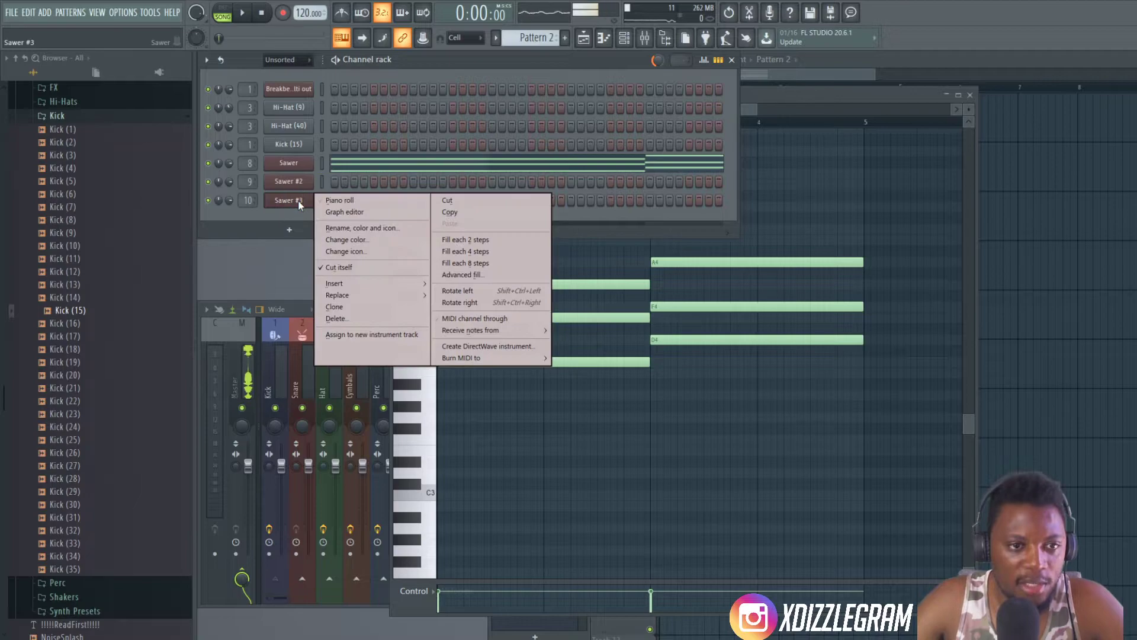
click(358, 307)
drag(725, 272, 530, 149)
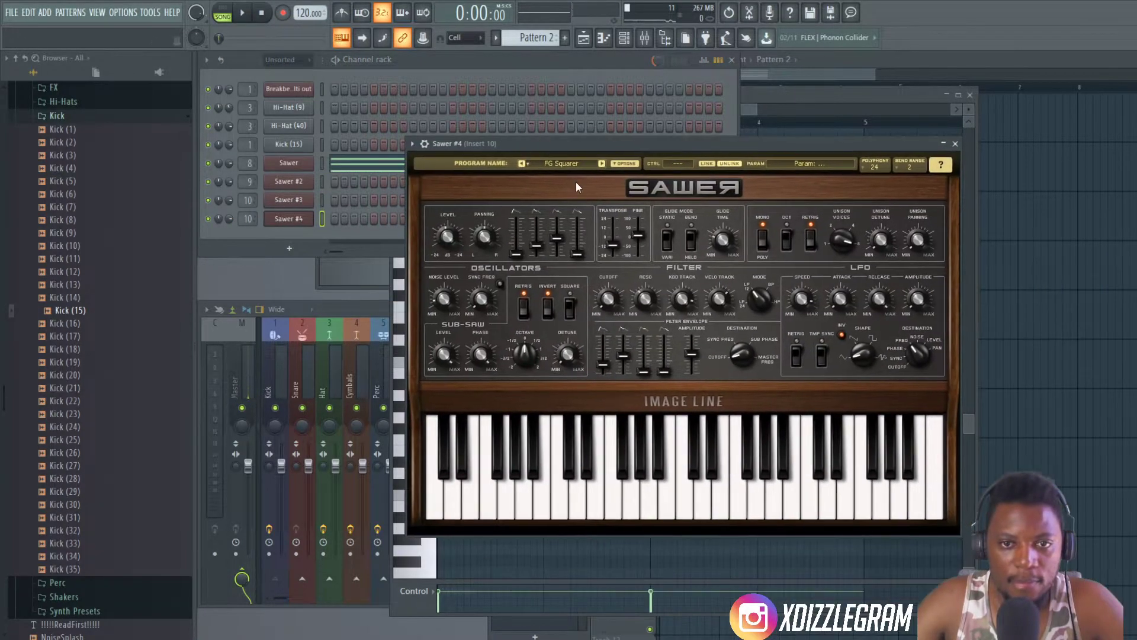
- Audition presets from the new Sawer's Leads bank over playback, including FG Moana and FG El Cheapo, and load FG Moog Solo
click(559, 162)
click(590, 363)
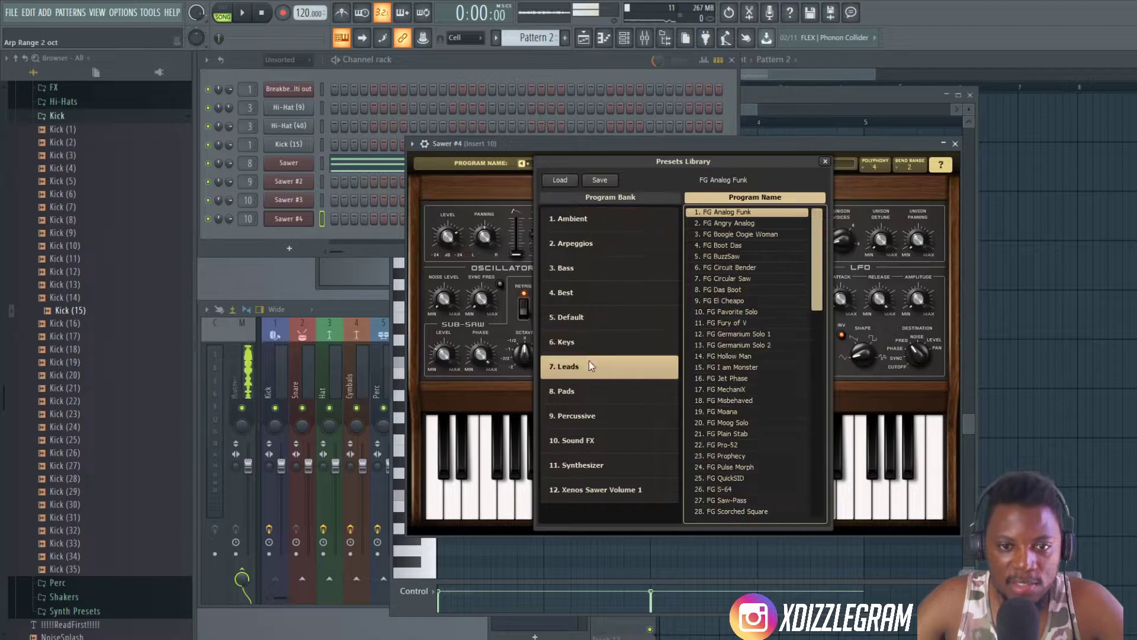
key(space)
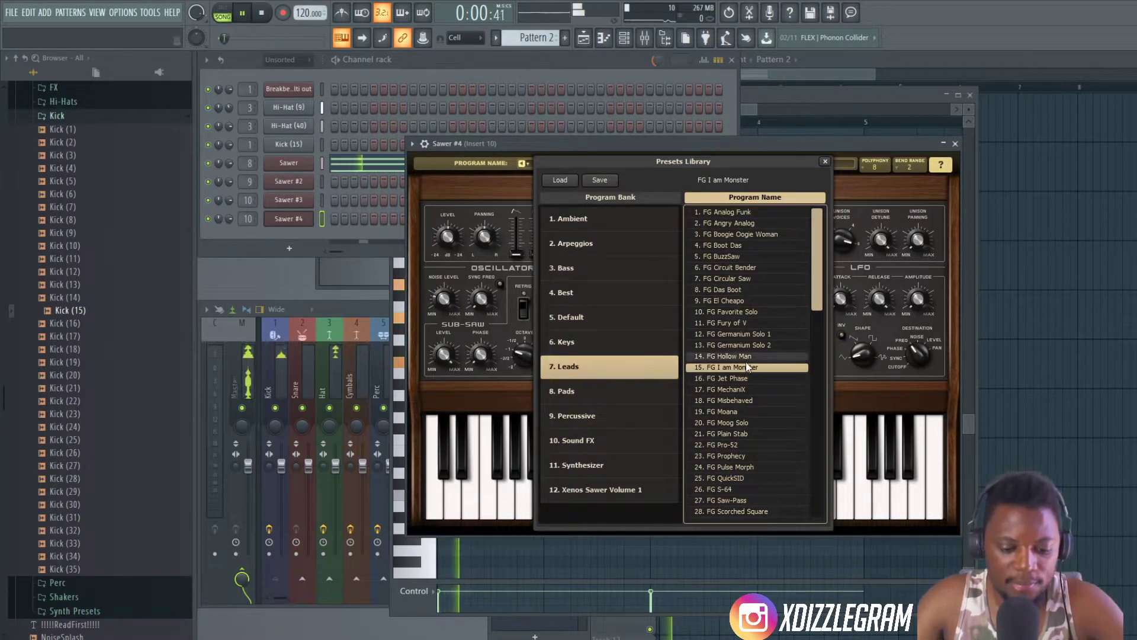
click(740, 413)
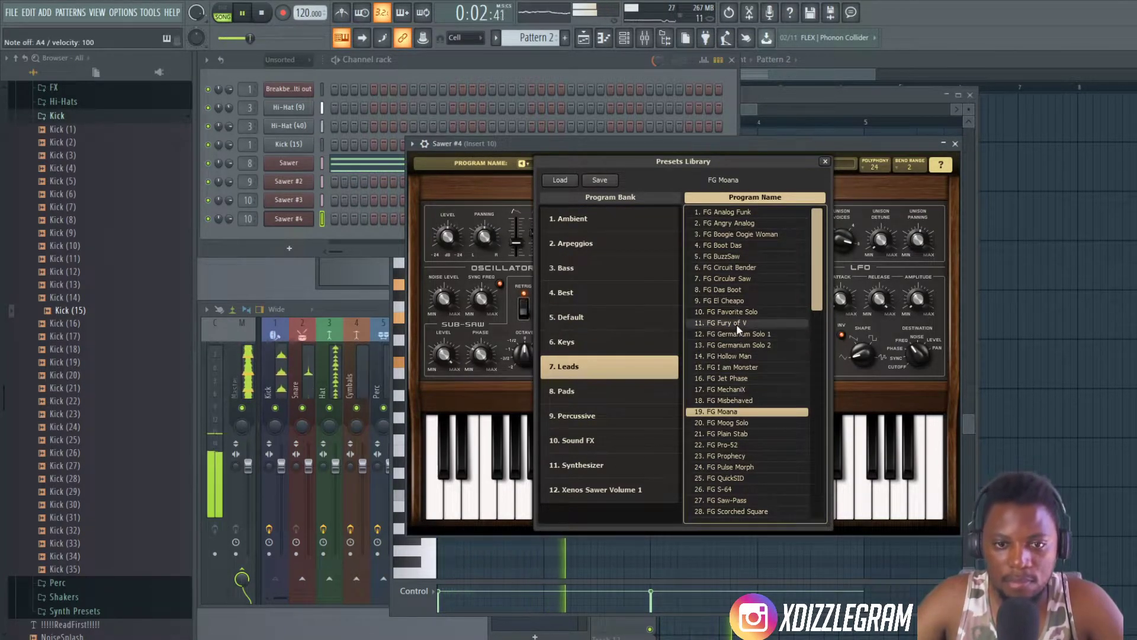
click(730, 302)
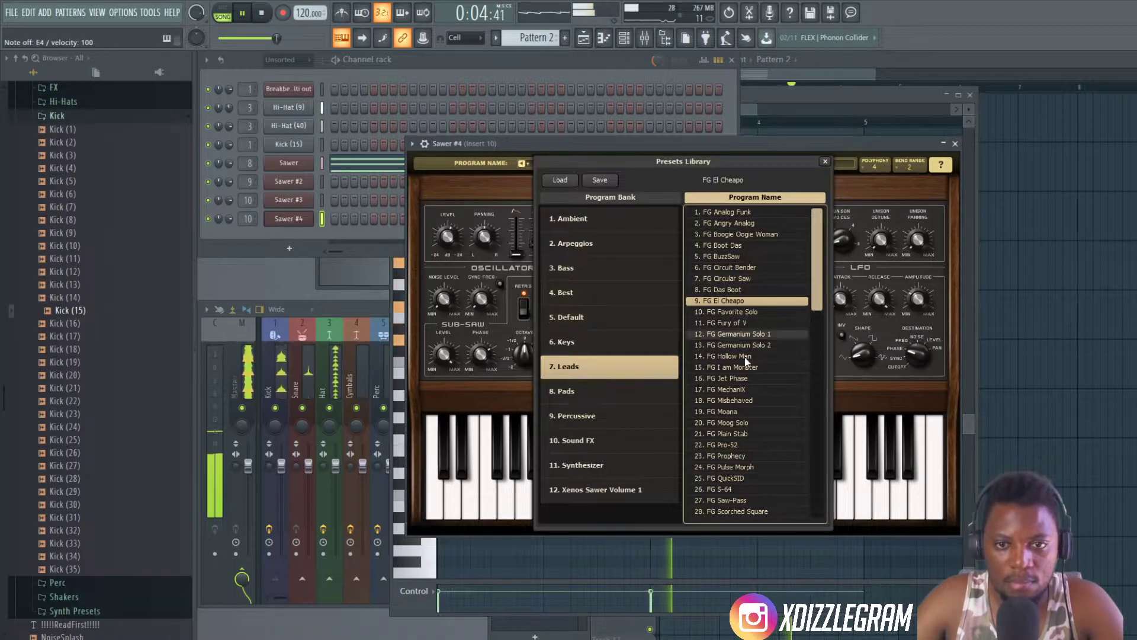
scroll(746, 397, down, 1)
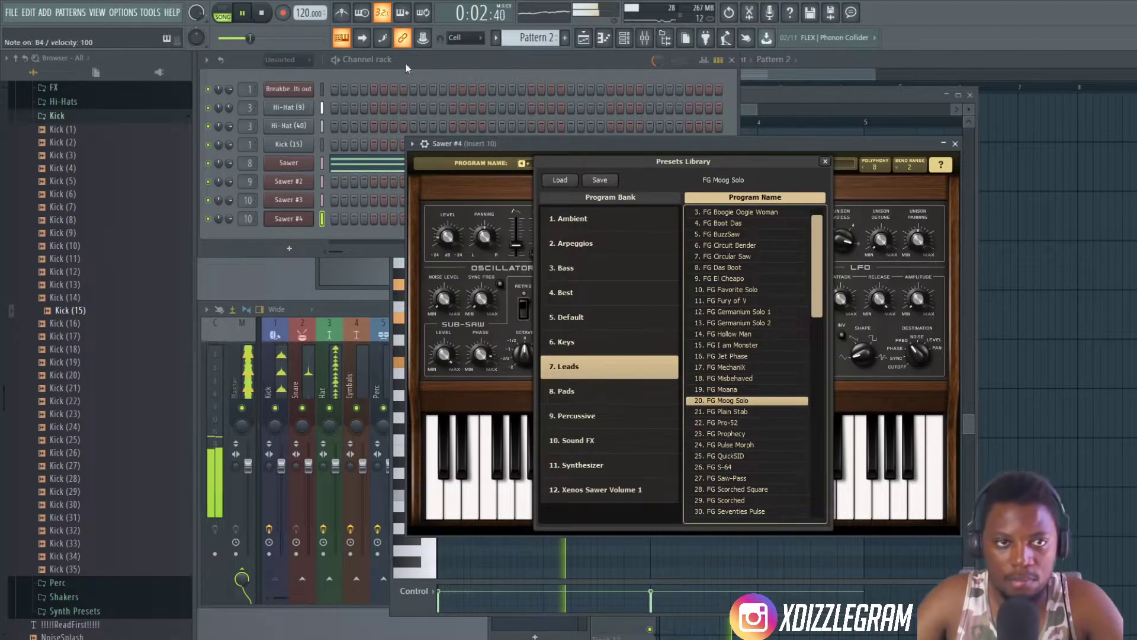
- Set the typing keyboard's base note to C4 and bring the channel rack and playlist to the front
right_click(342, 38)
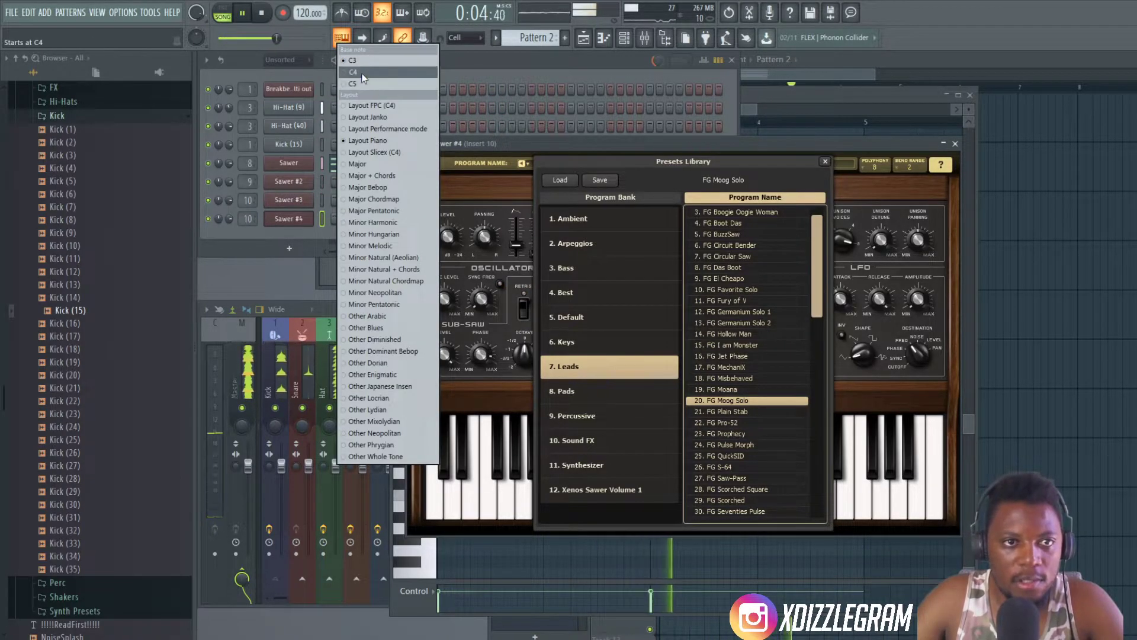
click(363, 74)
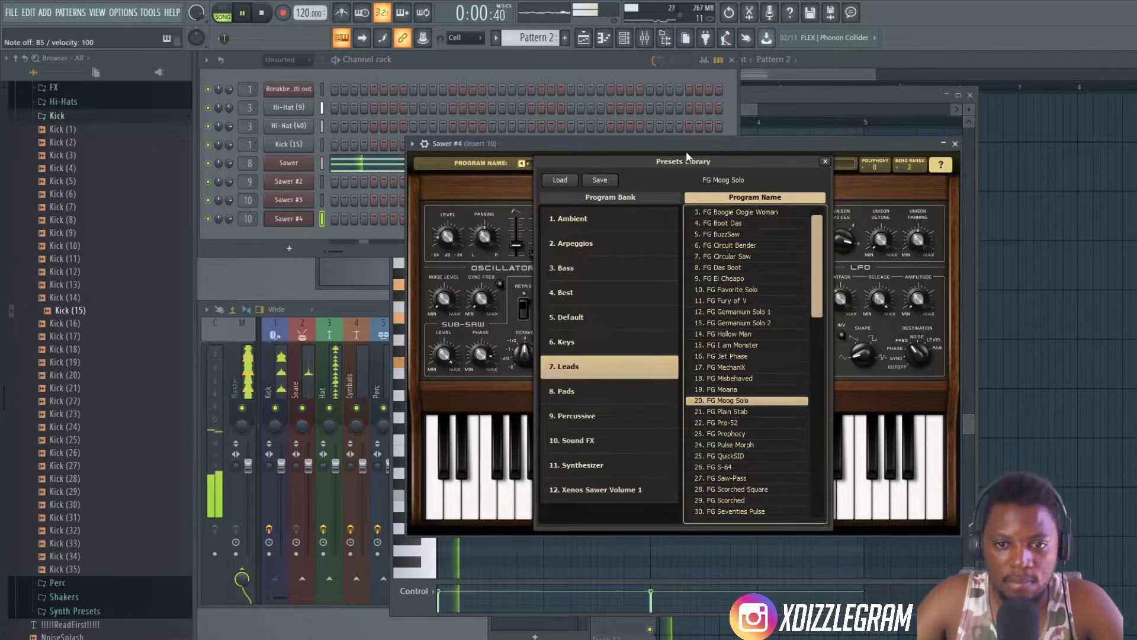
click(494, 62)
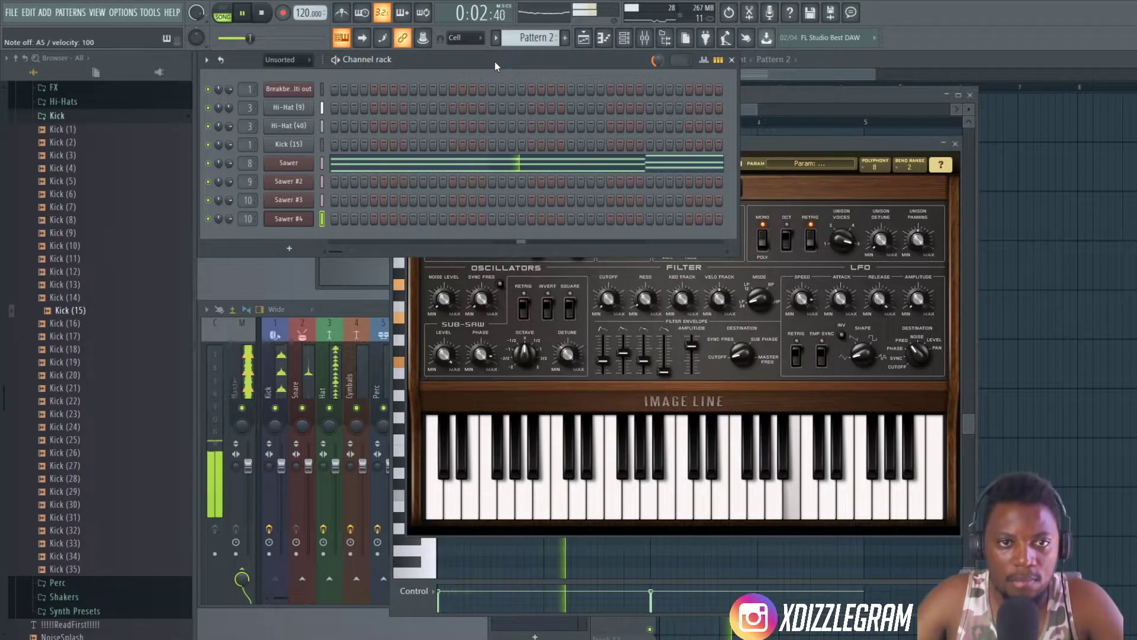
click(492, 67)
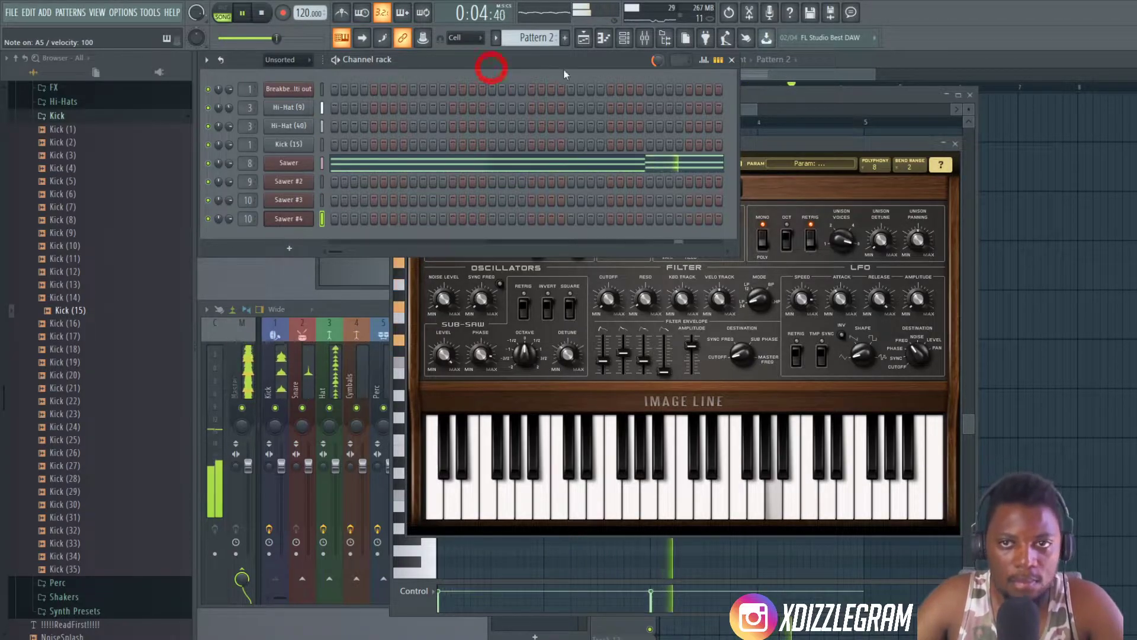
click(841, 68)
click(418, 62)
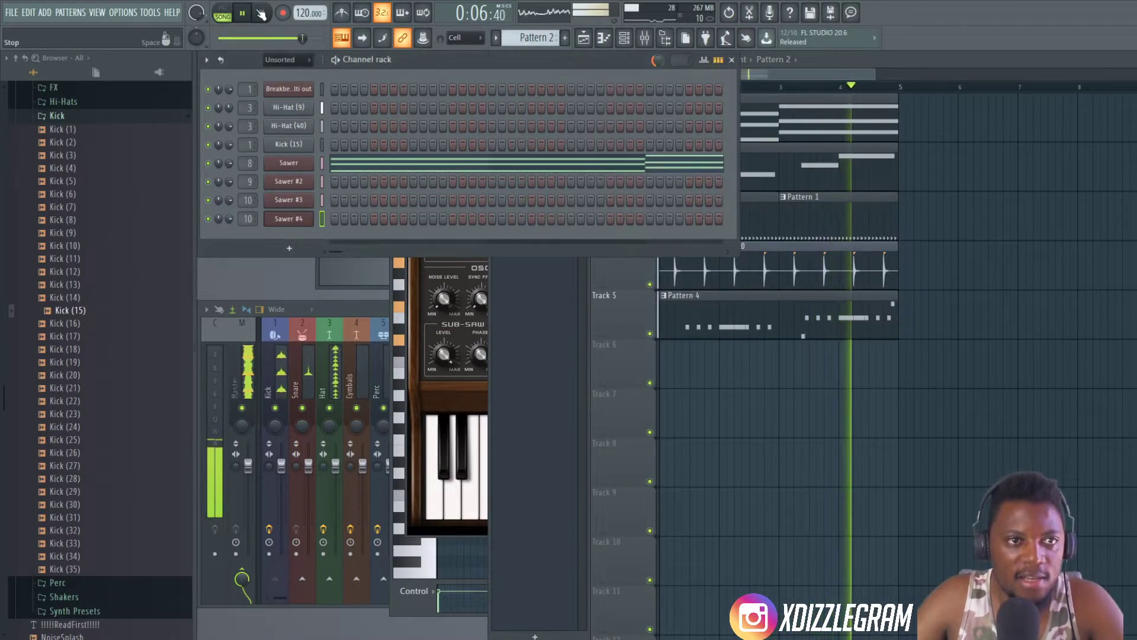
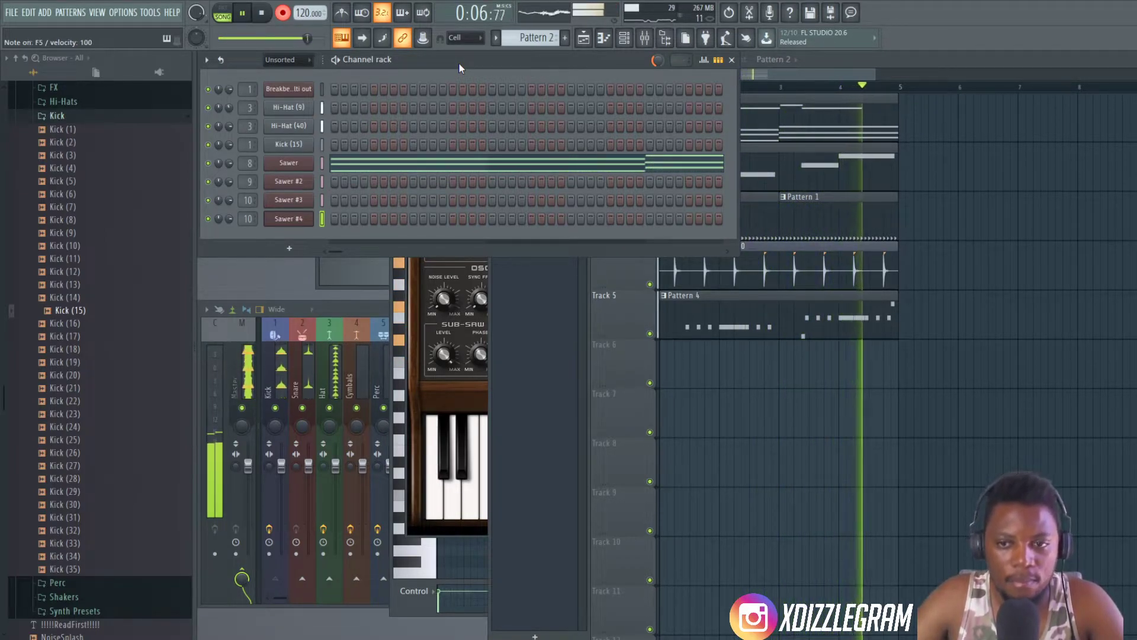
- Stop the take and quantize the newly recorded Sawer #4 lead notes in the piano roll
key(space)
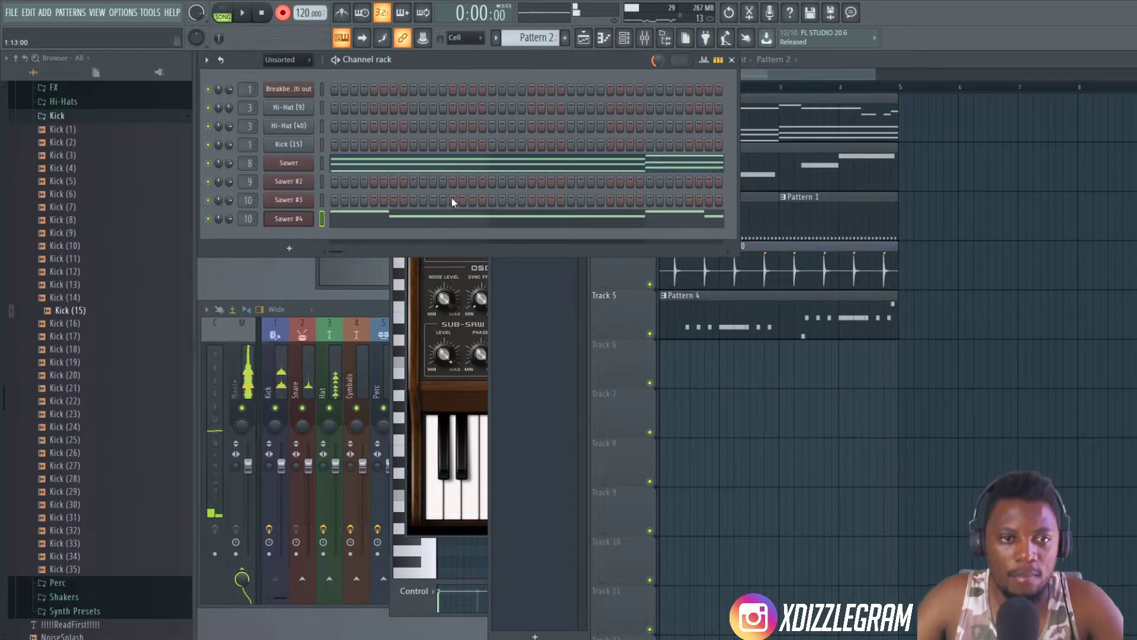
click(456, 215)
key(alt+q)
key(Return)
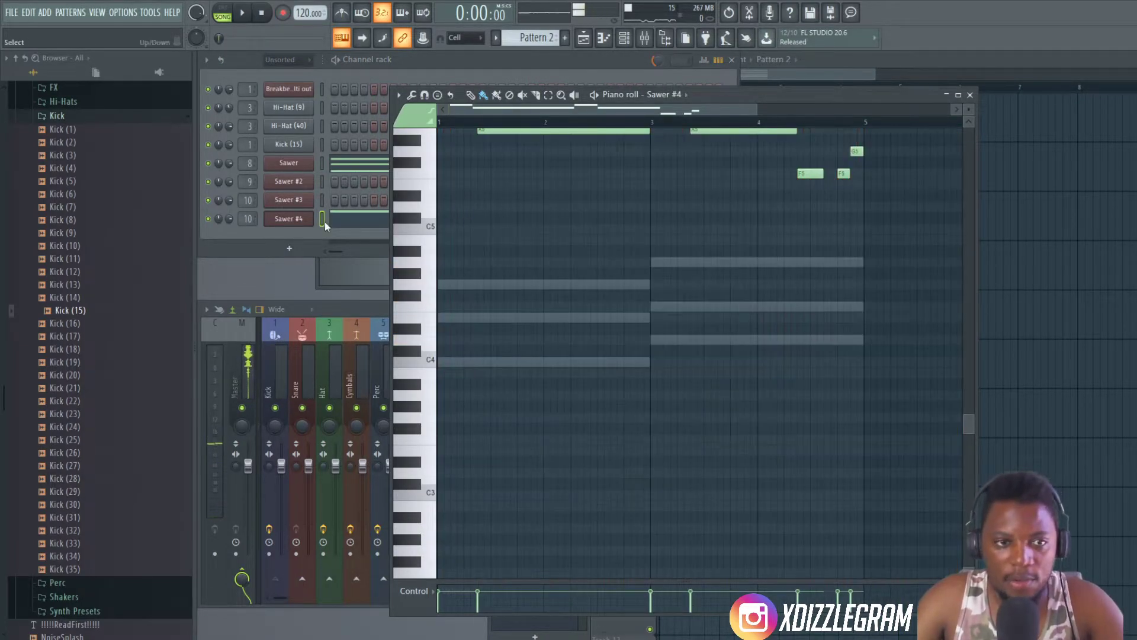
- Move the recorded Sawer #4 notes out of Pattern 2 and paste them into the empty Pattern 5
click(324, 218)
key(KP_Add)
key(KP_Add)
key(KP_Add)
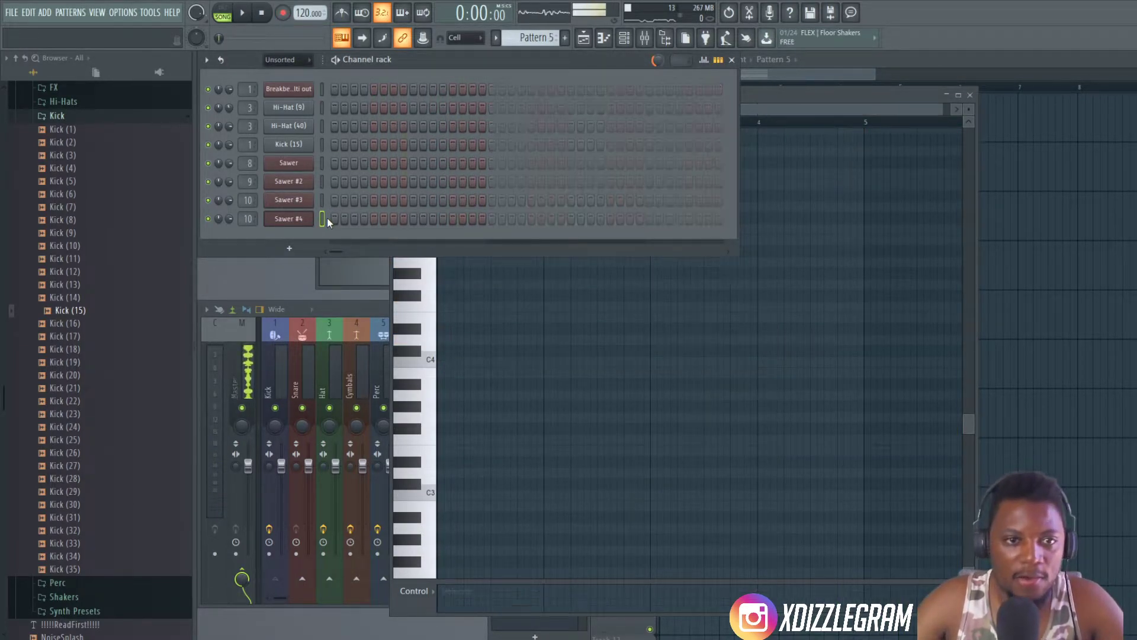
key(ctrl+v)
- Place a Pattern 5 clip at the start of Track 6 in the playlist and open its Sawer #4 notes
click(899, 73)
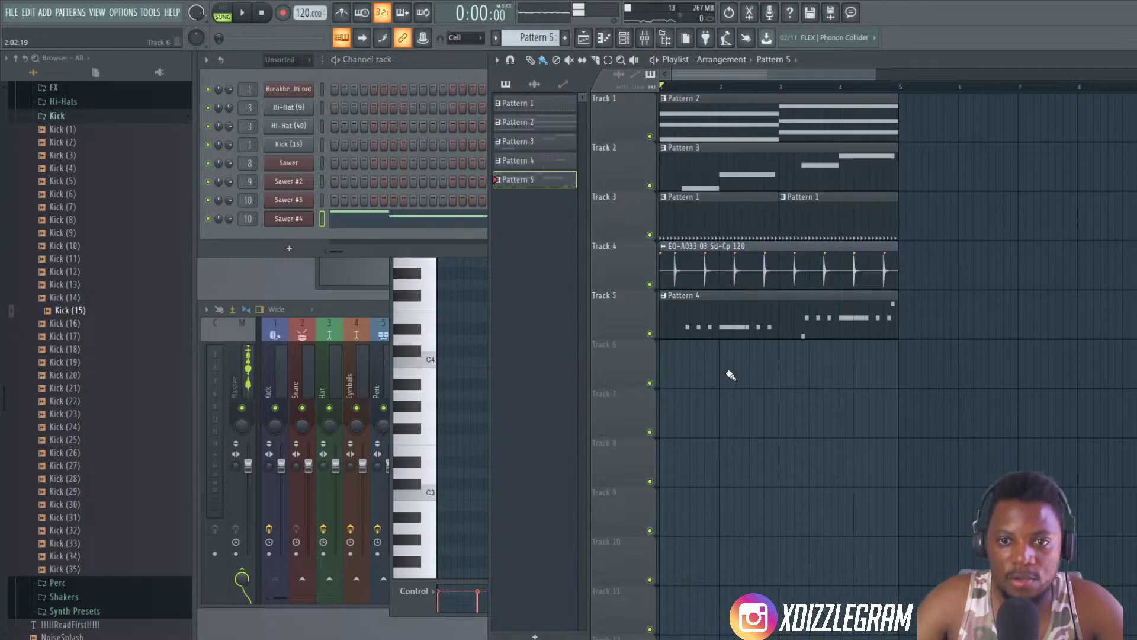
click(665, 359)
double_click(738, 358)
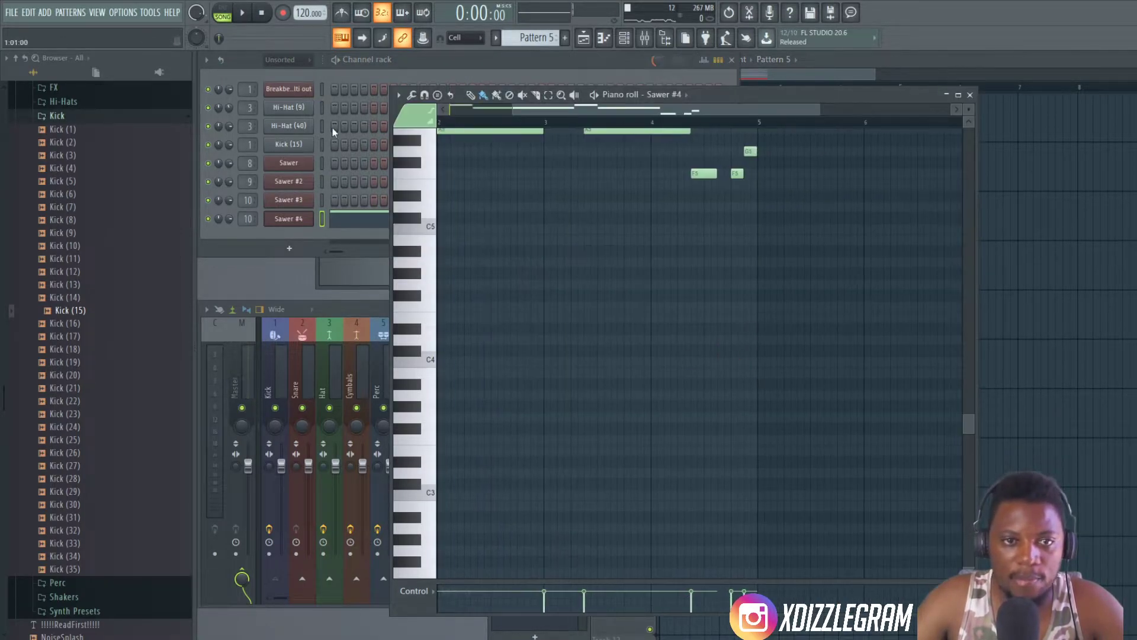
- Play the Sawer #4 lead and rework its ending into a longer F5 followed by G5 and A5
scroll(550, 237, up, 4)
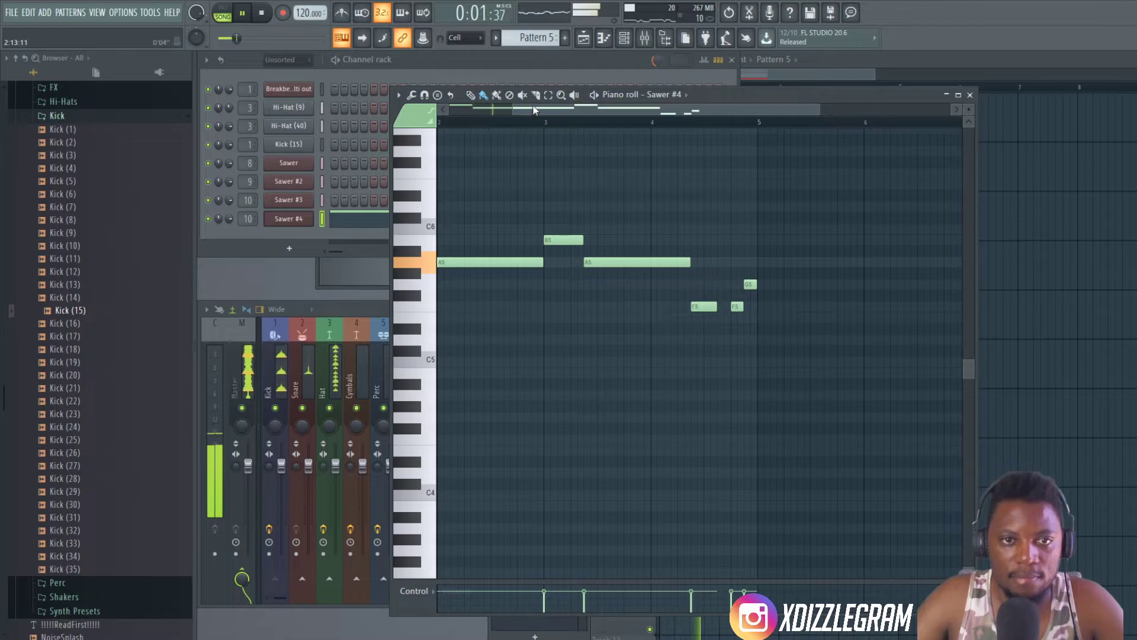
scroll(540, 110, down, 1)
click(350, 119)
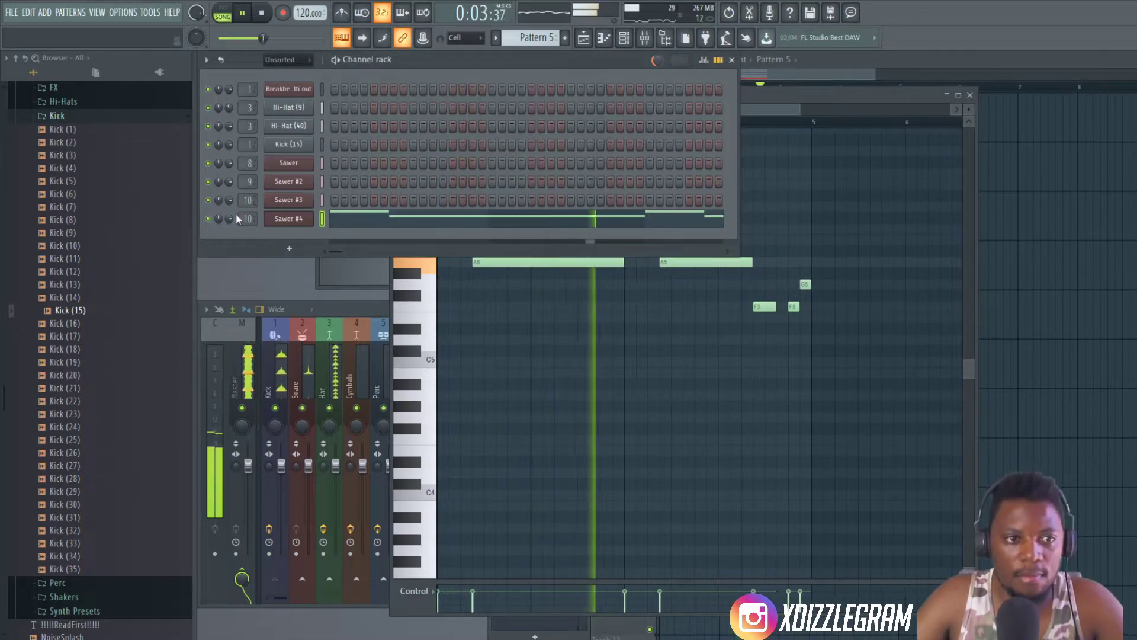
click(774, 131)
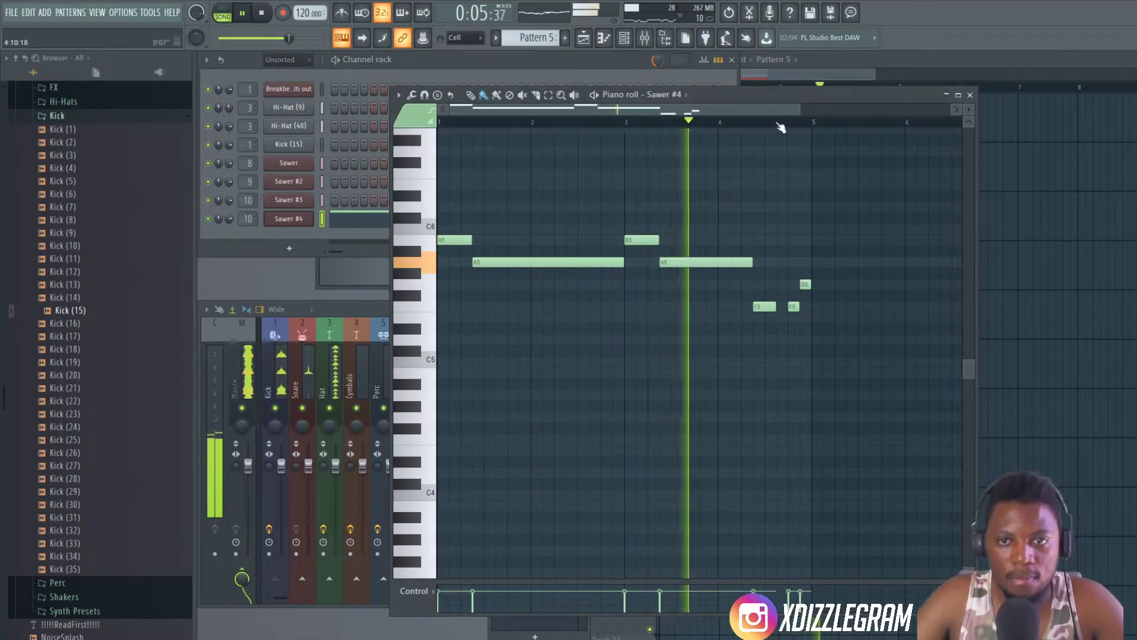
scroll(781, 128, up, 2)
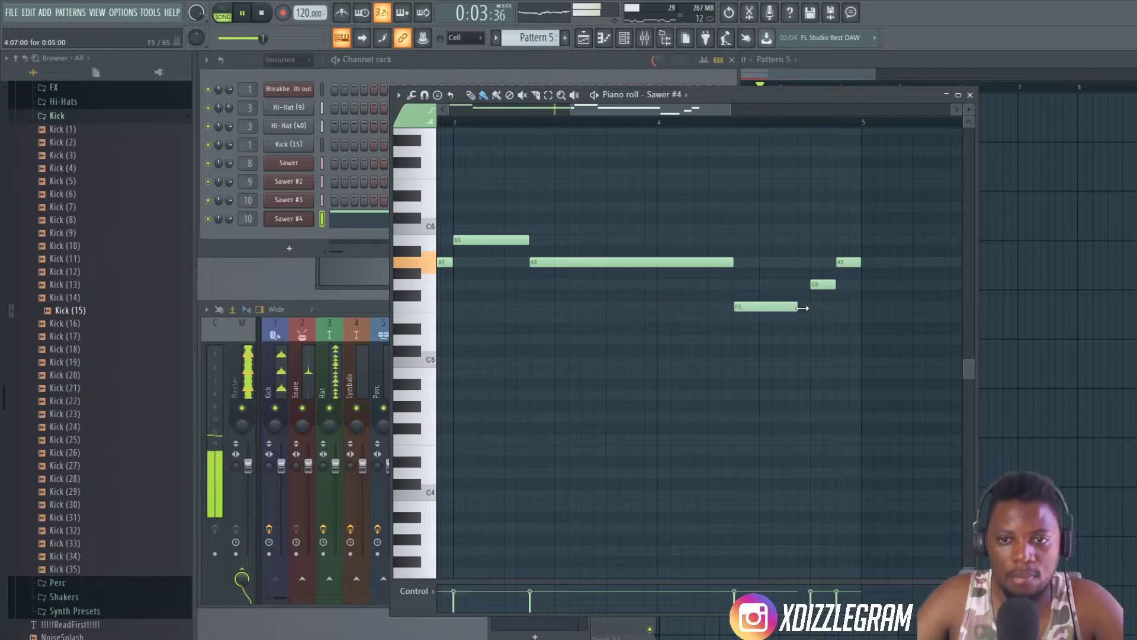
- Stop playback, switch to the empty Pattern 6 and clone the Sawer #4 channel
click(616, 64)
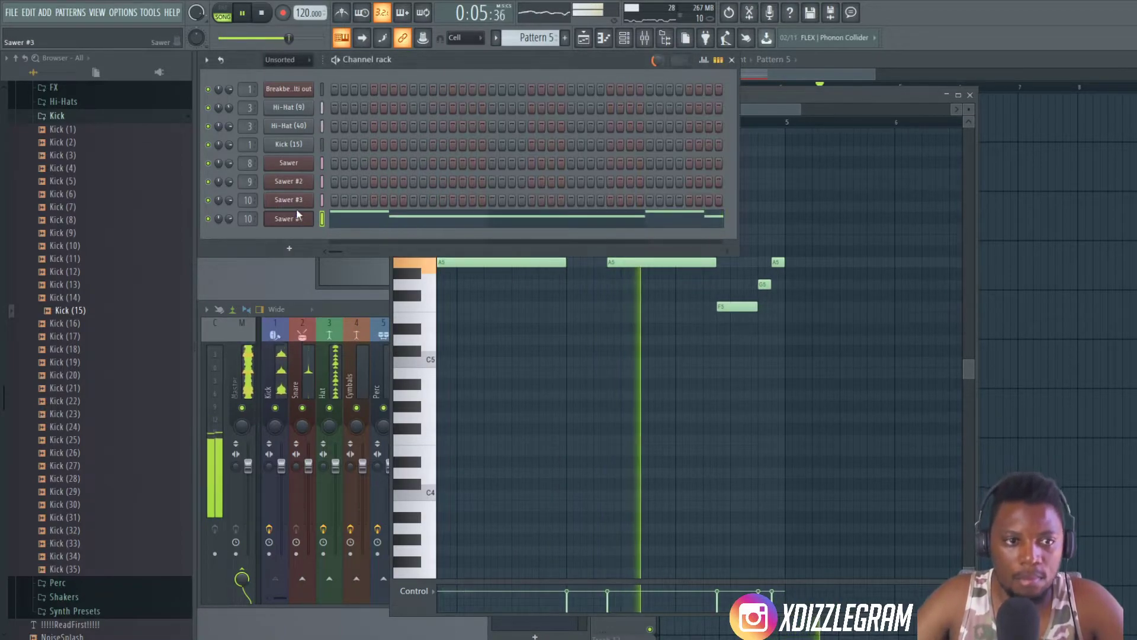
key(space)
key(KP_Add)
right_click(308, 220)
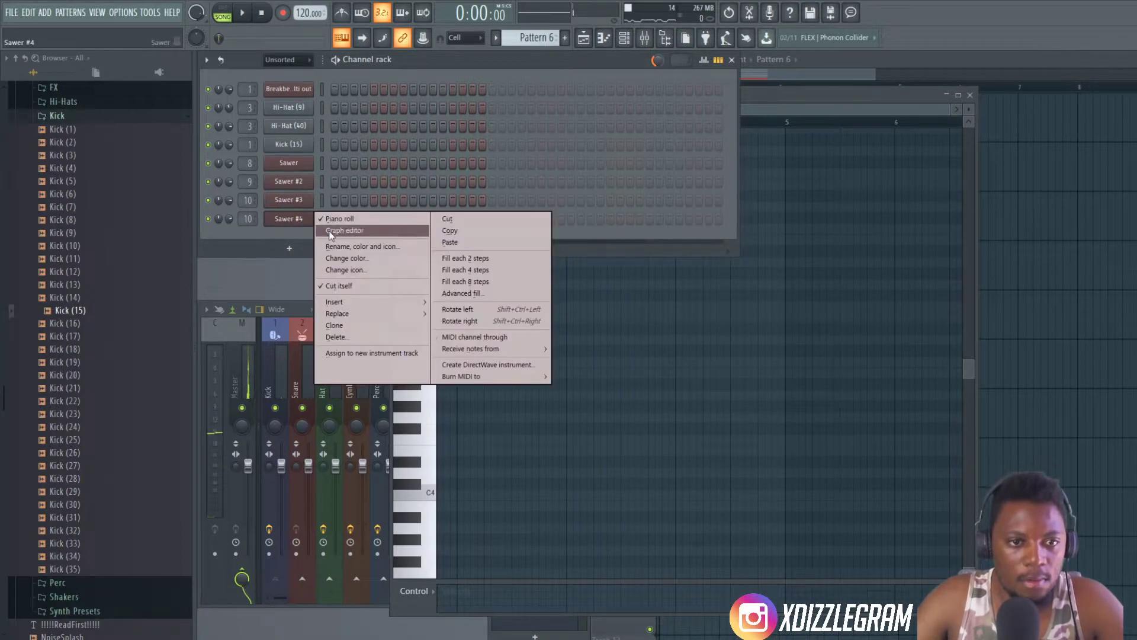
click(349, 327)
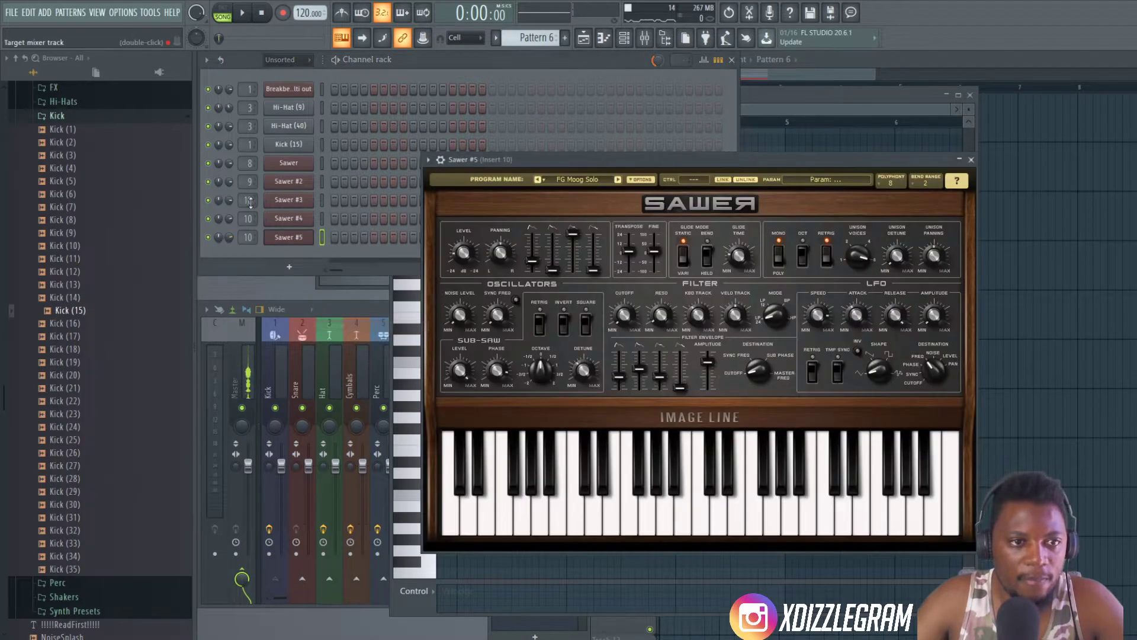
- Route Sawer #4 to mixer track 11 and Sawer #5 to track 13, and move the Sawer window aside
click(249, 235)
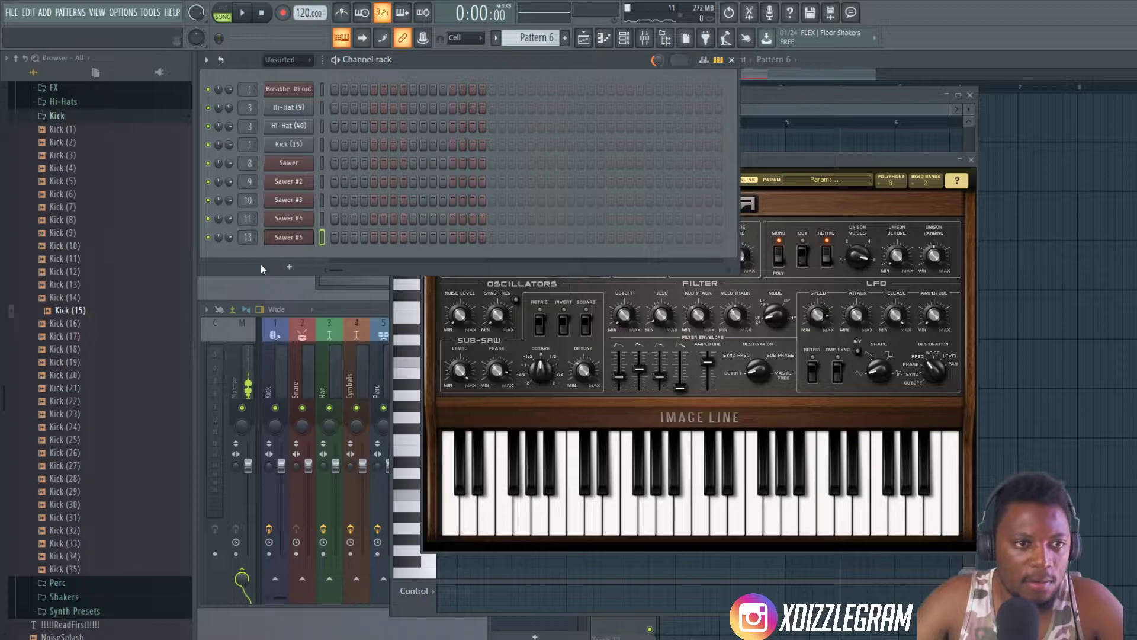
drag(757, 160, 885, 171)
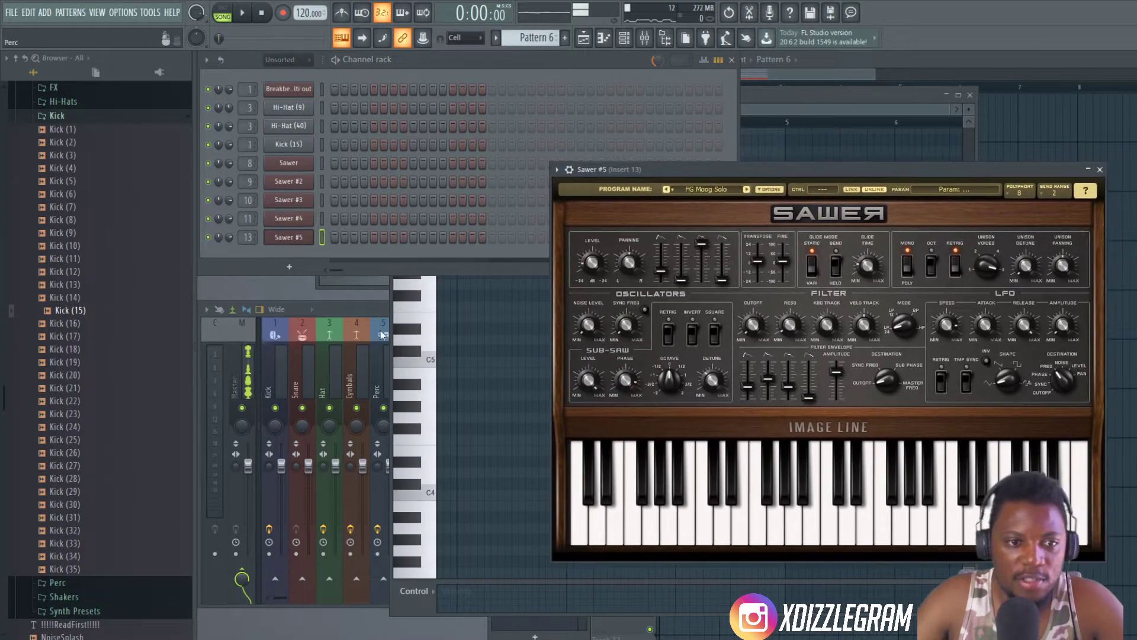
click(373, 309)
click(776, 169)
- Audition presets in Sawer #5's Keys bank and load FG Sharp Bell Syn
key(space)
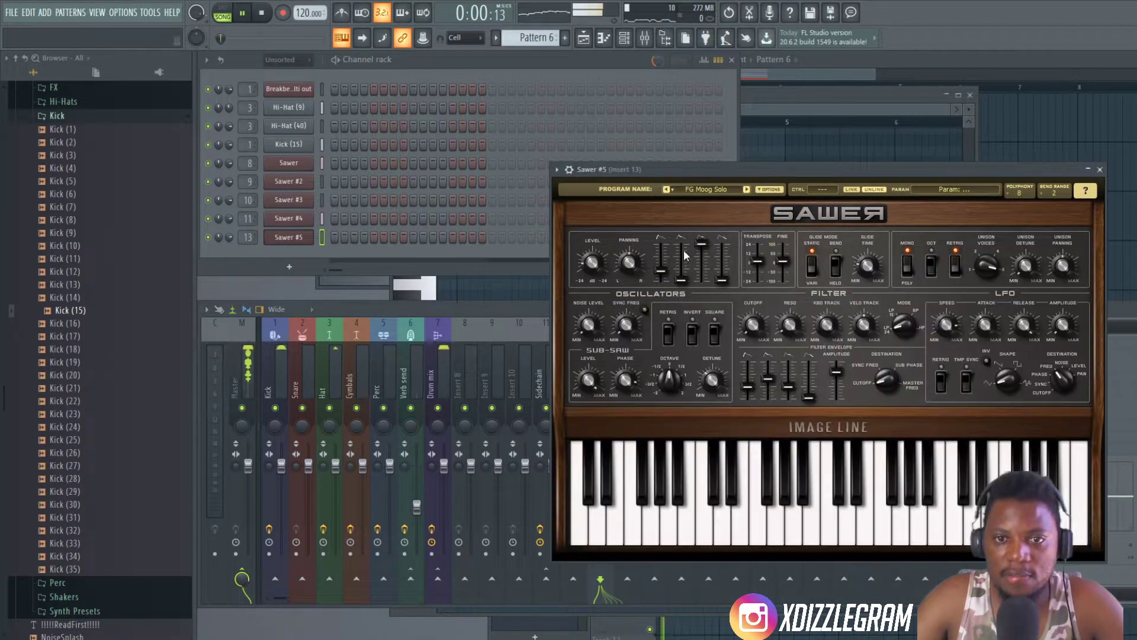
key(space)
click(719, 188)
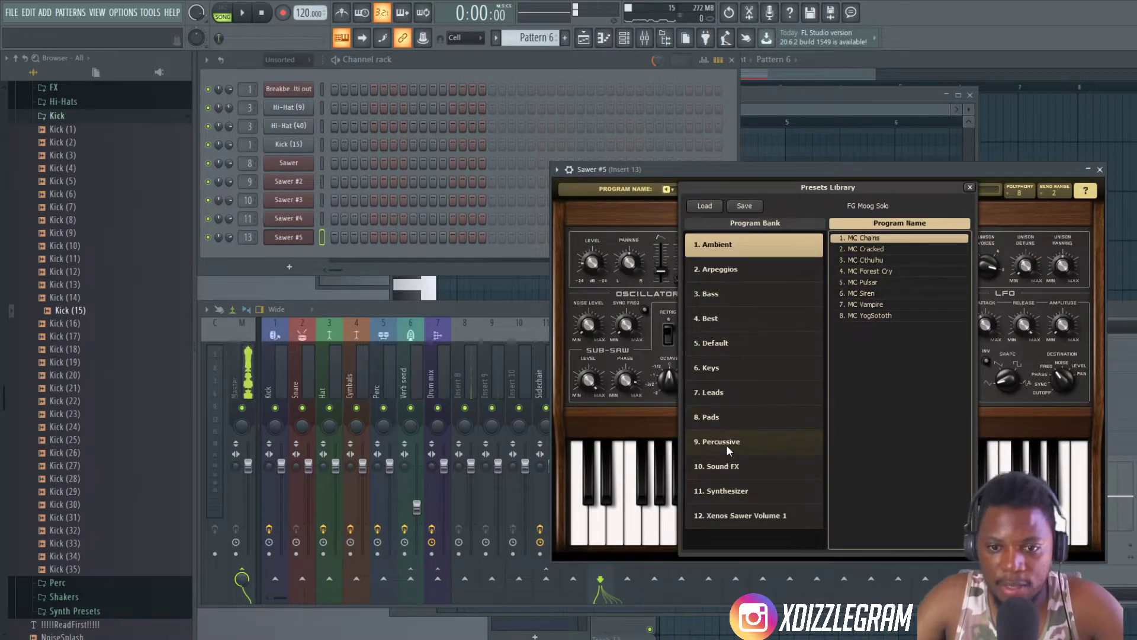
click(807, 360)
scroll(852, 360, down, 3)
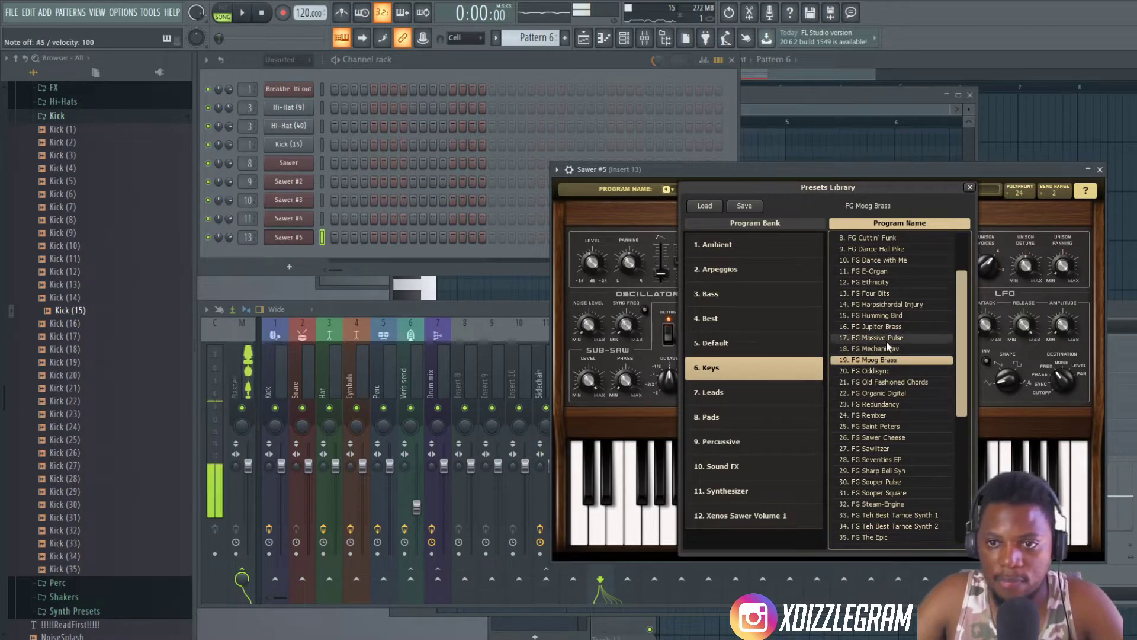
click(888, 475)
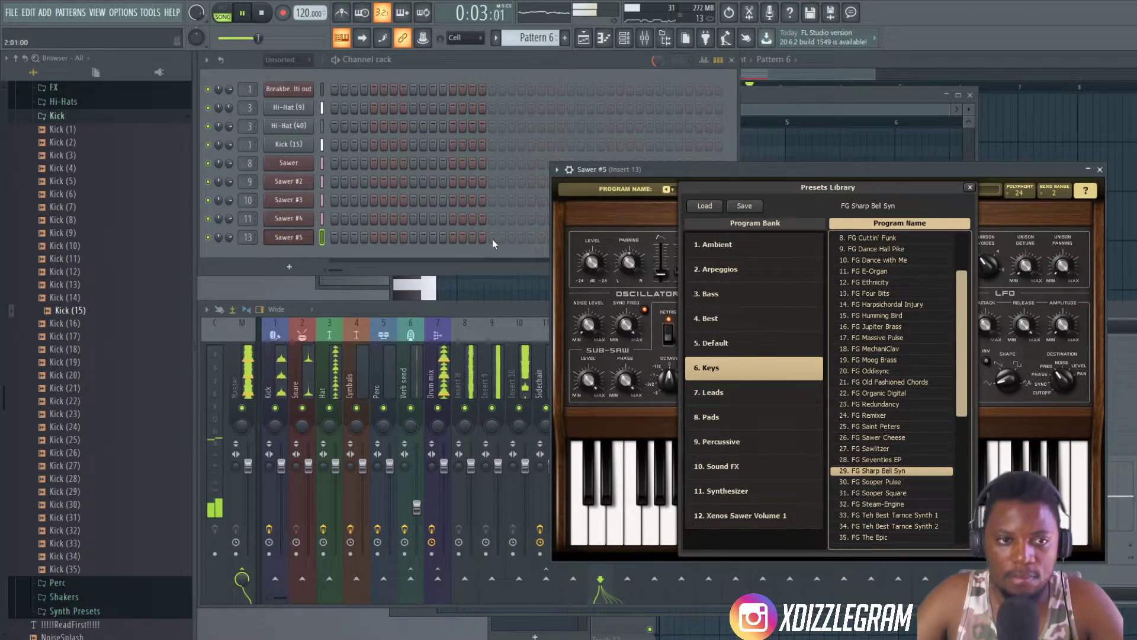
- Select the Pattern 2 clip on Track 1, open Sawer #5's piano roll in that pattern and stop playback
click(868, 59)
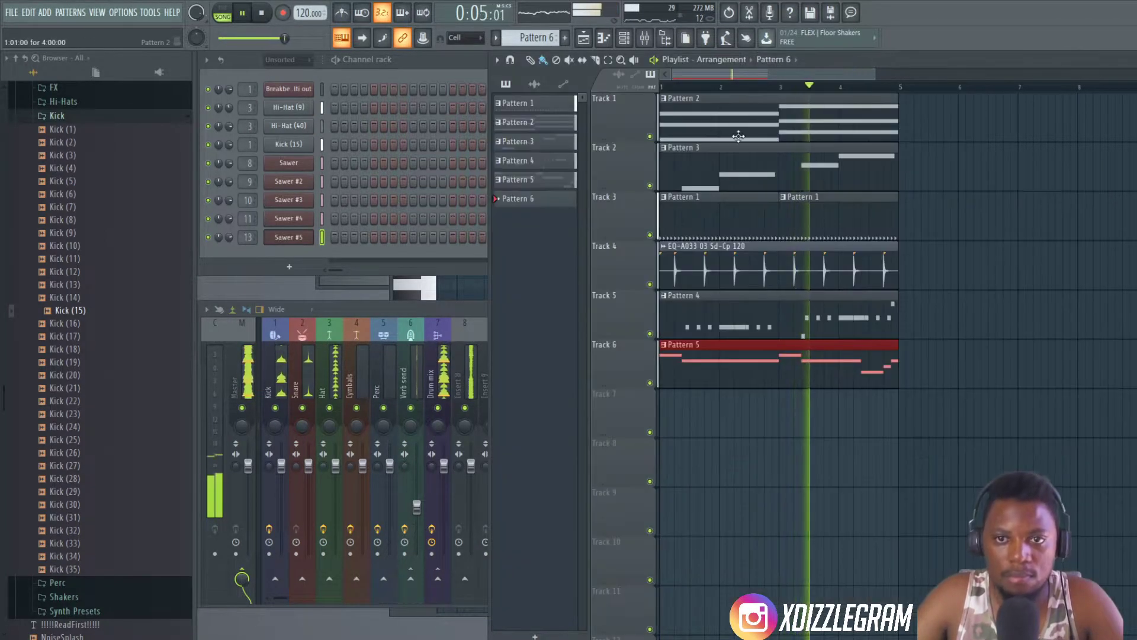
click(744, 120)
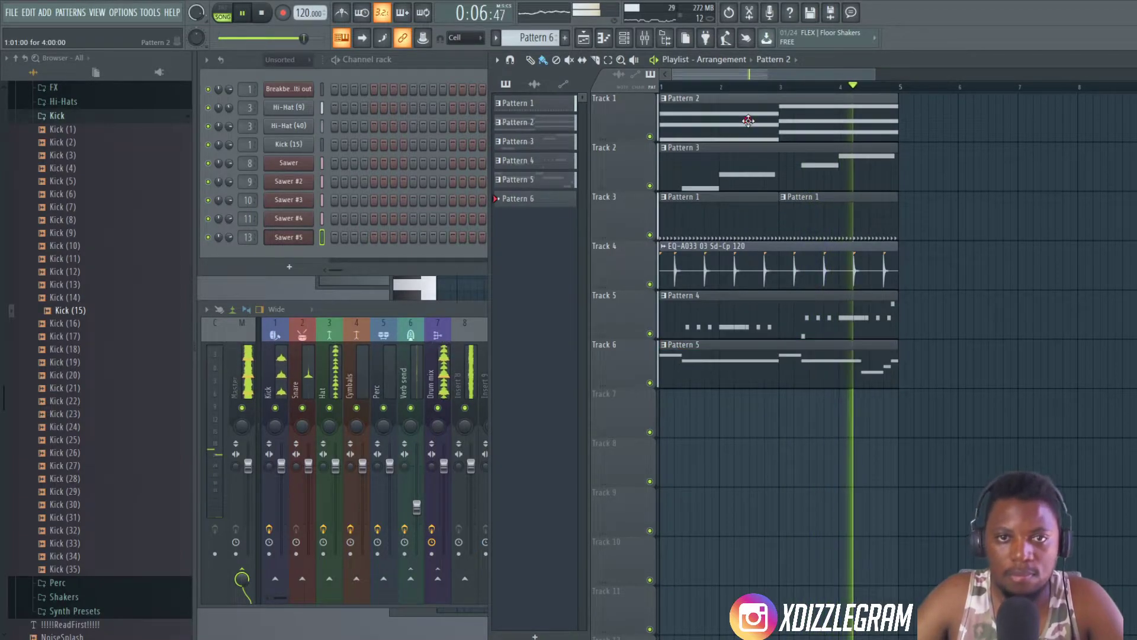
click(433, 58)
right_click(305, 236)
click(378, 237)
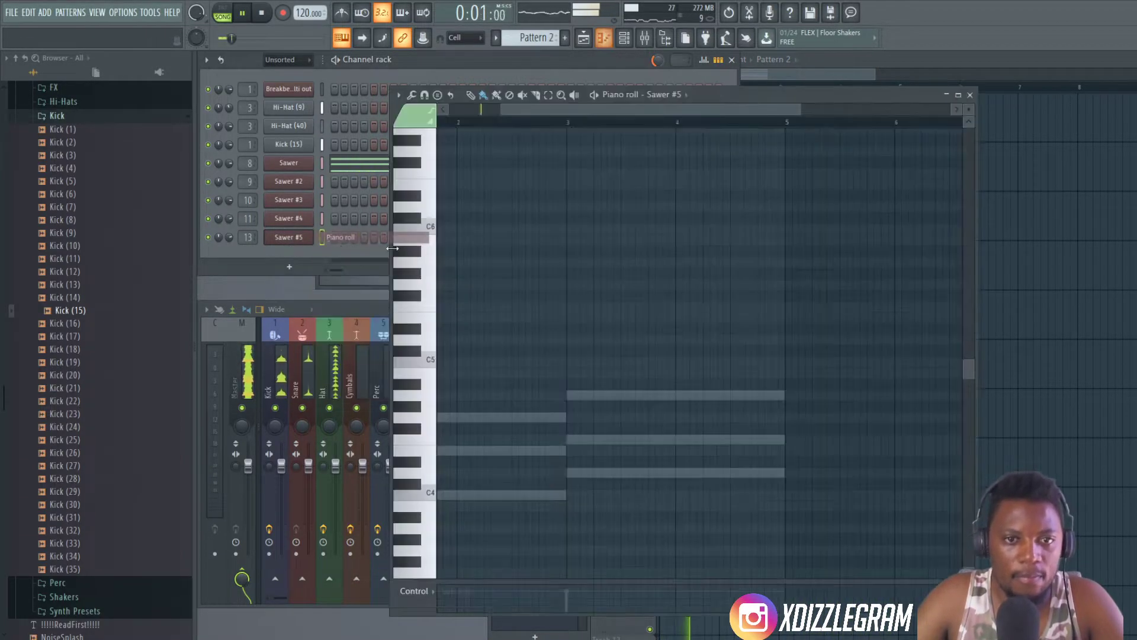
key(space)
- Build a motif of short C4, G4 and E4 notes at the start of bar 1, checking it against playback
scroll(533, 147, down, 3)
drag(532, 111, 462, 116)
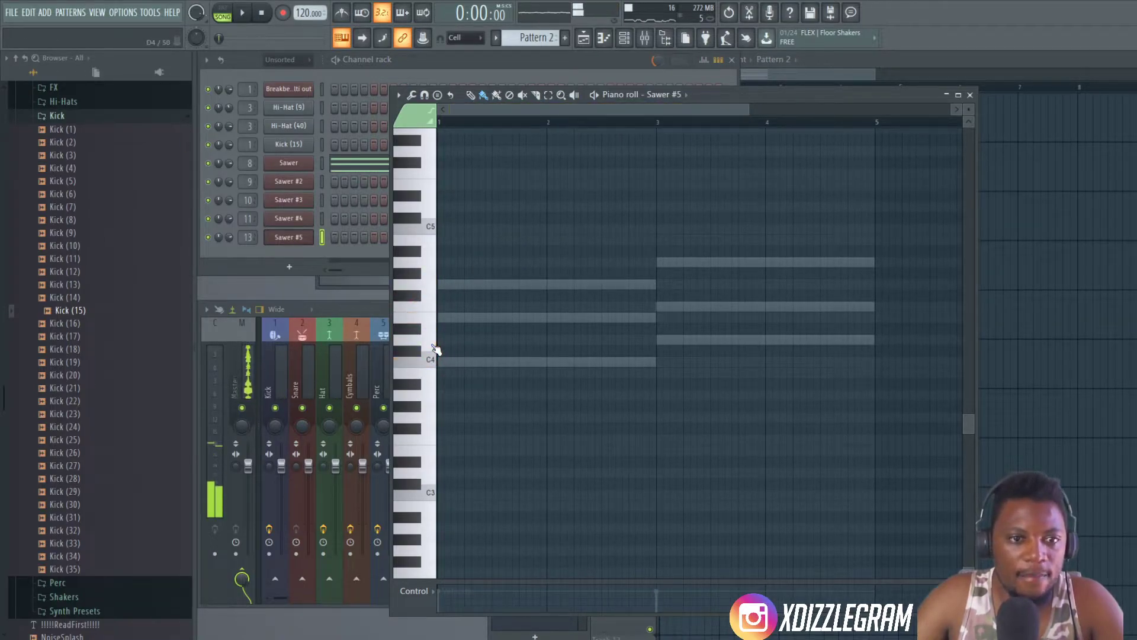
scroll(471, 112, up, 2)
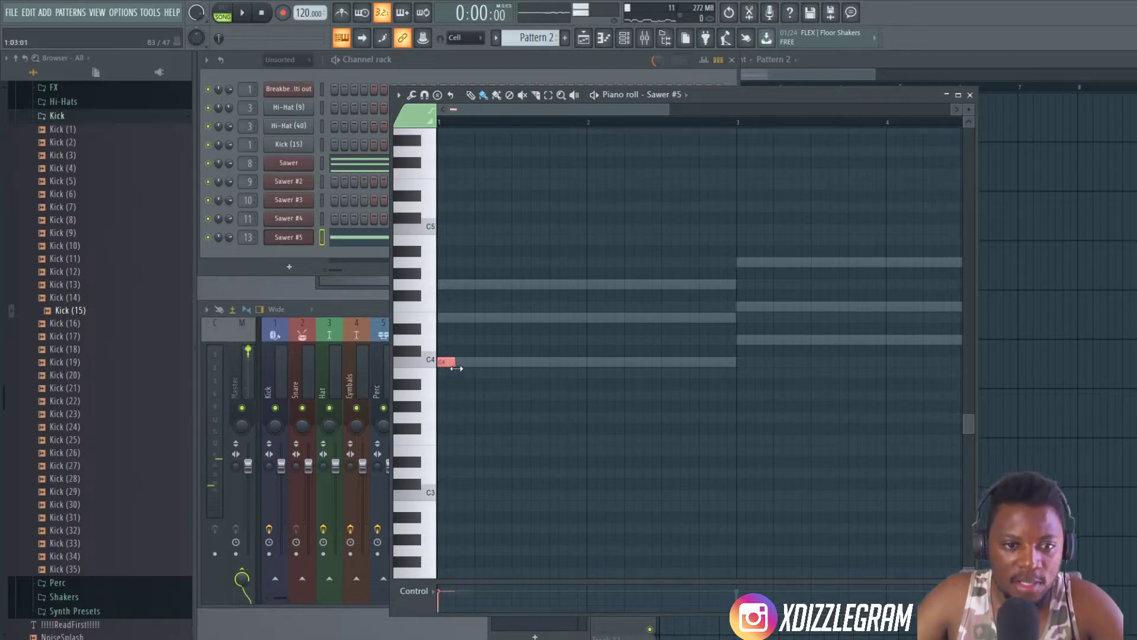
click(462, 317)
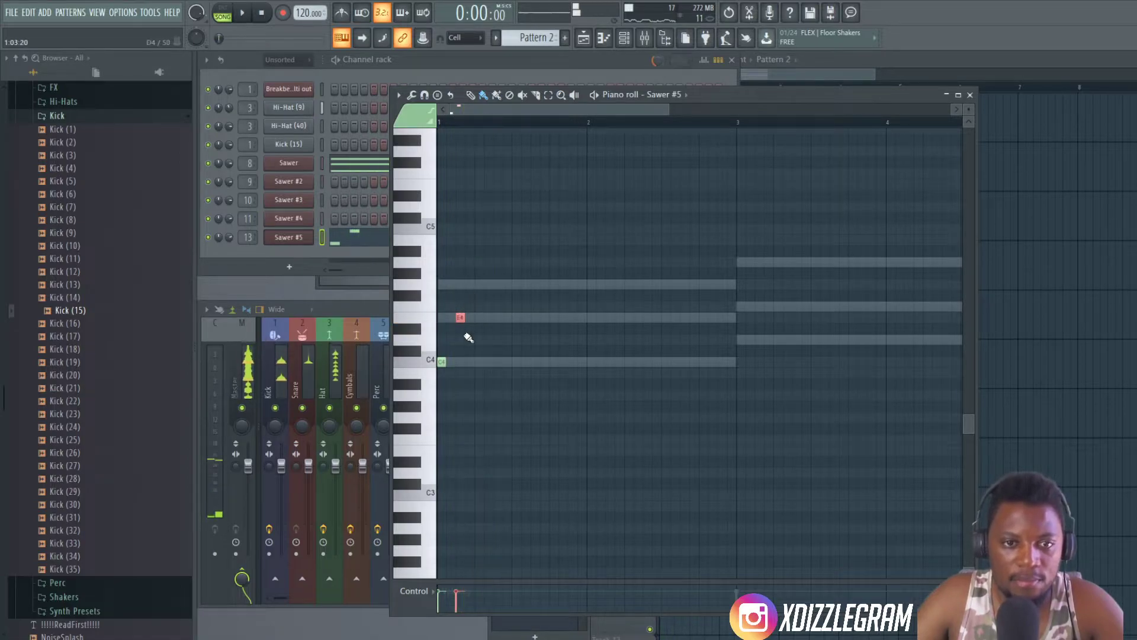
mouse_move(459, 317)
mouse_down()
mouse_move(449, 317)
mouse_move(451, 294)
mouse_move(470, 321)
mouse_up()
key(space)
key(space)
click(470, 261)
key(space)
key(space)
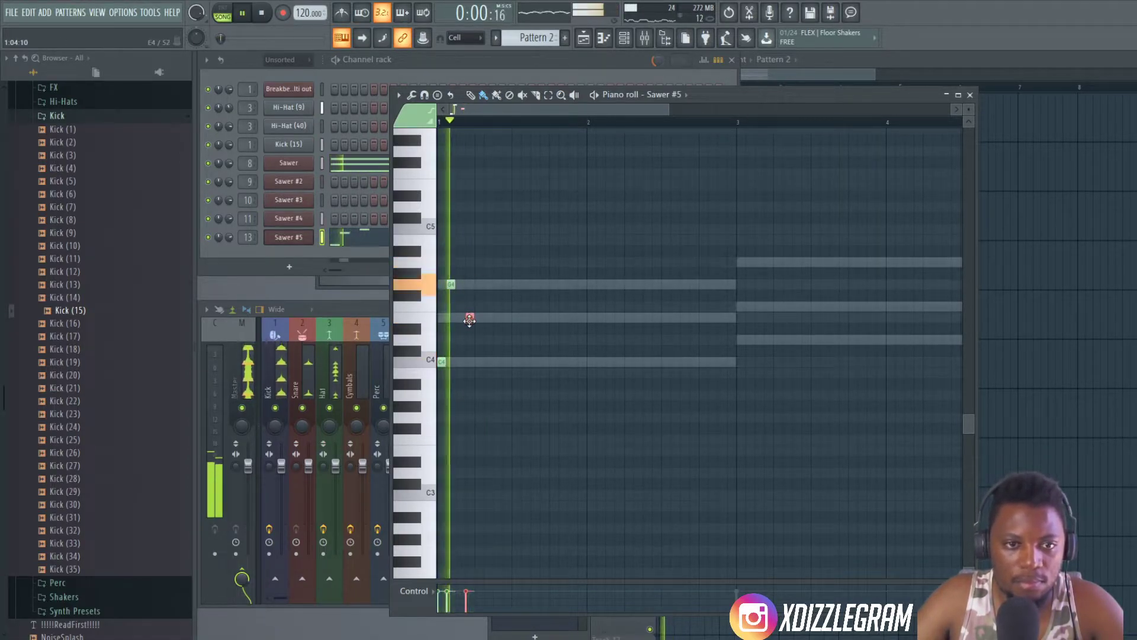
key(space)
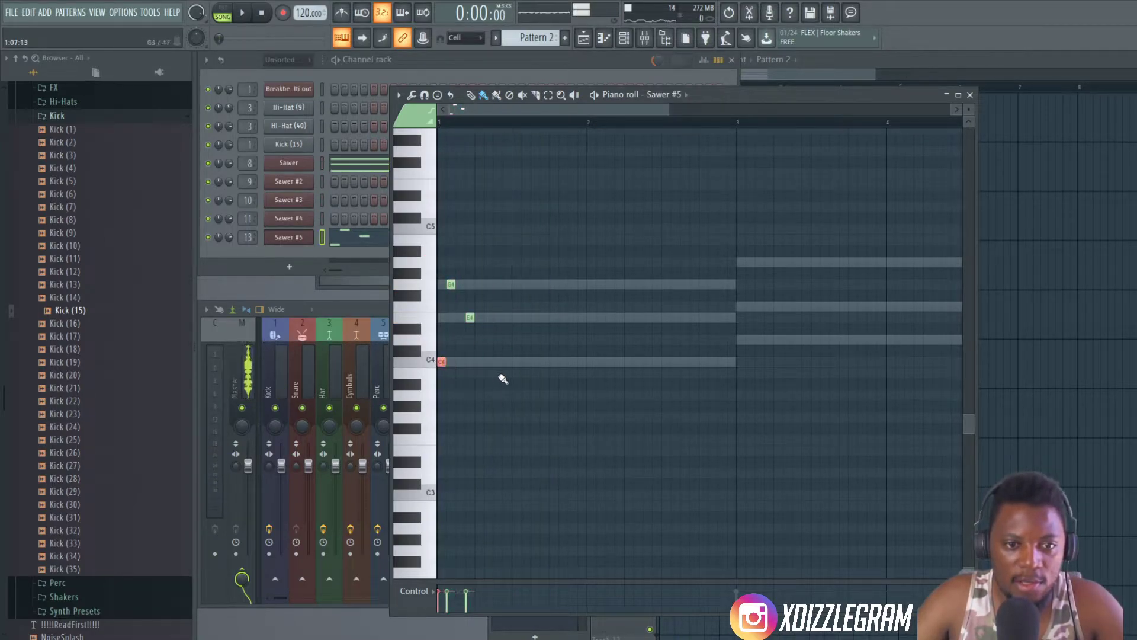
- Select the three motif notes and duplicate them from the third beat of bar 1
drag(442, 307, 439, 279)
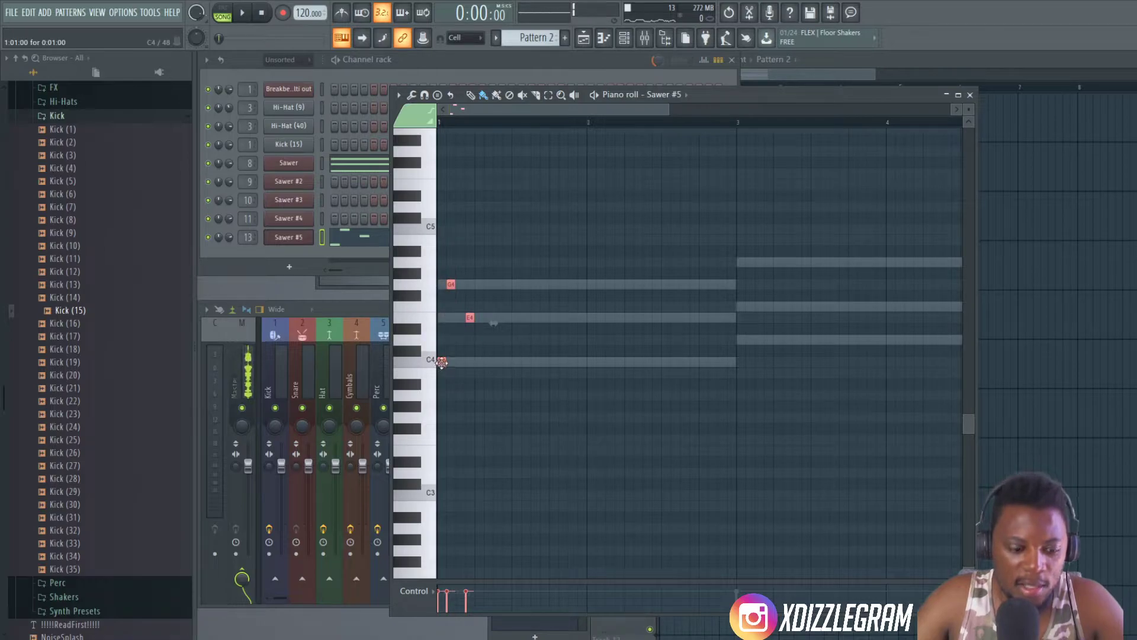
key(space)
drag(478, 363, 513, 363)
click(563, 371)
right_click(563, 371)
scroll(458, 113, up, 3)
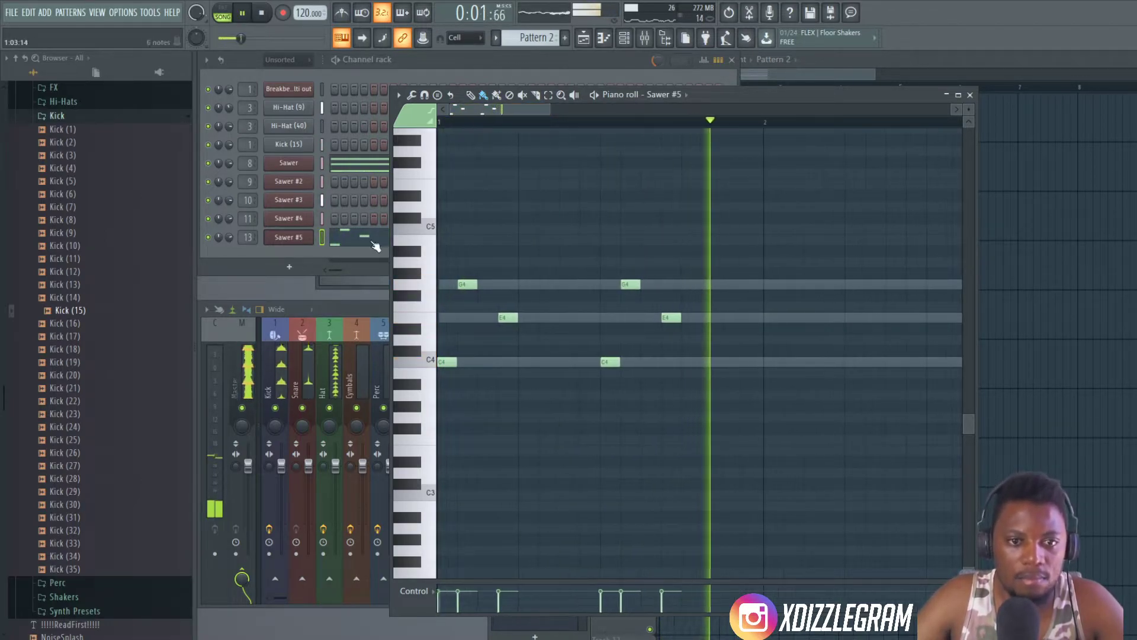
- Raise both C4 notes to D4 and add another E4 after the first motif
drag(446, 338, 446, 340)
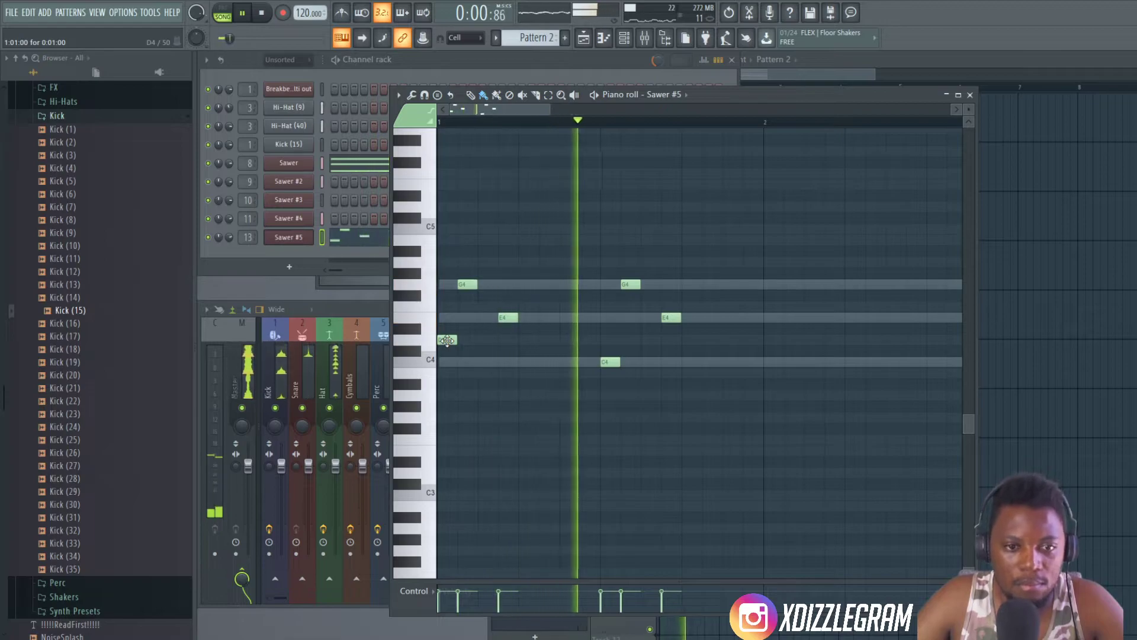
drag(610, 362, 610, 339)
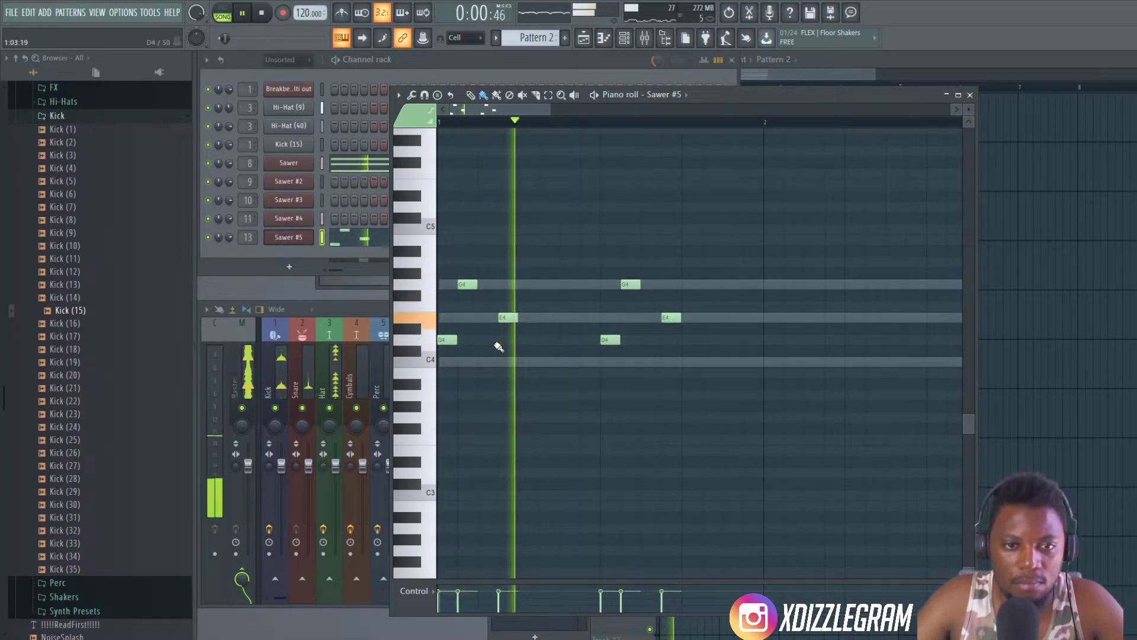
click(549, 318)
key(space)
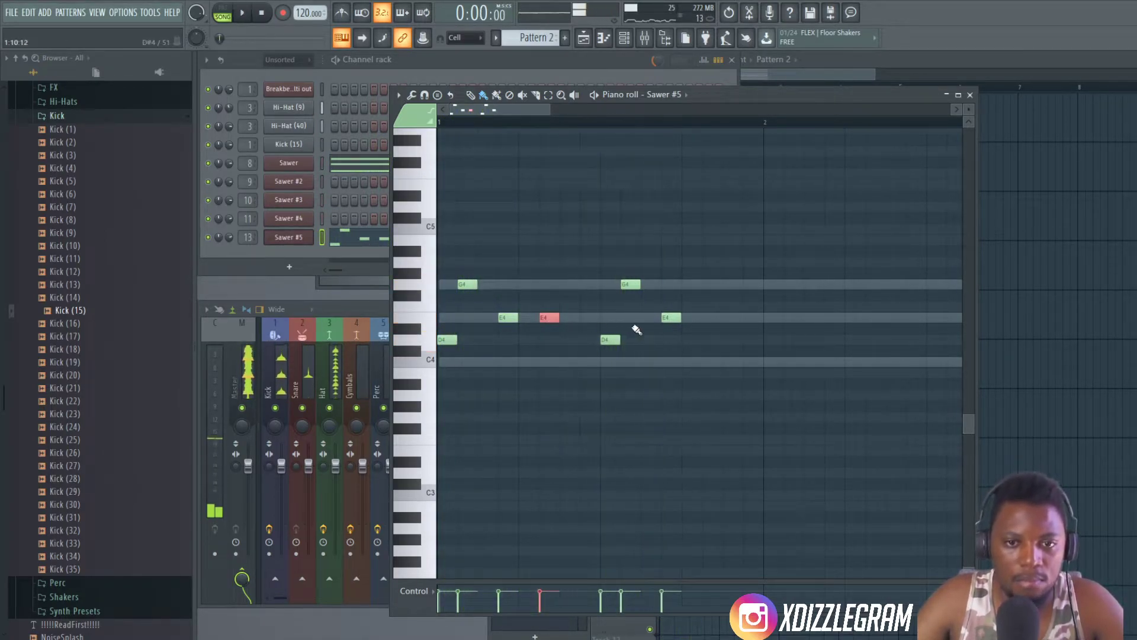
- Add a G4 just before the second D4, then an E4 and a G4 at the end of bar 1
click(590, 285)
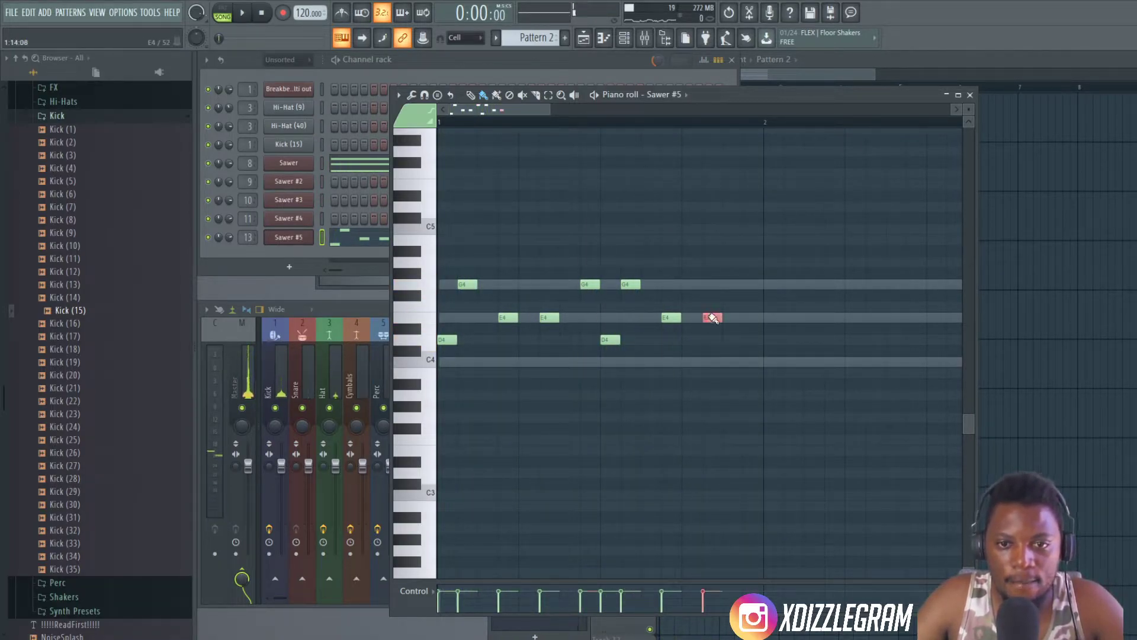
click(753, 319)
key(space)
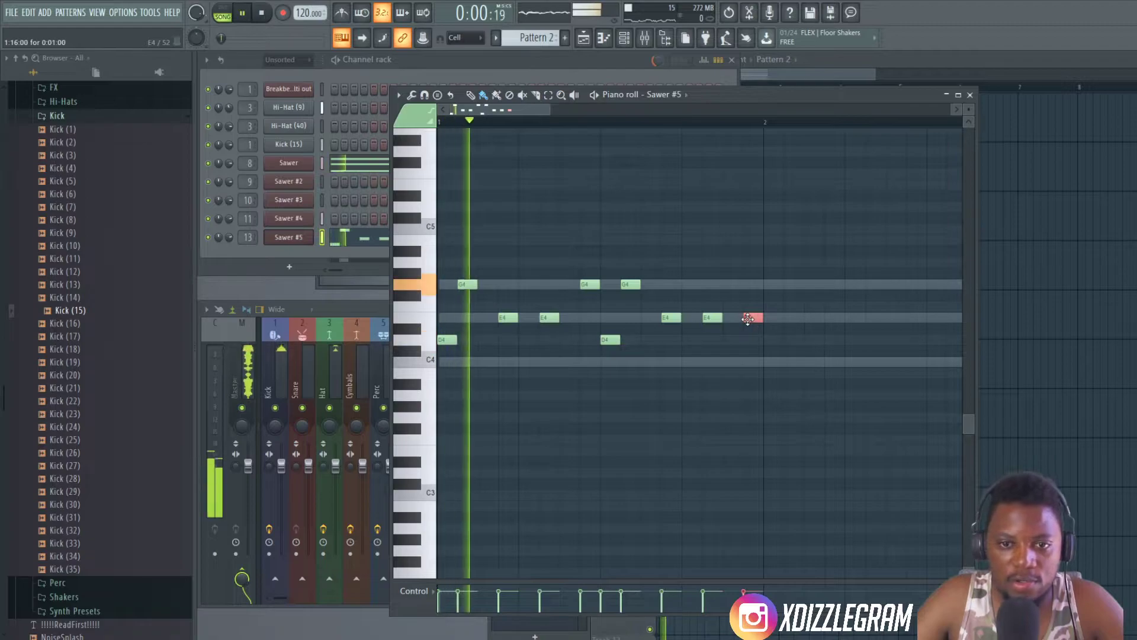
drag(752, 317, 753, 284)
- Replace the opening D4 note, trying other pitches during playback and placing it on C#4
click(447, 341)
right_click(447, 340)
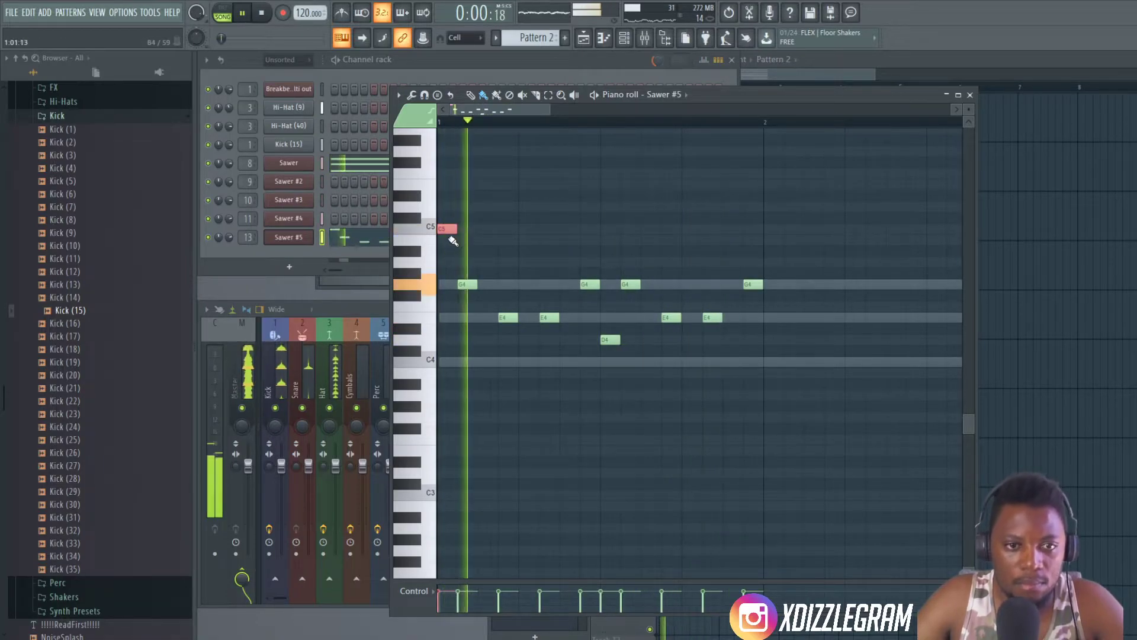
click(445, 318)
drag(444, 320, 446, 351)
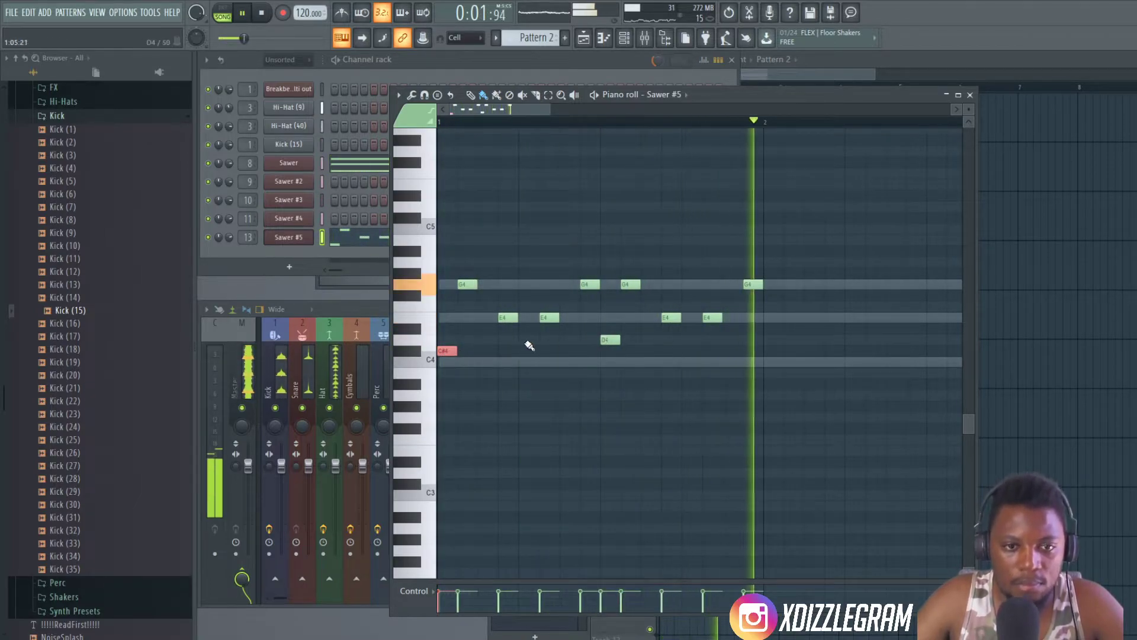
- Raise the opening C#4 note to D4 and duplicate the whole bar 1 motif into bar 2
drag(447, 351, 447, 340)
scroll(501, 122, down, 2)
drag(595, 411, 438, 247)
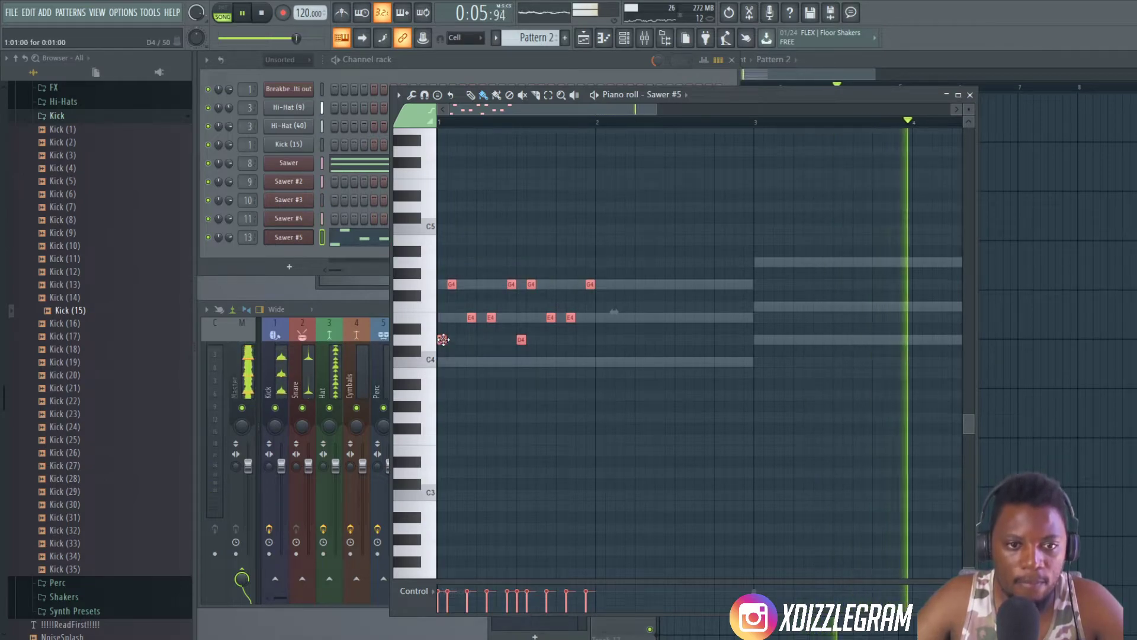
drag(443, 342, 602, 336)
key(space)
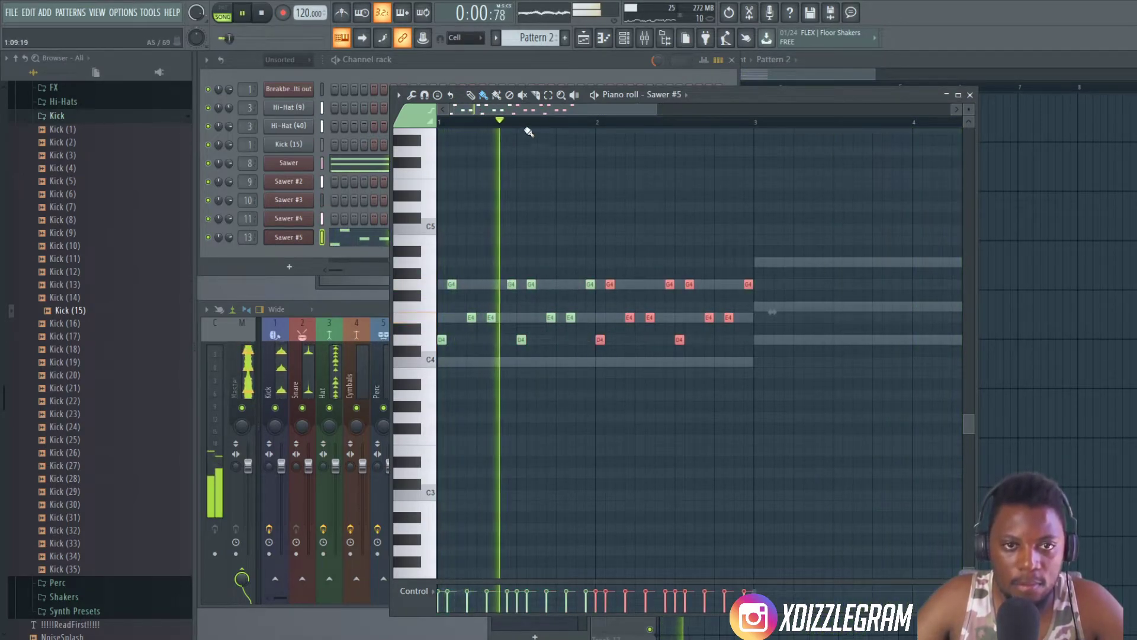
- Select all notes of the two-bar arpeggio and duplicate them into bars 3 and 4
scroll(527, 127, down, 1)
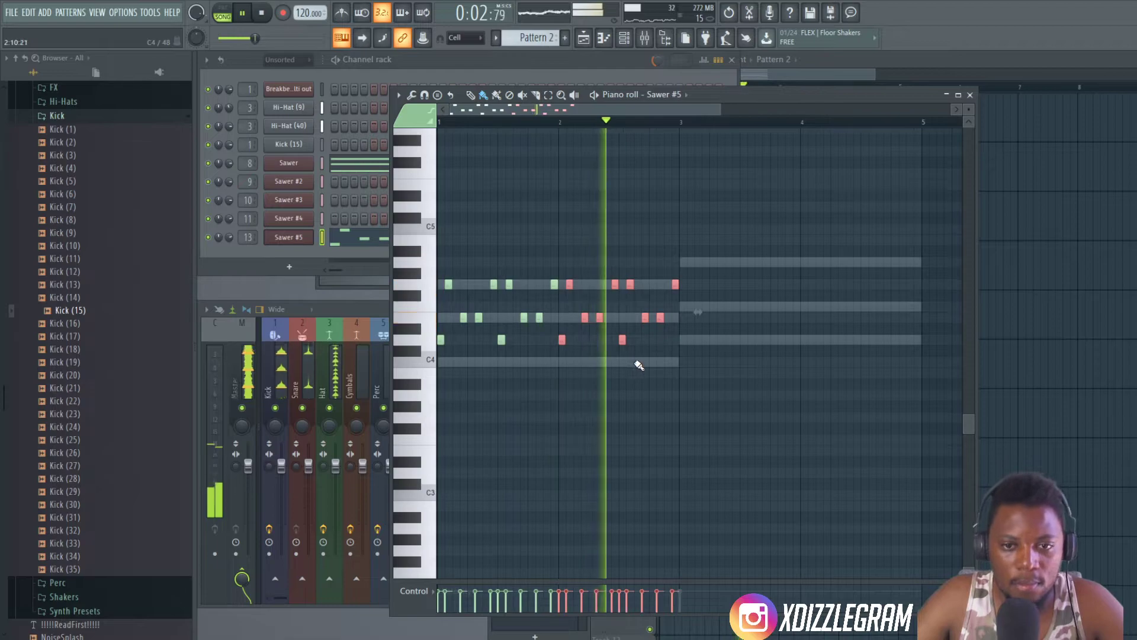
key(space)
key(ctrl+a)
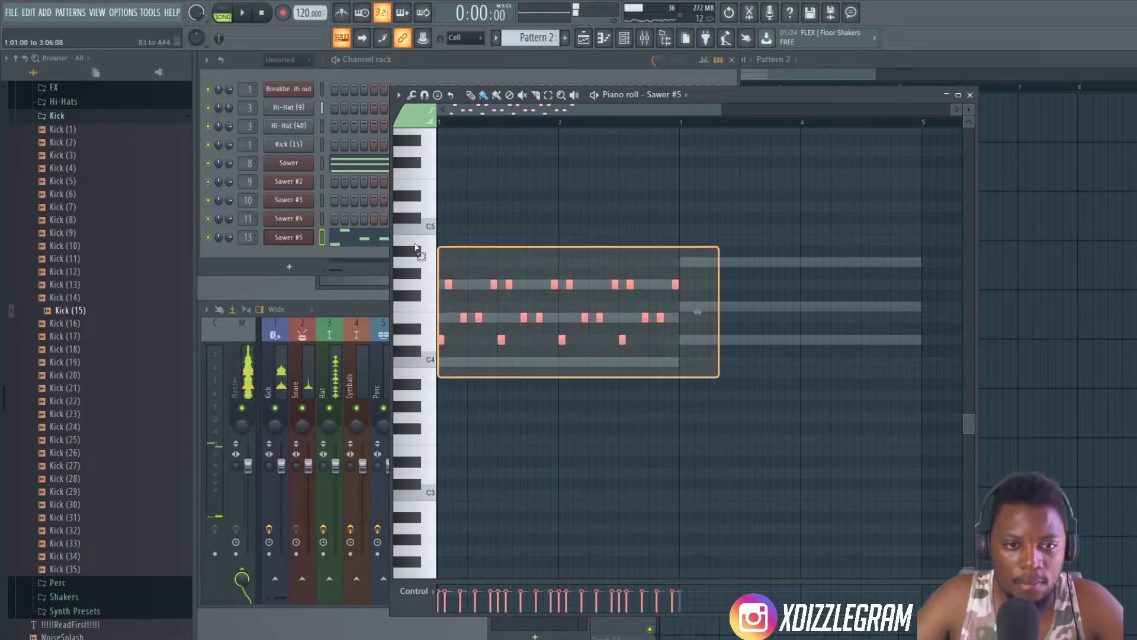
drag(440, 343, 685, 343)
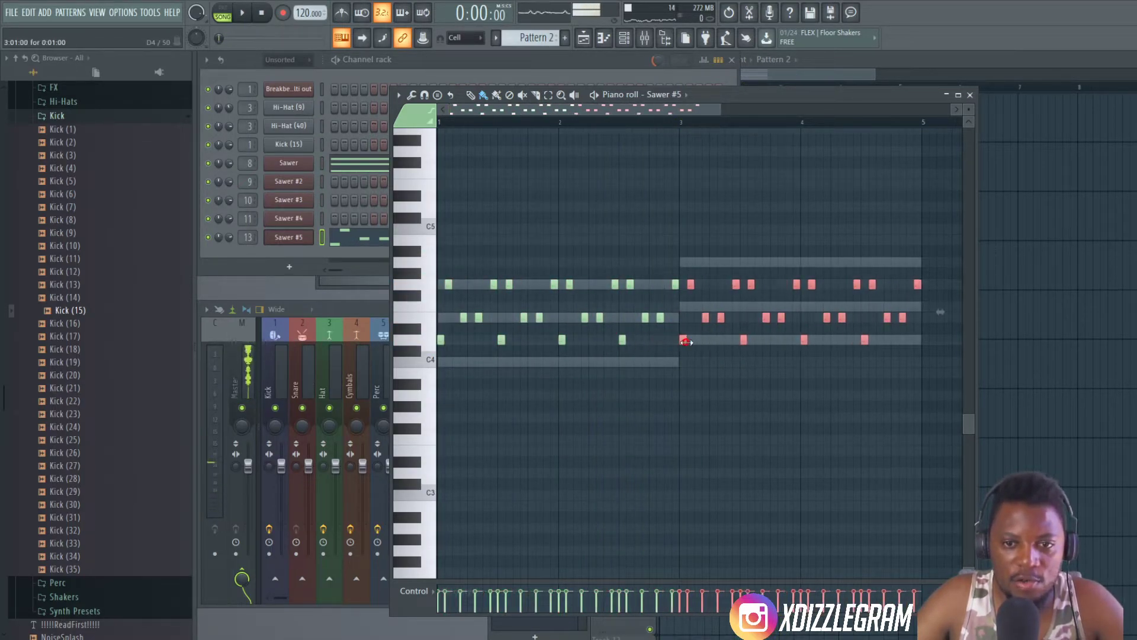
- Play back the four-bar arpeggio and check its notes against the ghost chords
key(space)
scroll(555, 130, down, 3)
scroll(558, 118, down, 2)
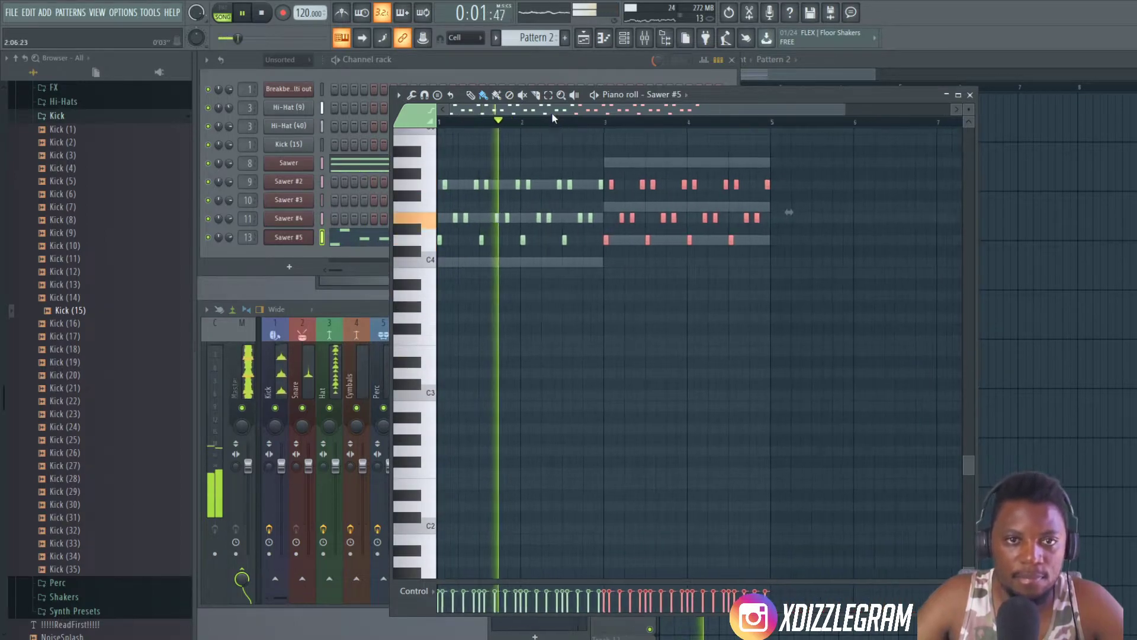
scroll(584, 233, up, 3)
scroll(609, 125, up, 2)
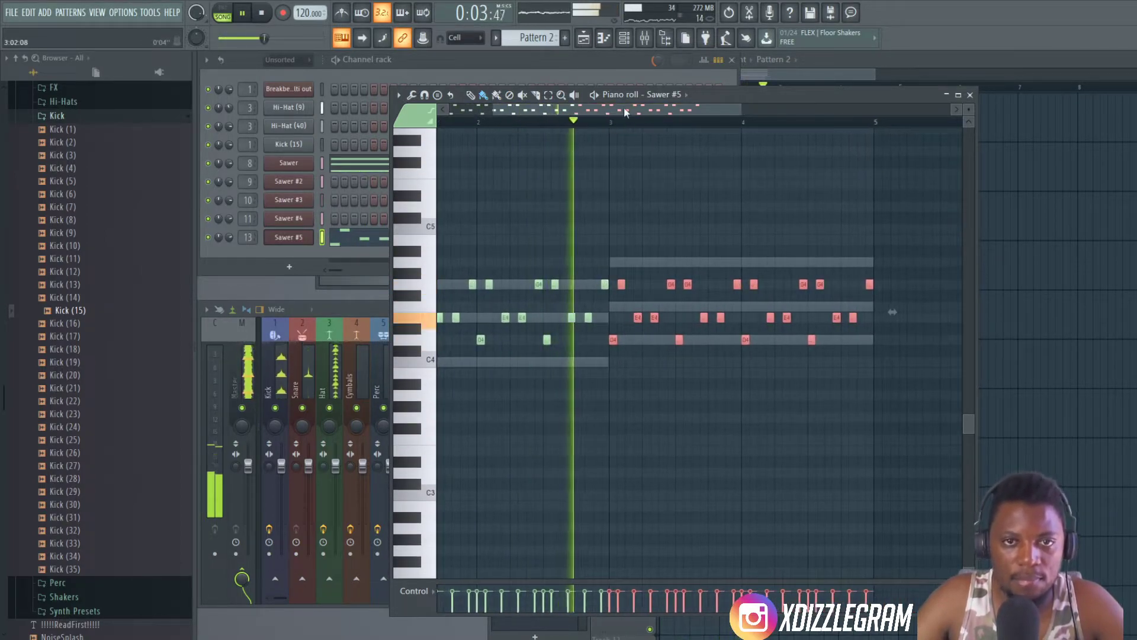
drag(626, 110, 659, 113)
scroll(597, 119, down, 2)
click(521, 229)
right_click(519, 230)
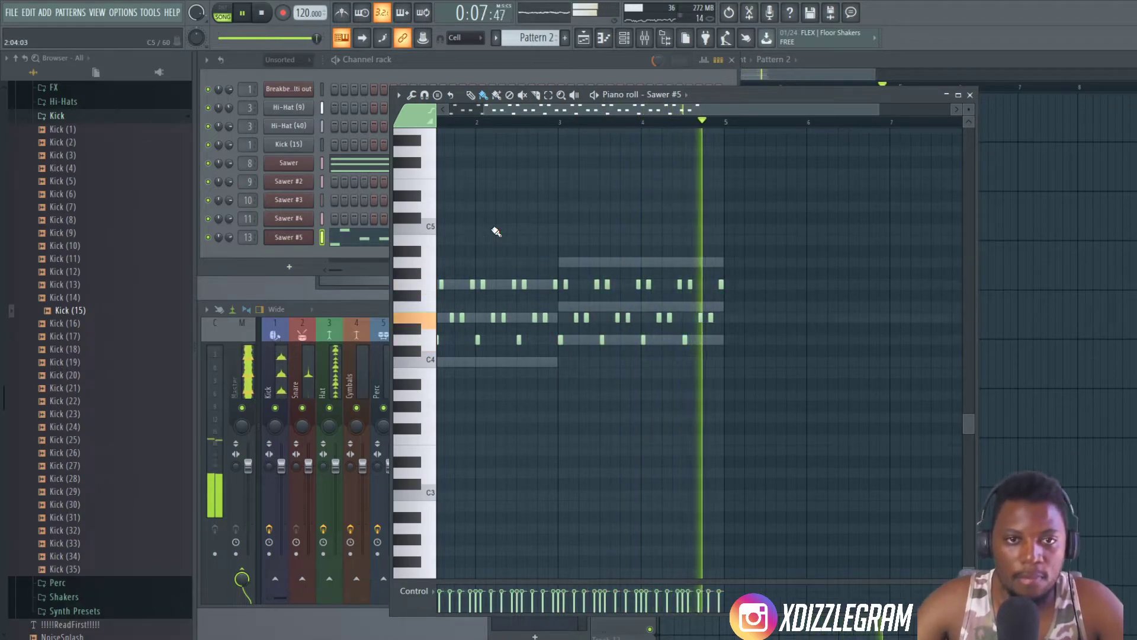
key(space)
- Transpose the entire Sawer #5 arpeggio up one octave
scroll(508, 215, down, 1)
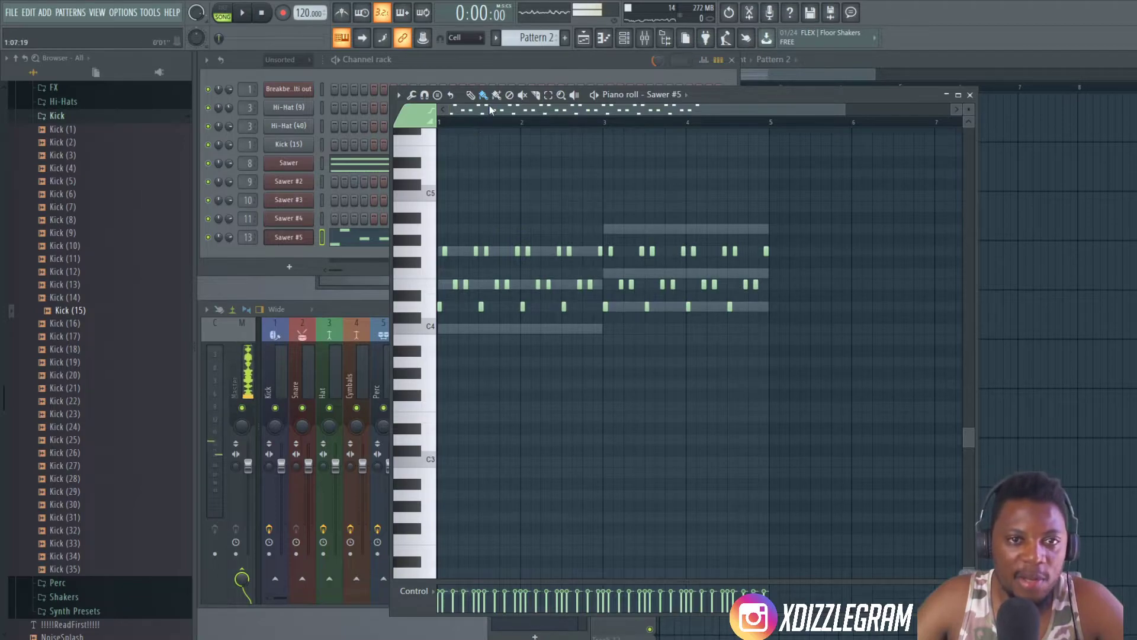
scroll(496, 183, up, 1)
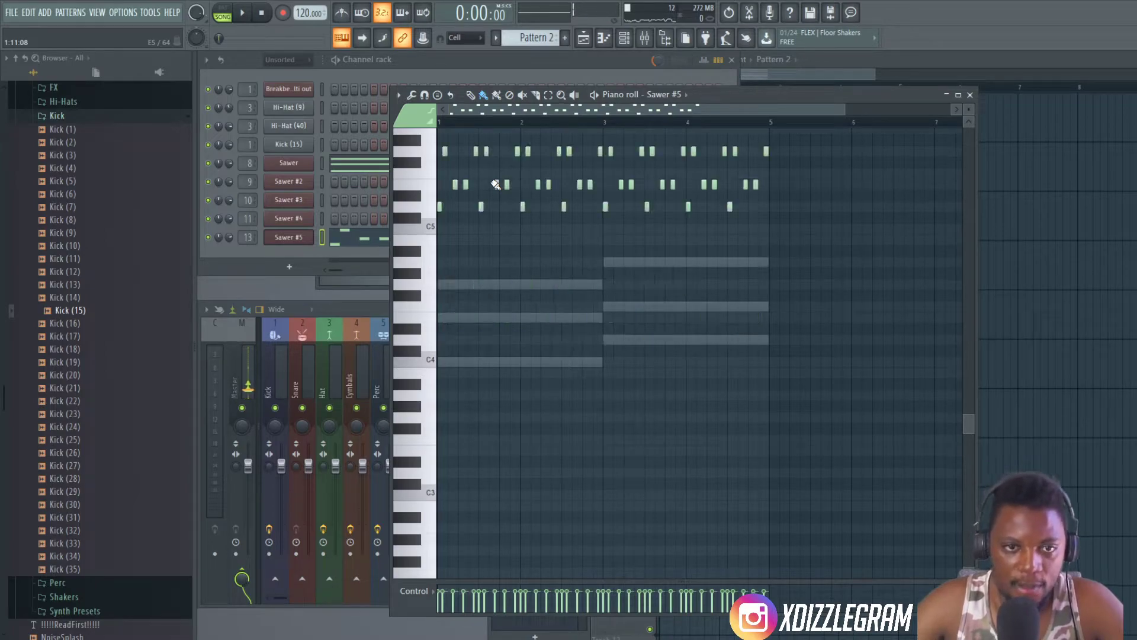
key(ctrl+Up)
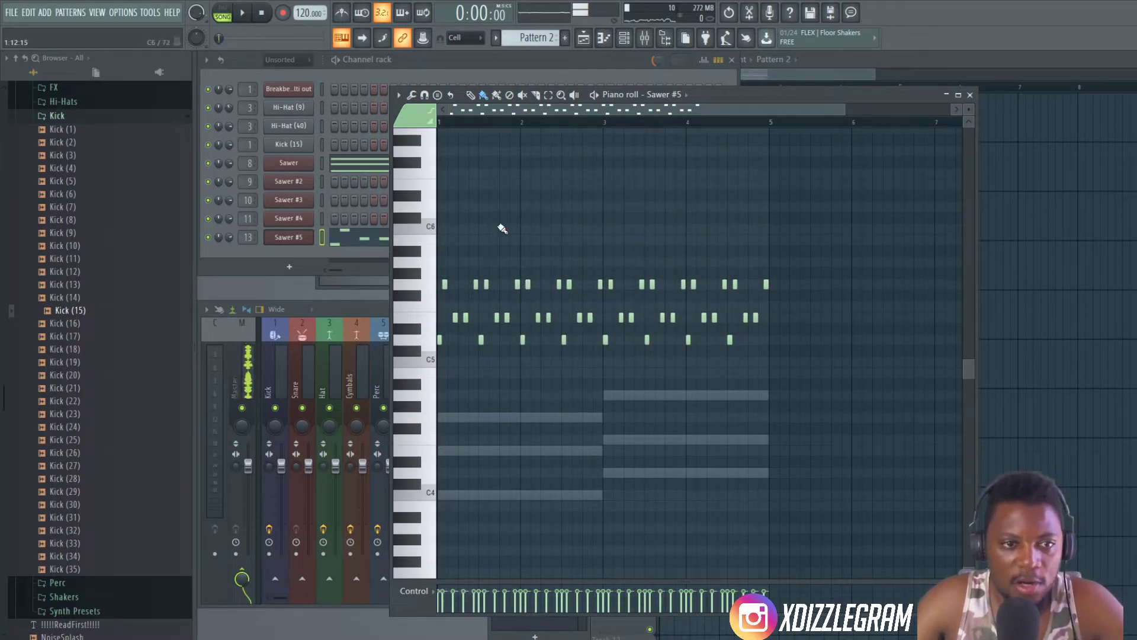
- Adjust the Sawer #5 channel volume during playback and shift the piano roll window slightly
key(space)
drag(229, 237, 229, 228)
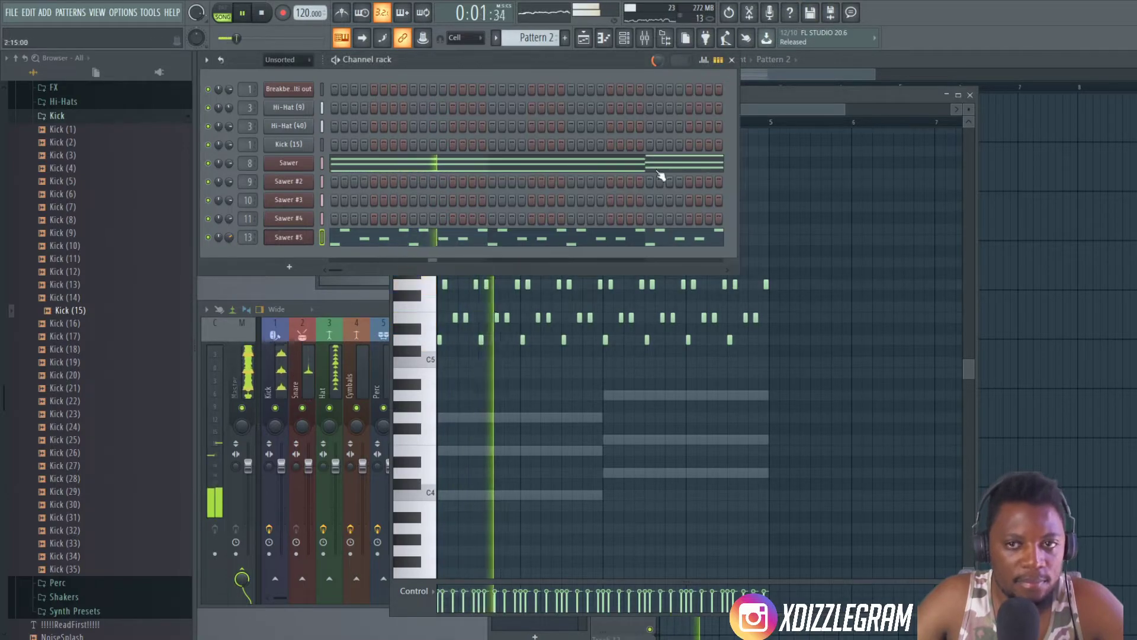
click(792, 96)
drag(758, 100, 764, 99)
drag(229, 237, 229, 241)
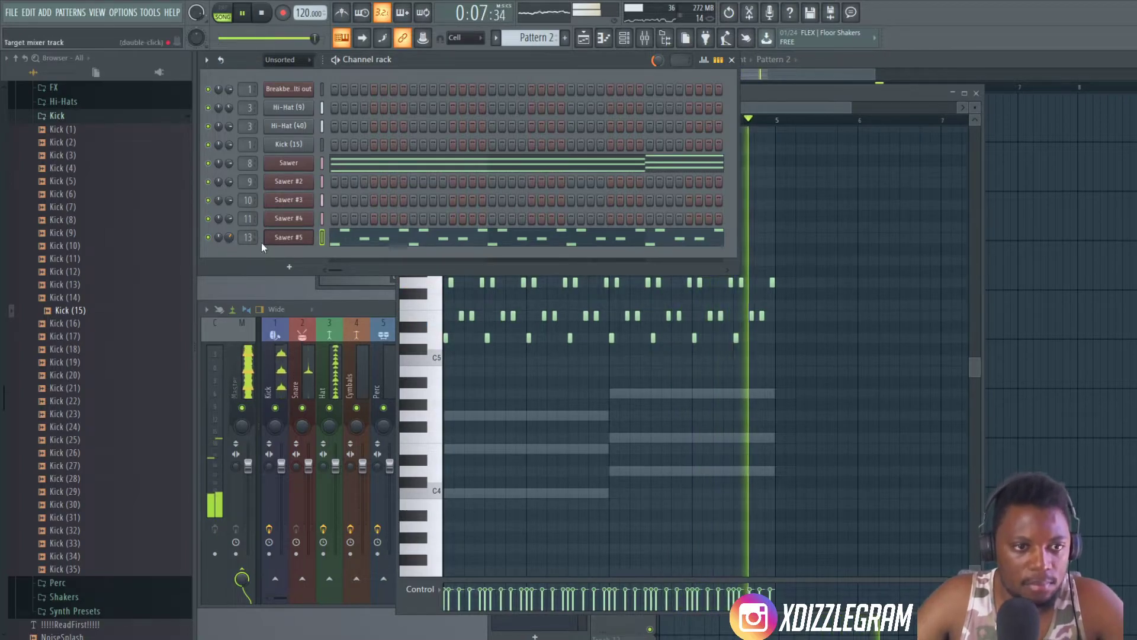
- Open the Sawer #5 synth and load Fruity Convolver into slot 3 of mixer Insert 13
click(301, 241)
drag(823, 174, 677, 142)
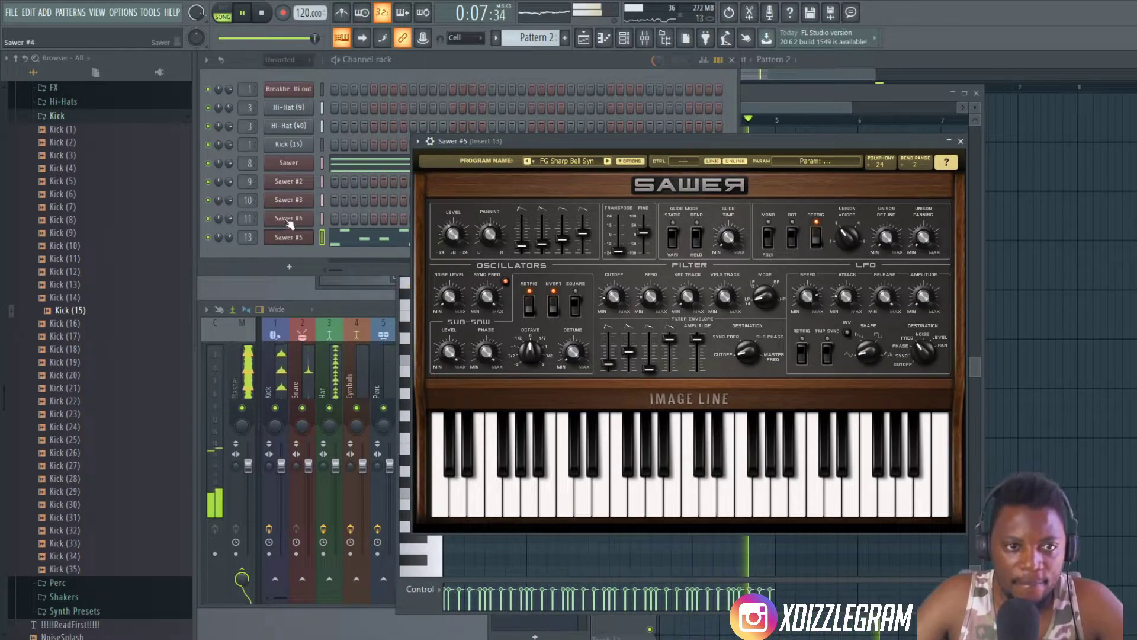
double_click(248, 237)
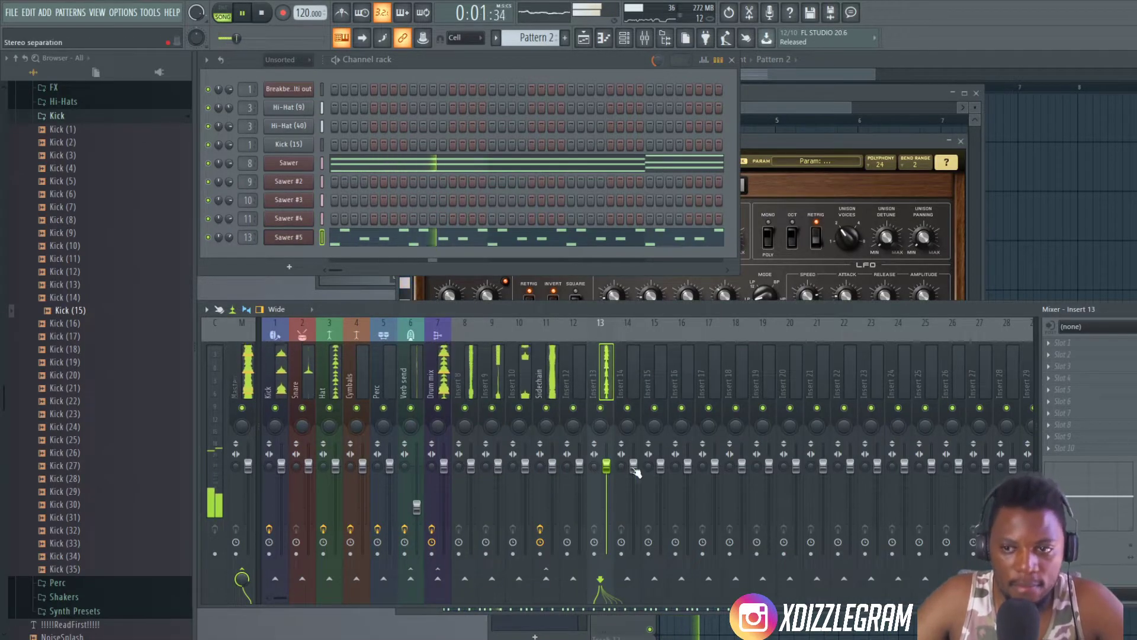
click(1110, 366)
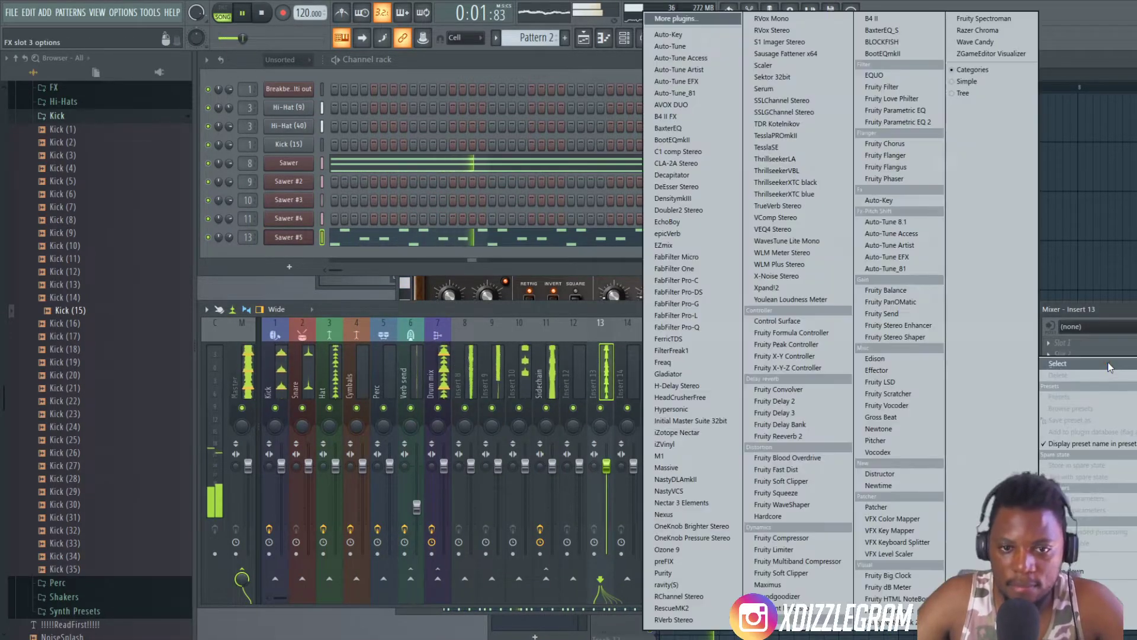
click(795, 390)
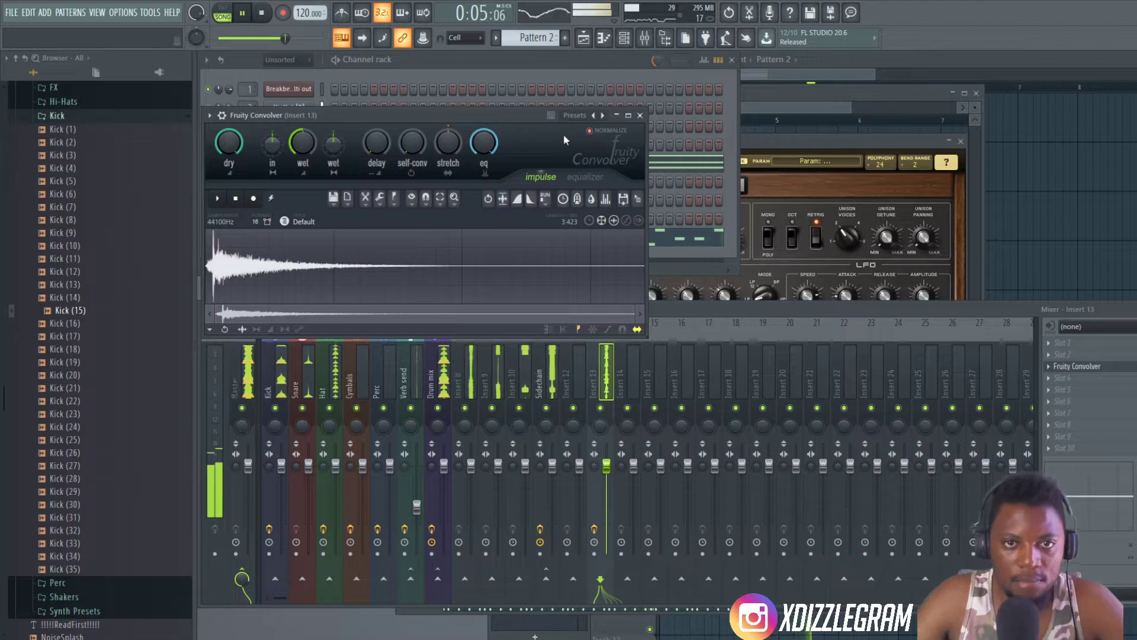
click(640, 115)
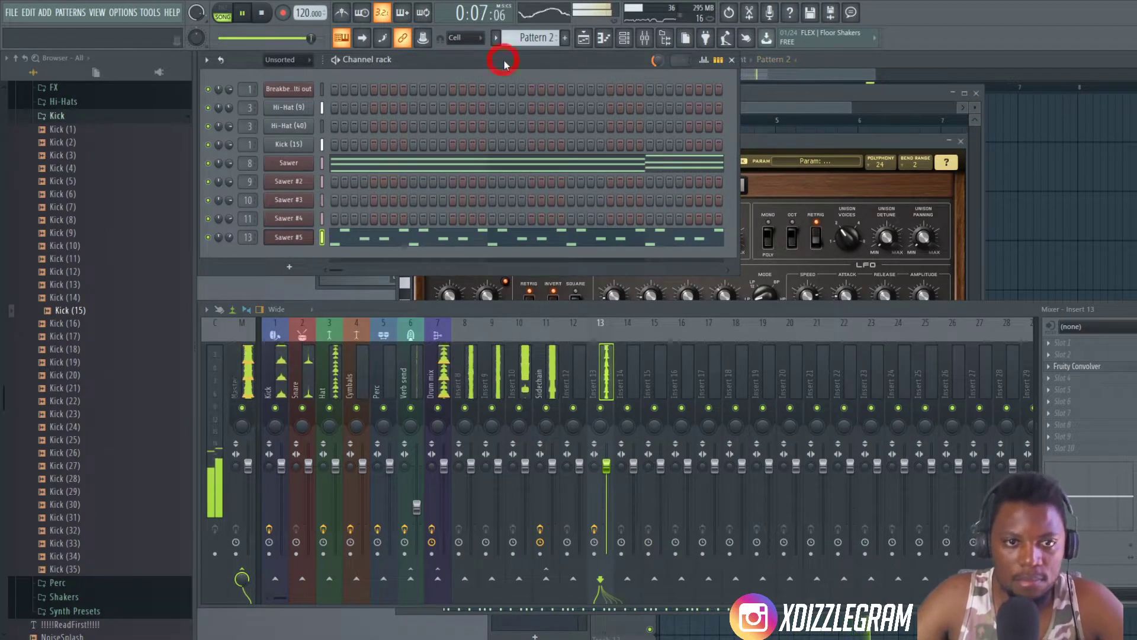
- Stop playback and move the Sawer #5 arpeggio notes from Pattern 2 into the empty Pattern 6
key(space)
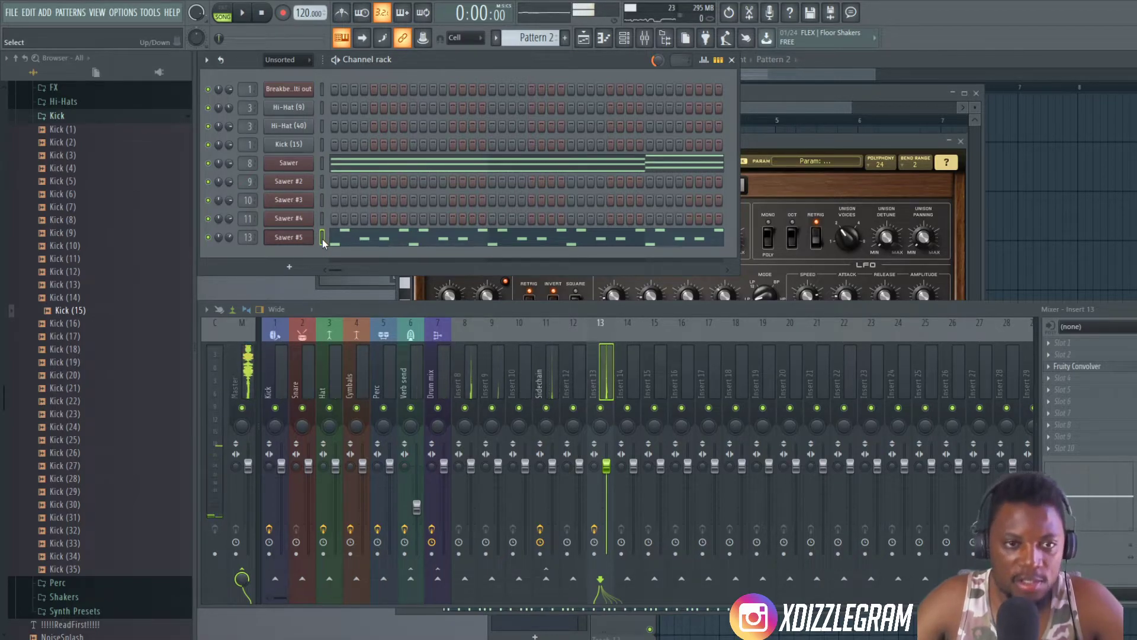
key(ctrl+x)
key(KP_Add)
key(KP_Add)
key(KP_Add)
key(KP_Add)
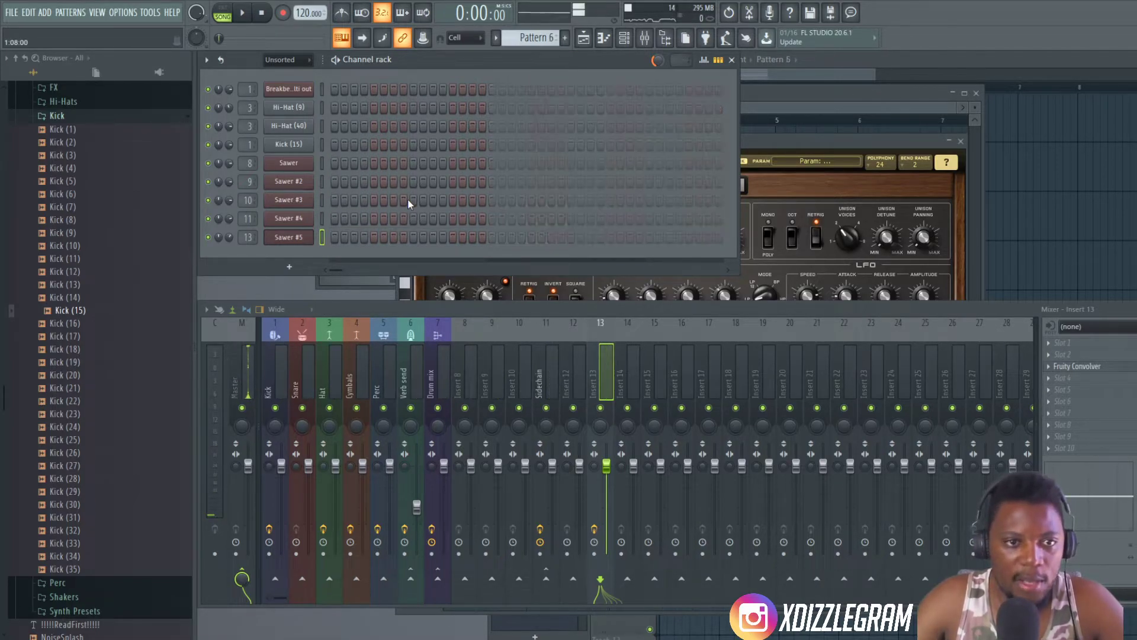
key(ctrl+v)
- Place Pattern 6 at bar 1 of Track 7 in the playlist and play the arrangement
click(874, 65)
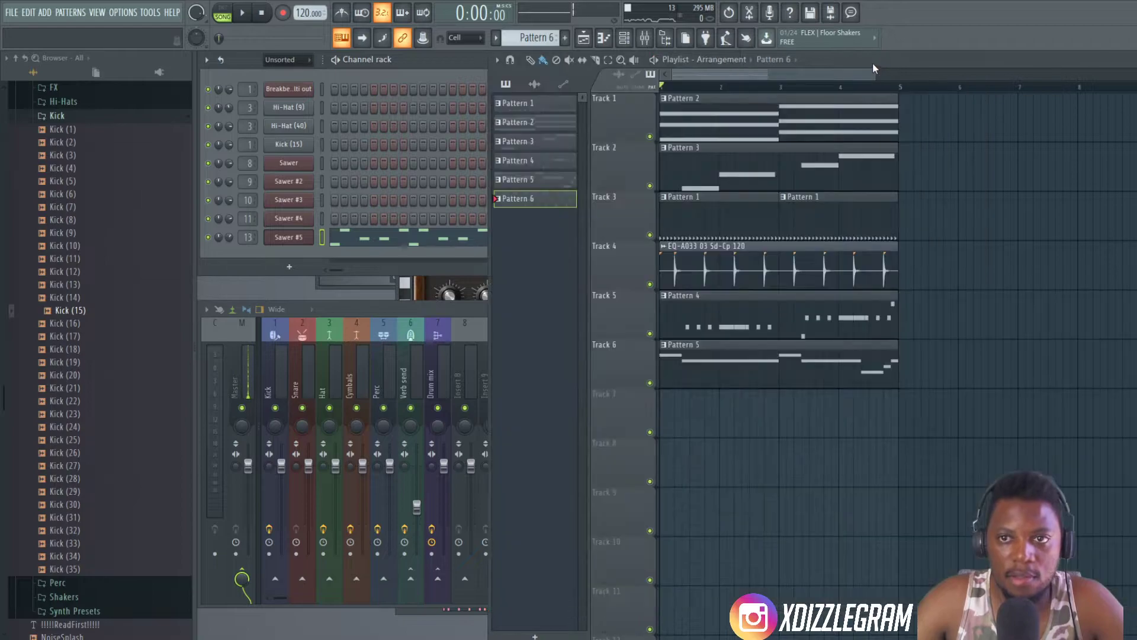
click(671, 407)
key(space)
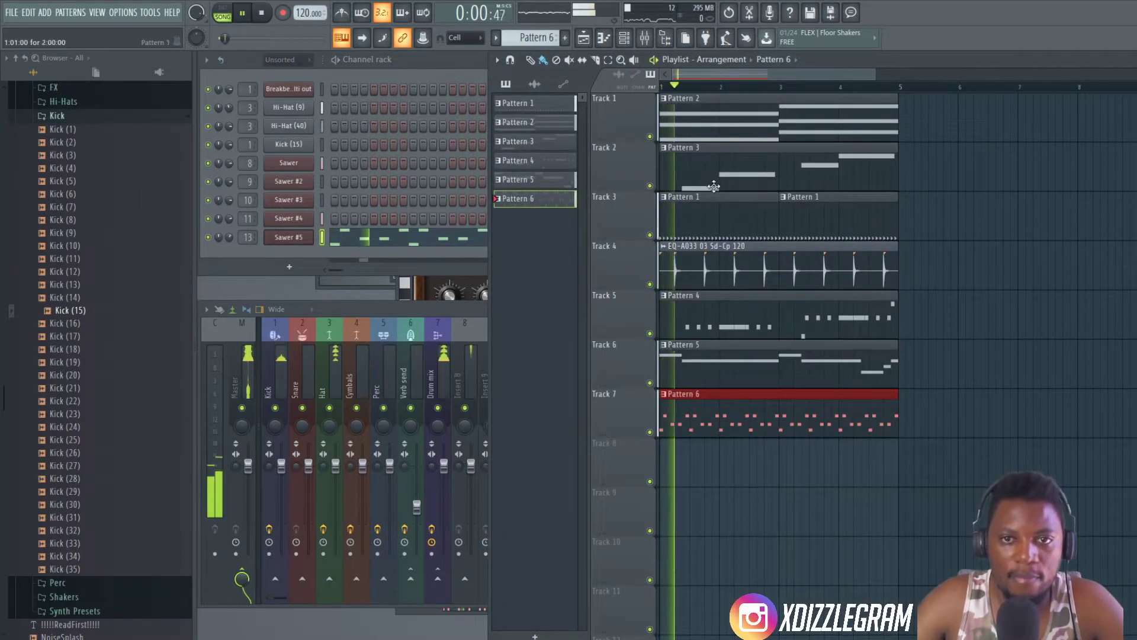
scroll(719, 382, up, 1)
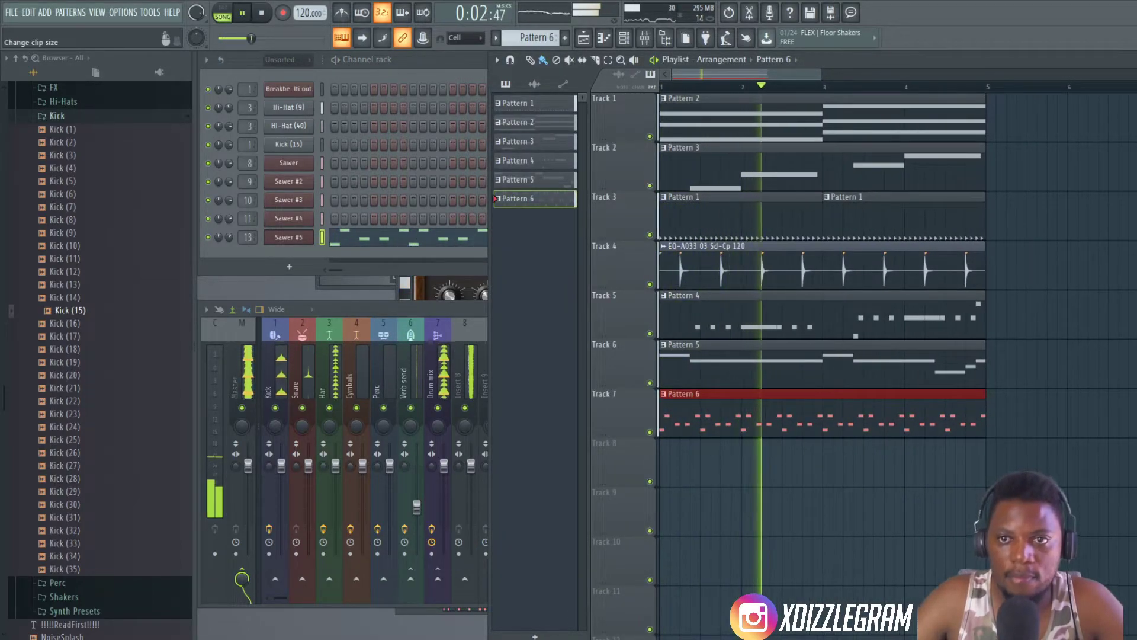
scroll(892, 367, down, 1)
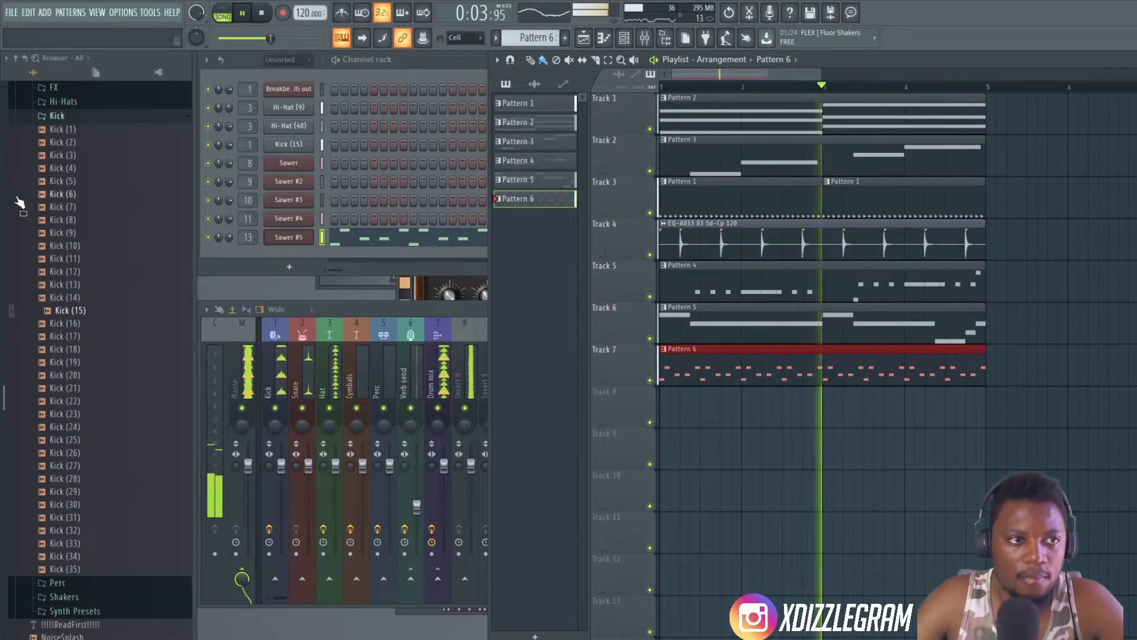
- Collapse the Kick sample folder, expand the Cymbals folder and create the new Pattern 7
click(66, 116)
click(391, 60)
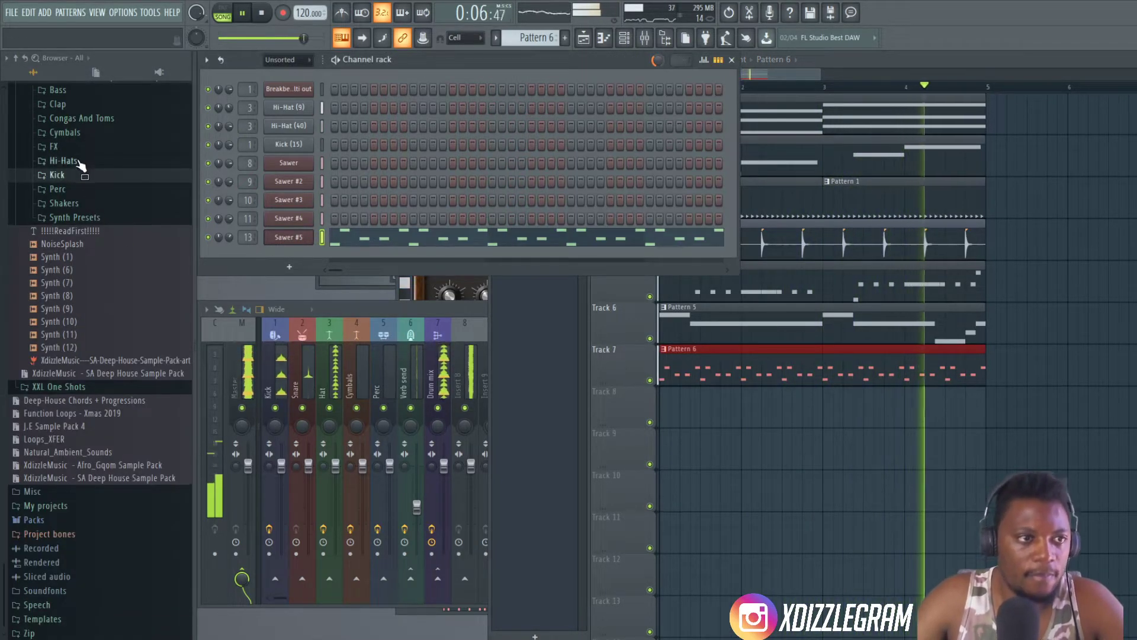
click(63, 133)
key(space)
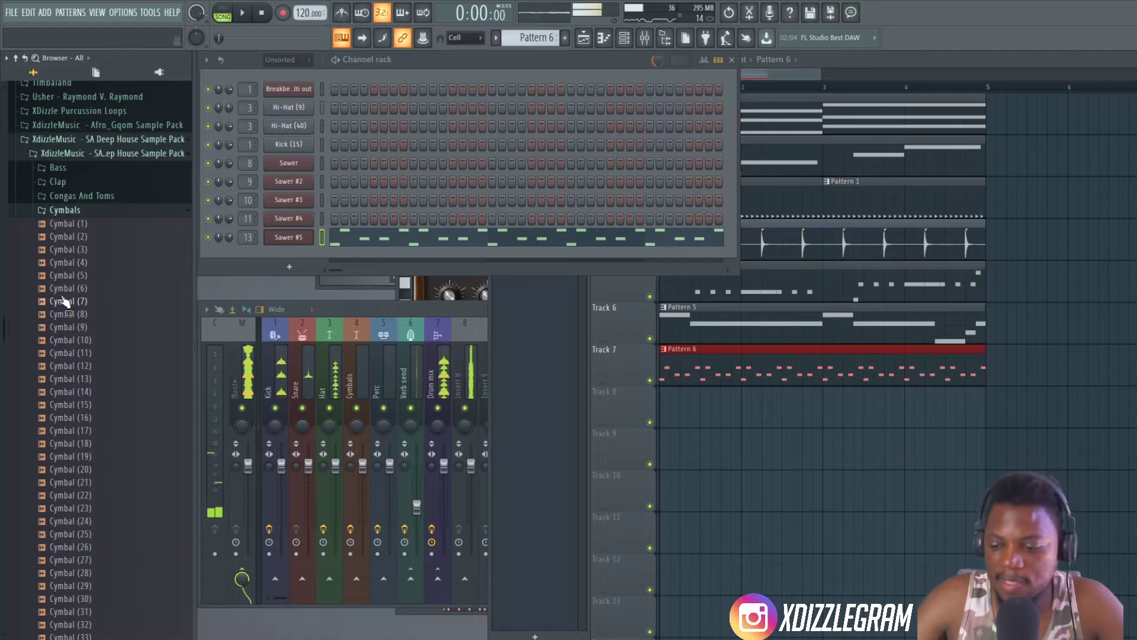
key(F4)
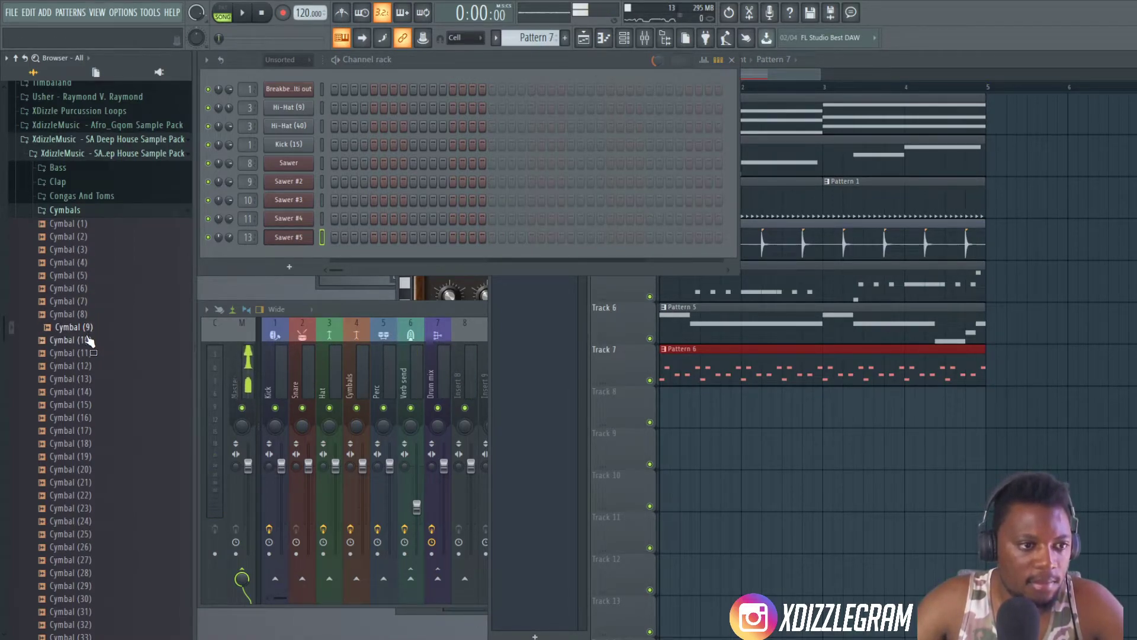
- Add a Cymbal (8) channel with hits on steps 3, 7, 11 and 15, and repeat Pattern 7 across bars 1 to 4 of Track 8
drag(295, 274, 293, 253)
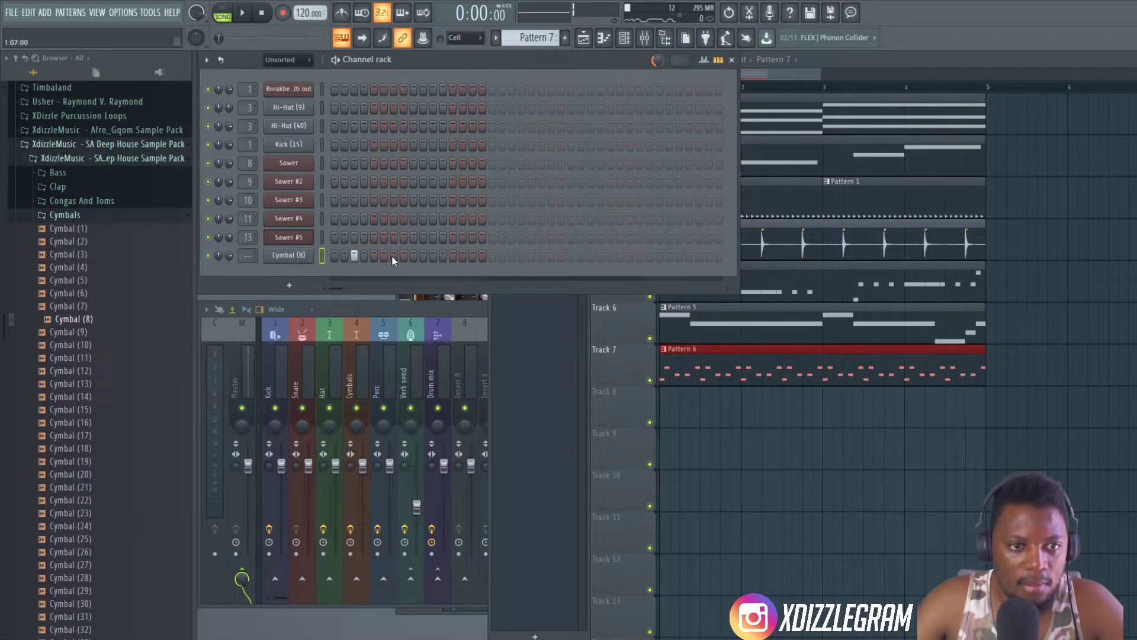
drag(692, 409, 942, 408)
key(space)
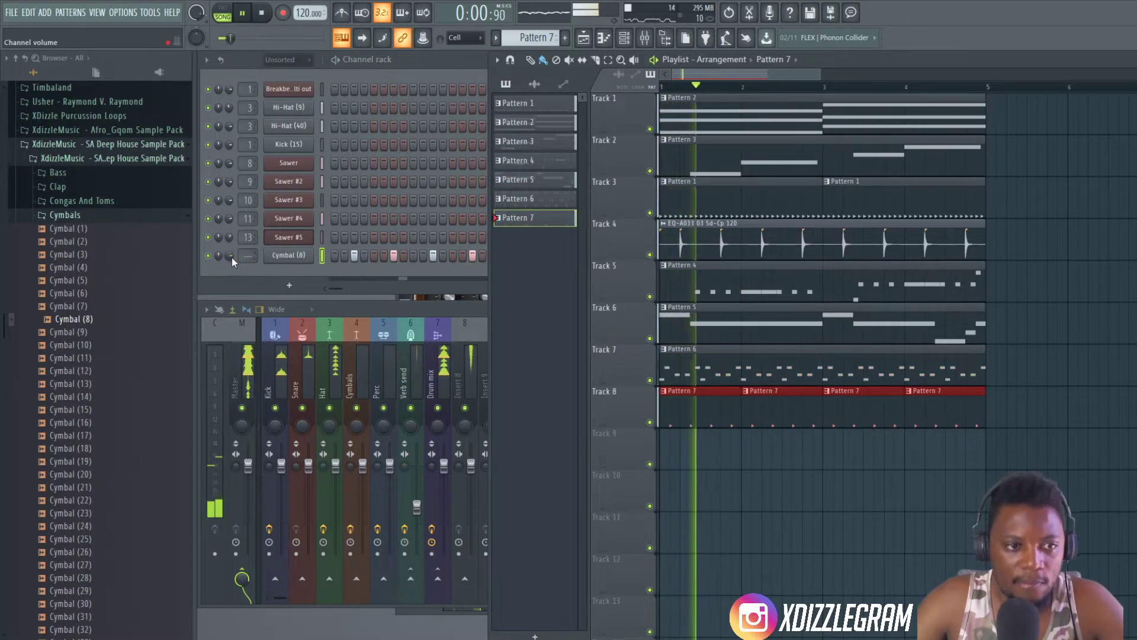
- Adjust the Cymbal (8) volume, route the channel to mixer track 4 and pan it about 22% right
click(232, 261)
drag(252, 258, 218, 249)
key(space)
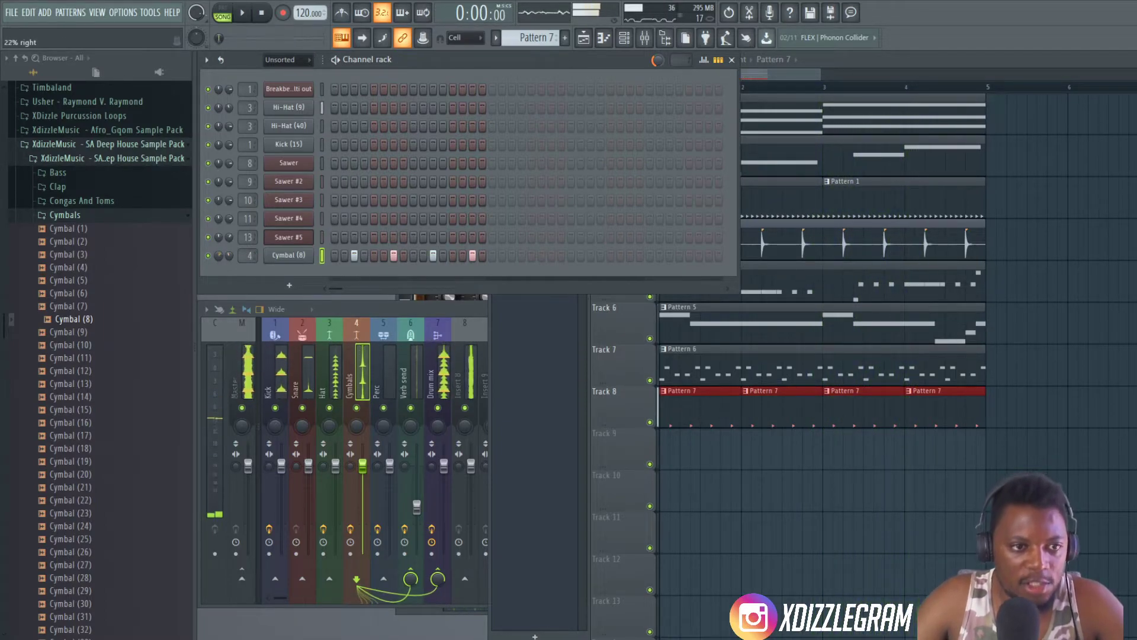
key(space)
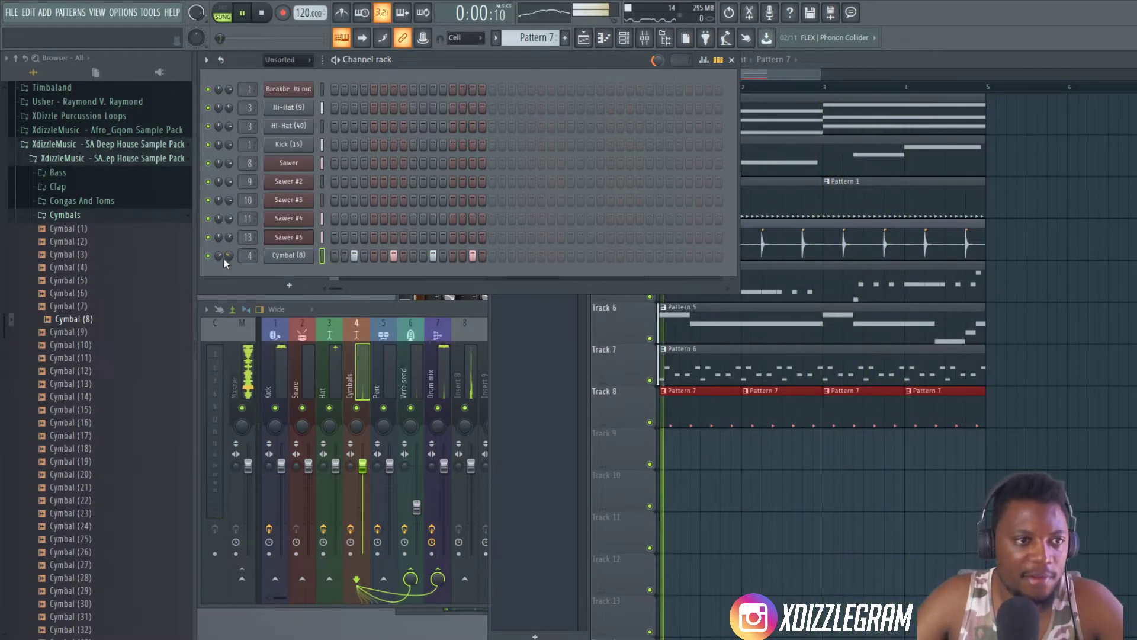
drag(219, 255, 220, 252)
- Audition other cymbal samples and add Cymbal (16) as a channel with hits on steps 3 and 11
click(108, 372)
click(98, 423)
click(94, 398)
drag(98, 423, 308, 276)
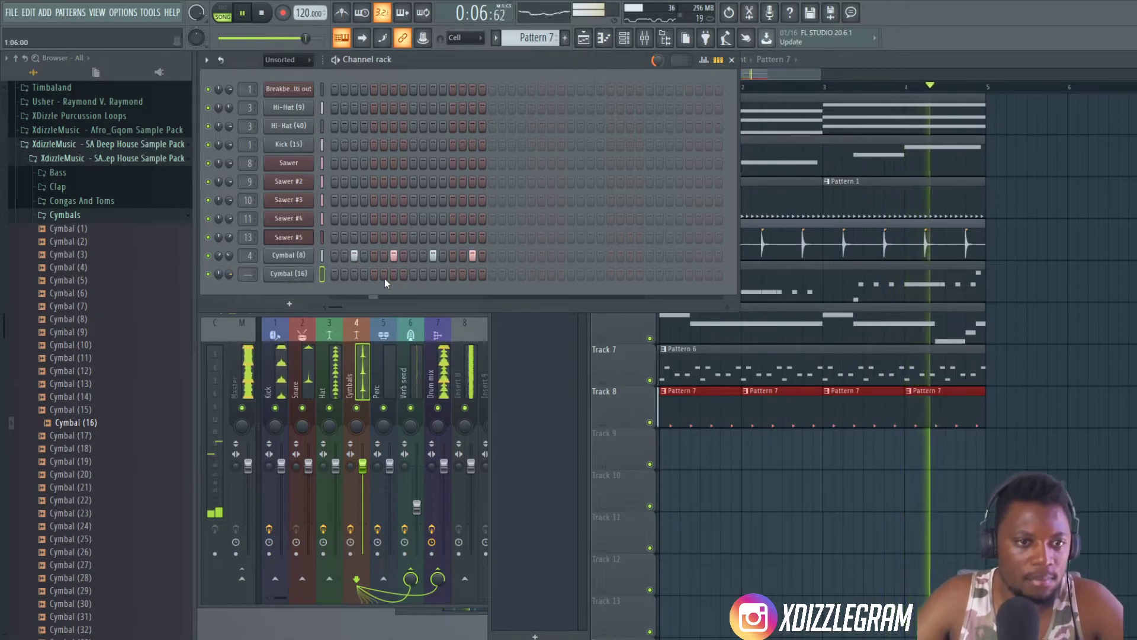
click(354, 274)
click(433, 274)
- Route Cymbal (16) to mixer track 4, adjust its volume and collapse the Cymbals folder
drag(252, 277, 230, 292)
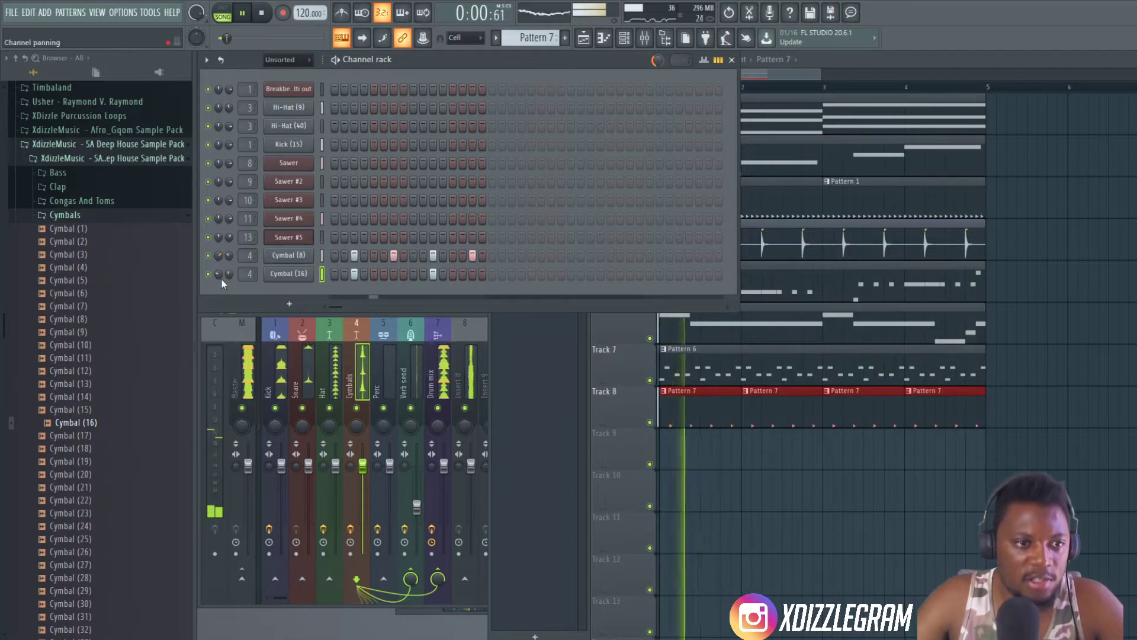
drag(229, 274, 229, 281)
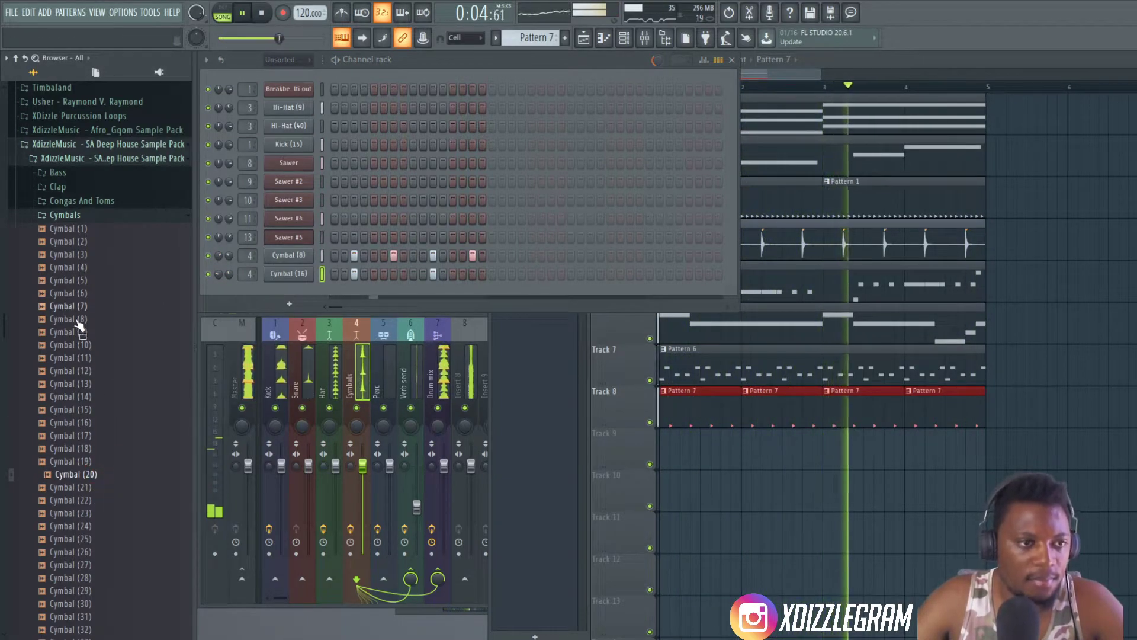
click(95, 218)
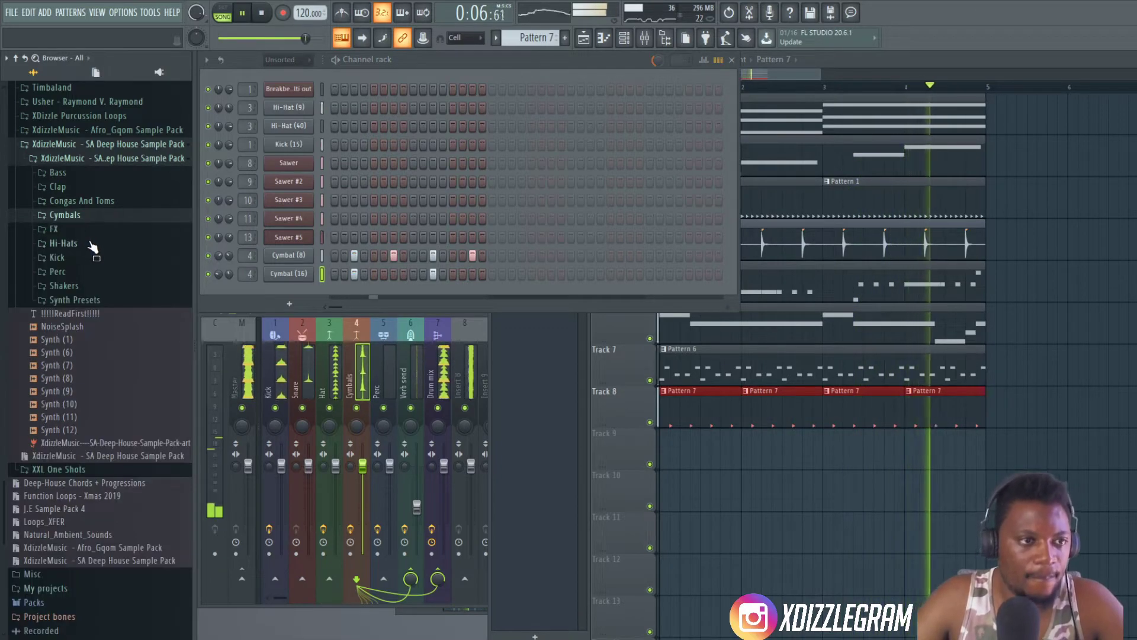
- Switch from Pattern 7 to a new empty Pattern 8 and stop playback
click(841, 67)
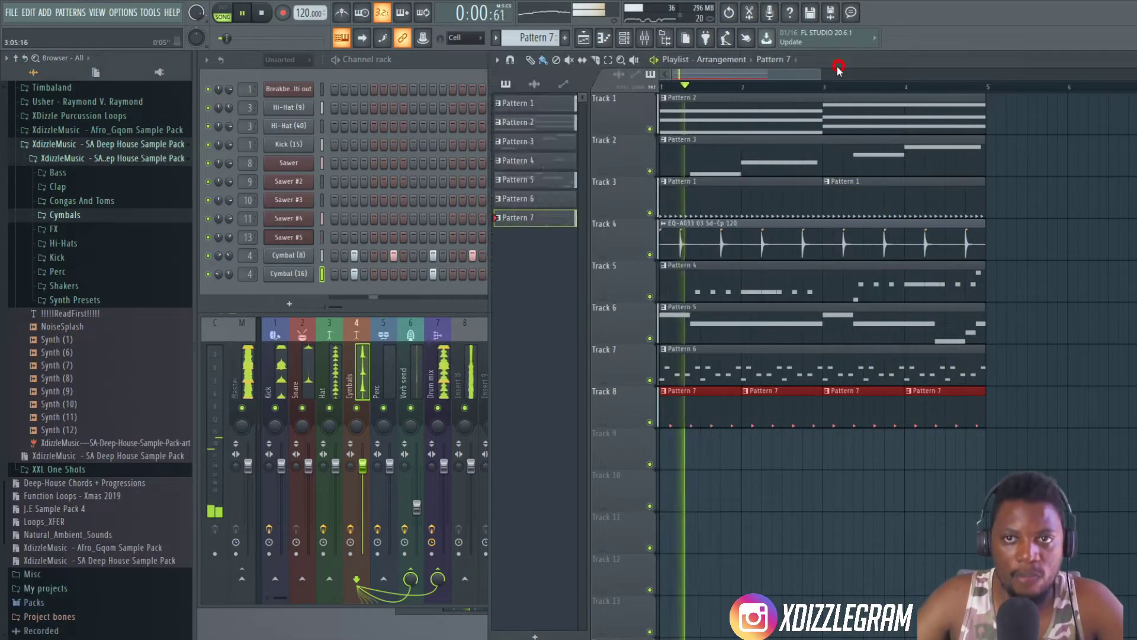
scroll(722, 84, up, 1)
scroll(719, 82, down, 1)
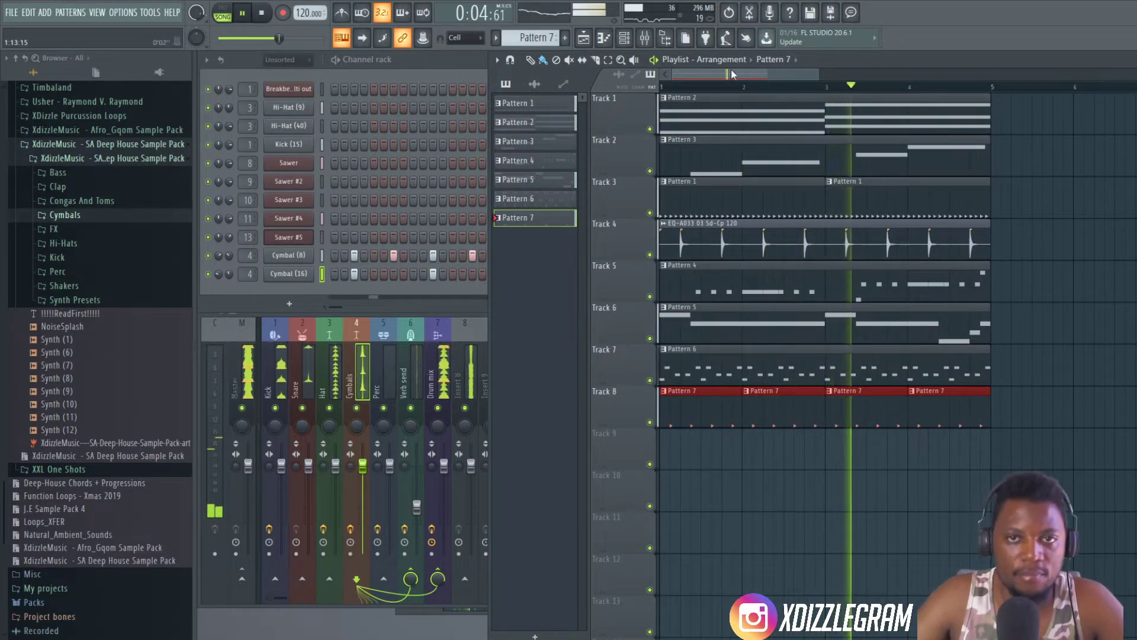
click(448, 70)
key(F4)
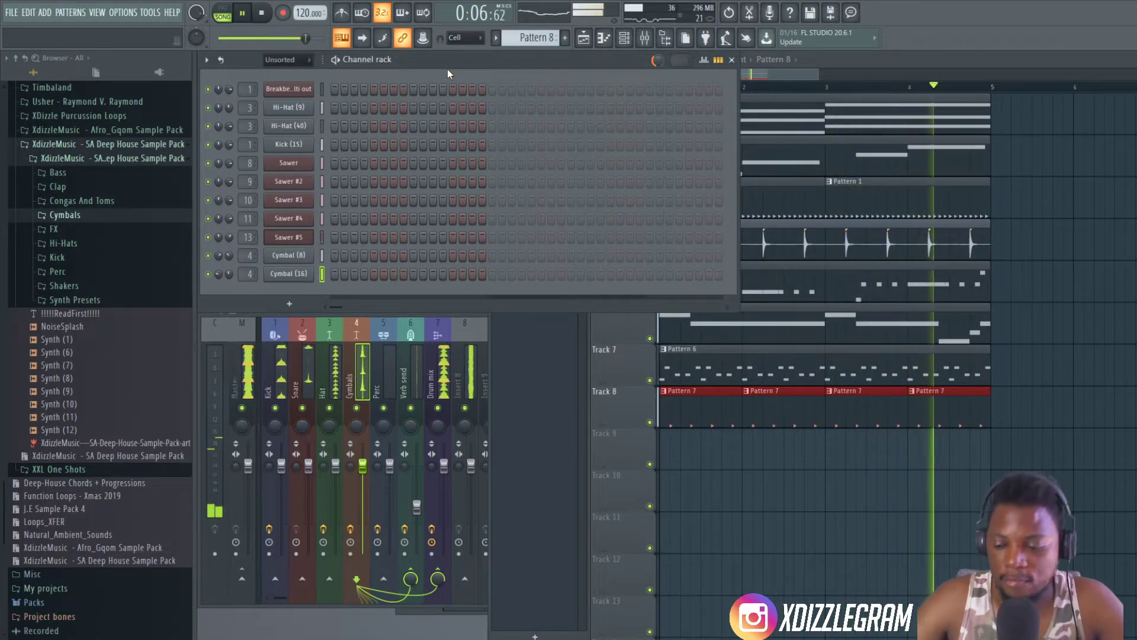
key(space)
- Inspect the Pattern 2 clip on Track 1 by opening its Sawer chords in the piano roll
click(853, 55)
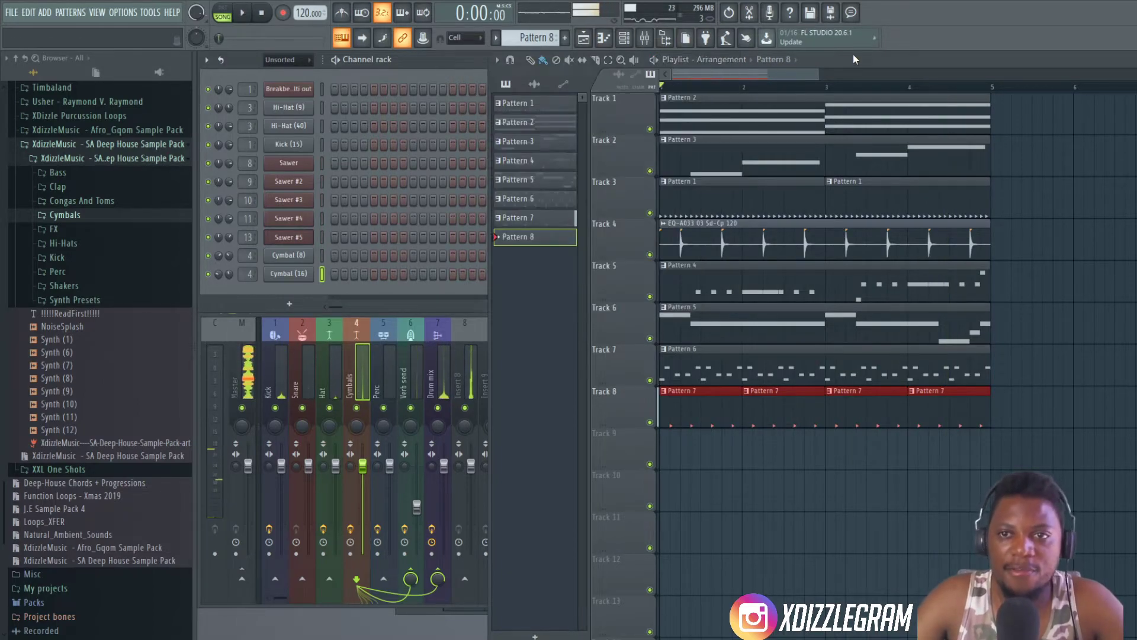
scroll(700, 74, up, 1)
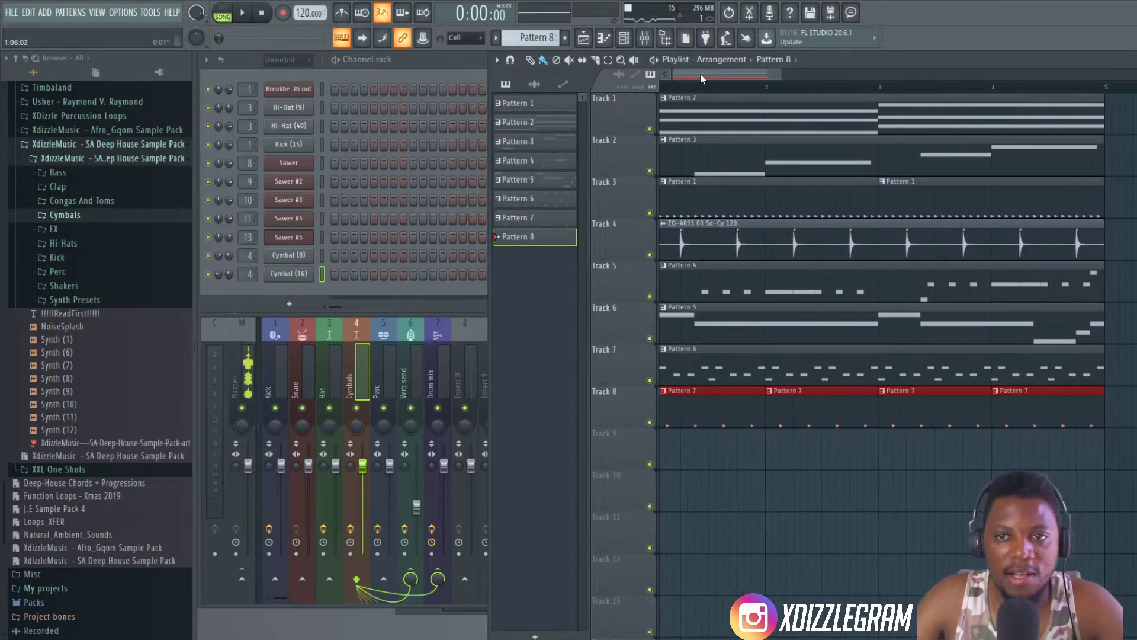
scroll(714, 83, down, 2)
double_click(693, 110)
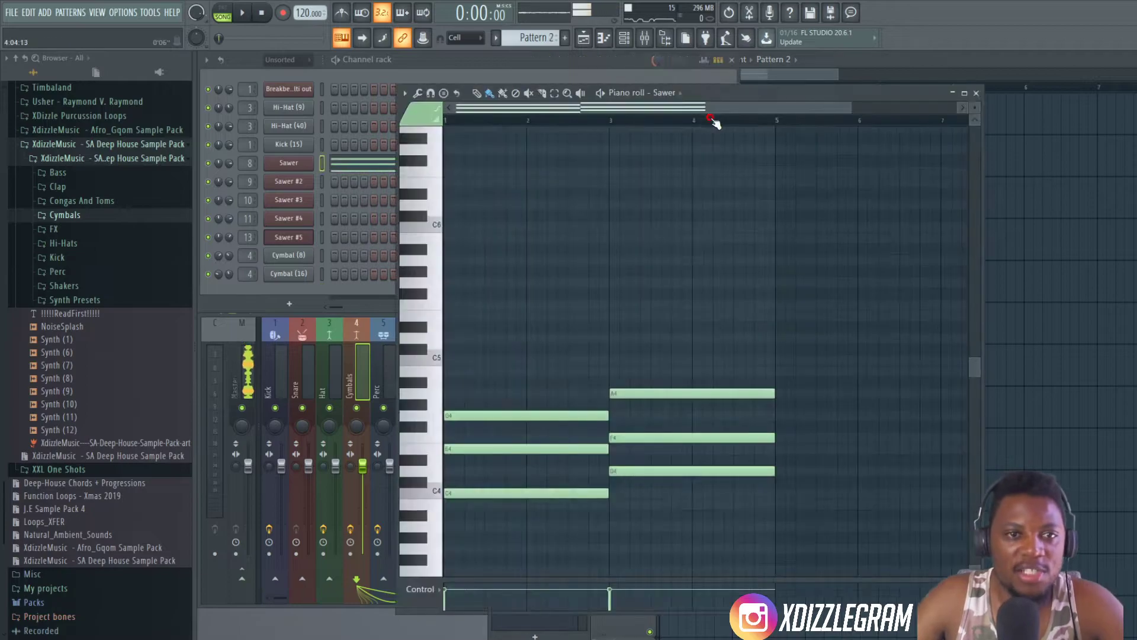
- Clone the Sawer #5 channel to make another Sawer instrument
click(445, 56)
click(296, 300)
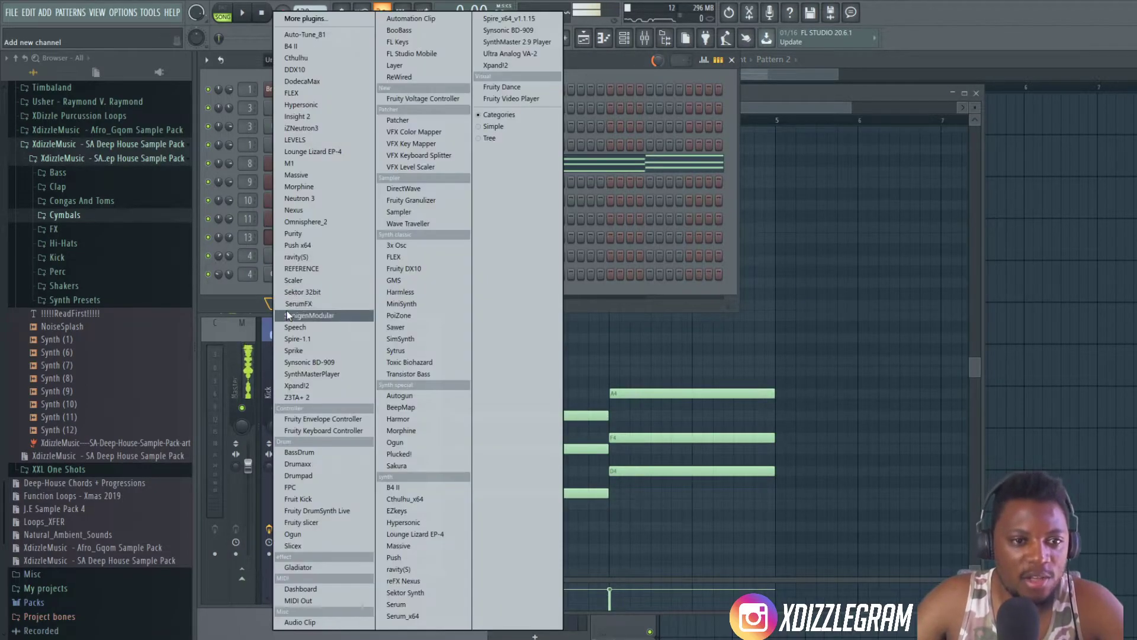
click(260, 290)
right_click(293, 242)
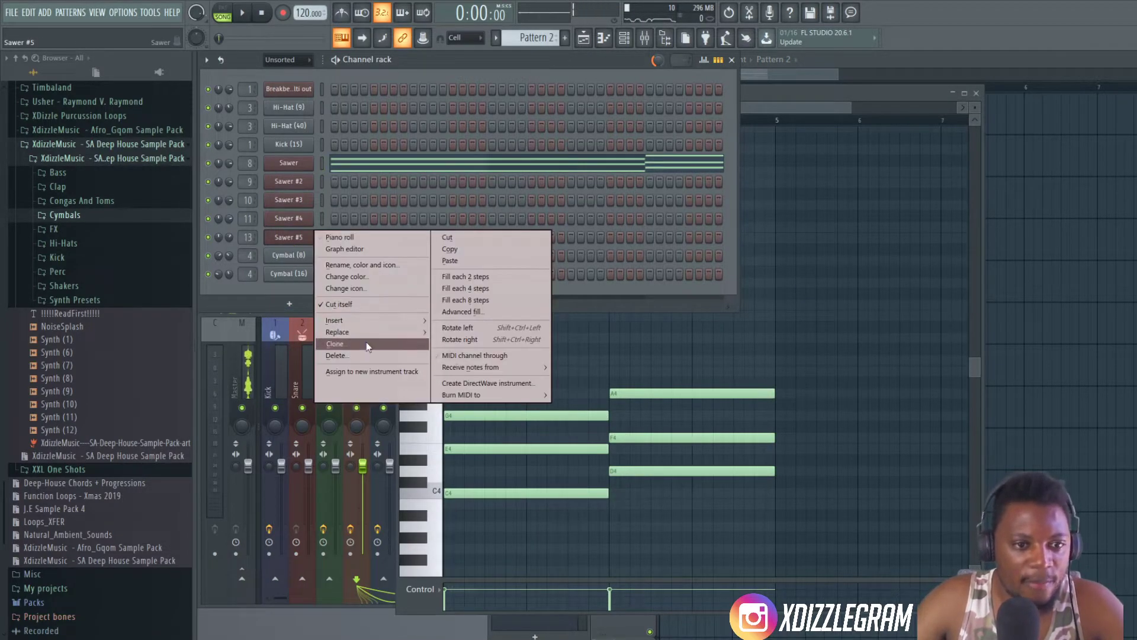
click(335, 344)
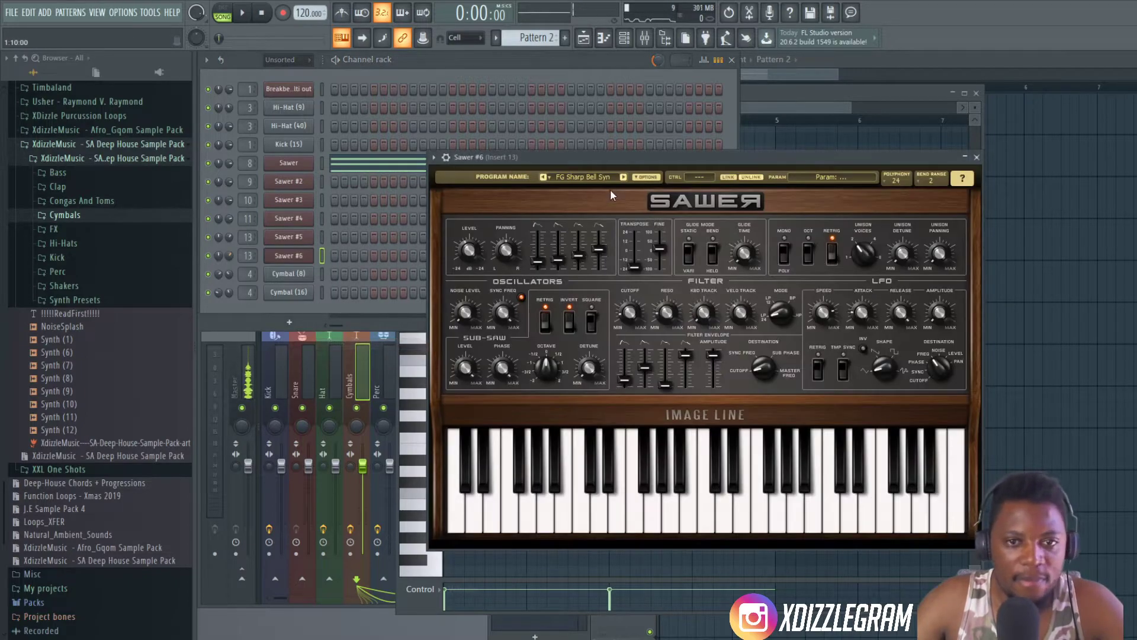
- Load the FG Fury of V preset from the Leads bank into Sawer #6 and leave the presets library
click(588, 177)
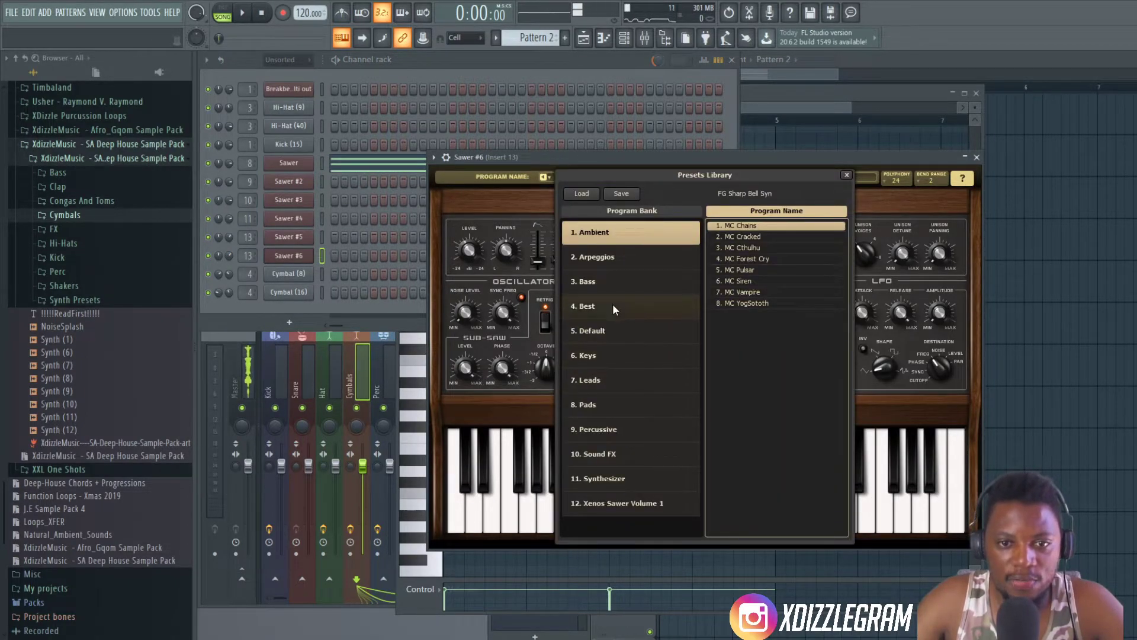
click(602, 380)
click(768, 349)
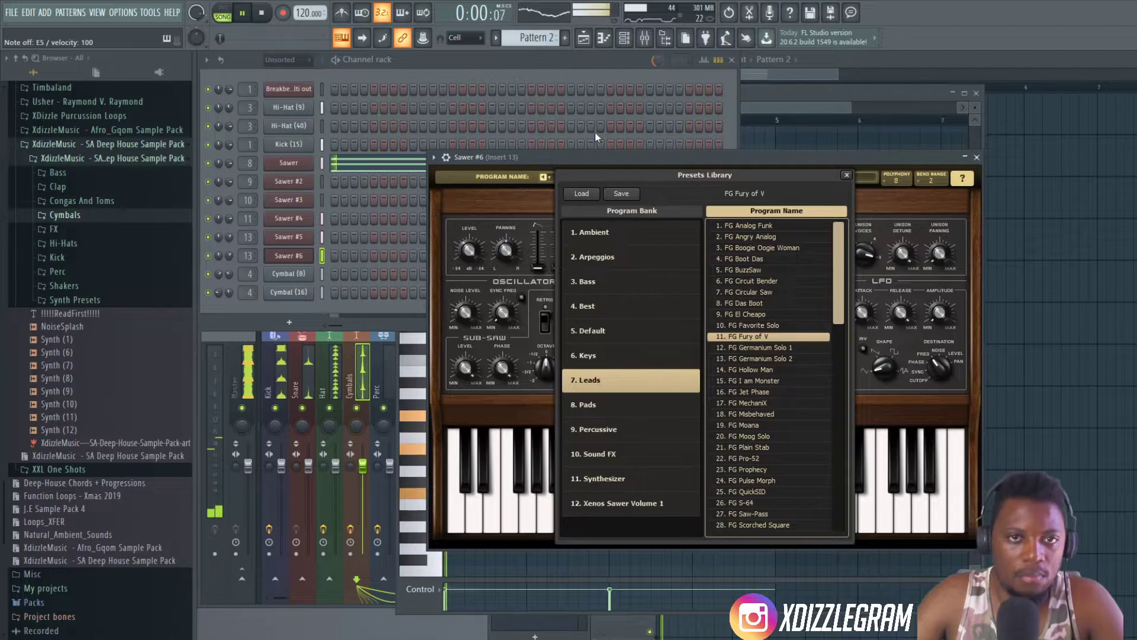
click(554, 57)
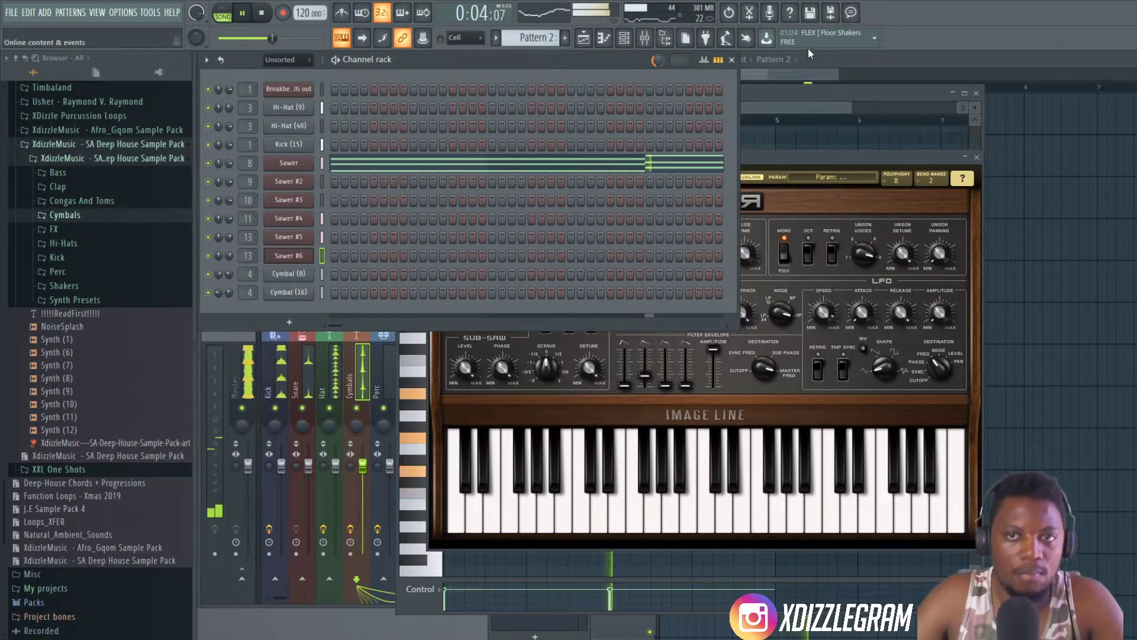
- Record a Sawer #6 lead melody into the empty Pattern 8 over the four-bar loop
click(584, 37)
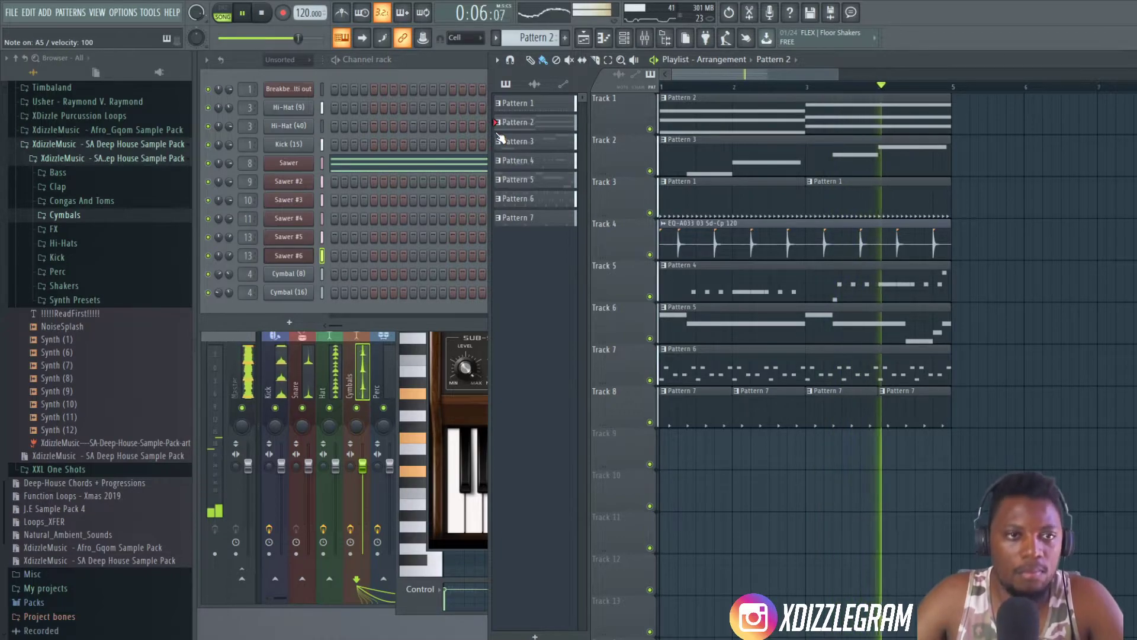
click(261, 13)
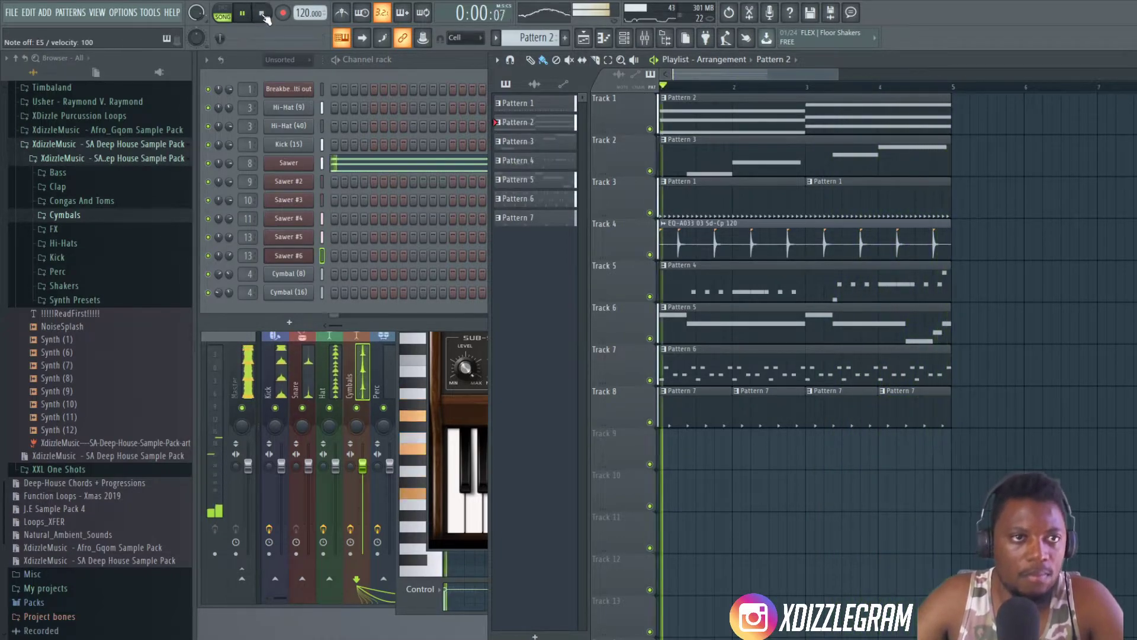
click(435, 61)
key(KP_Add)
key(KP_Add)
key(KP_Add)
key(KP_Add)
key(KP_Add)
key(KP_Add)
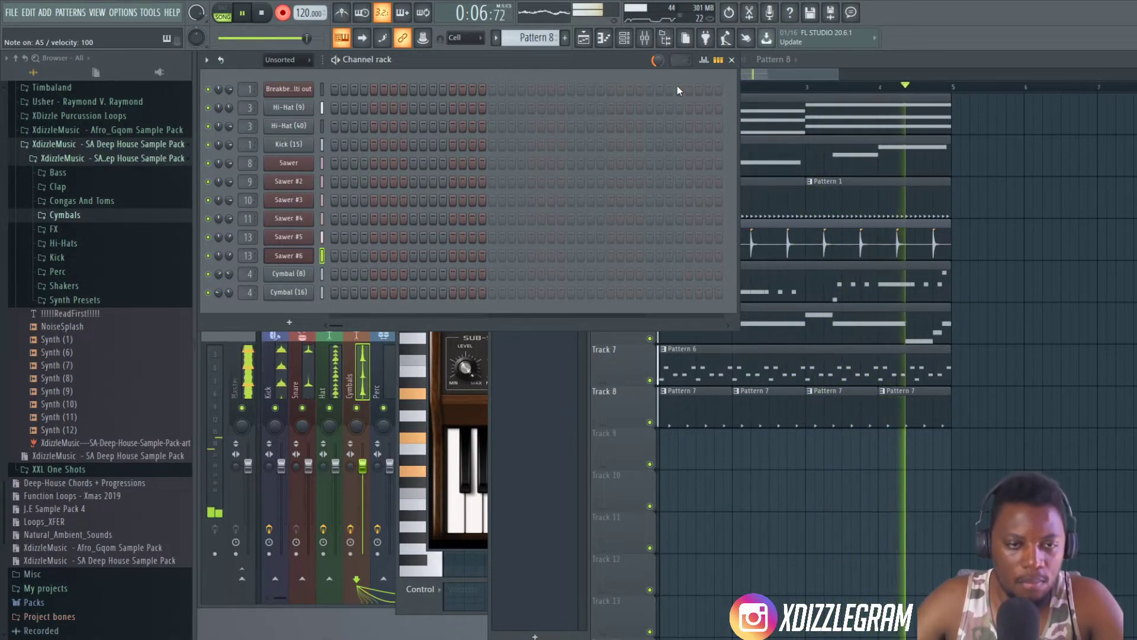
key(space)
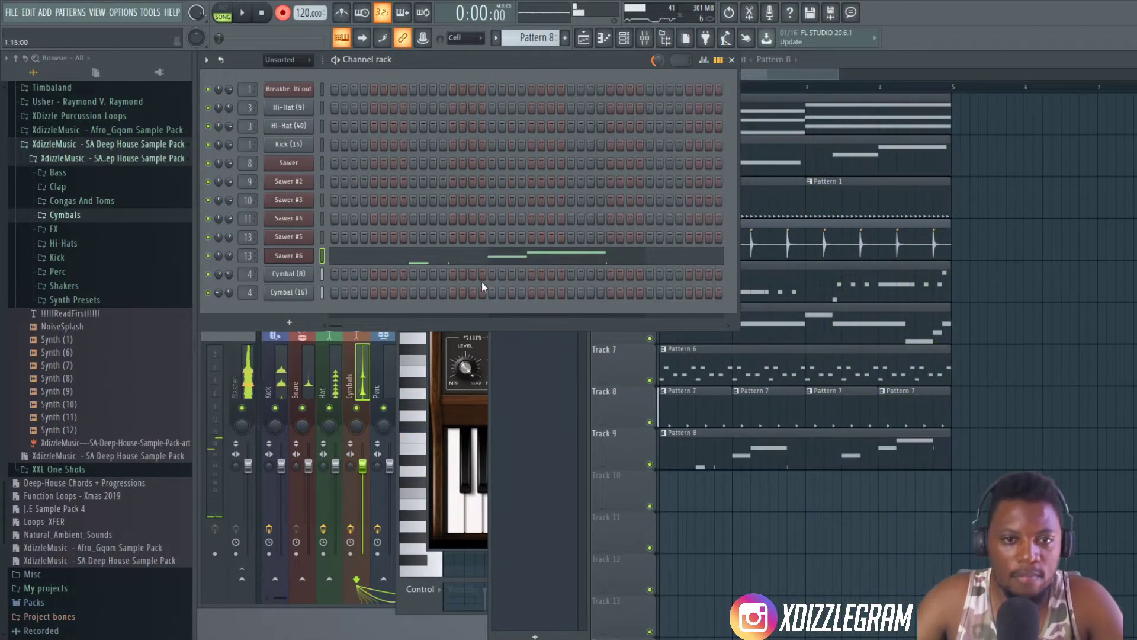
- Try quantizing the recorded Sawer #6 notes in the piano roll, and undo the quantize while playing back
click(513, 256)
key(alt+q)
key(Return)
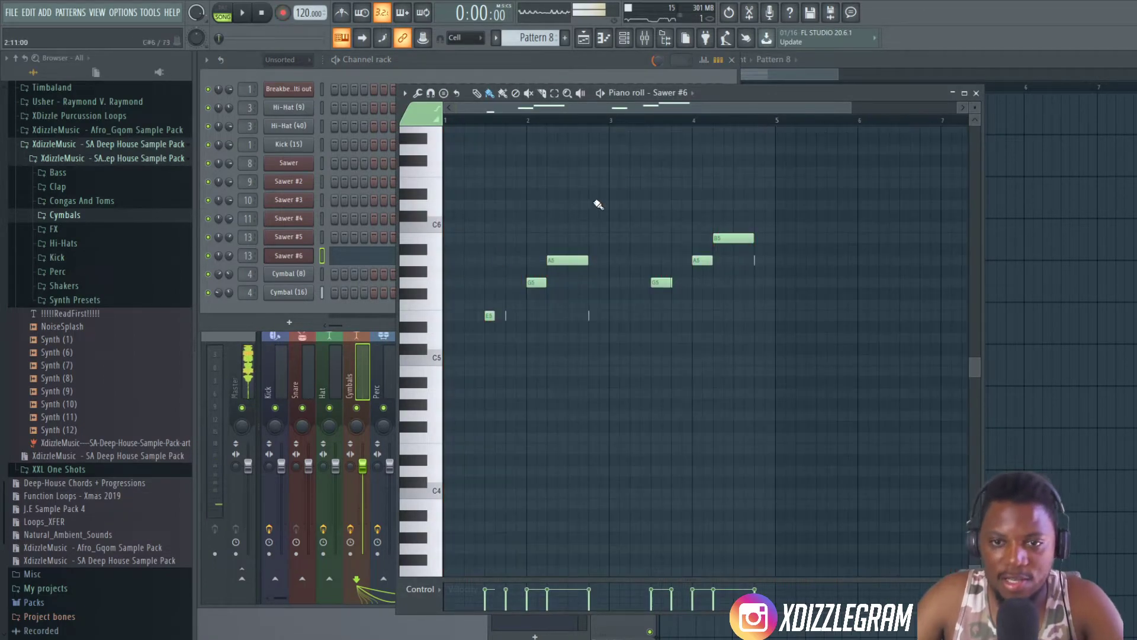
key(space)
scroll(515, 154, up, 2)
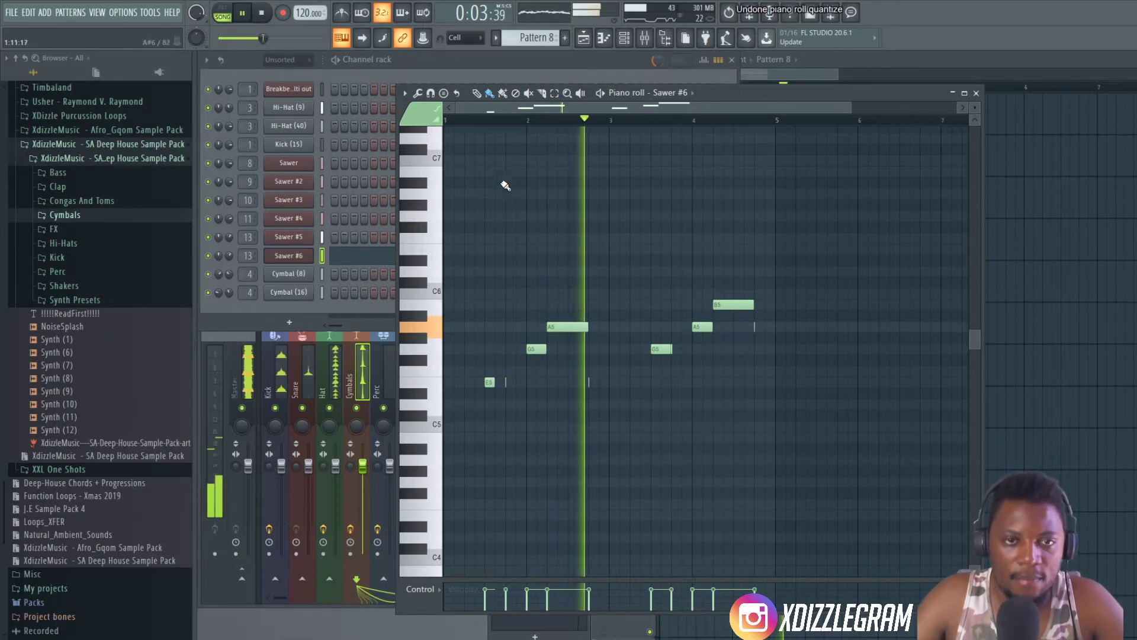
key(space)
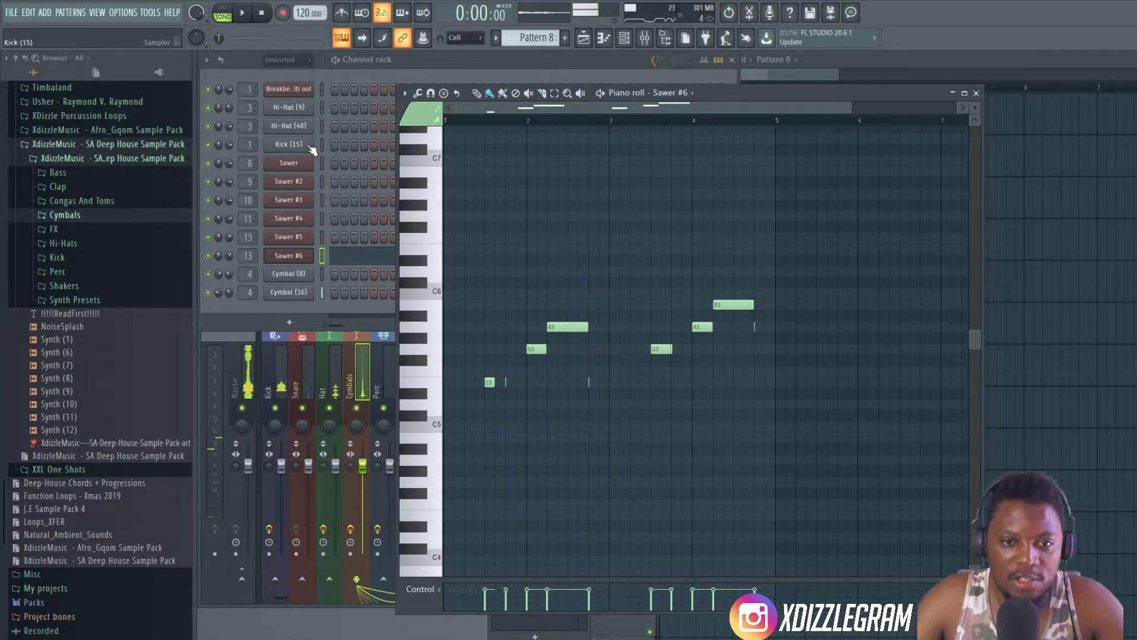
- Step back through the edit history and redo the recorded Sawer #6 notes and their piano roll quantize
key(ctrl+z)
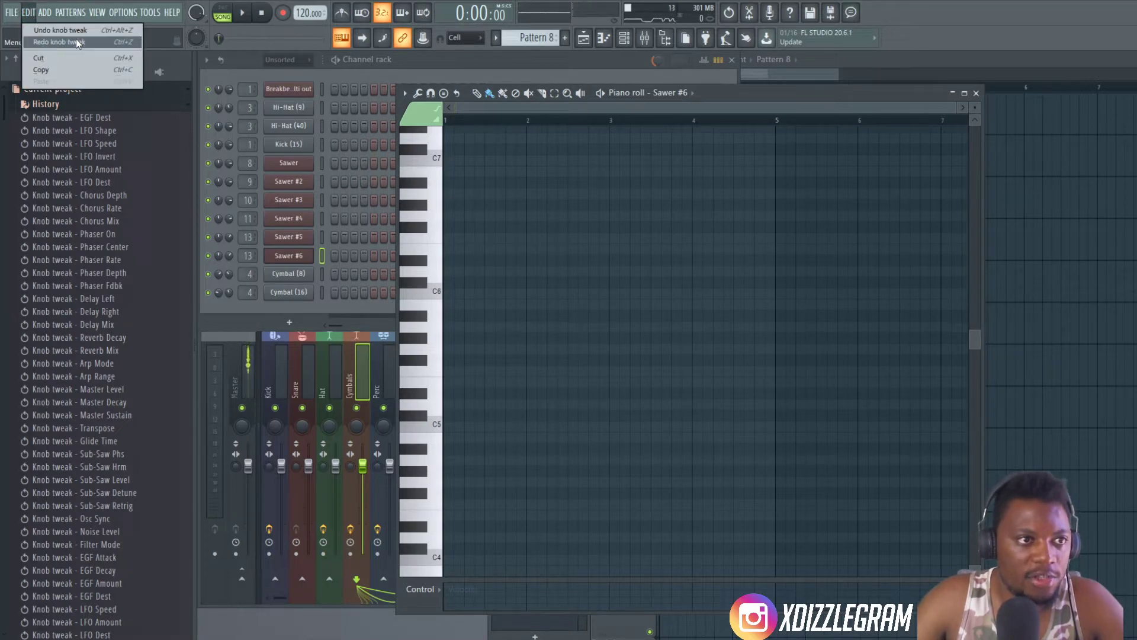
click(72, 44)
click(28, 12)
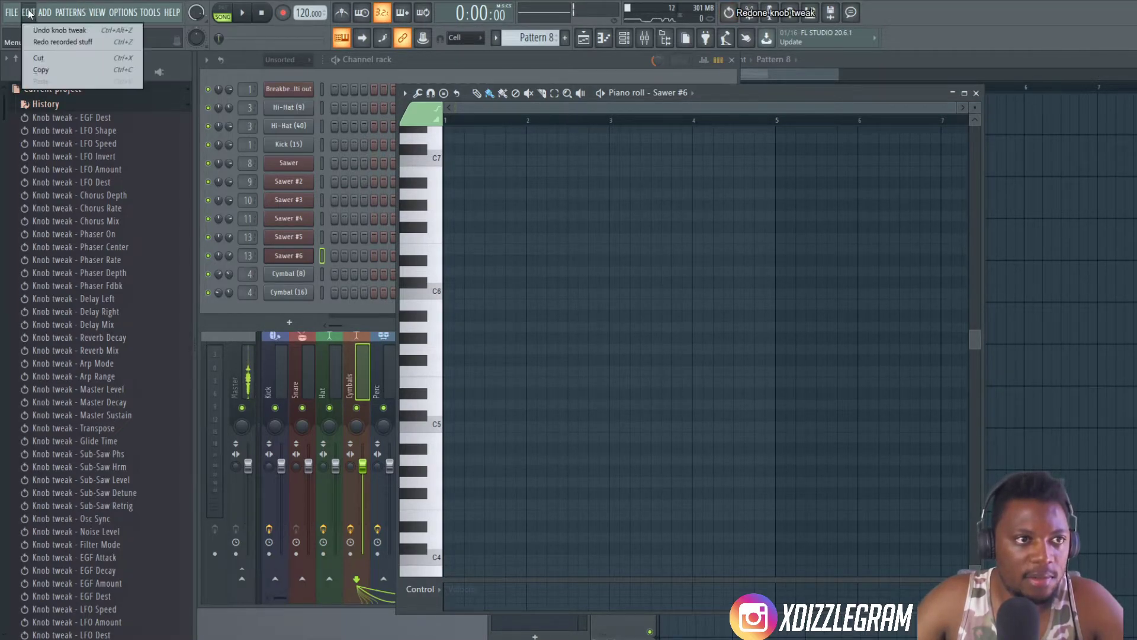
click(70, 43)
key(space)
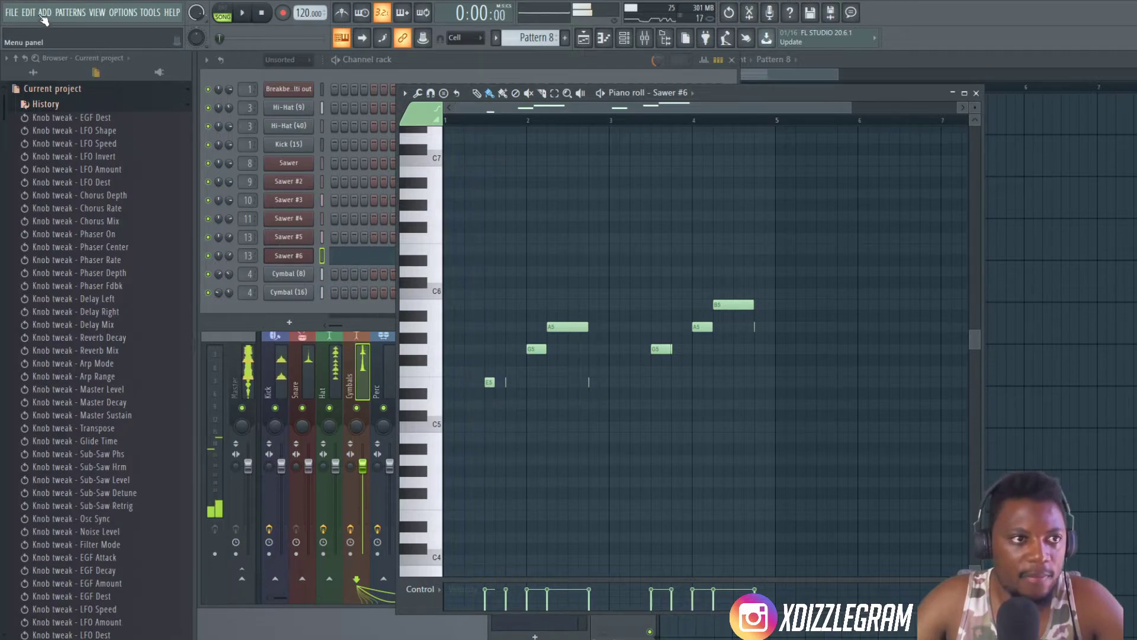
click(29, 13)
click(91, 40)
key(space)
- Examine the timing and lengths of the recorded Sawer #6 notes in the piano roll during playback
scroll(460, 125, up, 2)
scroll(460, 128, up, 1)
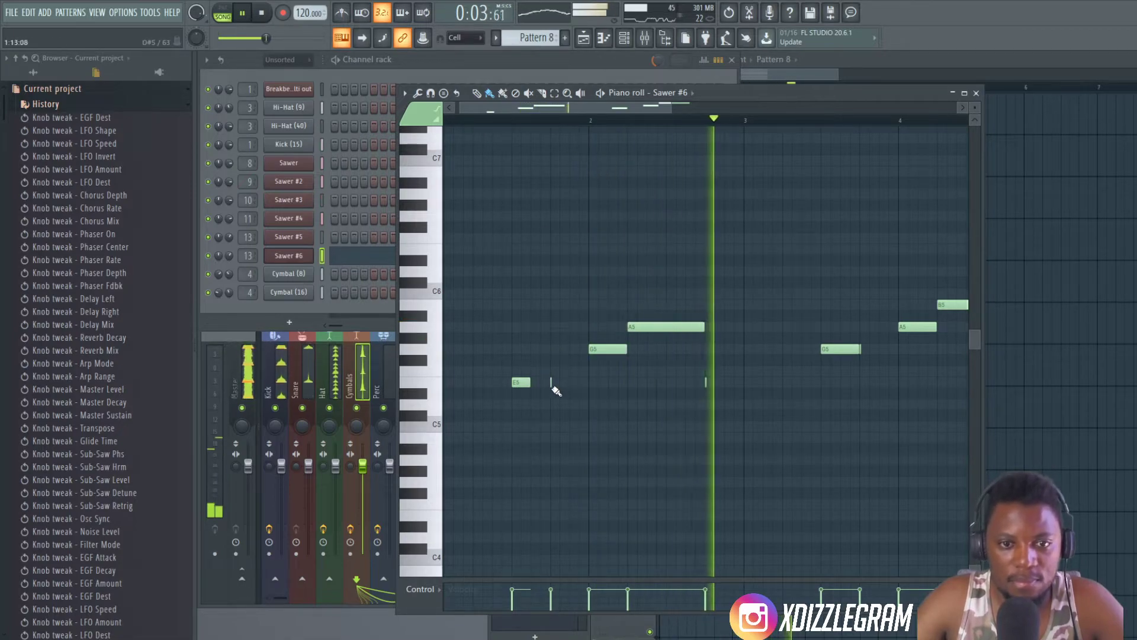
click(44, 12)
mouse_move(27, 17)
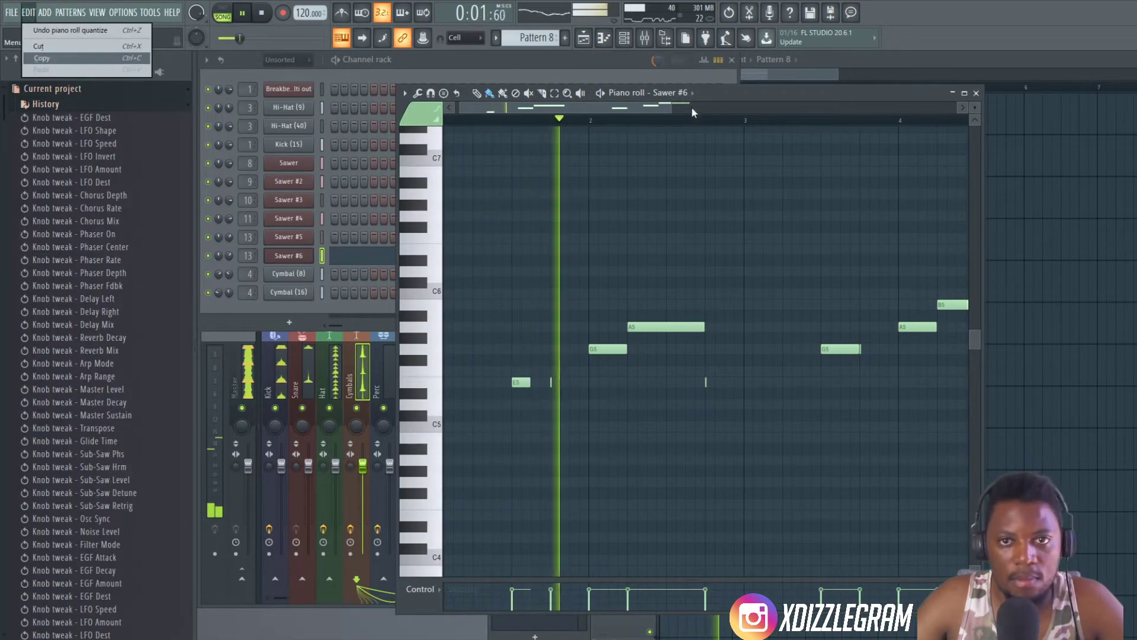
click(671, 124)
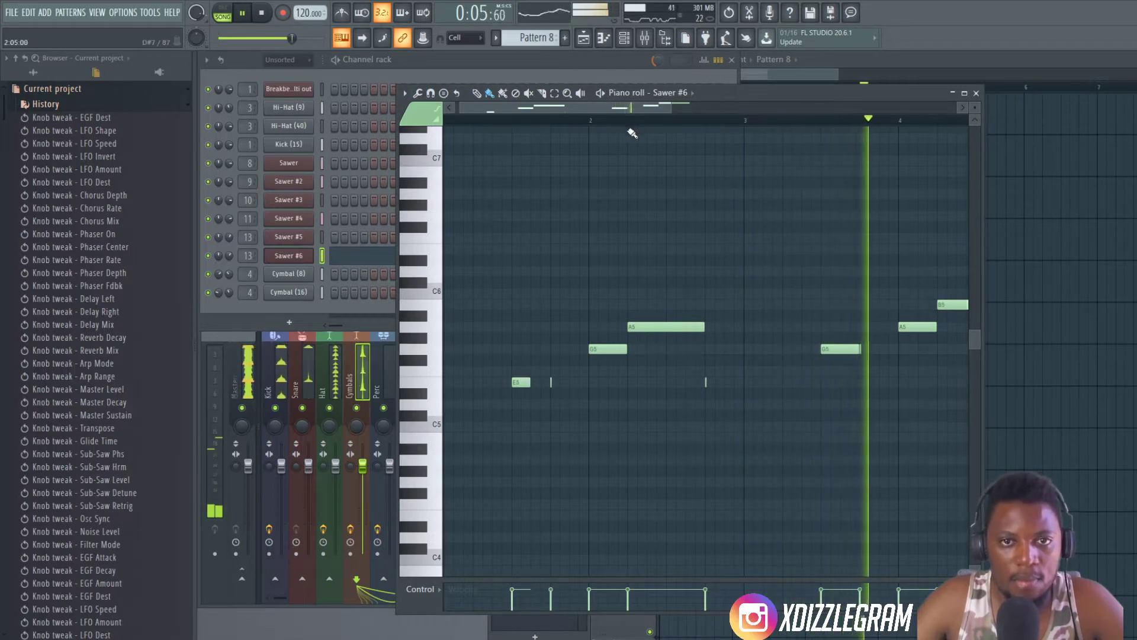
scroll(631, 131, down, 2)
scroll(509, 162, down, 2)
scroll(490, 123, up, 1)
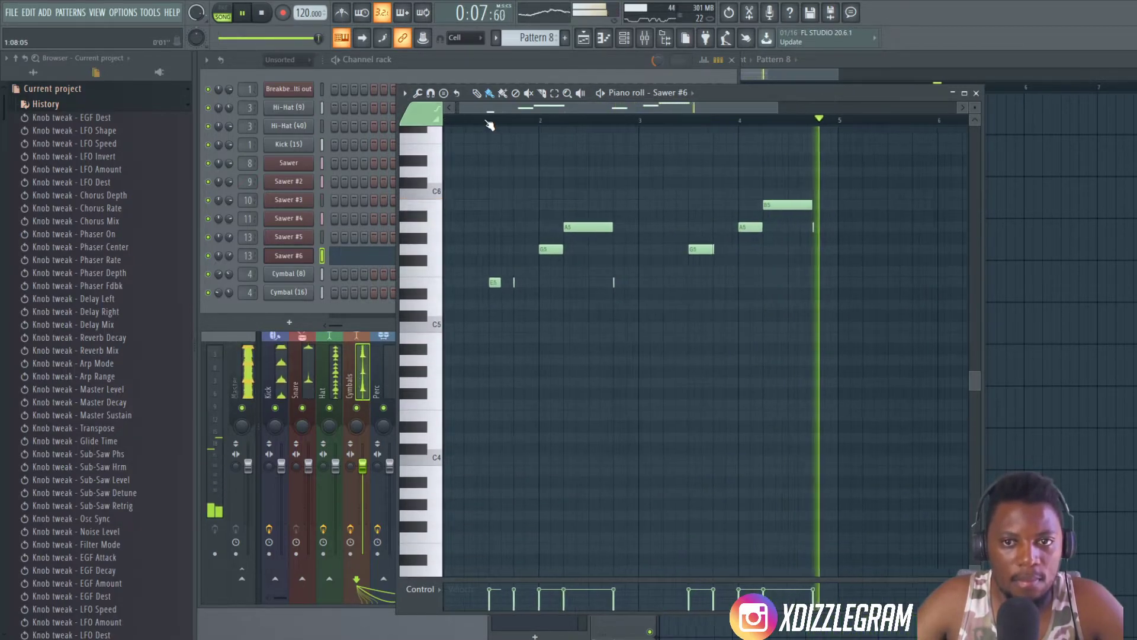
scroll(502, 123, up, 1)
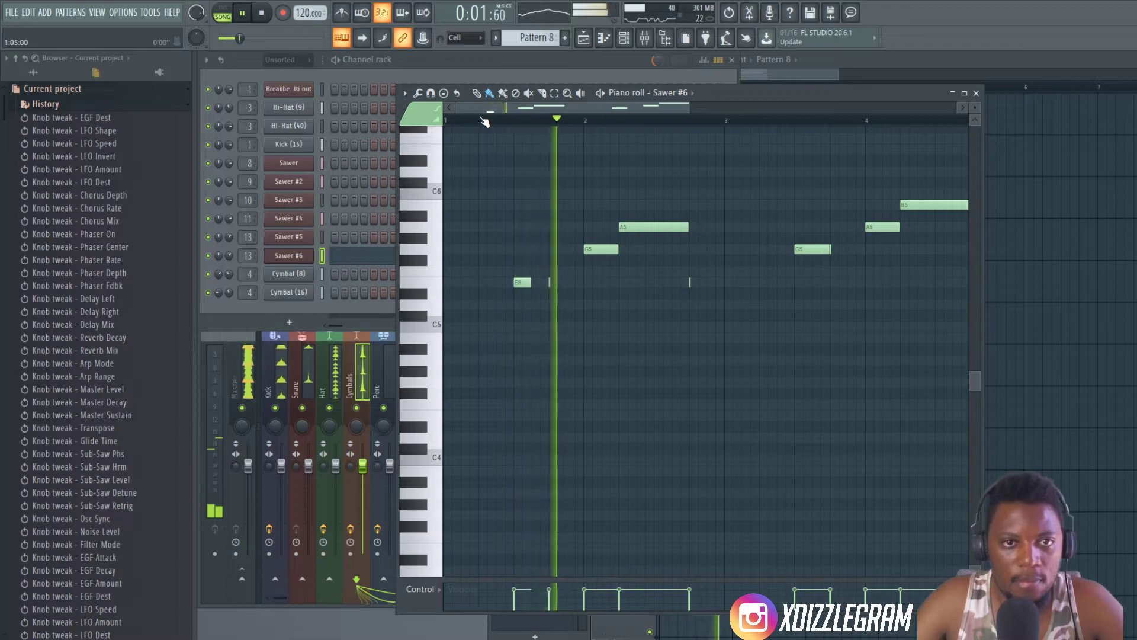
key(space)
- Turn off recording quantization for both note start time and note end time
right_click(290, 16)
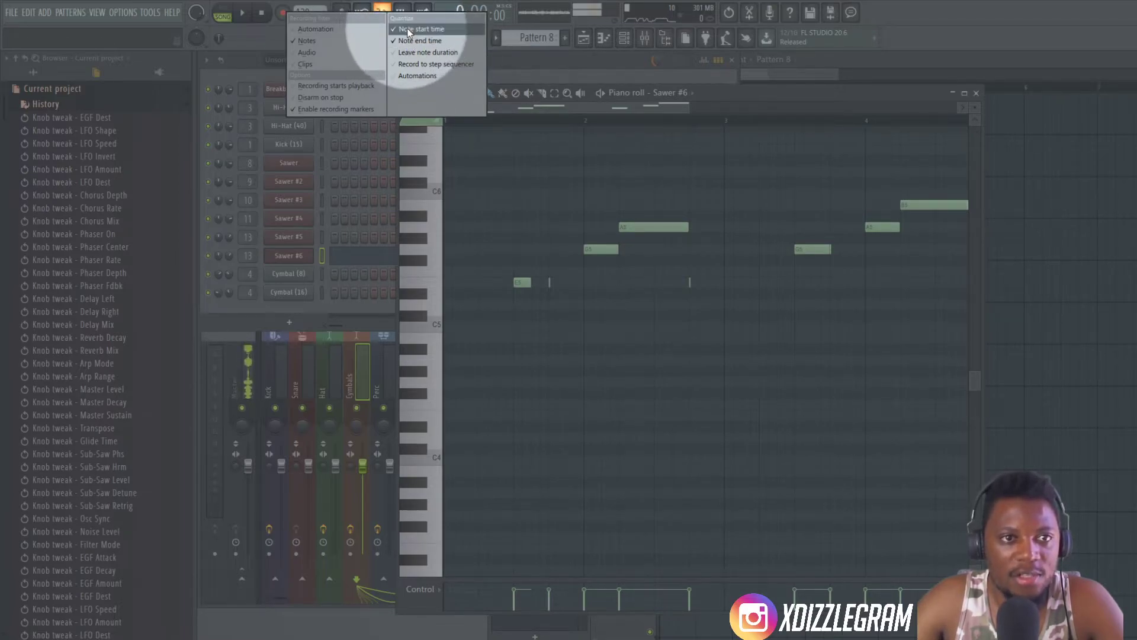
click(409, 32)
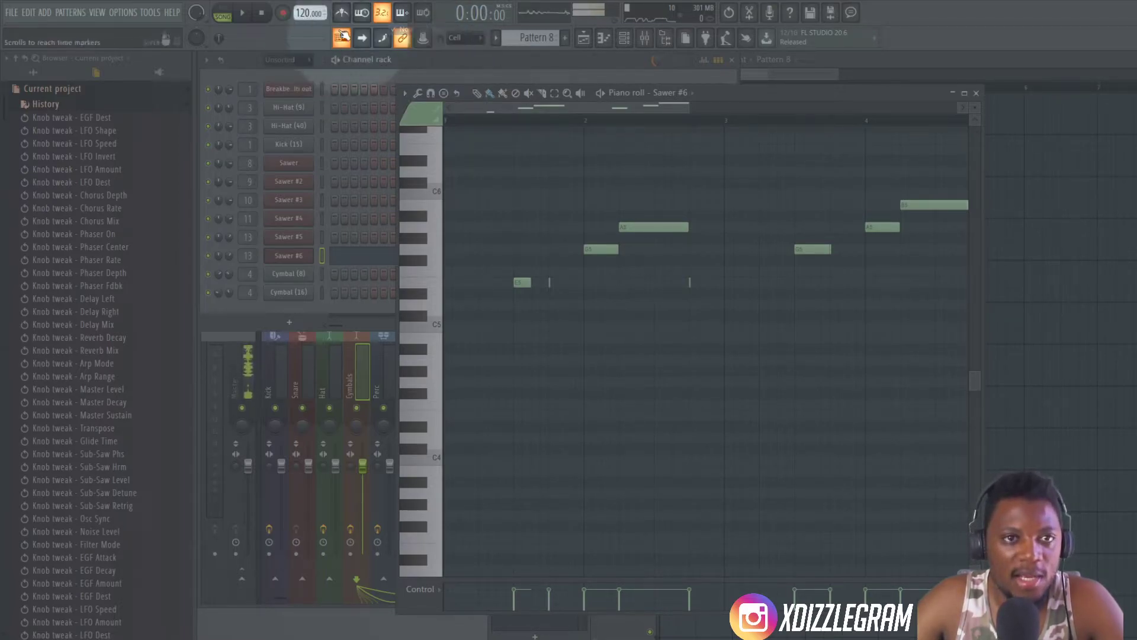
right_click(285, 15)
click(404, 38)
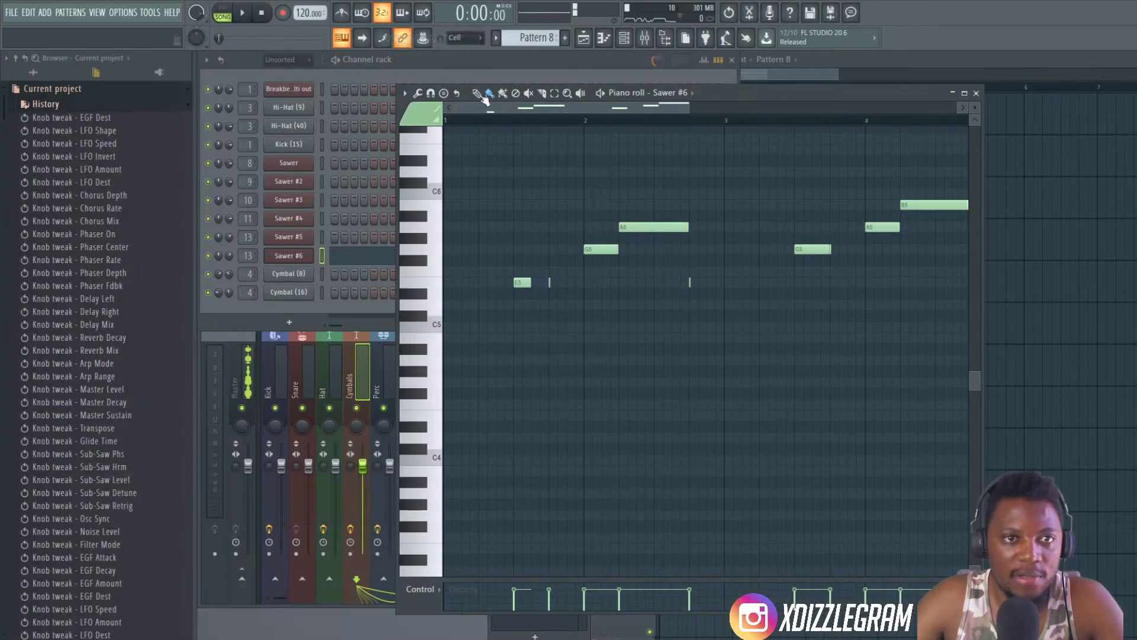
- Delete all the recorded Sawer #6 notes from Pattern 8 and rehearse the lead over the playing arrangement
key(space)
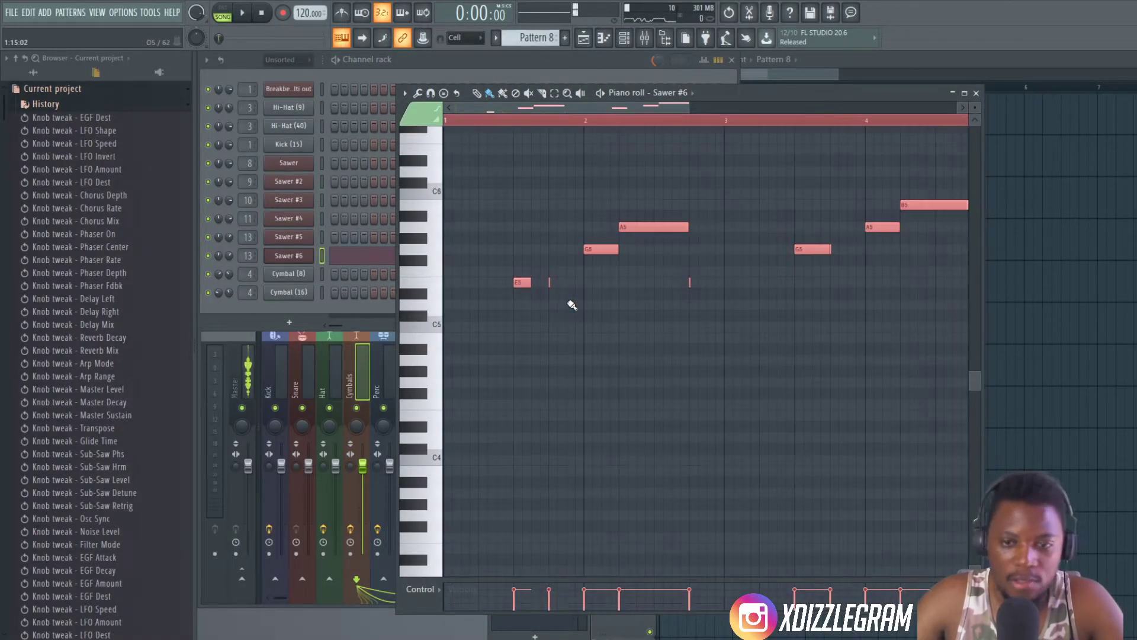
key(Delete)
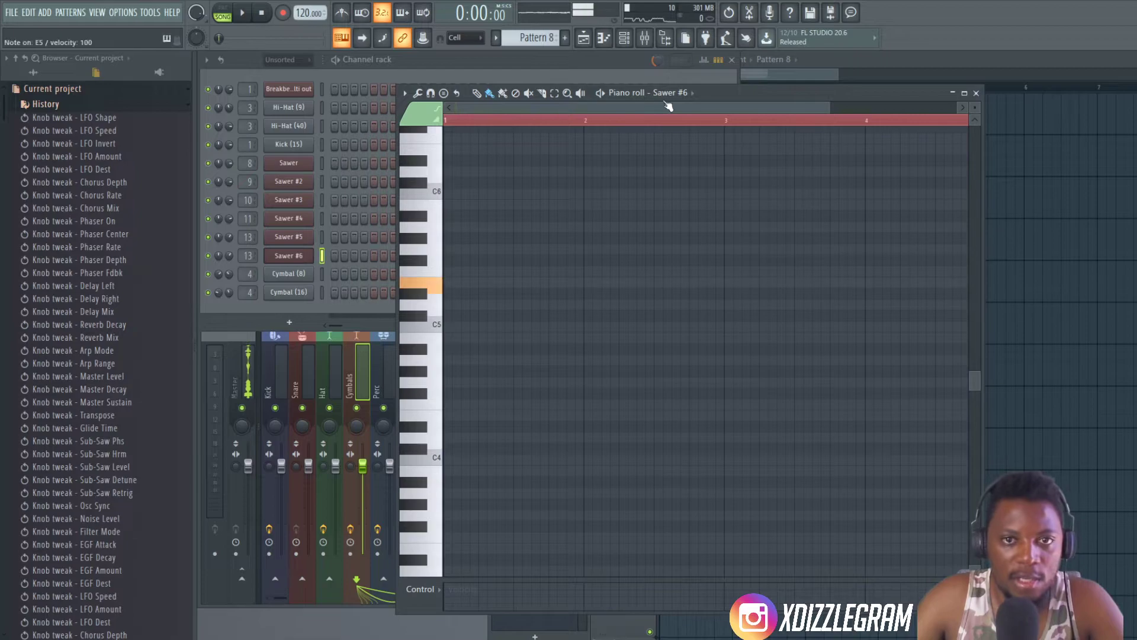
key(space)
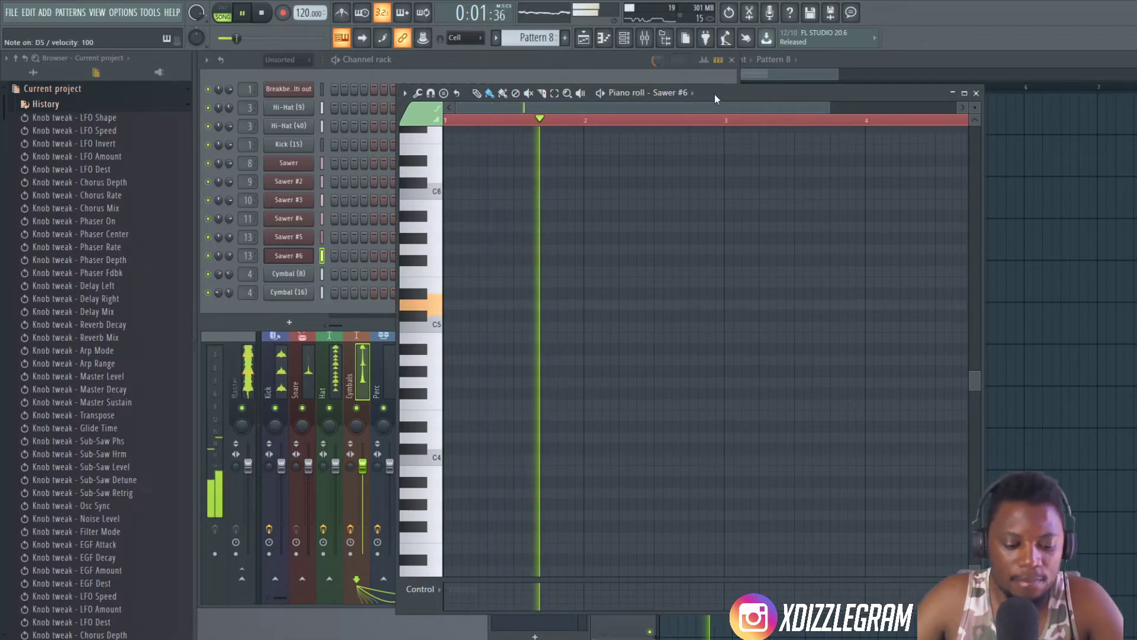
click(587, 66)
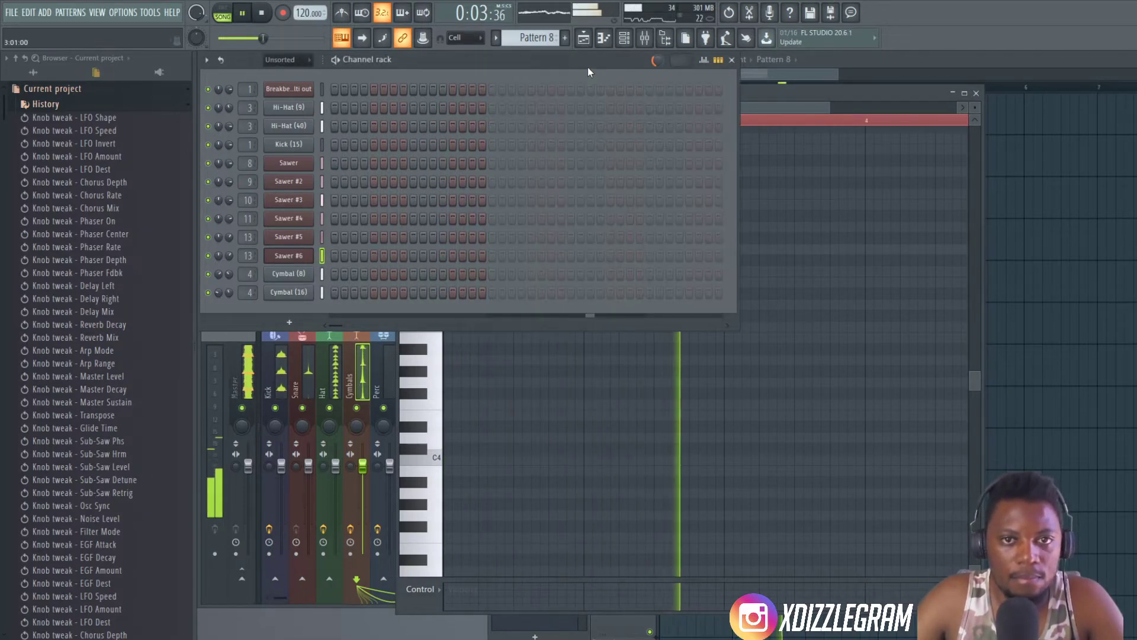
click(852, 63)
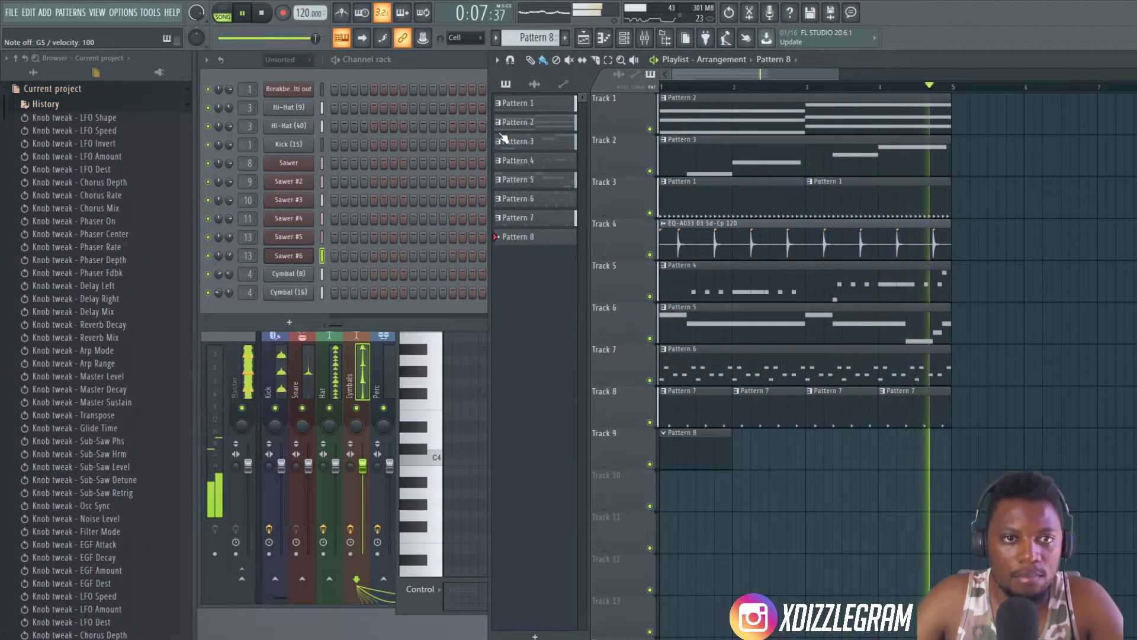
- Record a new Sawer #6 lead into Pattern 8 over the arrangement and quantize its notes in the piano roll
click(262, 14)
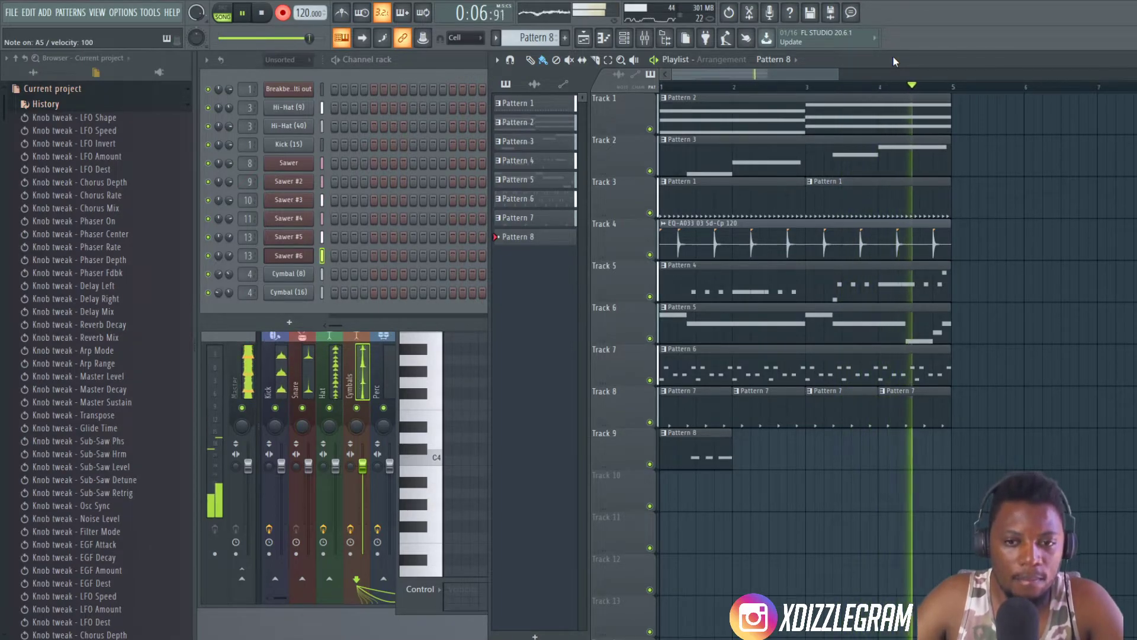
key(space)
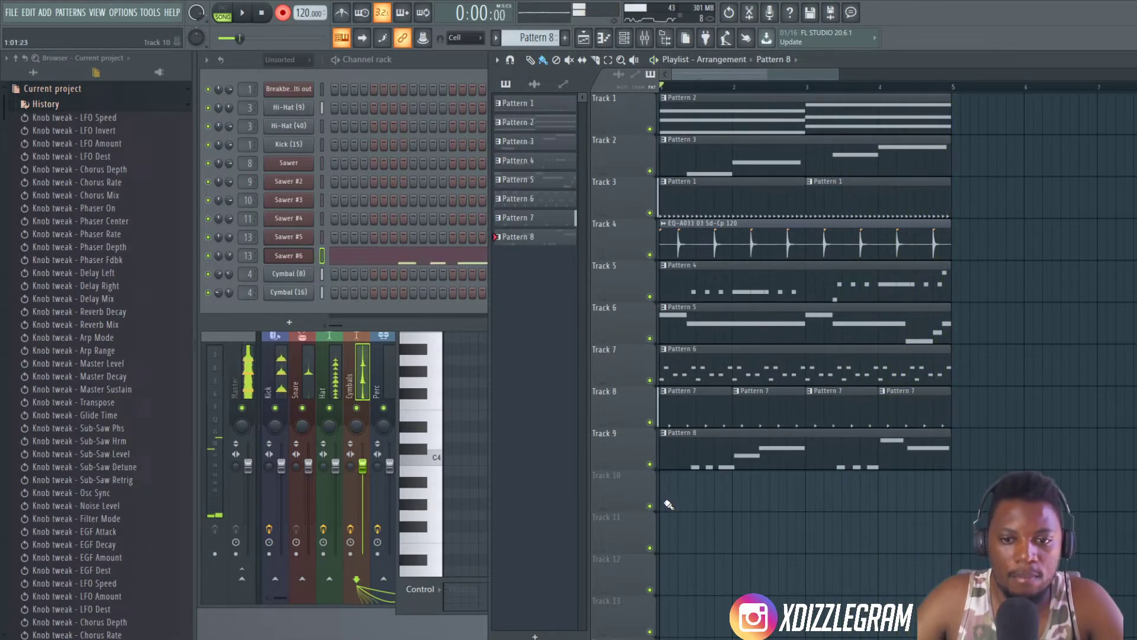
double_click(792, 447)
drag(521, 105, 443, 171)
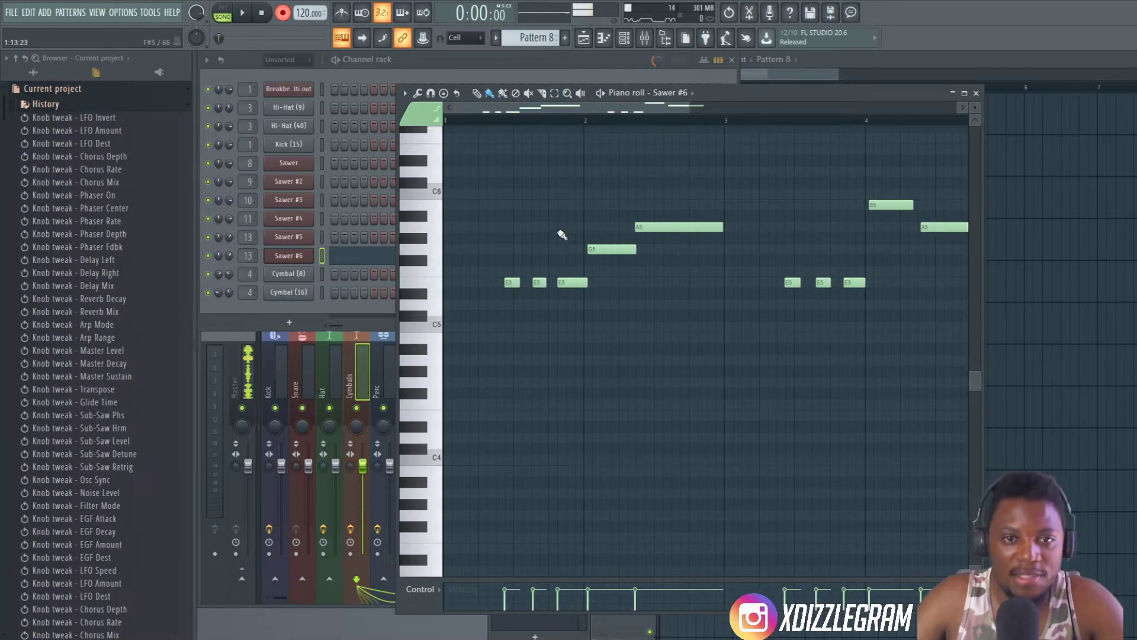
scroll(508, 120, up, 2)
key(alt+q)
drag(608, 240, 752, 283)
click(801, 445)
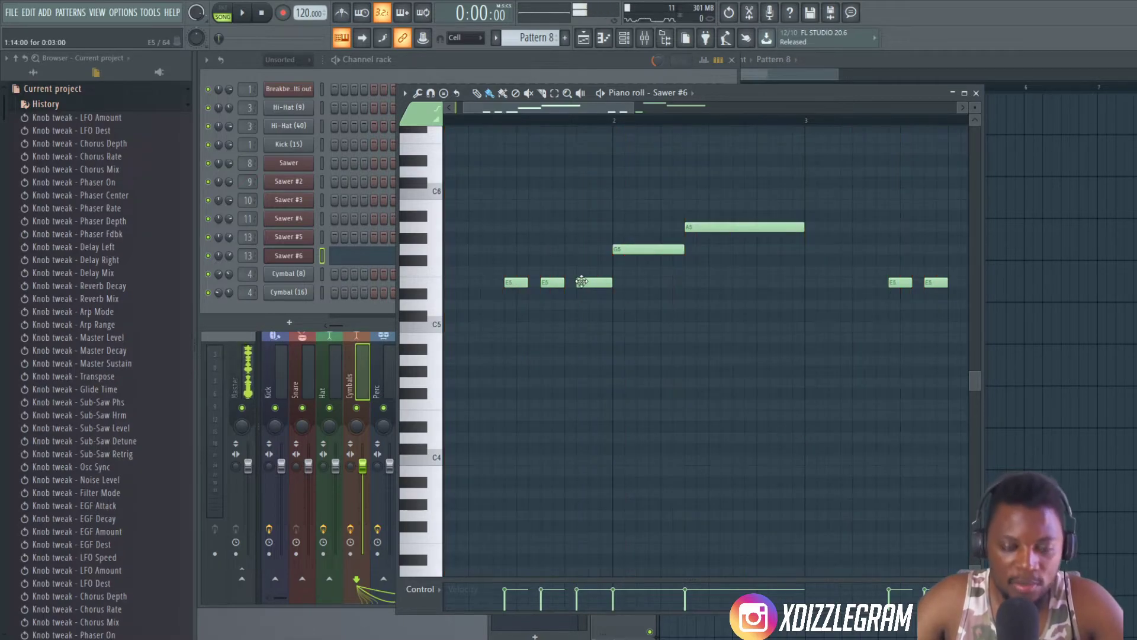
- Play the arrangement and check the timing of the quantized Sawer #6 lead notes
scroll(567, 123, down, 3)
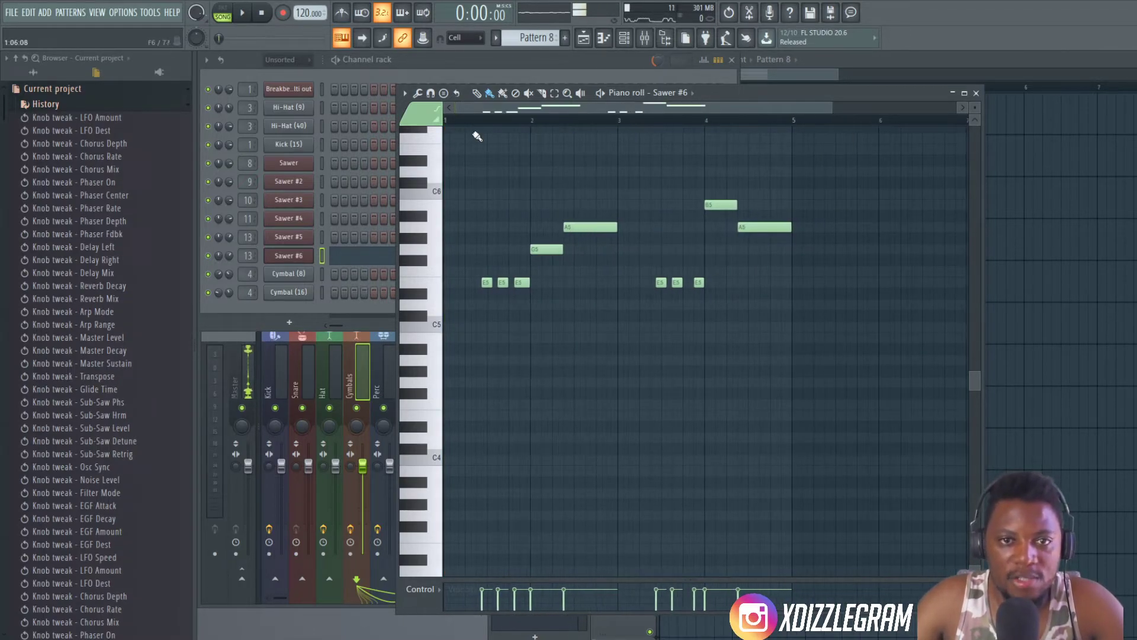
scroll(484, 125, up, 1)
key(space)
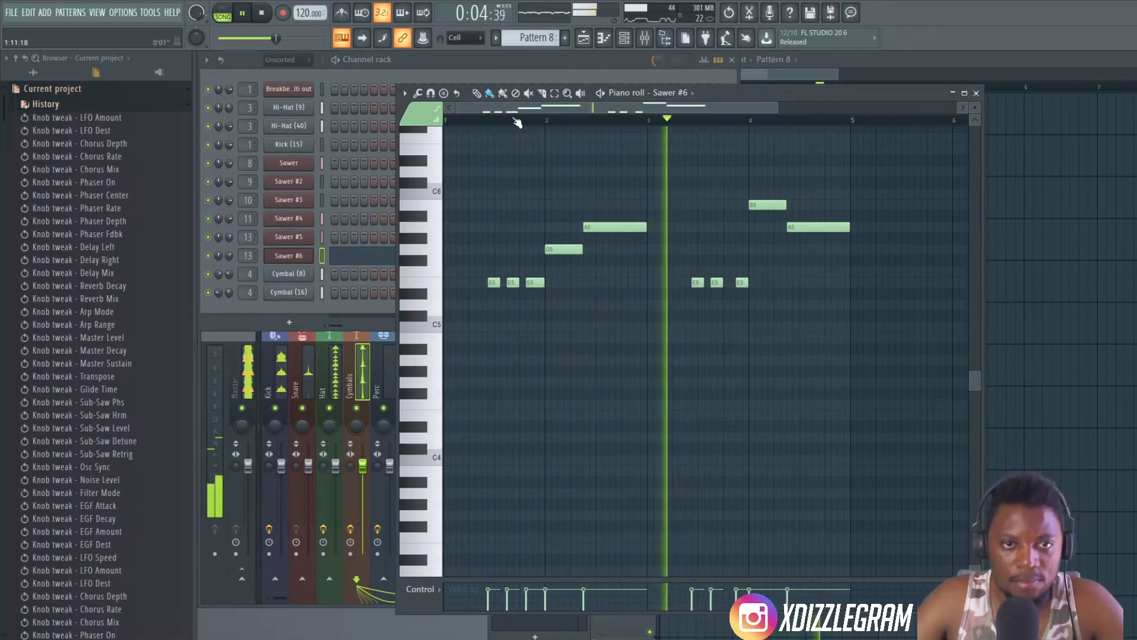
scroll(513, 111, down, 1)
click(488, 62)
click(766, 92)
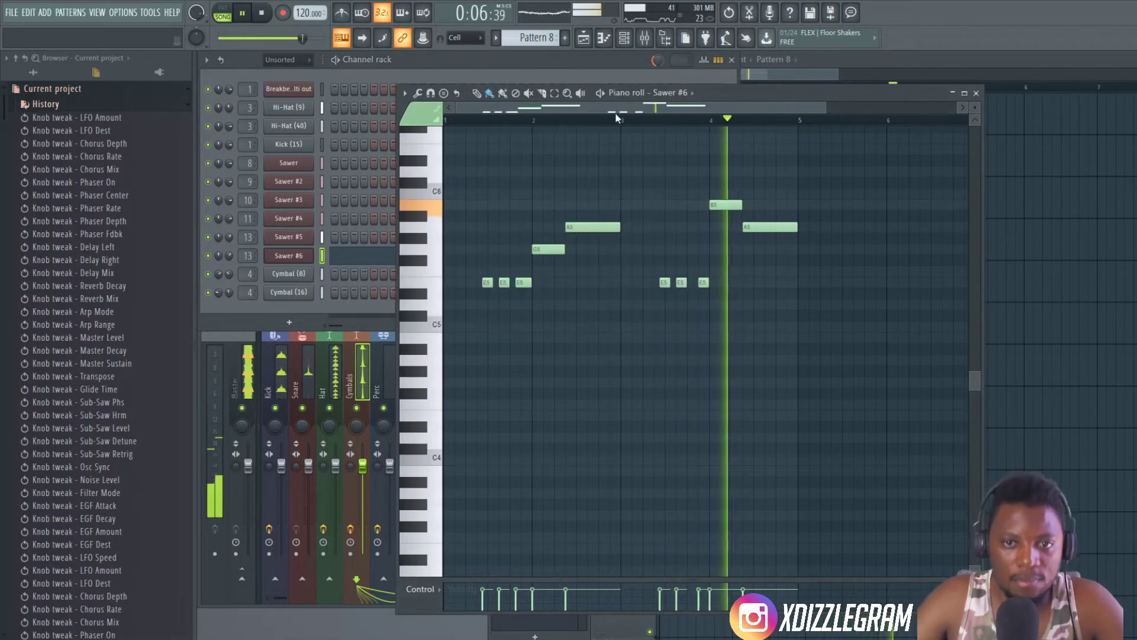
scroll(679, 124, up, 1)
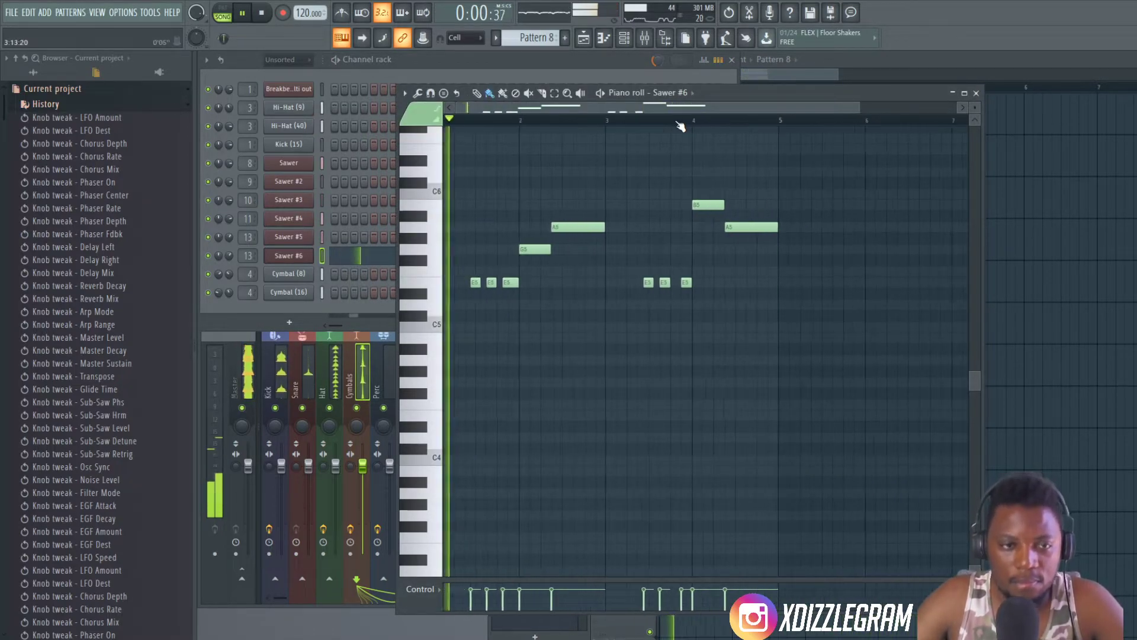
- Set the Sawer #6 channel volume to 54% and route the channel to mixer track 14
click(232, 257)
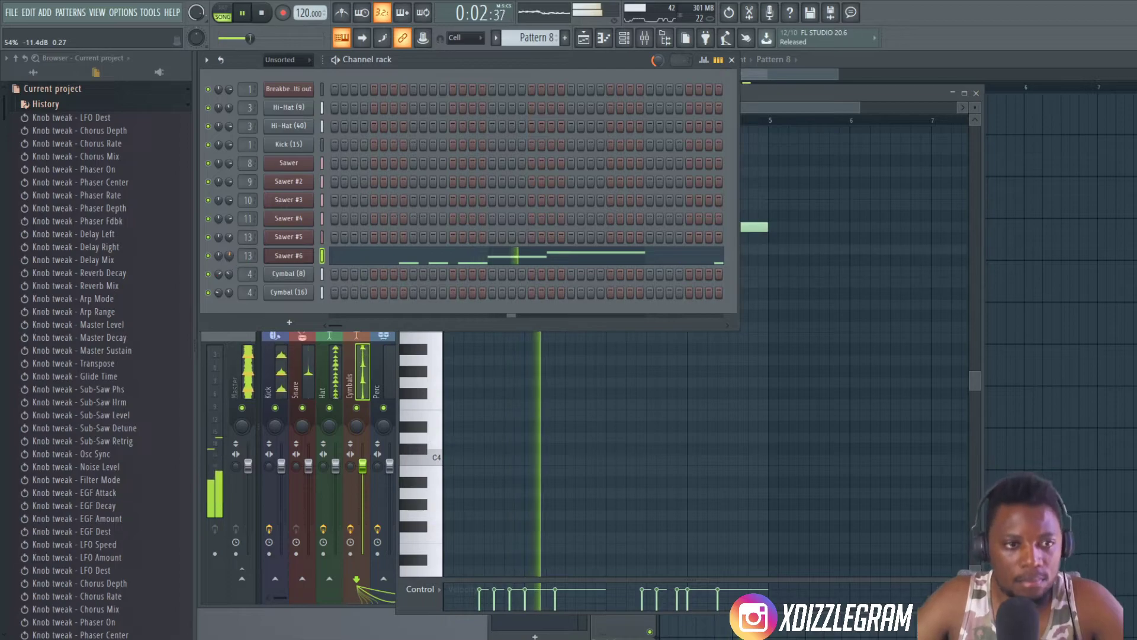
key(space)
click(250, 255)
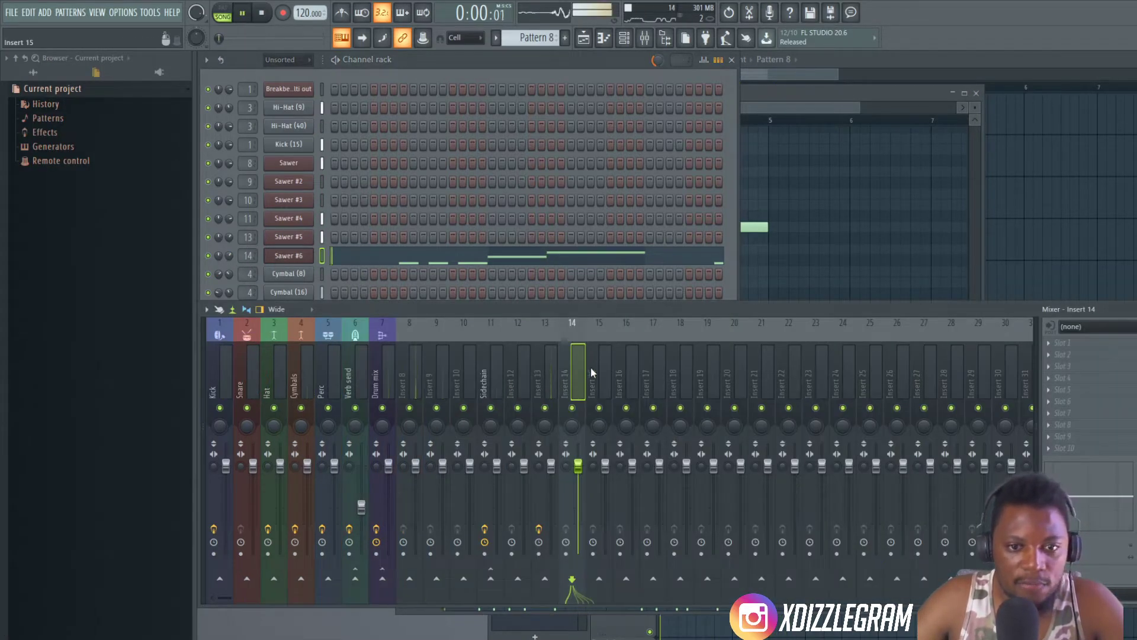
click(496, 375)
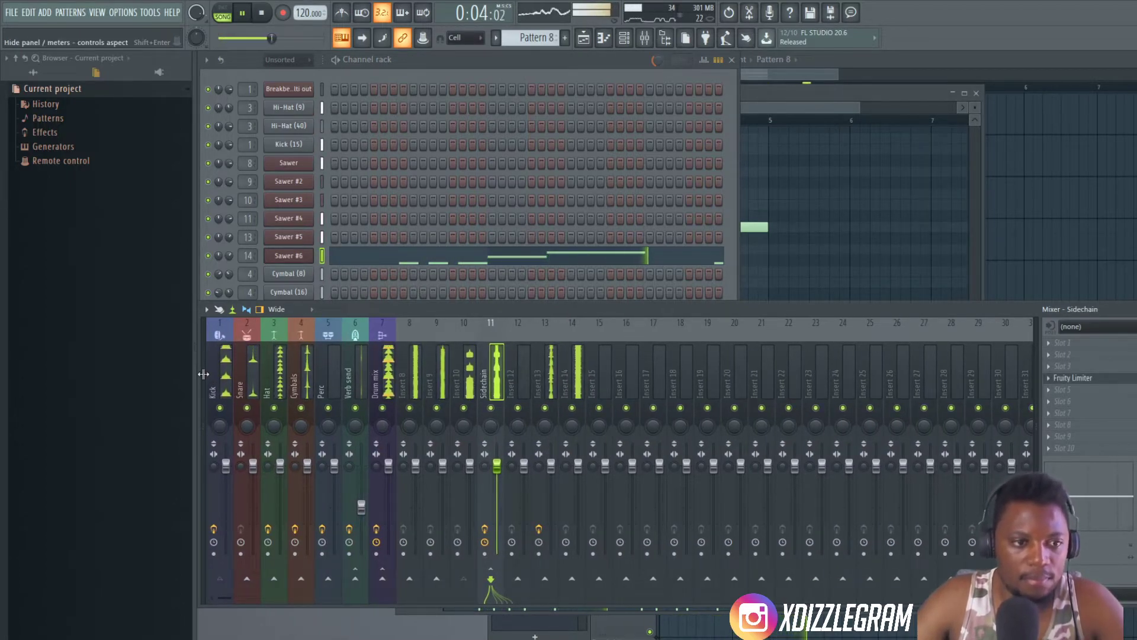
scroll(302, 371, left, 2)
click(504, 68)
click(875, 58)
- Select every clip in the four-bar arrangement and duplicate the block three times to fill 16 bars
scroll(775, 83, up, 1)
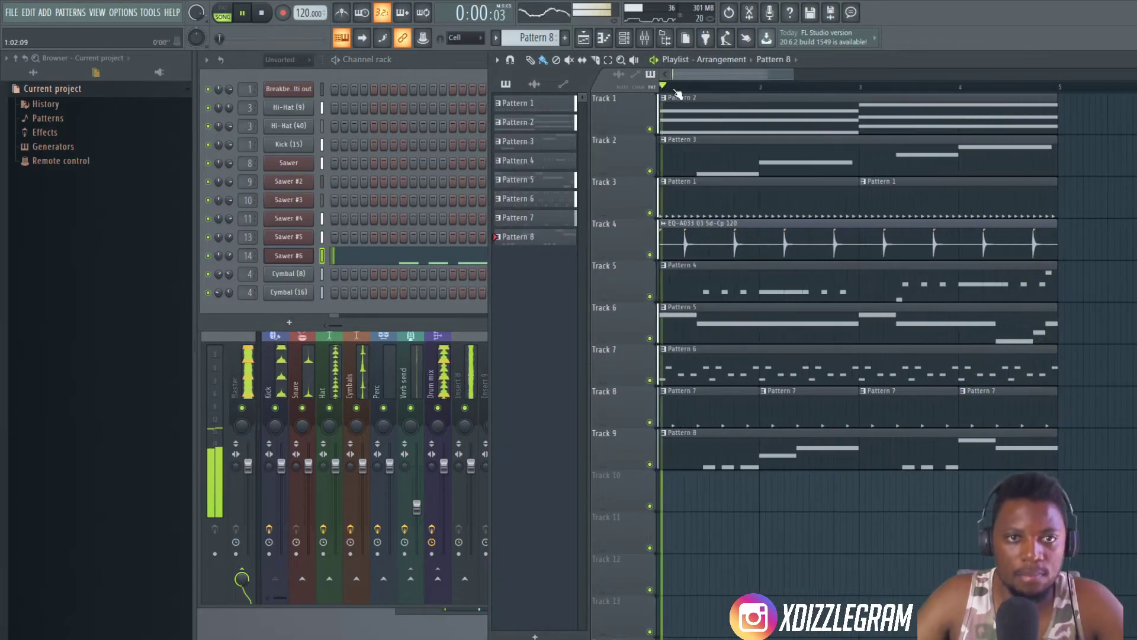
click(35, 73)
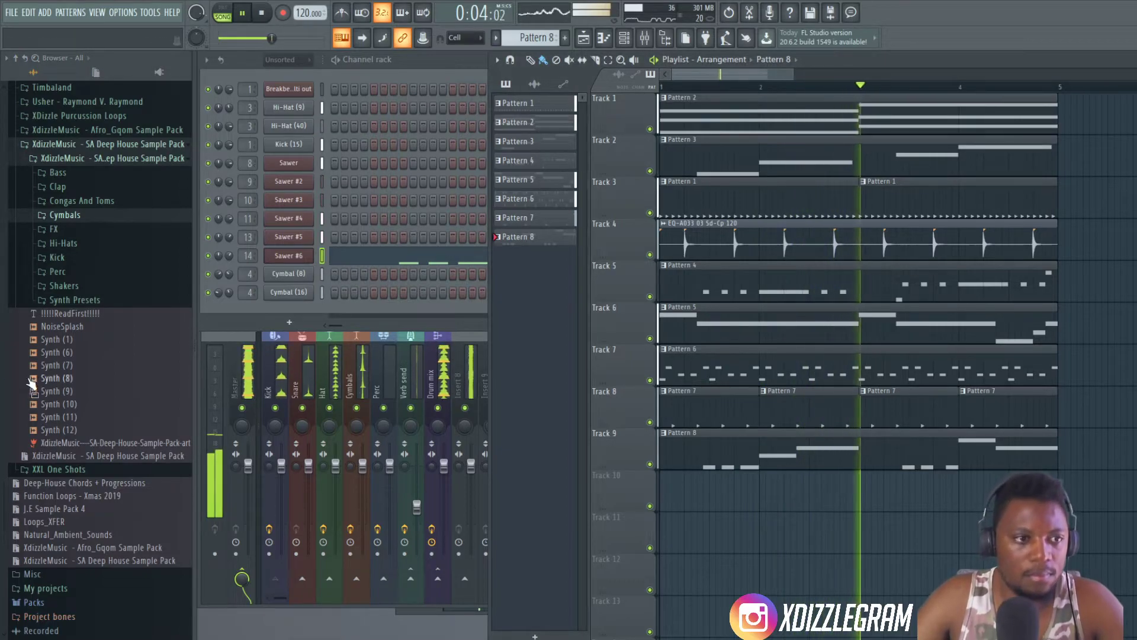
scroll(740, 87, down, 2)
key(space)
drag(968, 470, 543, 116)
key(ctrl+b)
key(ctrl+b)
key(ctrl+b)
- Place the NoiseSplash sample on Track 10 starting at bar 8 and check its sample settings
scroll(774, 89, down, 2)
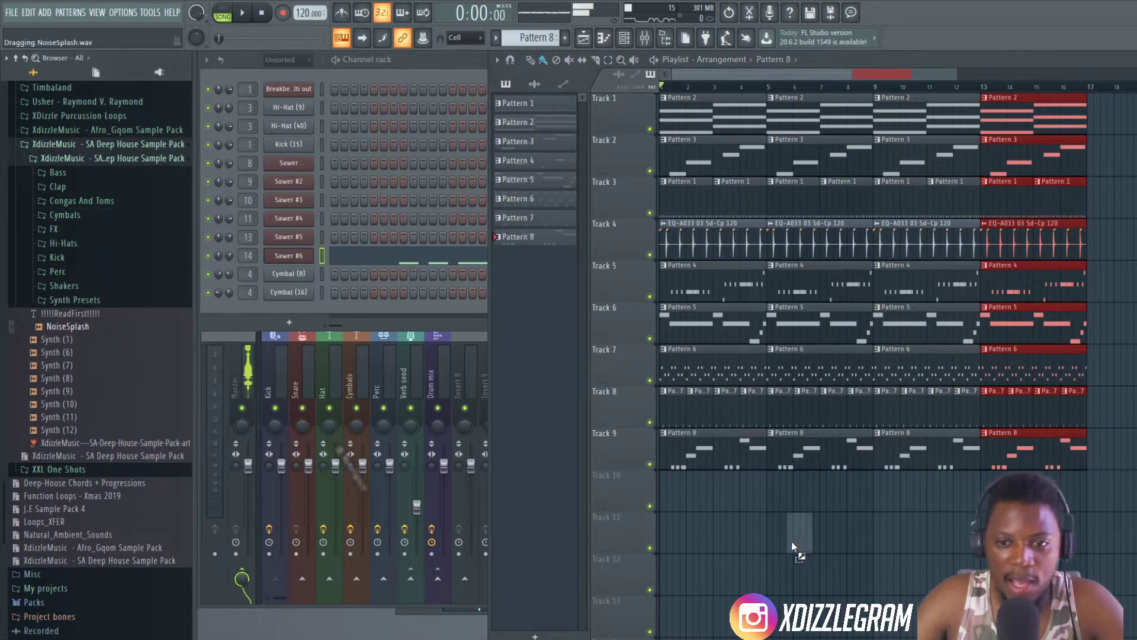
drag(866, 502, 852, 489)
double_click(891, 487)
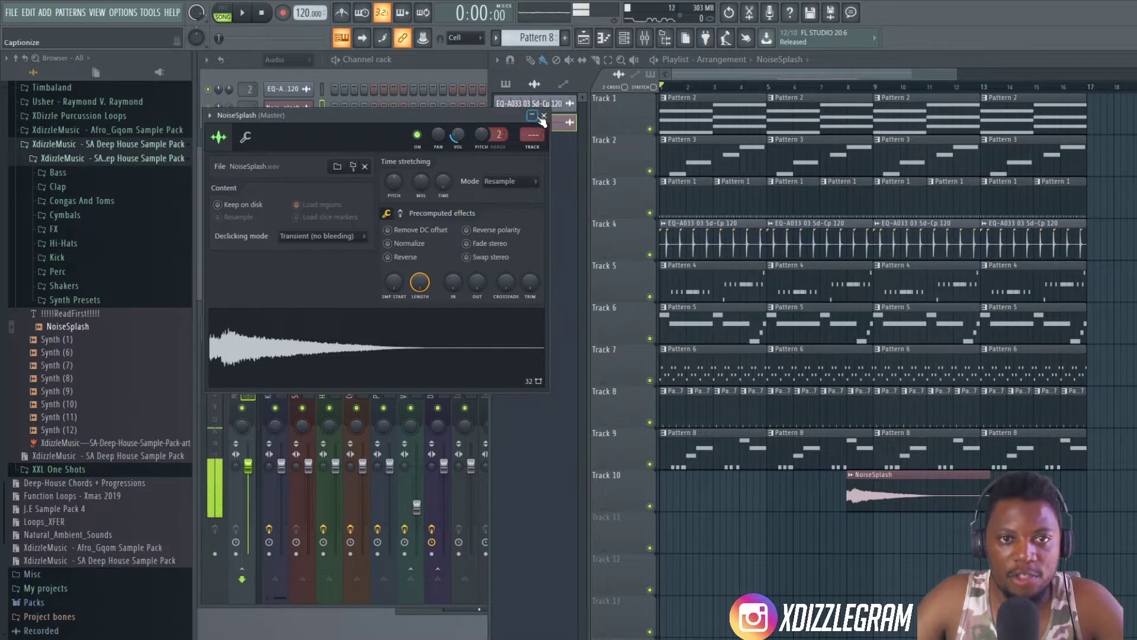
click(543, 116)
scroll(786, 87, right, 2)
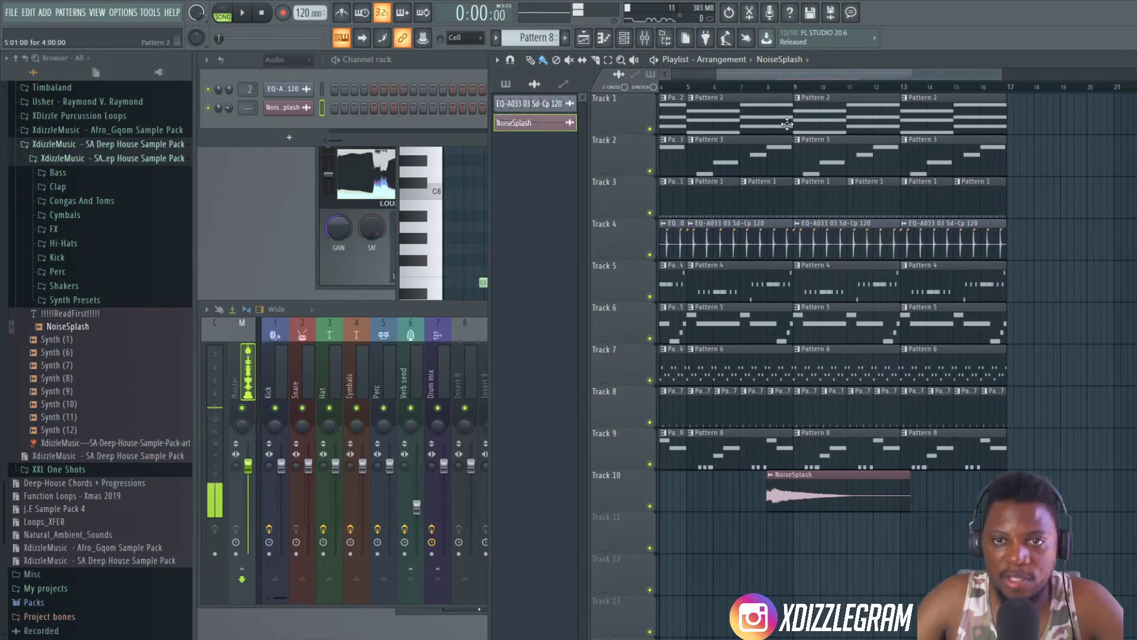
scroll(684, 79, left, 2)
- Delete the Pattern 8 clips on Track 9 and the Pattern 5 clips on Track 6 from the first eight bars
right_click(819, 450)
right_click(698, 462)
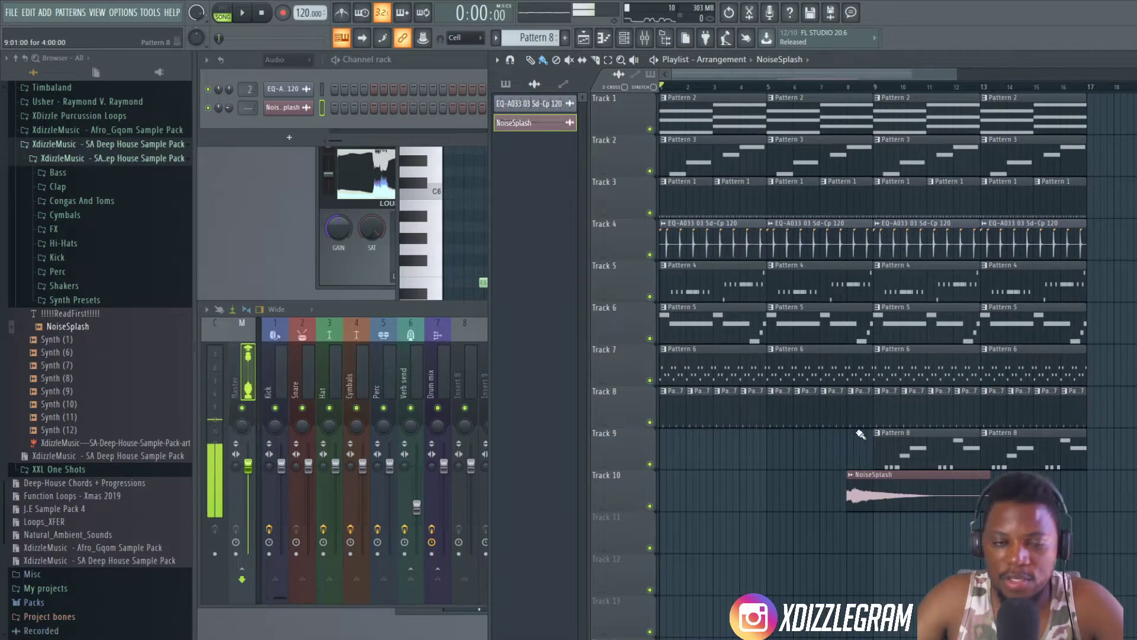
click(507, 84)
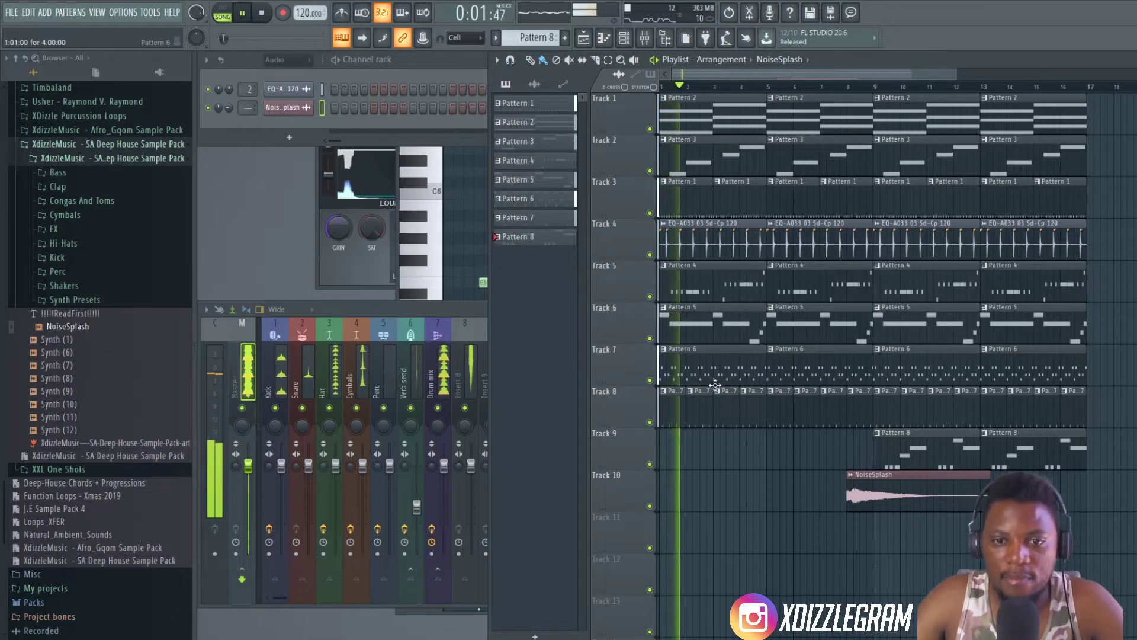
right_click(752, 323)
right_click(813, 323)
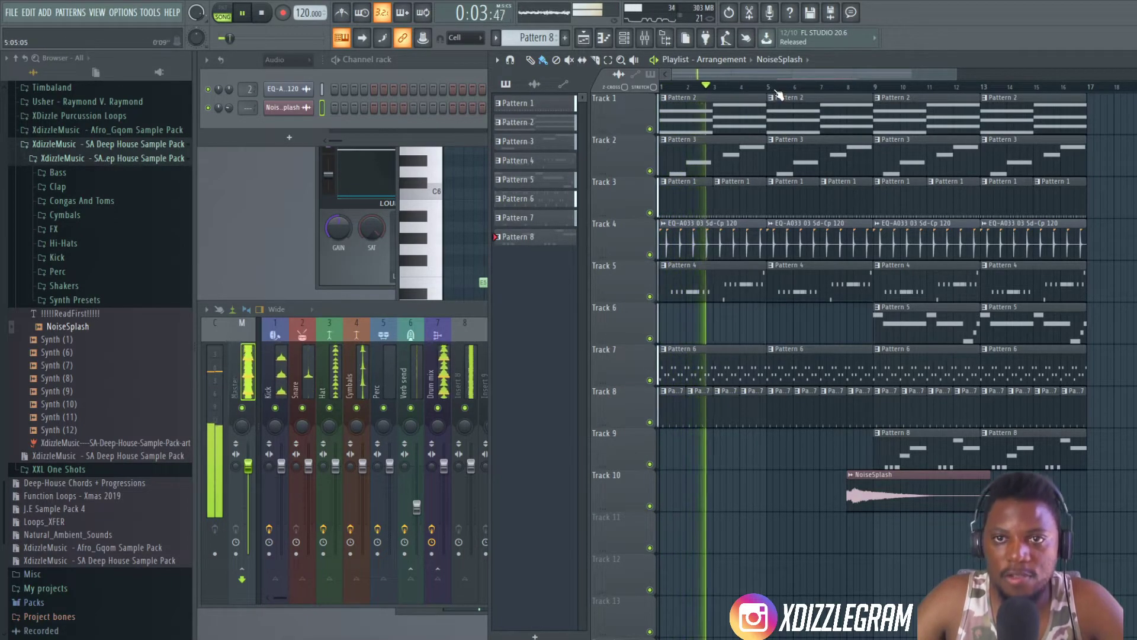
- Shorten the Pattern 1 clip before bar 9 on Track 3 to leave a one-bar gap at bar 8
scroll(846, 361, down, 2)
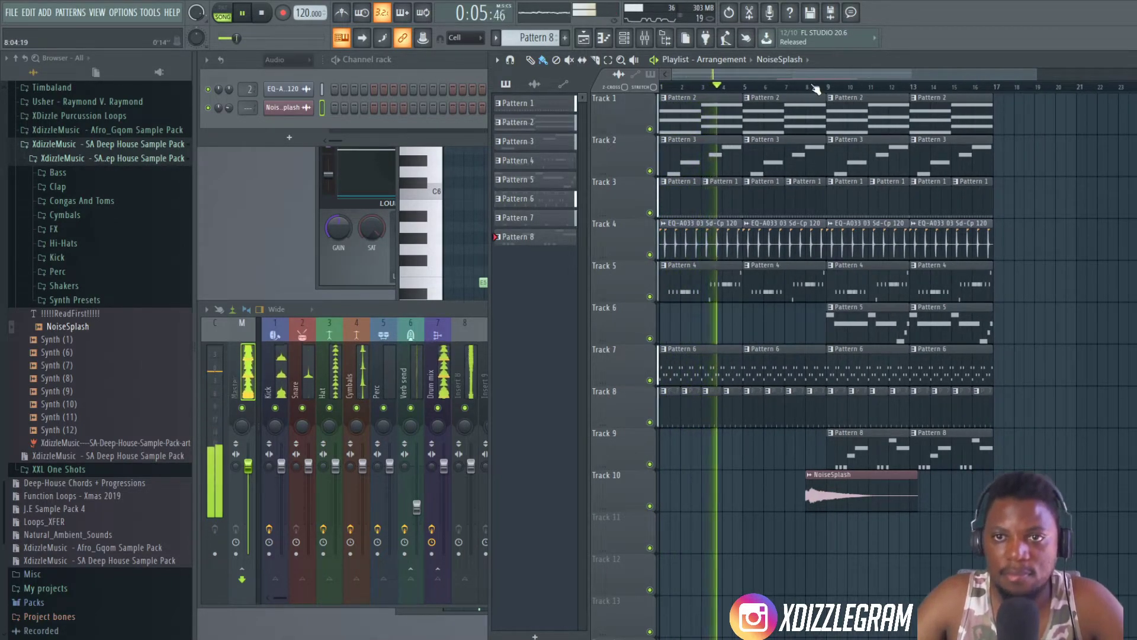
scroll(816, 89, up, 3)
scroll(816, 89, up, 2)
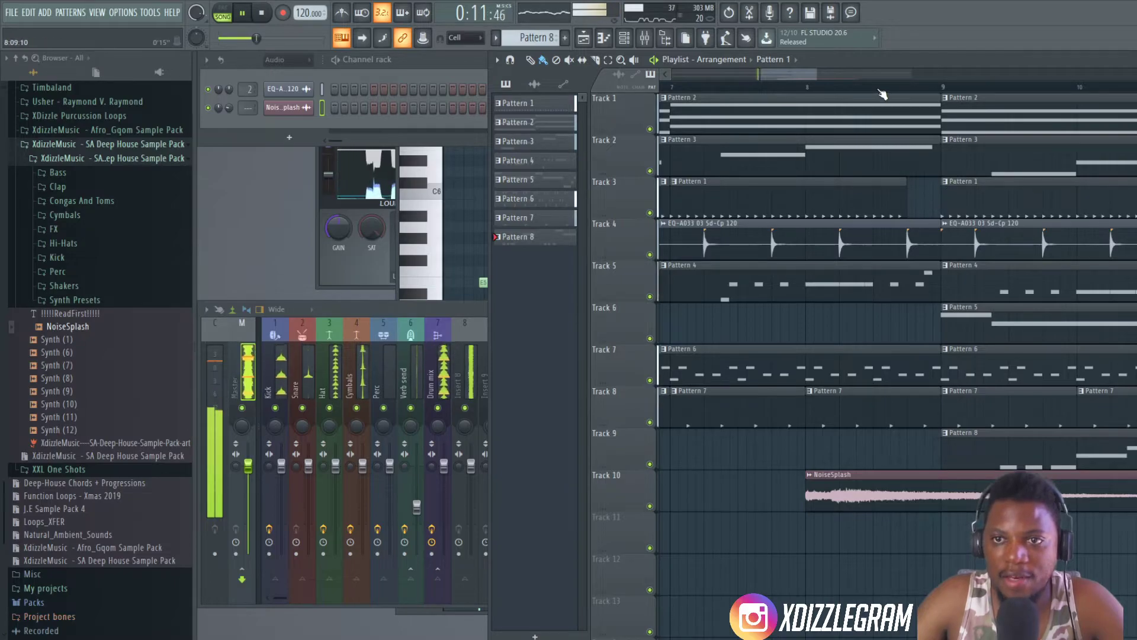
scroll(883, 95, down, 4)
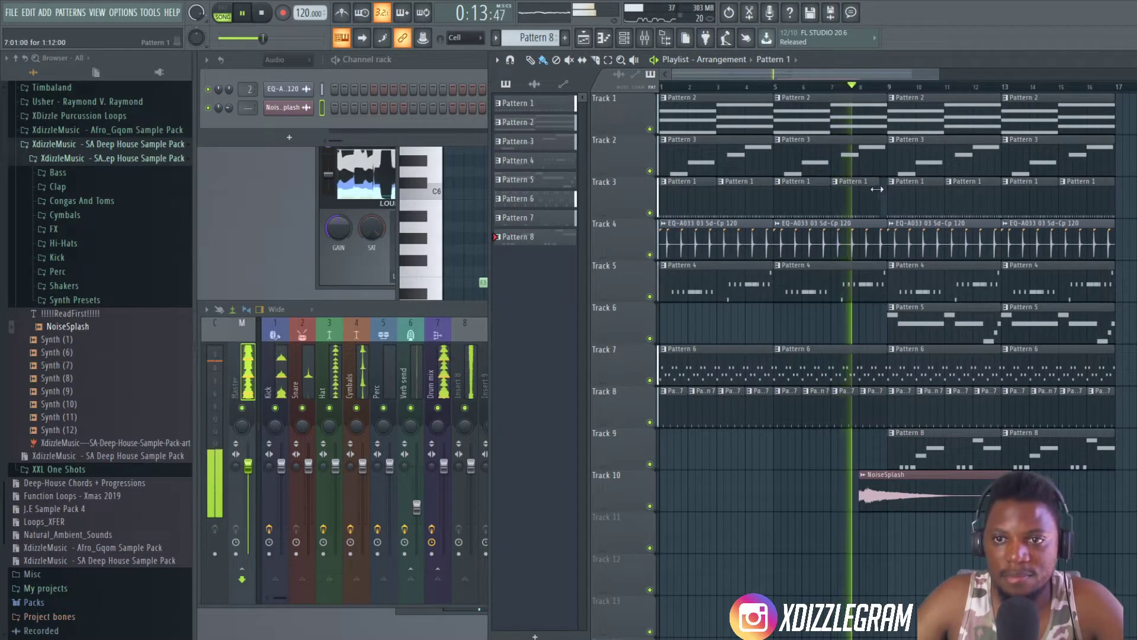
scroll(865, 97, down, 1)
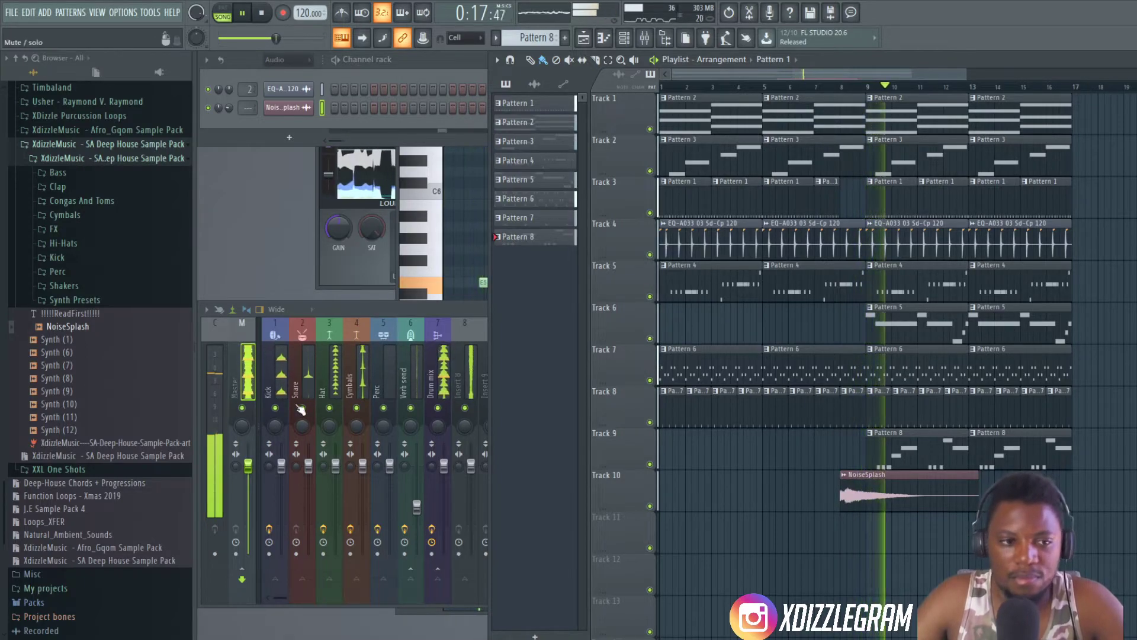
- Place the Cymbal (4) sample on Track 11 at bar 9 and open its sample settings
click(64, 216)
key(space)
click(93, 313)
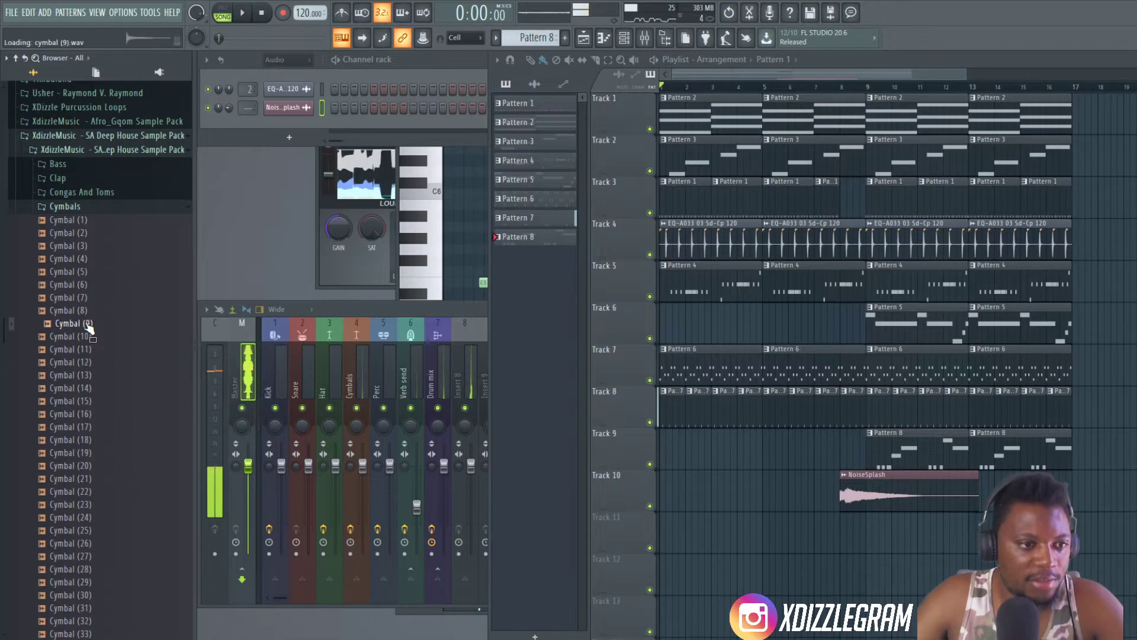
drag(93, 268, 872, 539)
double_click(880, 532)
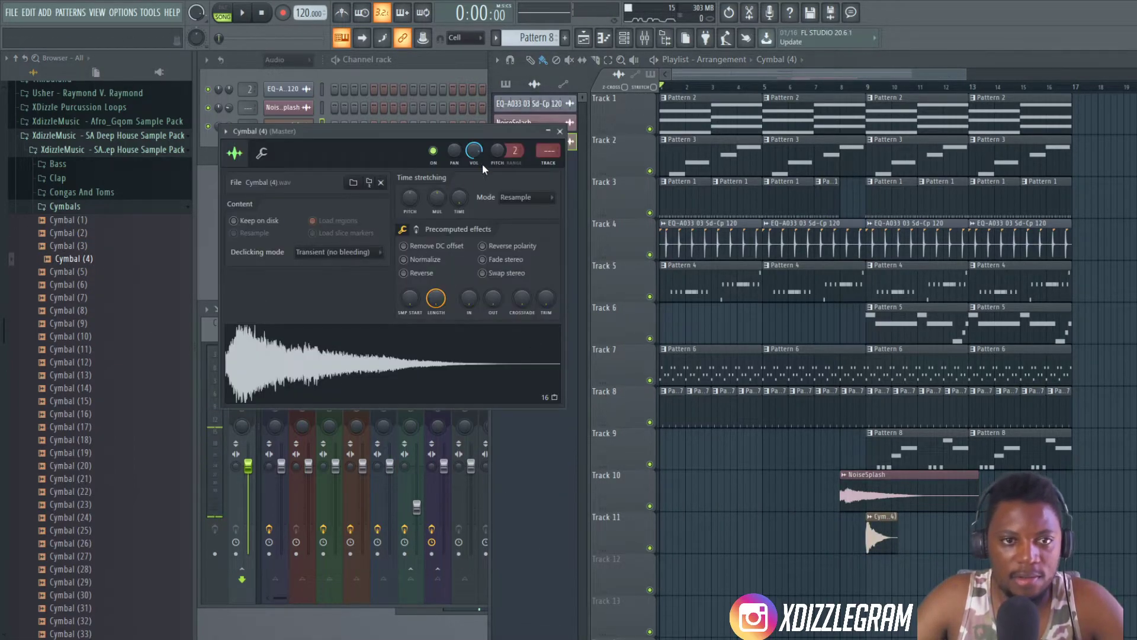
- Enlarge the playlist and move all clips of the arrangement to start at bar 17
scroll(710, 93, down, 3)
double_click(872, 54)
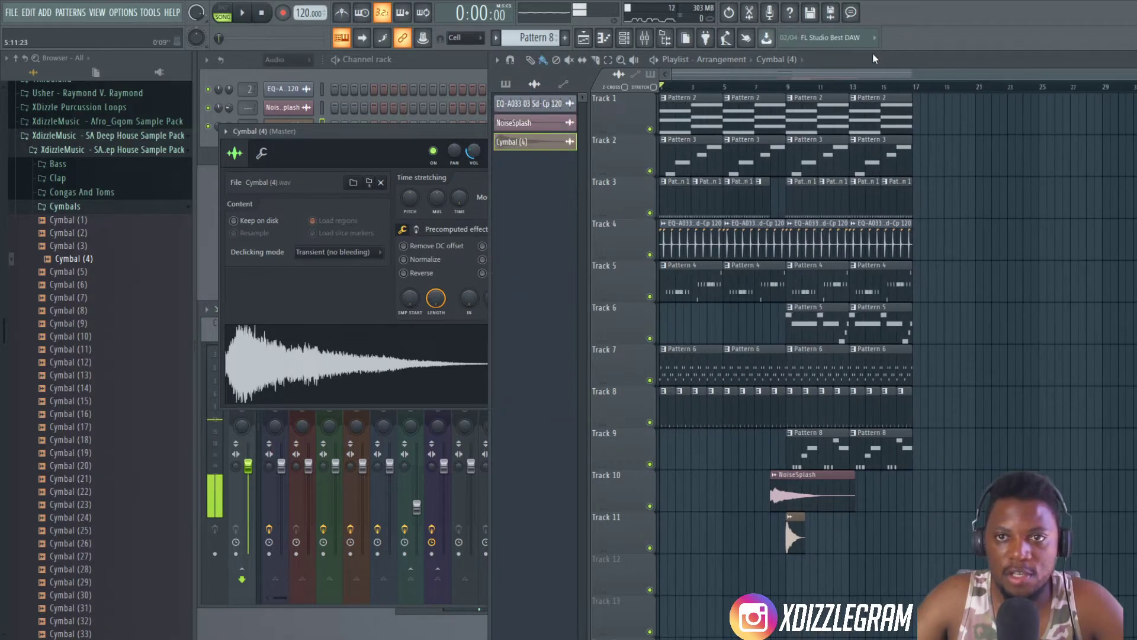
key(ctrl+a)
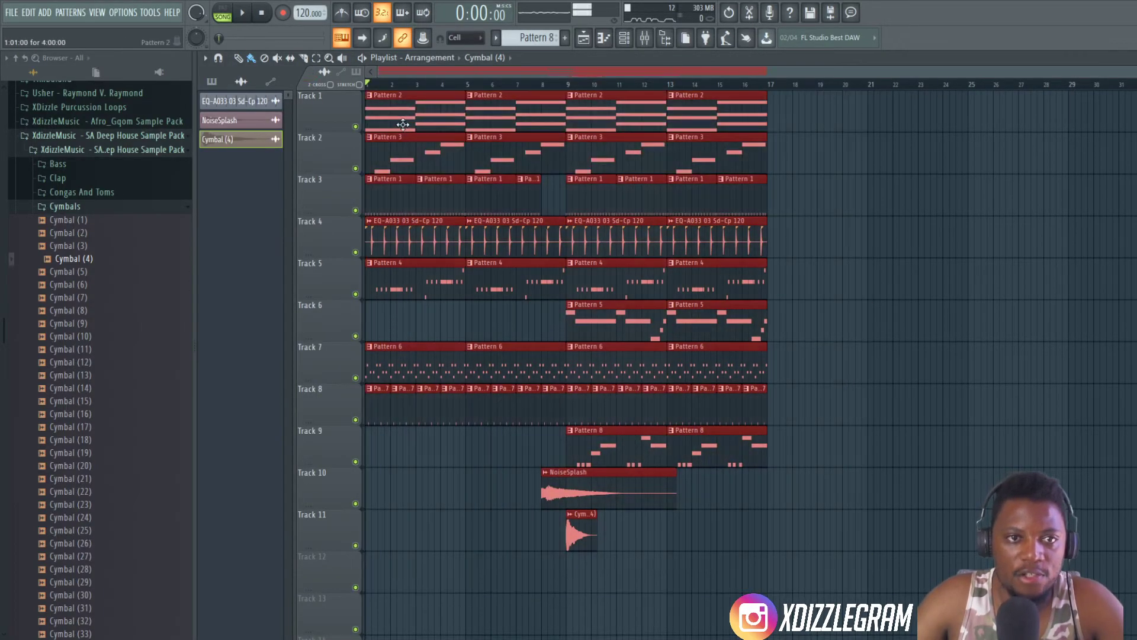
drag(393, 115, 797, 130)
scroll(722, 92, down, 3)
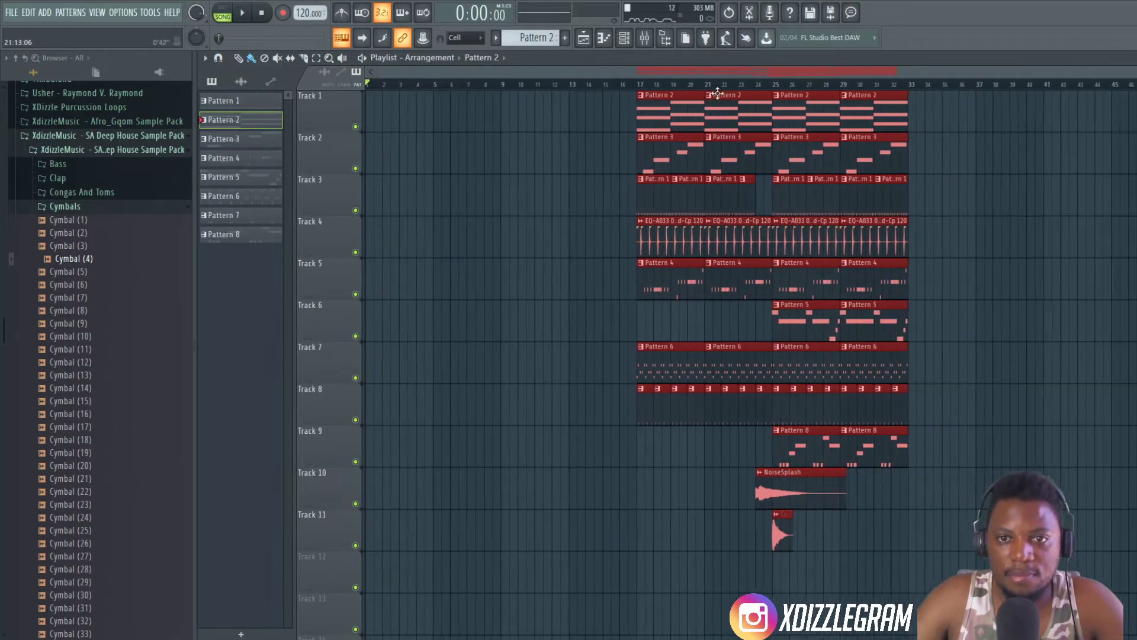
- Fill bars 1 to 16 of Track 4 with EQ-A033 03 Sd-Cp 120 clips
click(644, 236)
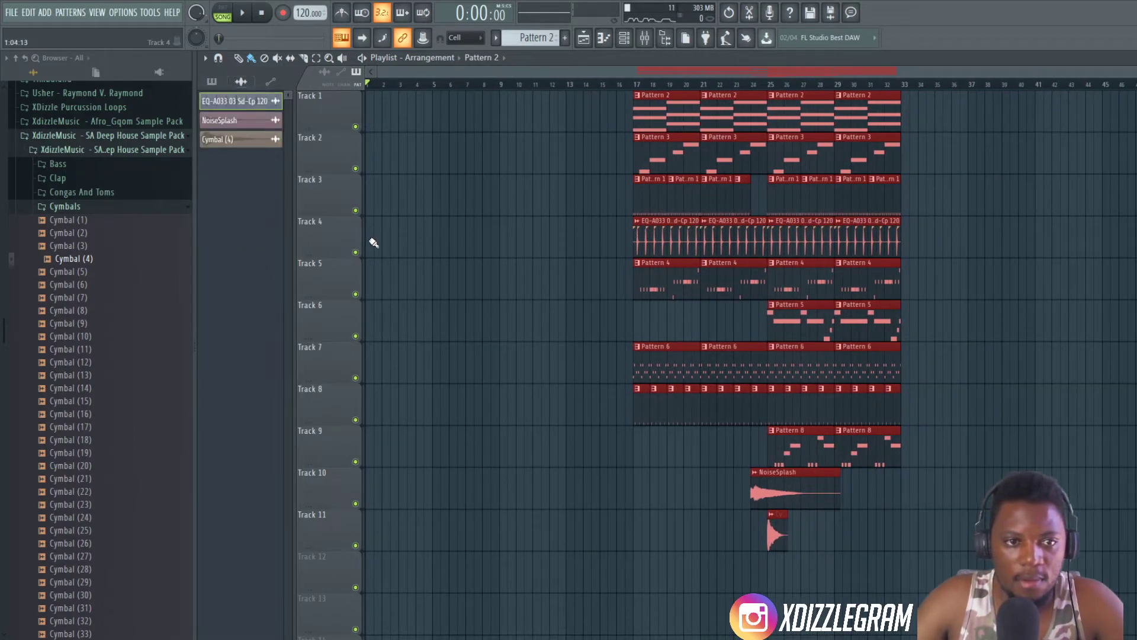
drag(374, 243, 613, 249)
right_click(614, 241)
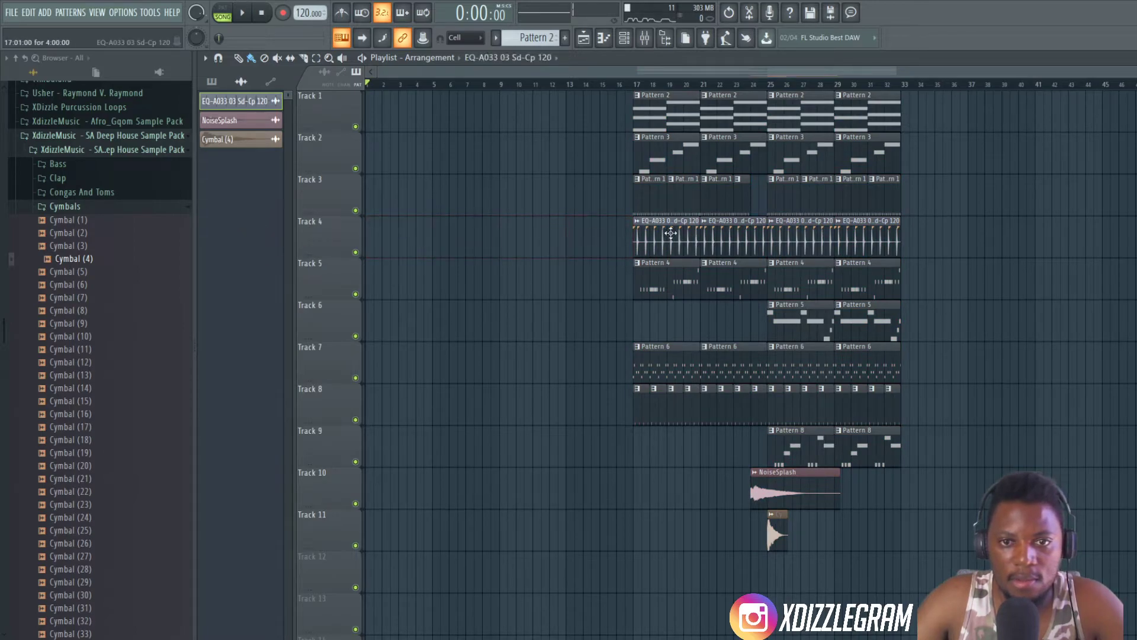
drag(385, 244, 611, 234)
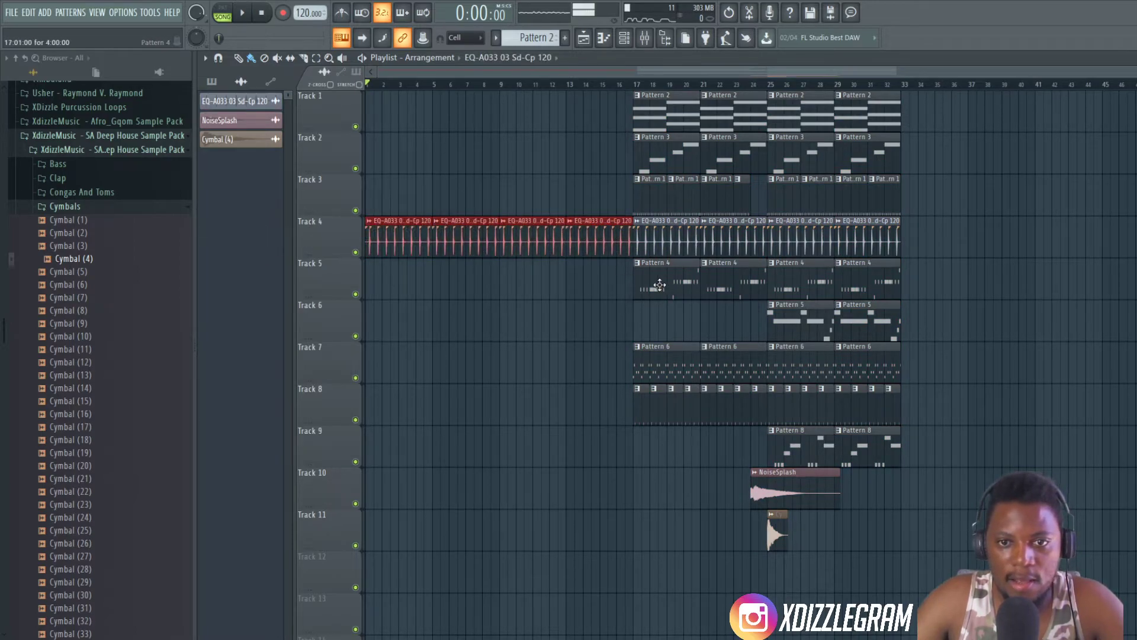
- Fill bars 1 to 16 with Pattern 1 clips on Track 3 and Pattern 2 clips on Track 1
click(648, 193)
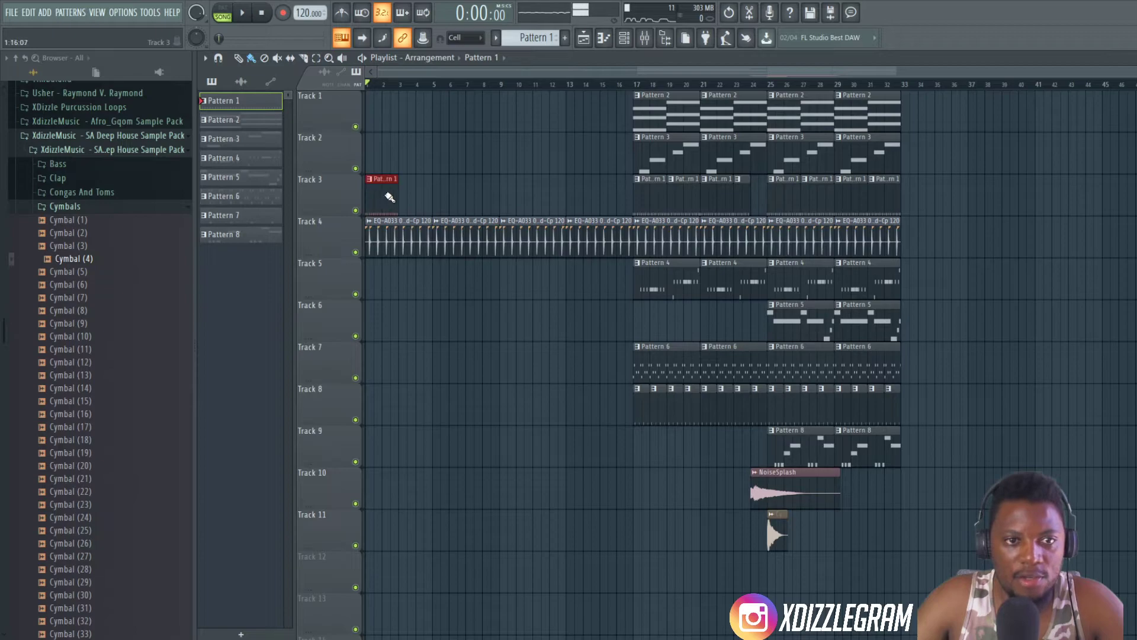
drag(386, 197, 603, 202)
click(651, 121)
mouse_move(368, 113)
mouse_down()
mouse_move(592, 108)
mouse_move(594, 135)
mouse_up()
- Play the intro and add two Pattern 4 clips on Track 5 across bars 9 to 16
key(space)
key(space)
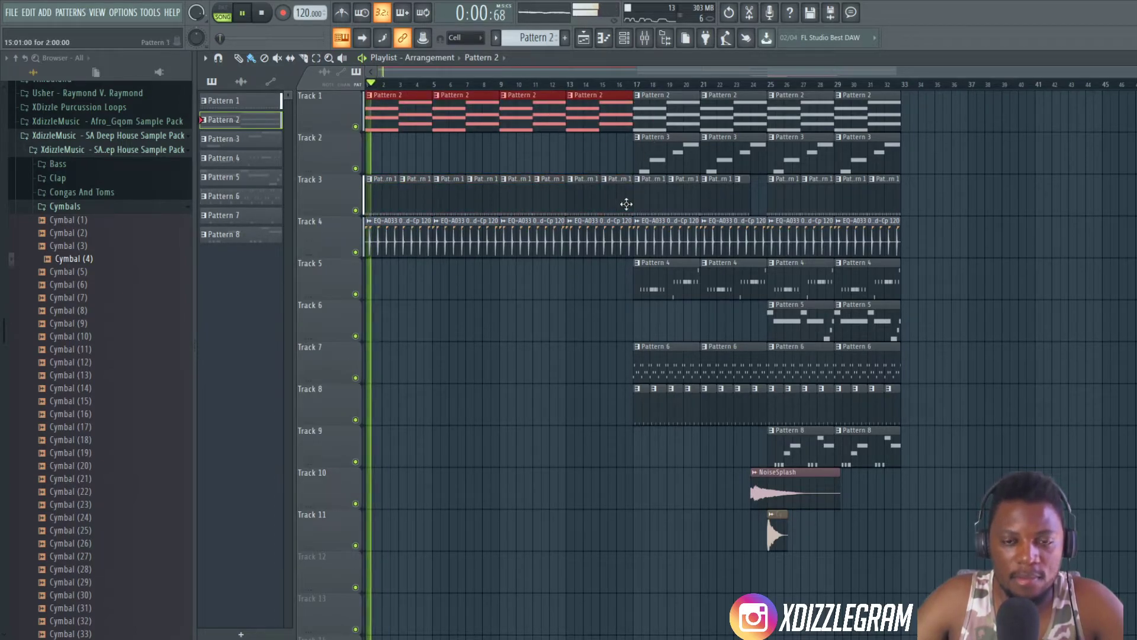
scroll(389, 86, up, 2)
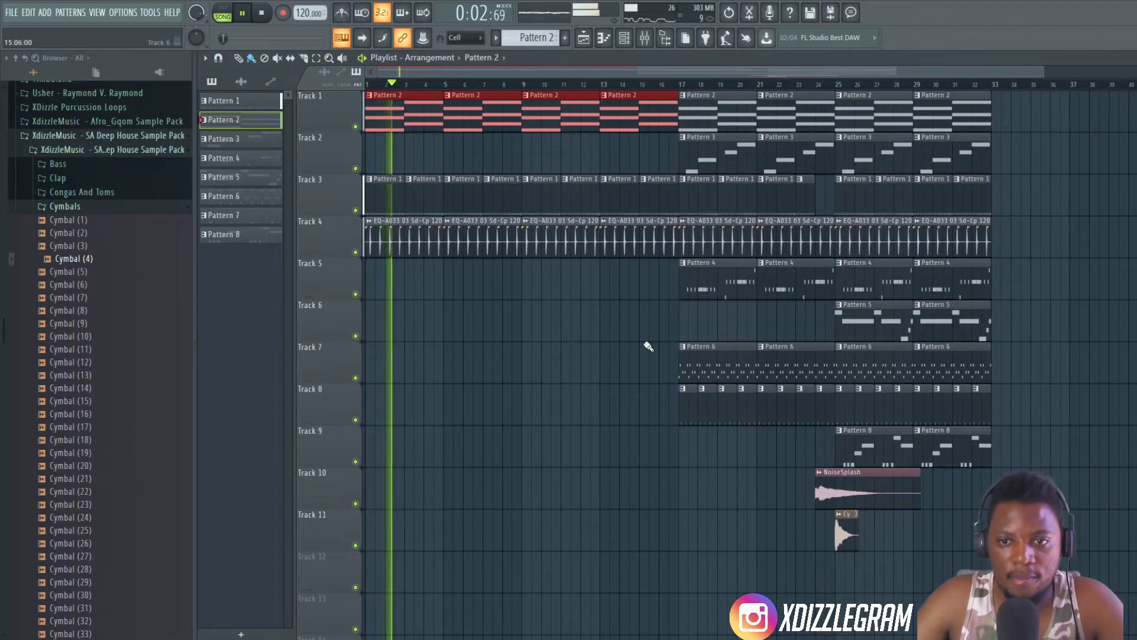
click(699, 289)
drag(544, 274, 645, 295)
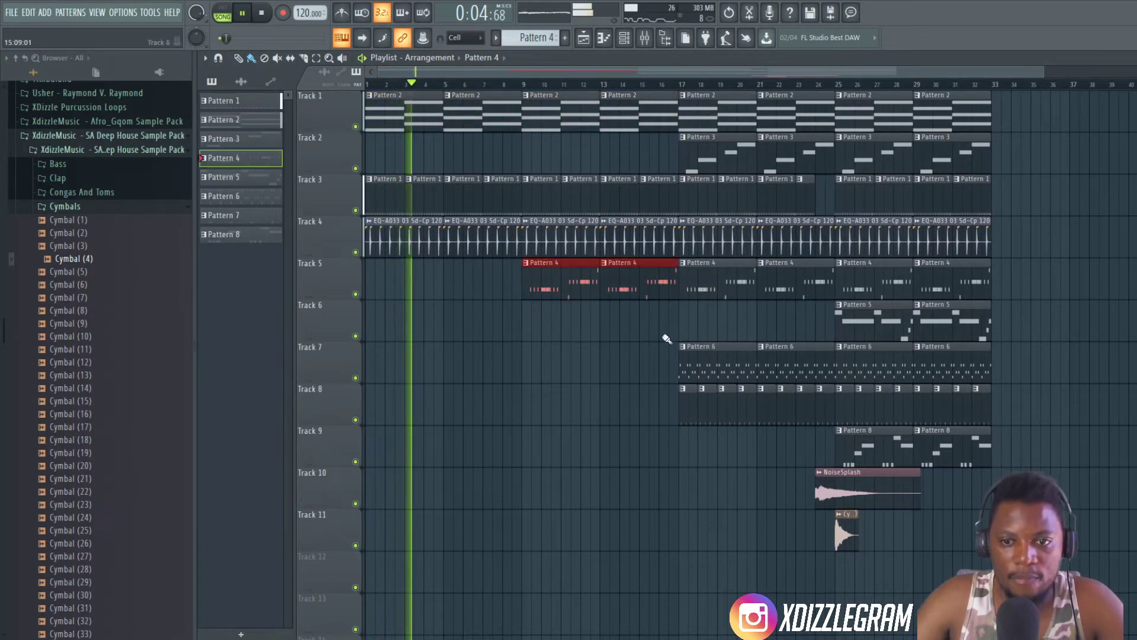
- Add a Cymbal (4) clip at bar 9 on Track 11 and fill bars 9 to 16 of Track 8 with Pattern 7 clips
click(840, 533)
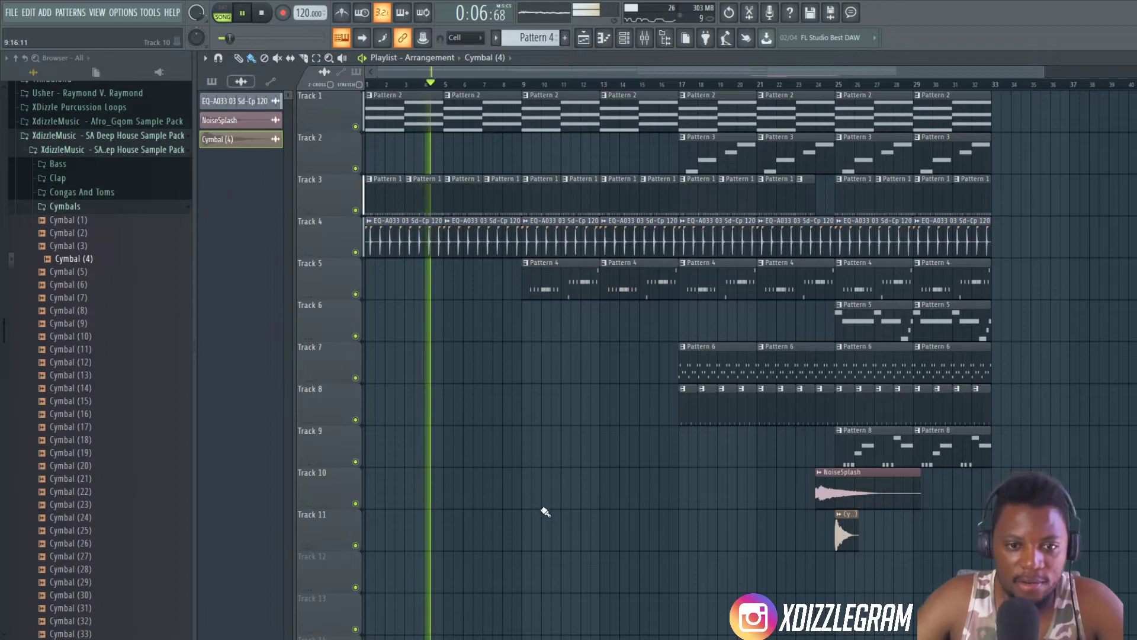
click(529, 533)
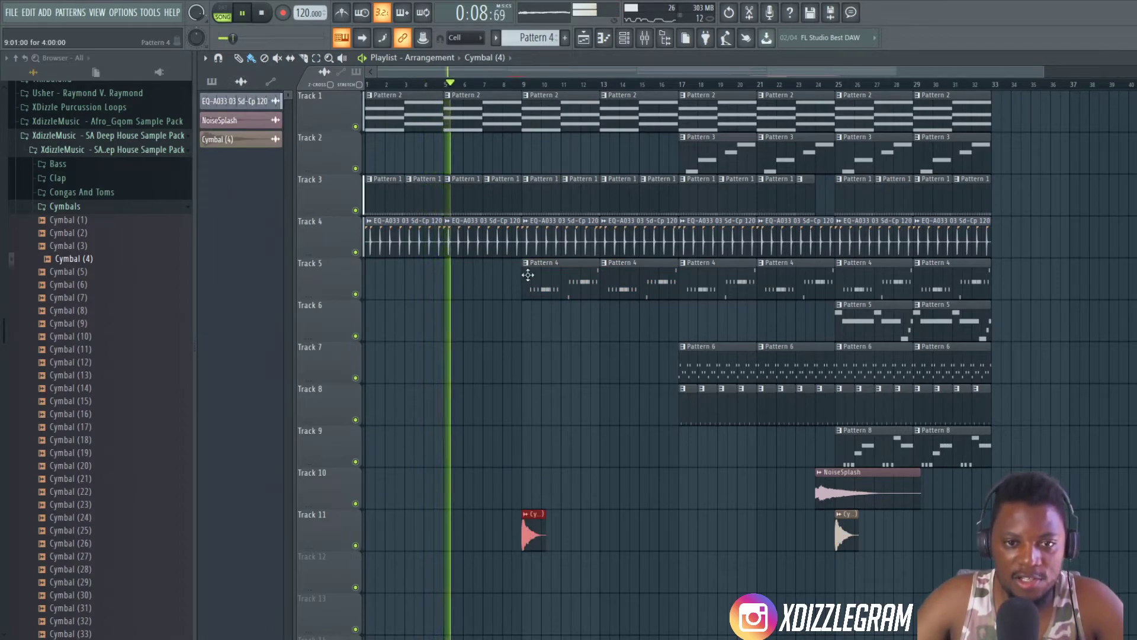
click(685, 416)
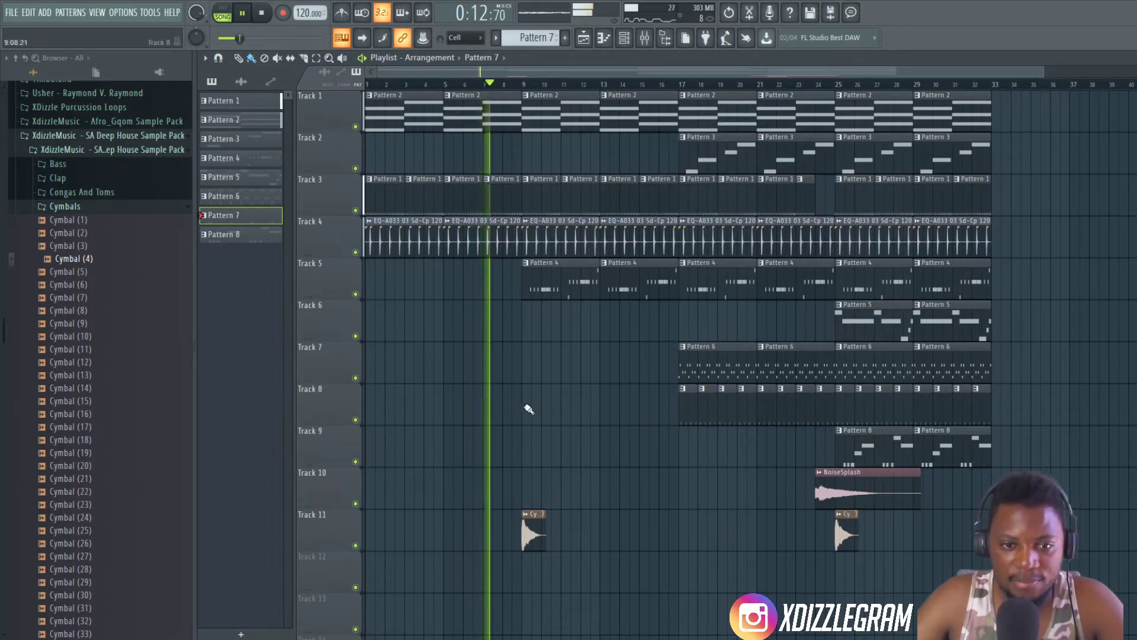
drag(526, 409, 673, 409)
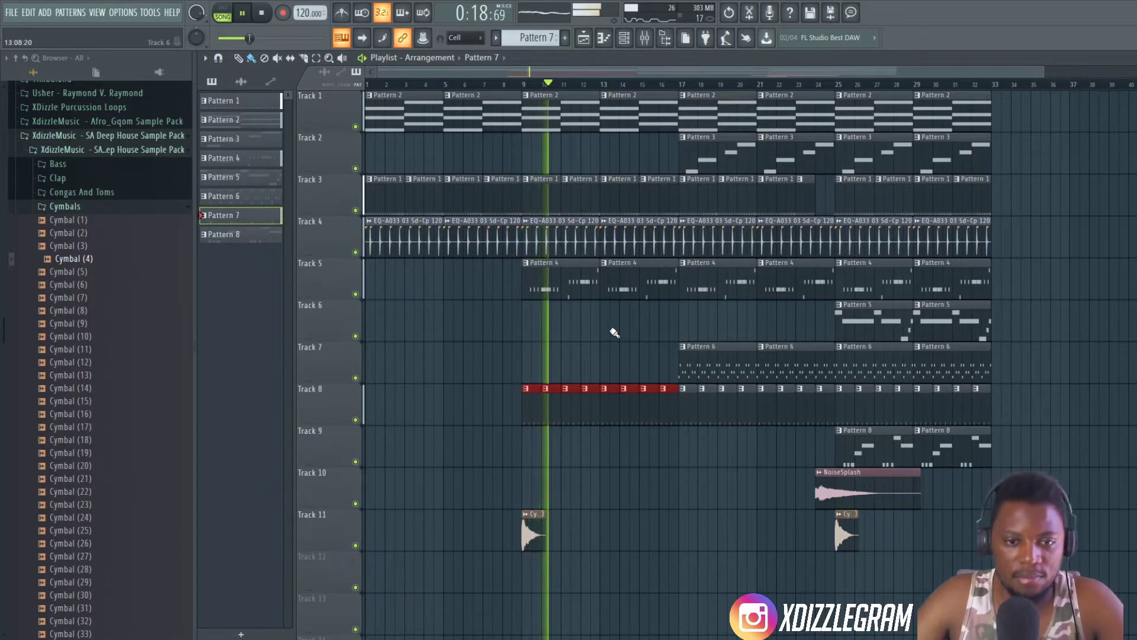
scroll(967, 312, down, 1)
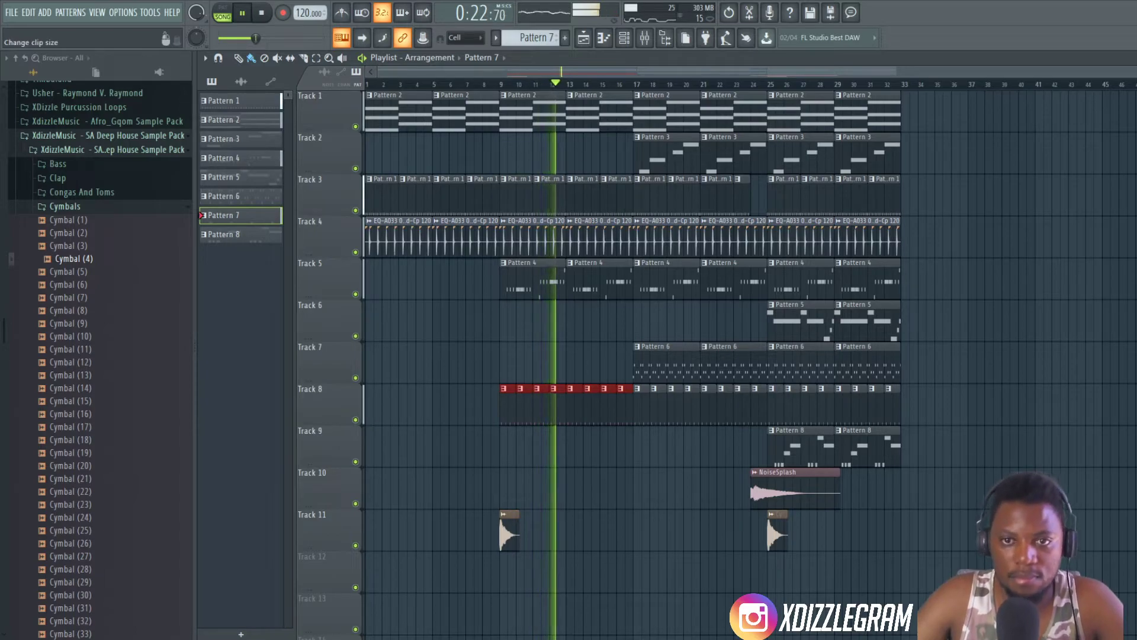
scroll(930, 227, down, 1)
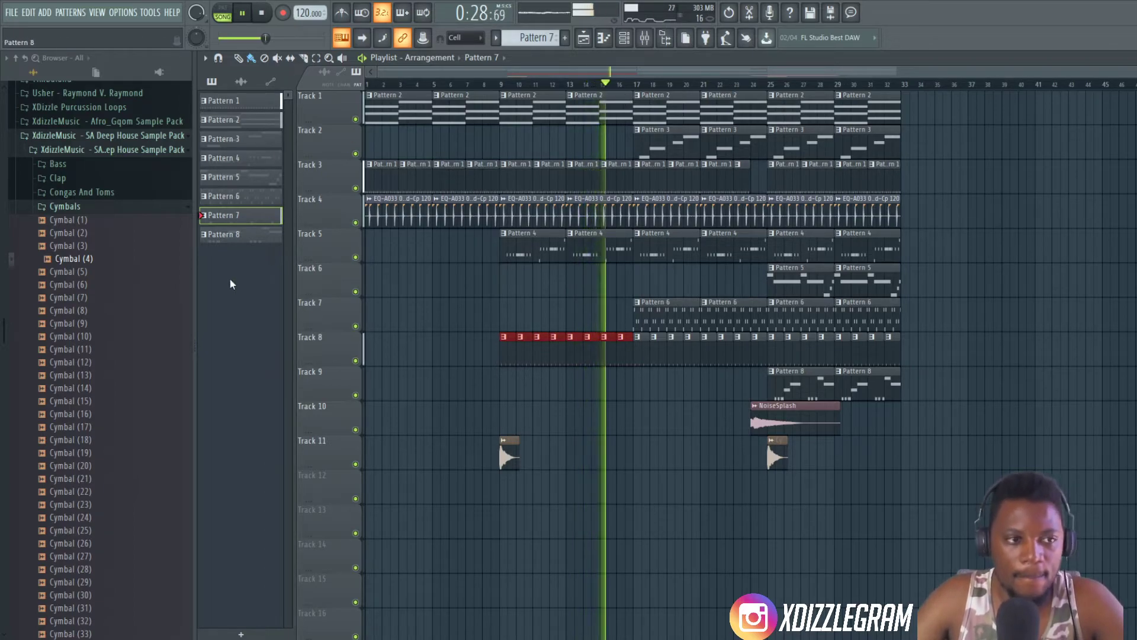
- Collapse the Cymbals folder and inspect Pattern 3's notes, its Sawer #2 channel and the synth's settings during playback
click(43, 207)
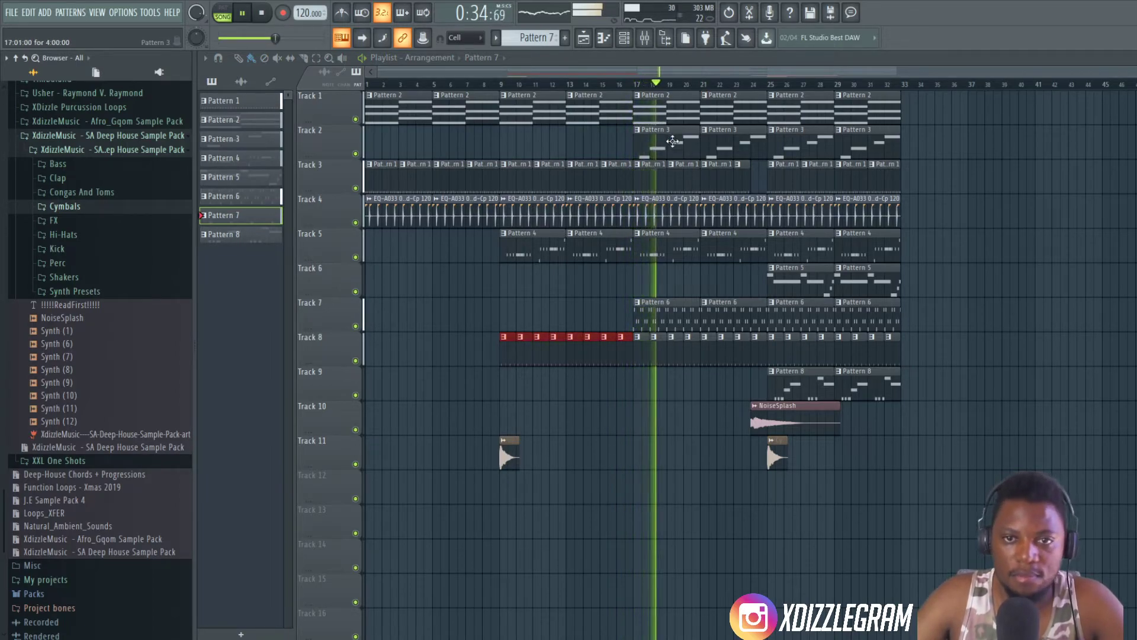
double_click(672, 141)
click(495, 72)
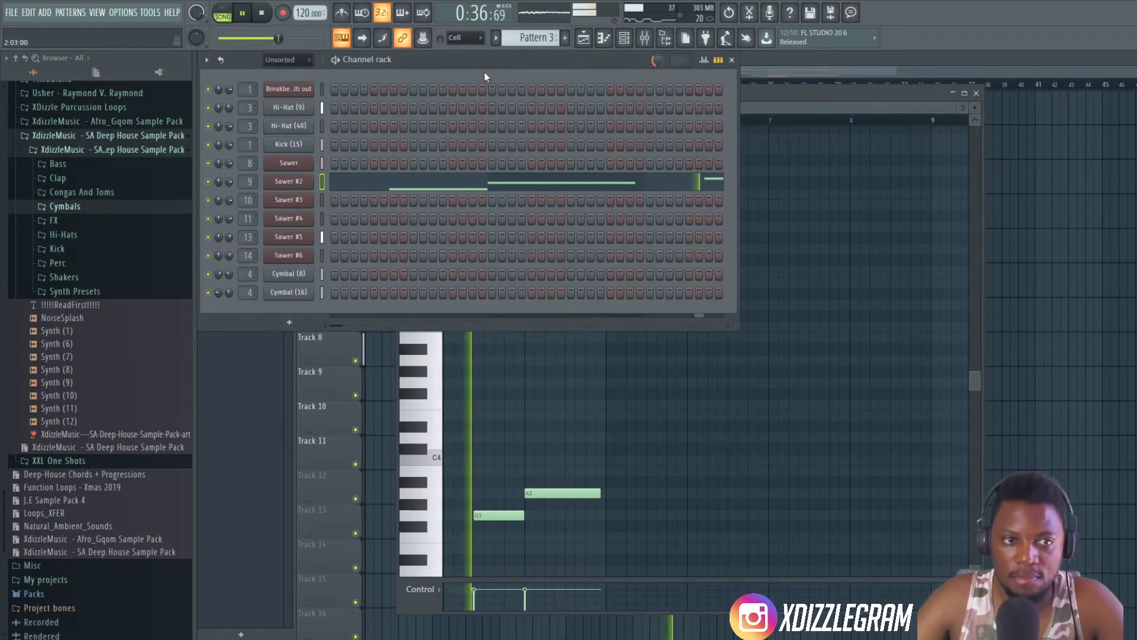
click(902, 58)
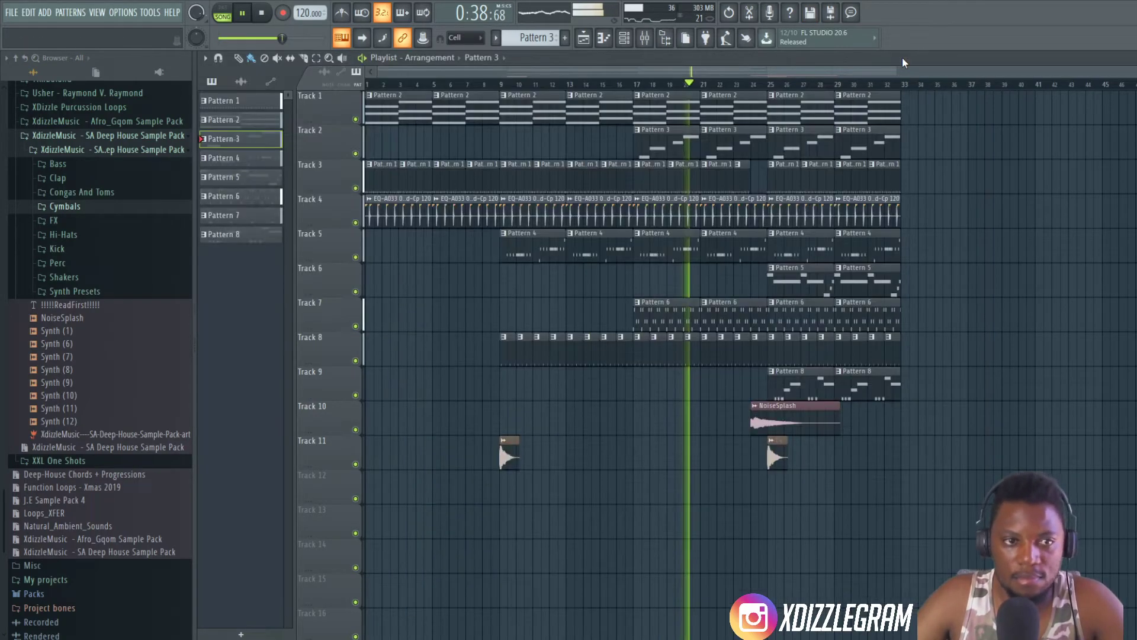
double_click(681, 147)
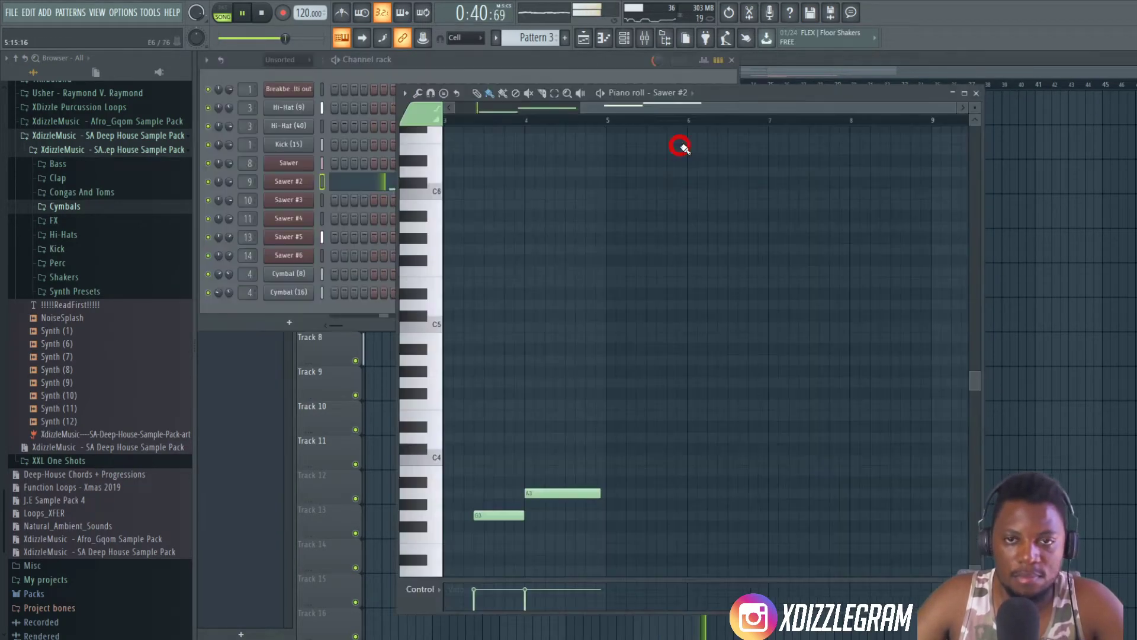
click(279, 183)
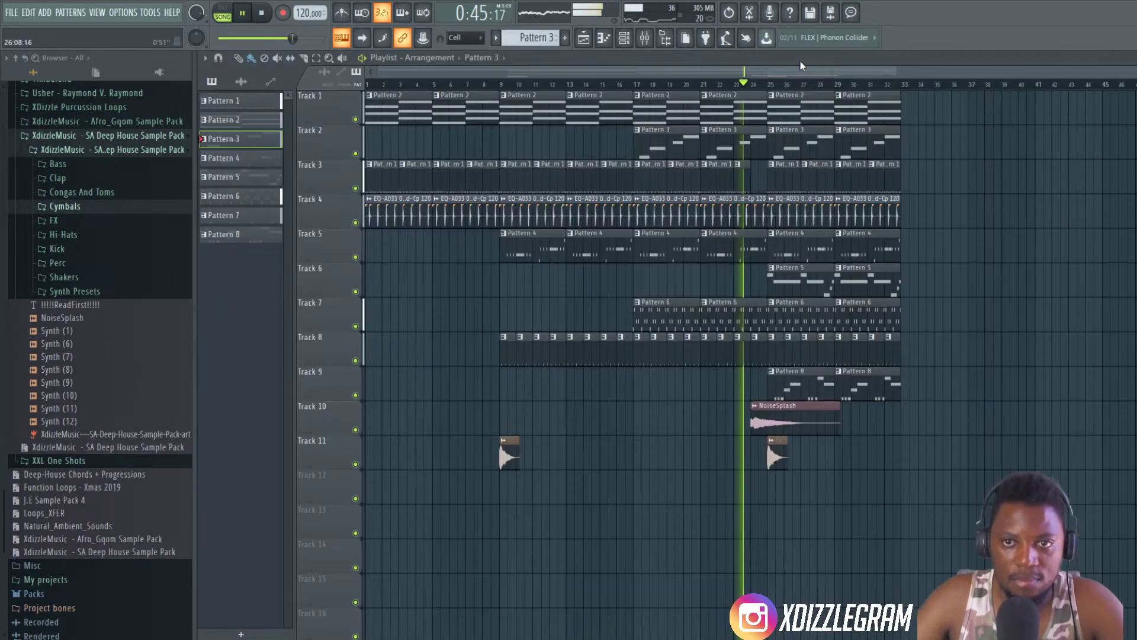
click(799, 59)
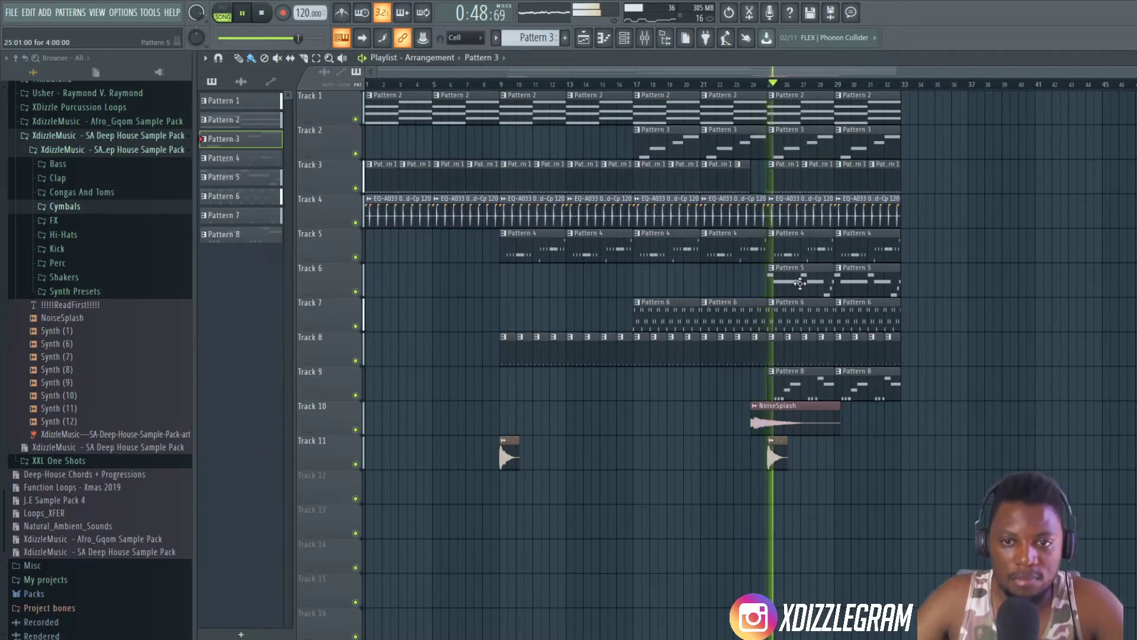
- Open Pattern 8 from Track 9 and adjust the volume of its Sawer #6 channel while the arrangement plays
double_click(808, 379)
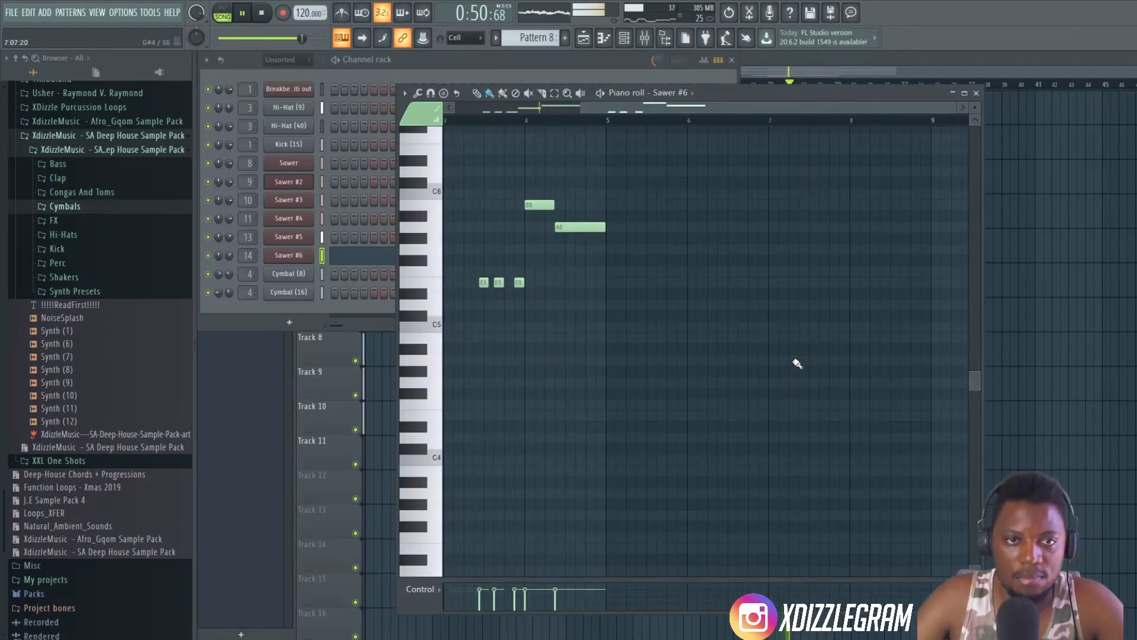
click(440, 73)
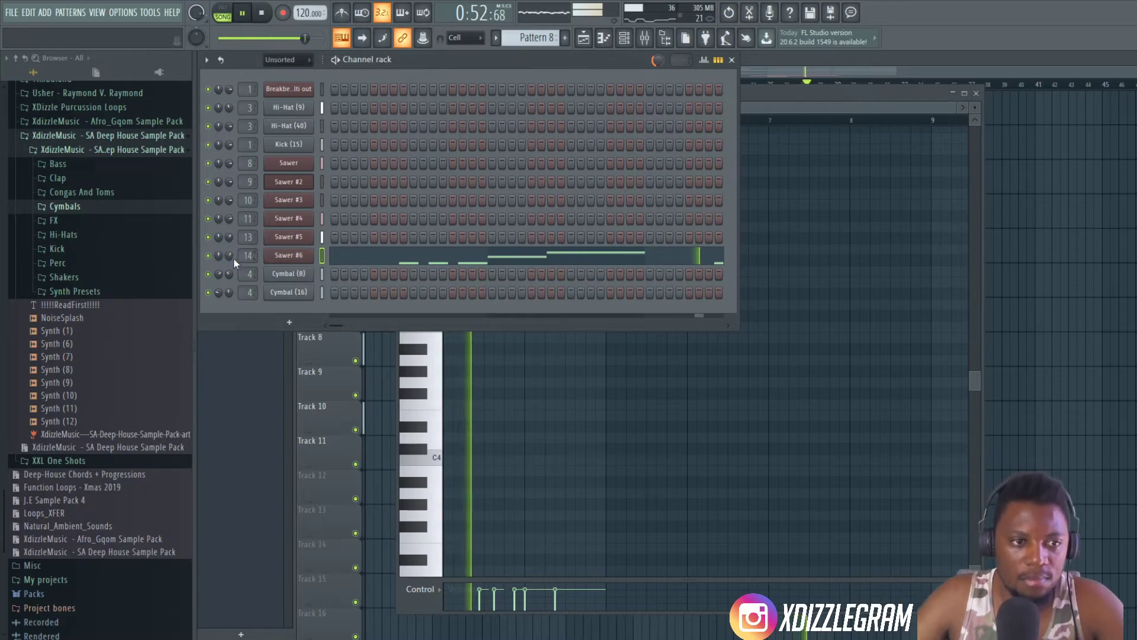
click(829, 63)
double_click(794, 381)
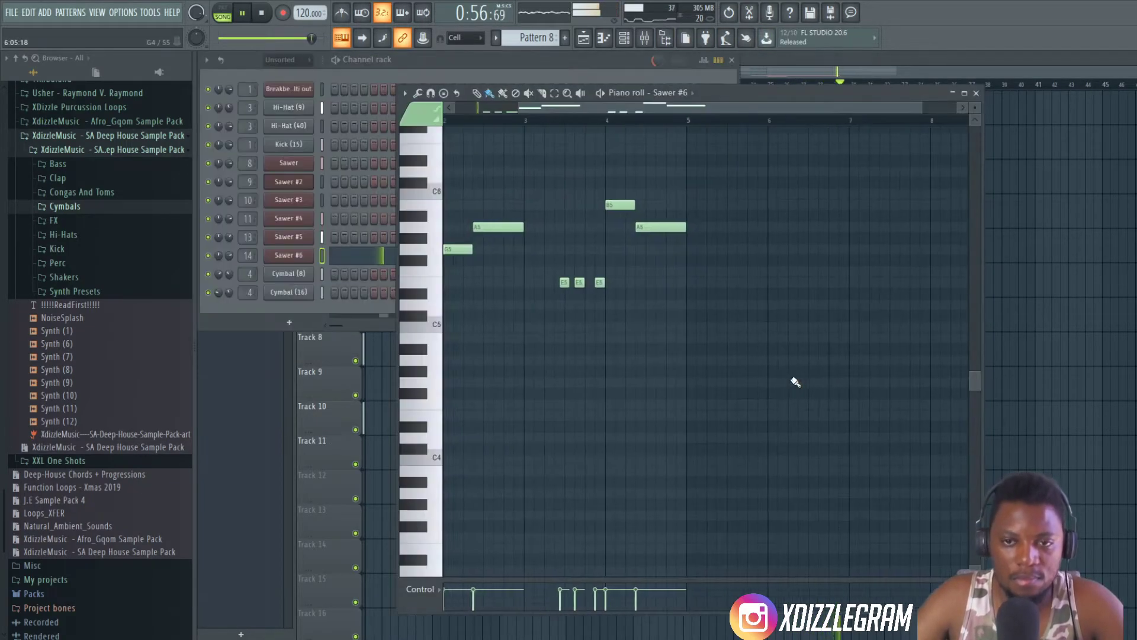
click(560, 69)
drag(218, 256, 216, 235)
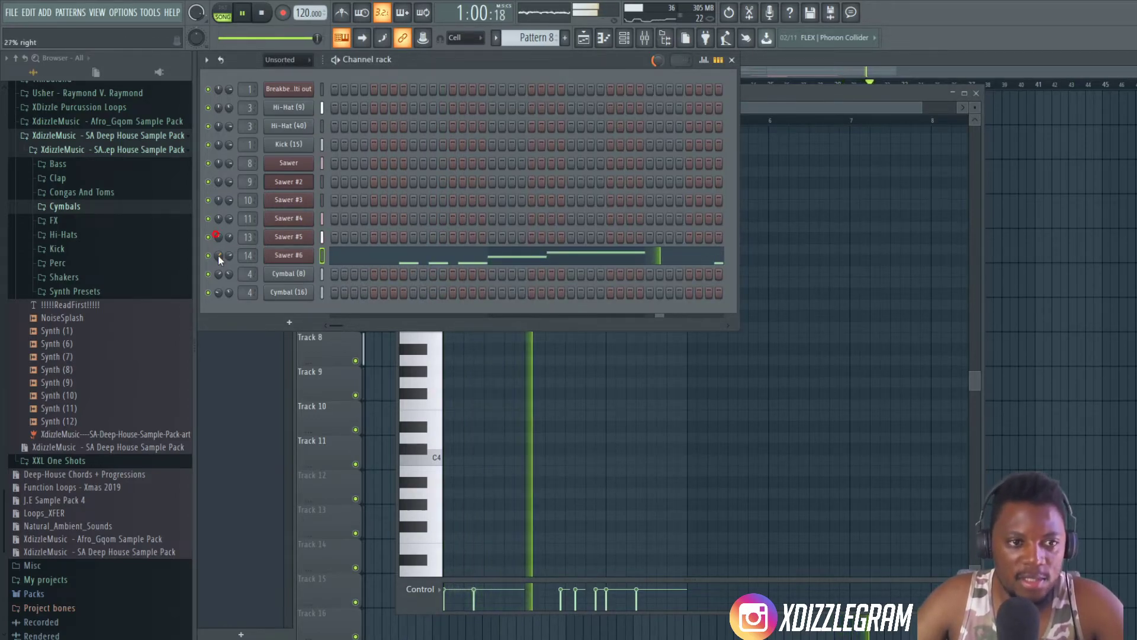
click(844, 72)
- Open Pattern 3 from Track 2, adjust the Sawer #2 channel's volume, and return to the playlist
double_click(797, 143)
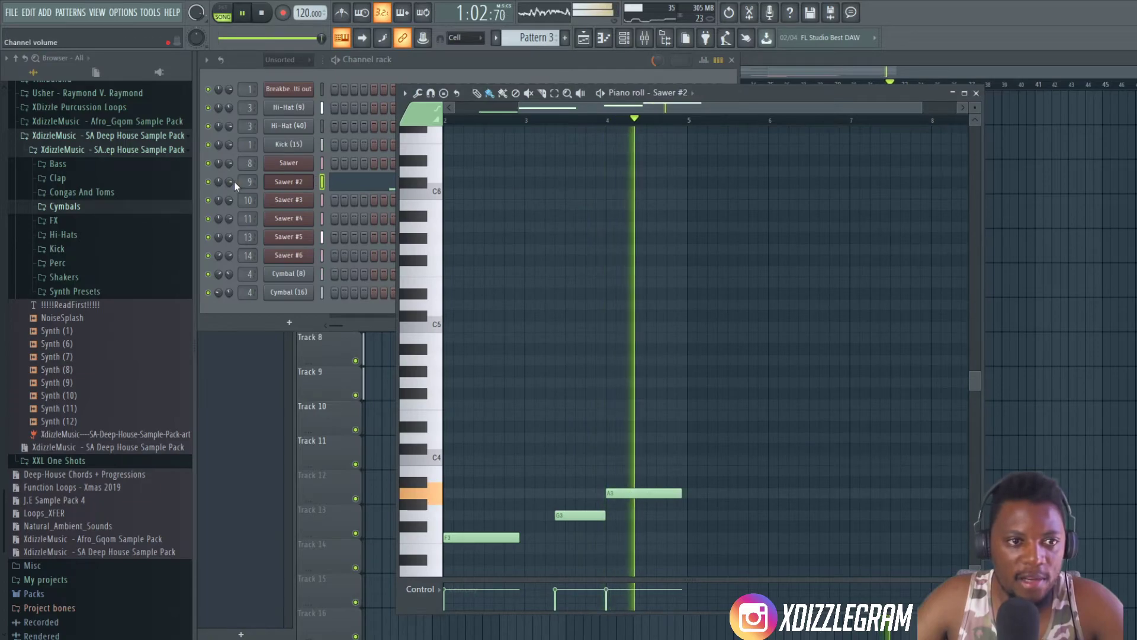
click(219, 180)
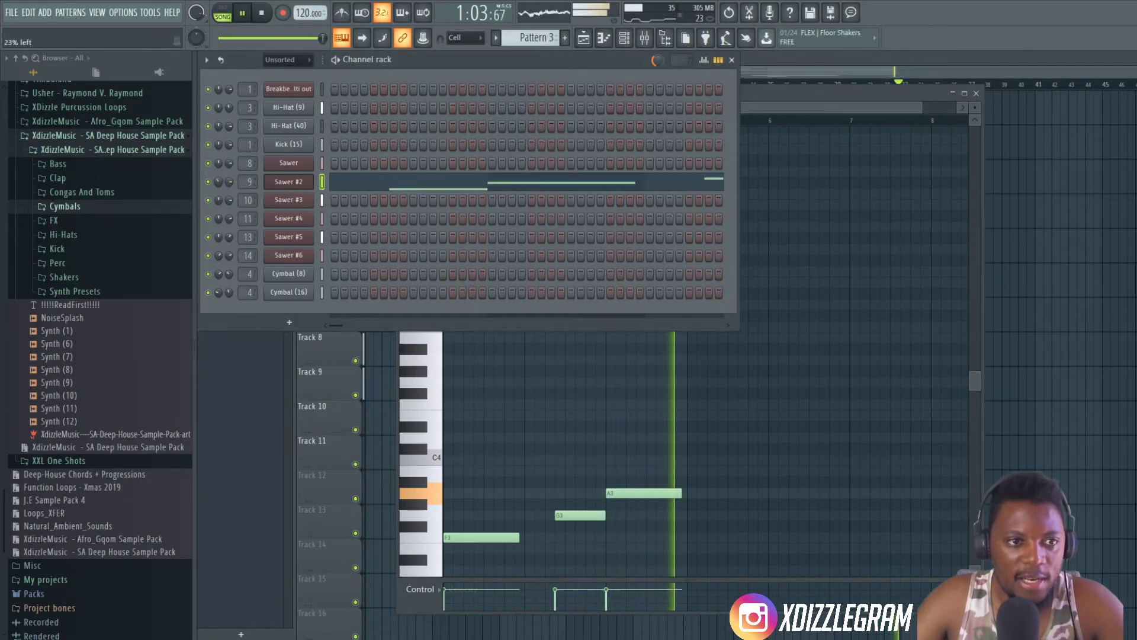
click(876, 55)
- Duplicate the clips of bars 25 to 32 on Tracks 1 to 9 into bars 33 to 40 and play from bar 25
drag(909, 385, 773, 91)
key(ctrl+b)
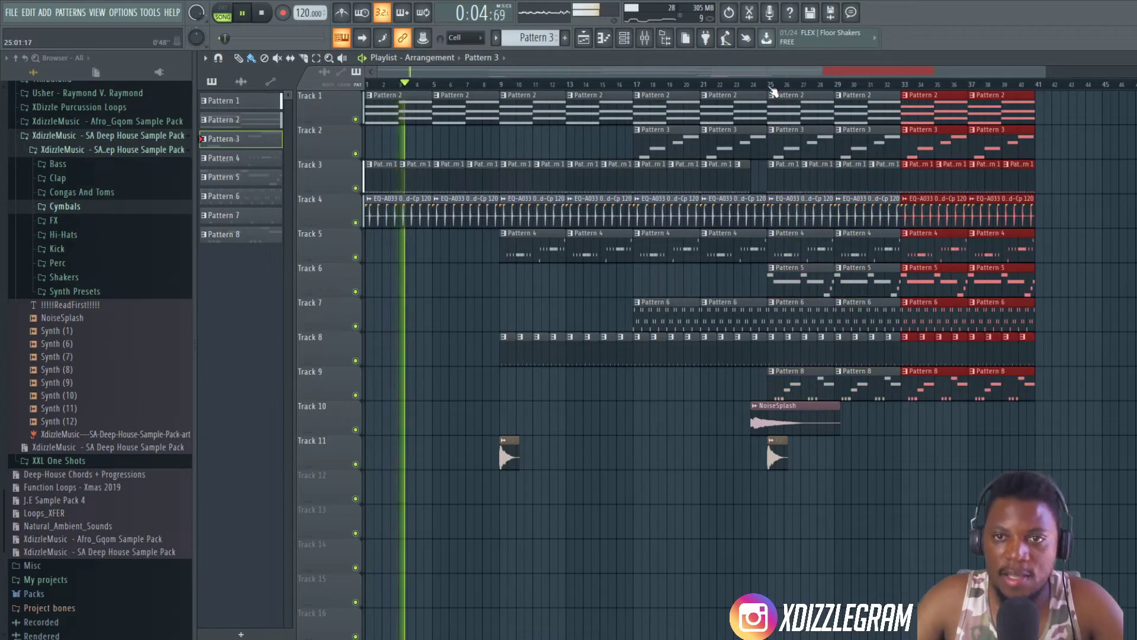
click(771, 87)
scroll(716, 94, down, 2)
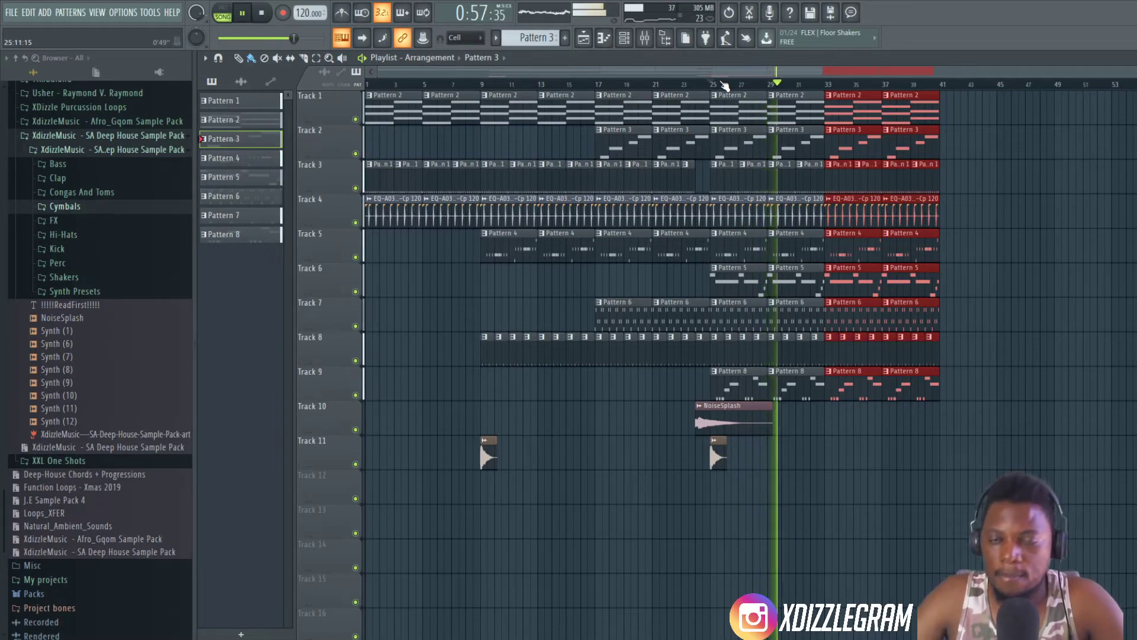
- Delete the EQ-A033 03 Sd-Cp 120, Pattern 4 and Pattern 3 clips in bars 33 to 40 on Tracks 4, 5 and 2
scroll(834, 85, up, 2)
drag(838, 71, 864, 82)
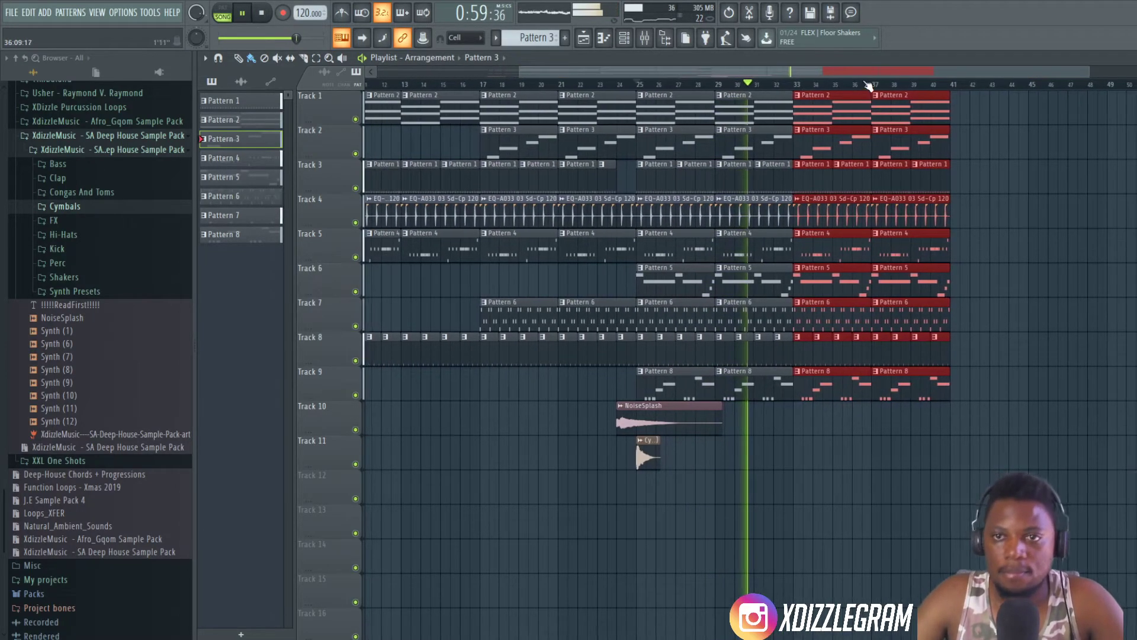
scroll(867, 85, up, 2)
click(1025, 190)
right_click(1046, 191)
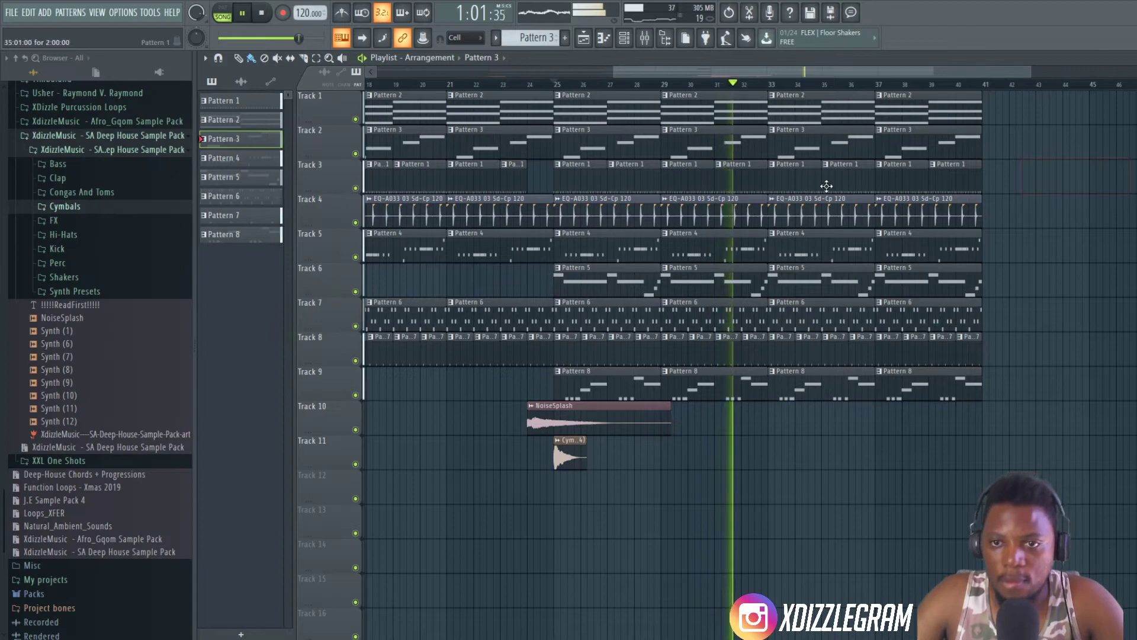
right_click(820, 212)
right_click(893, 222)
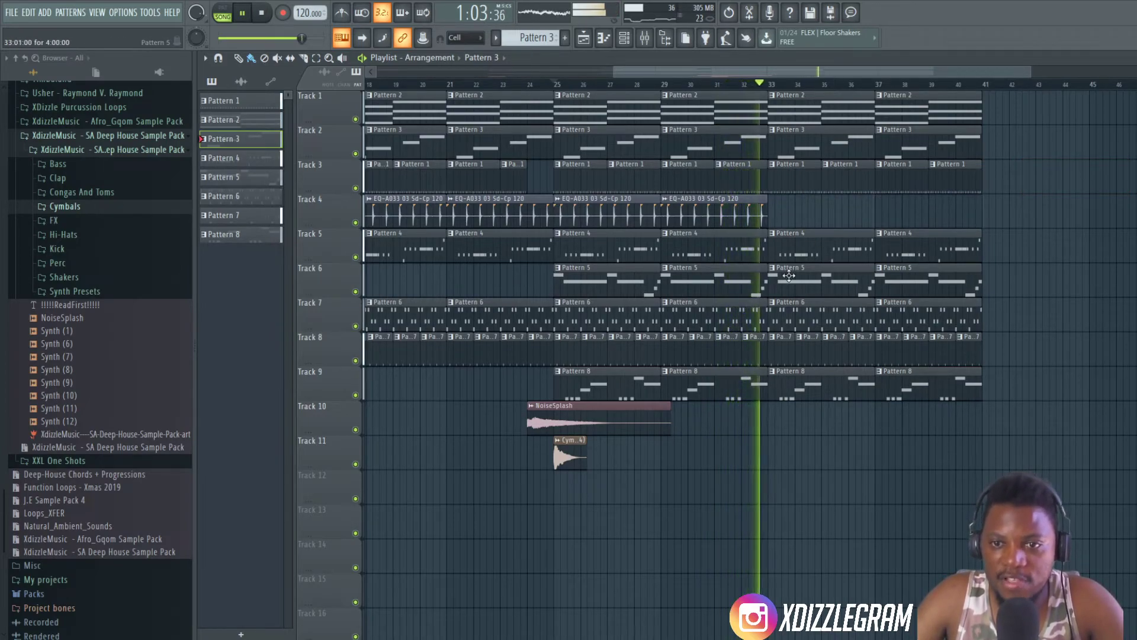
right_click(829, 246)
right_click(922, 247)
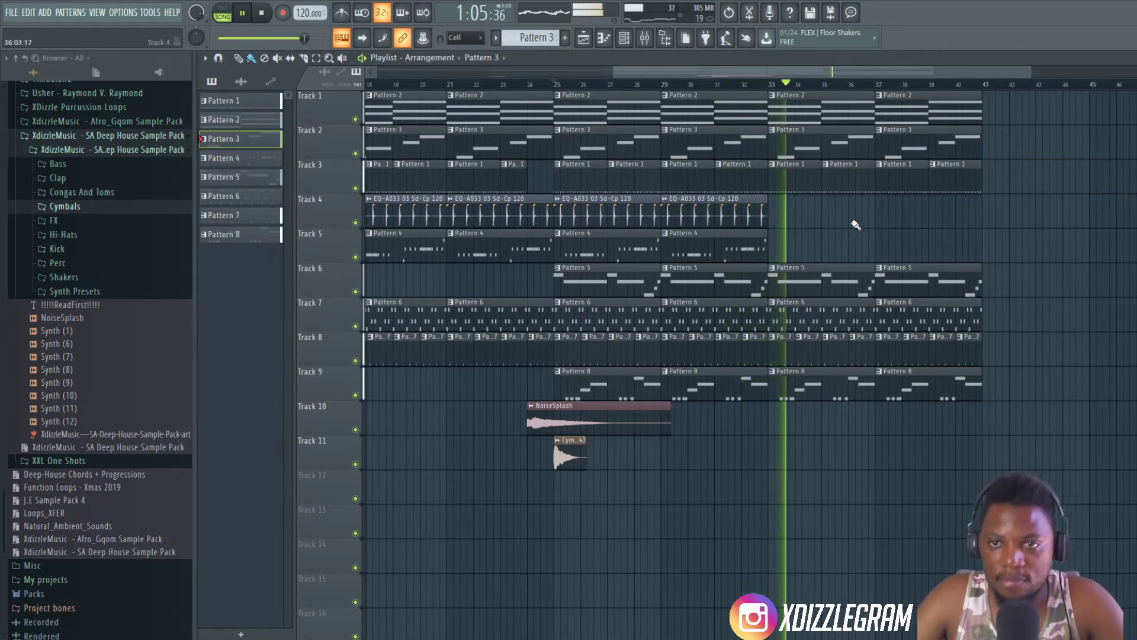
right_click(822, 147)
right_click(897, 146)
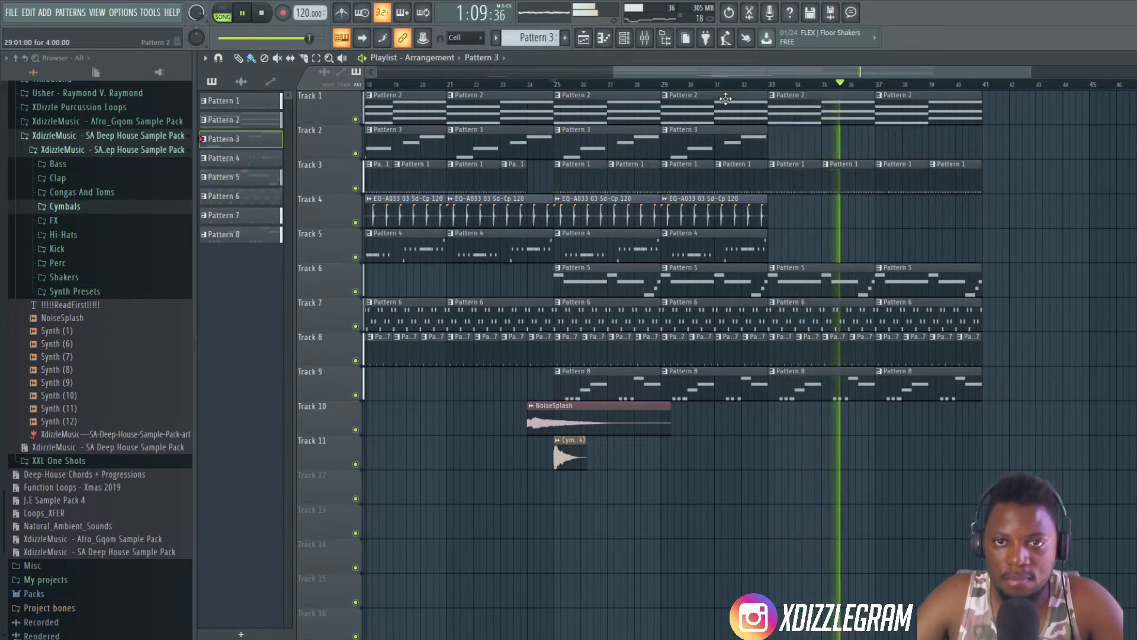
- Stop playback, solo Track 2, and briefly audition its Pattern 3 clips on their own
scroll(722, 99, down, 2)
key(space)
scroll(640, 89, up, 2)
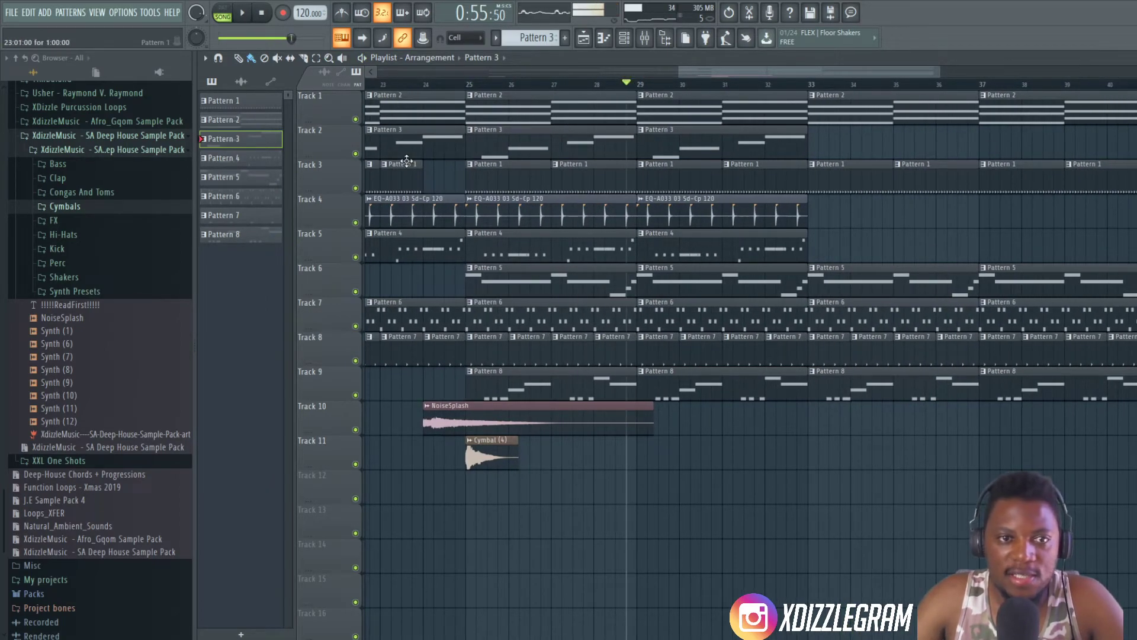
right_click(355, 154)
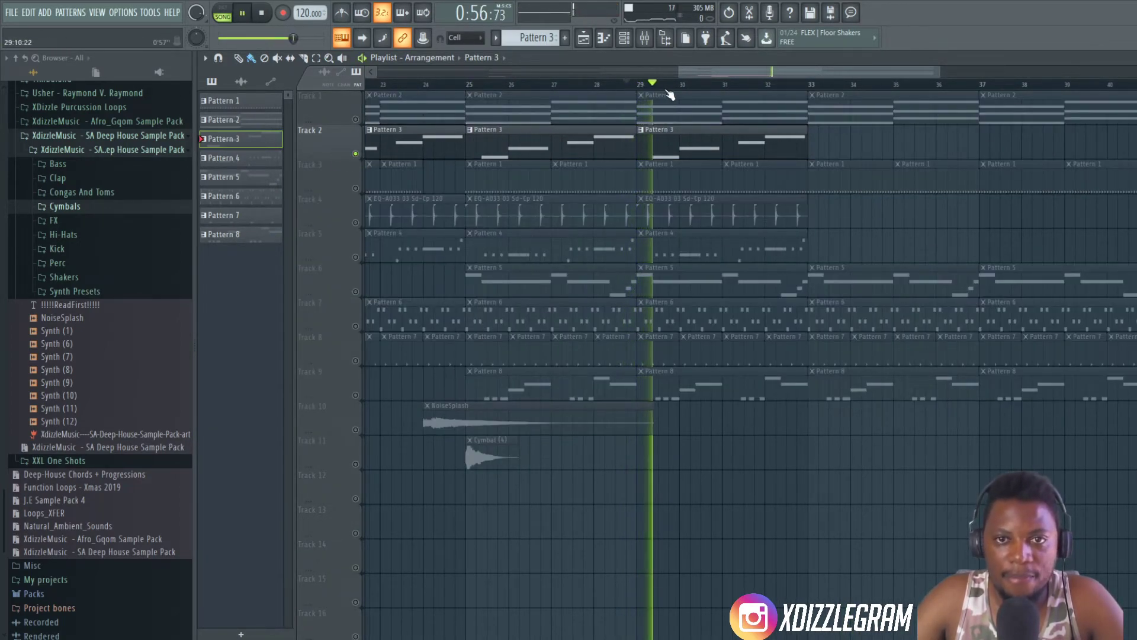
key(space)
- Open Pattern 3's Sawer #2 channel on mixer Insert 9 and load Fruity Parametric EQ 2 into effect slot 4
double_click(698, 148)
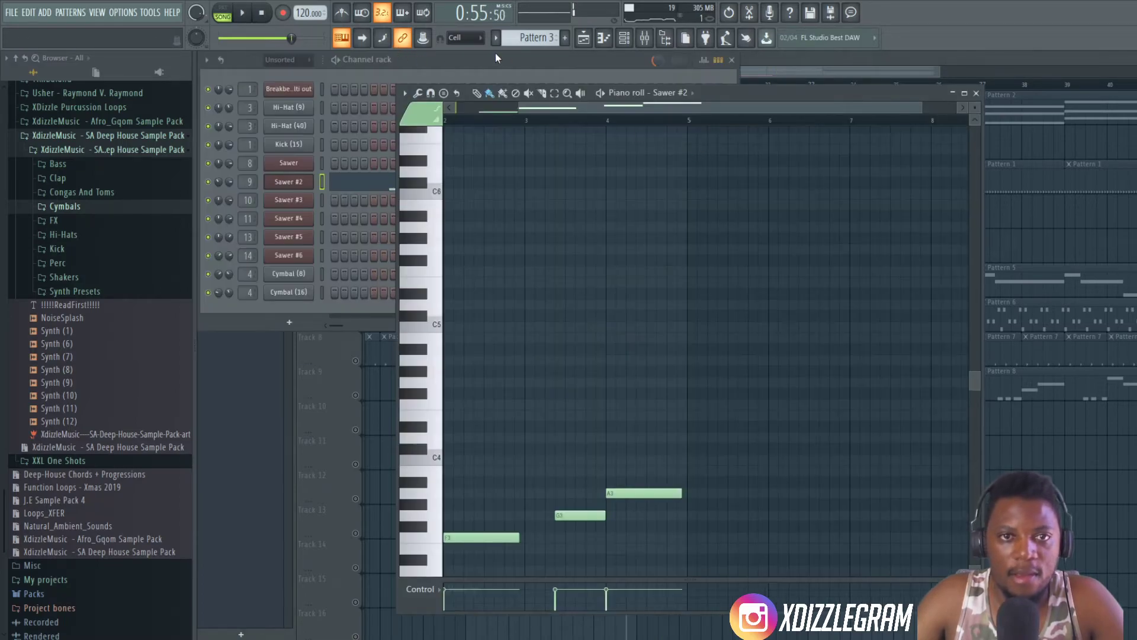
click(498, 55)
double_click(248, 181)
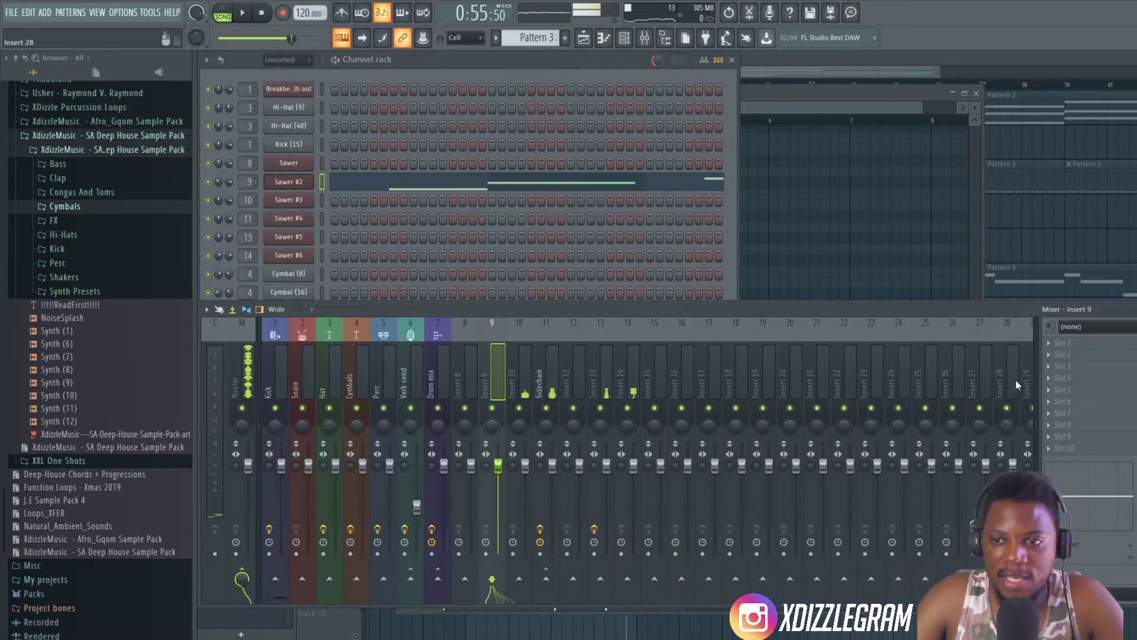
click(1060, 377)
mouse_move(1057, 363)
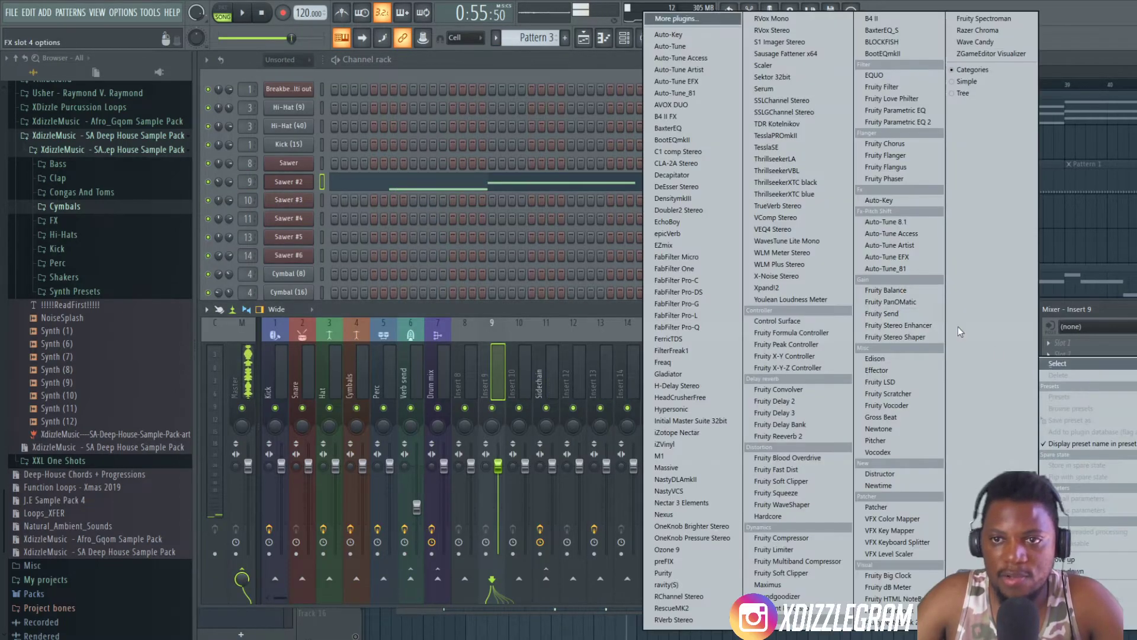
click(910, 122)
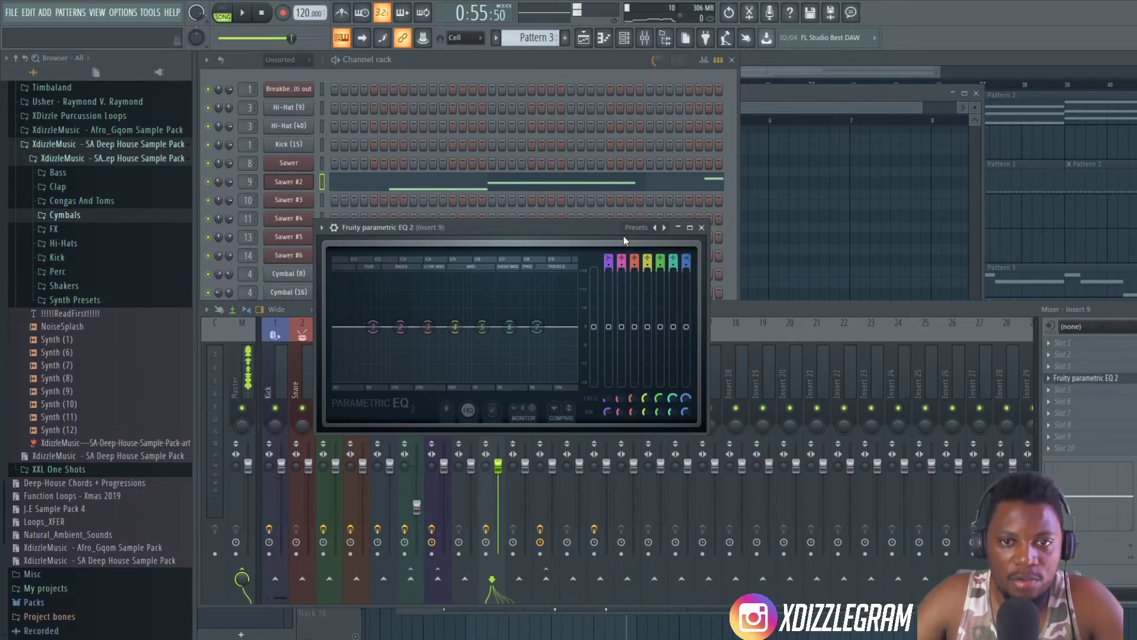
- Load the 30Hz + 18kHz cut preset in the EQ and sweep band 1's high-pass cutoff down to its lowest frequency during playback
right_click(655, 227)
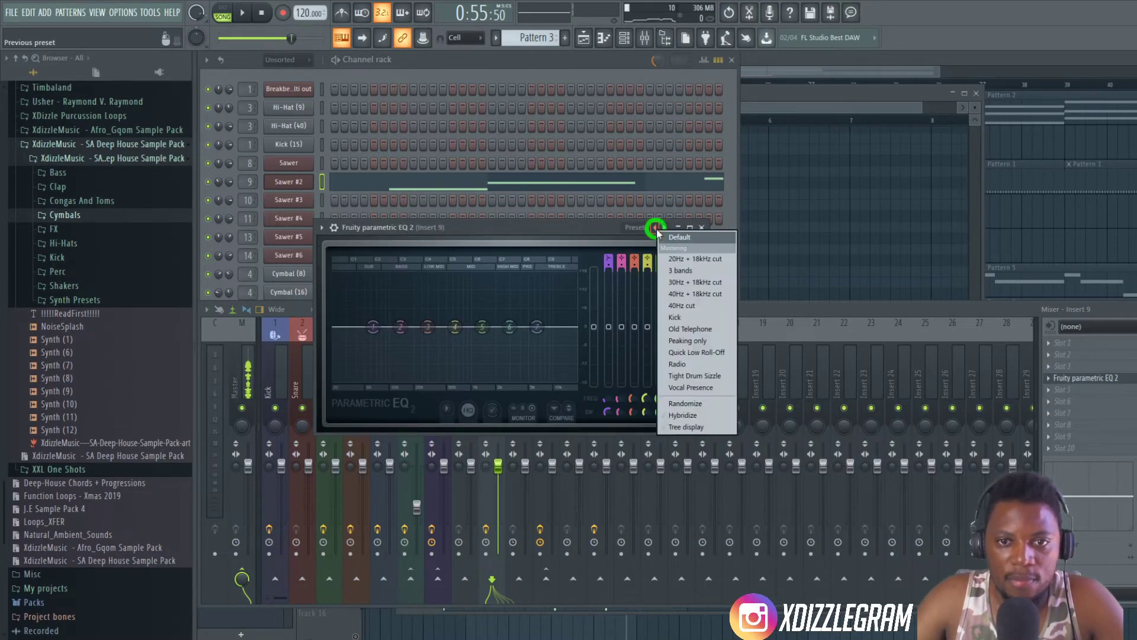
click(701, 284)
drag(483, 227, 583, 221)
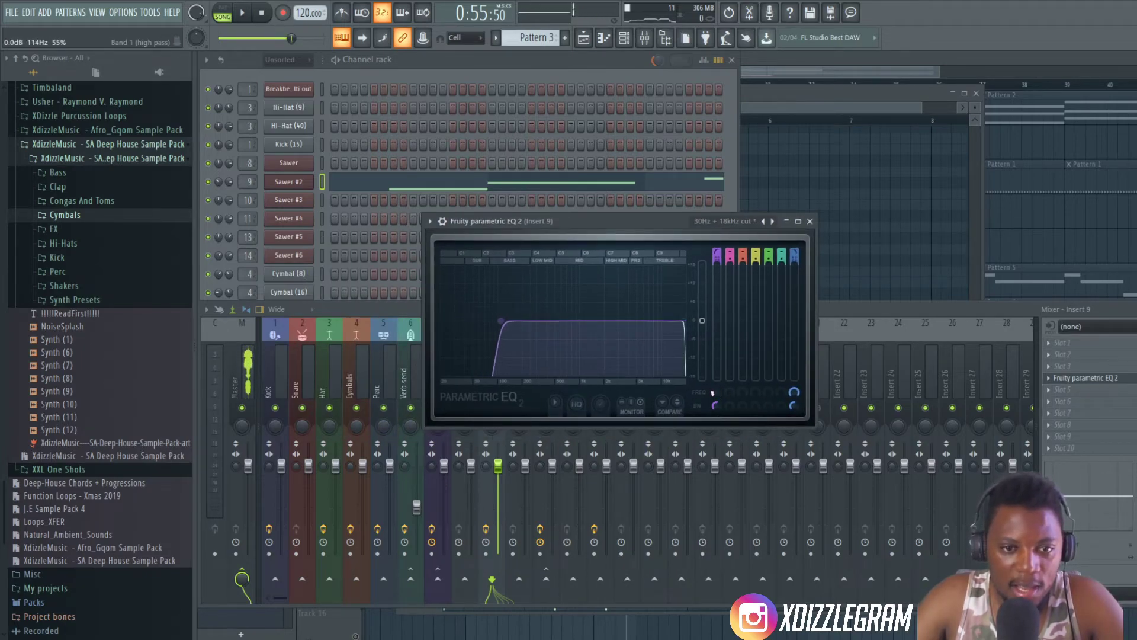
key(space)
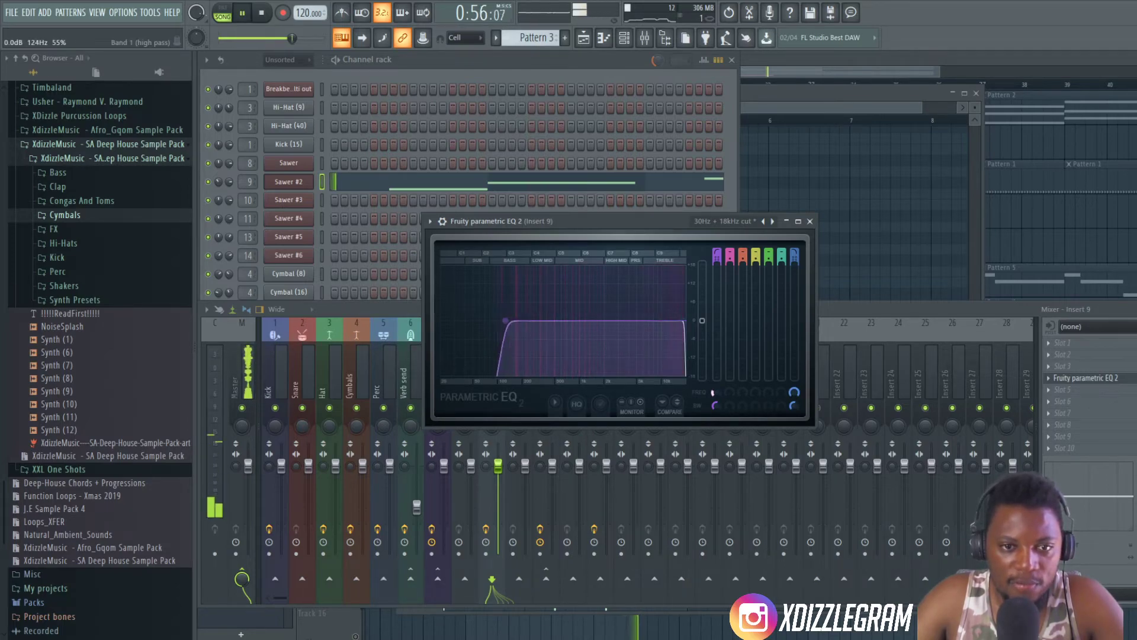
drag(513, 321, 441, 321)
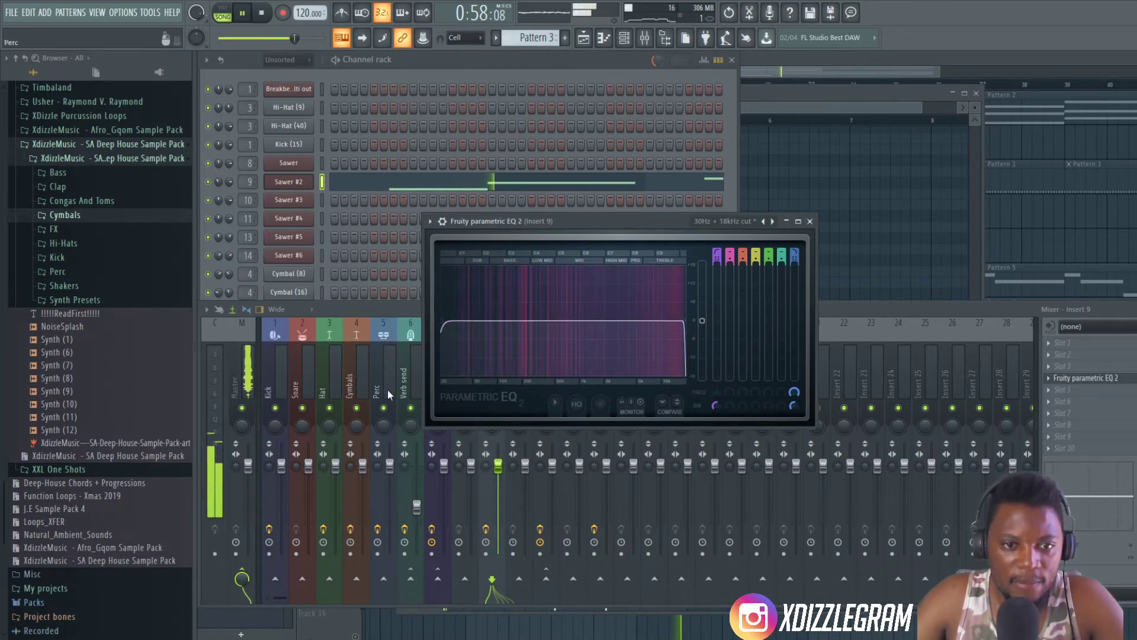
- Raise the Insert 9 EQ's band 1 high-pass cutoff to about 145 Hz while playing the soloed Pattern 3 part
key(space)
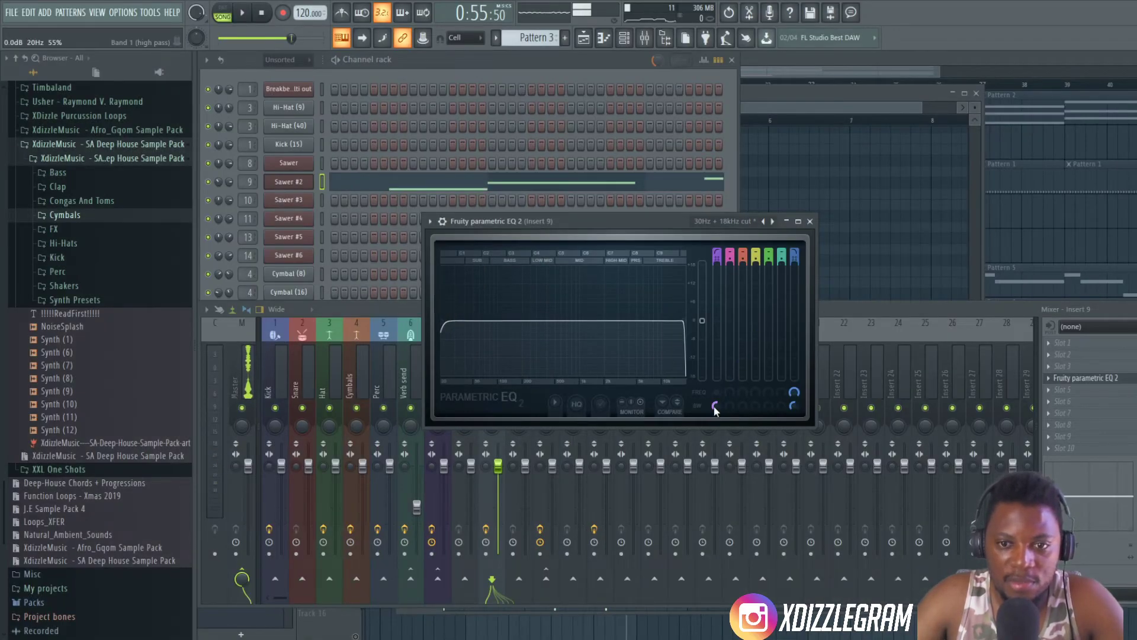
key(space)
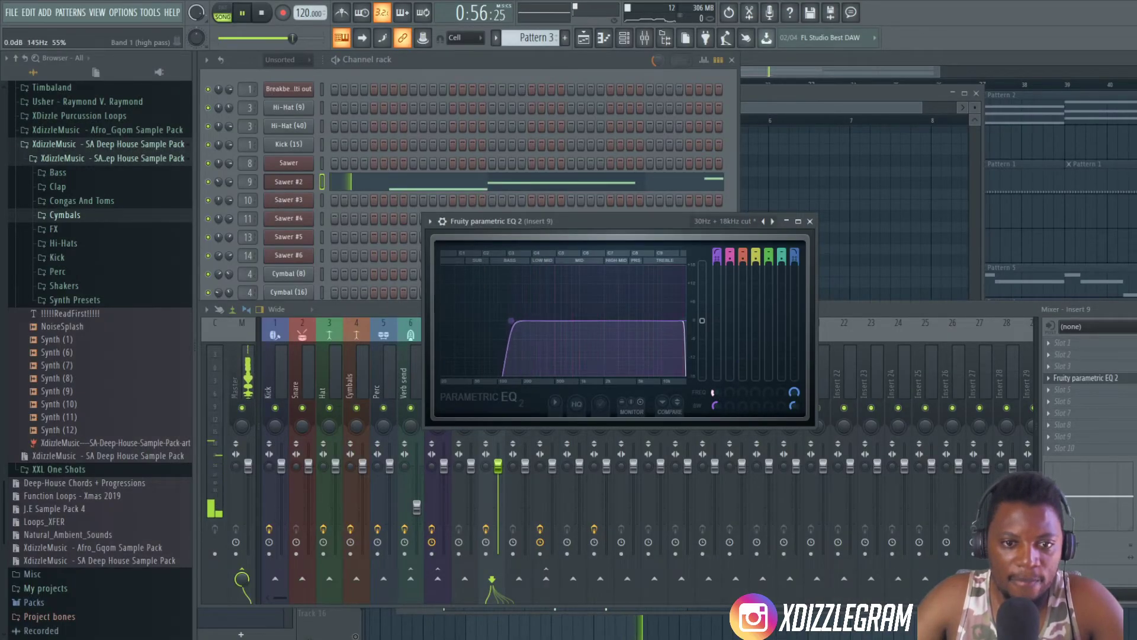
drag(503, 320, 512, 320)
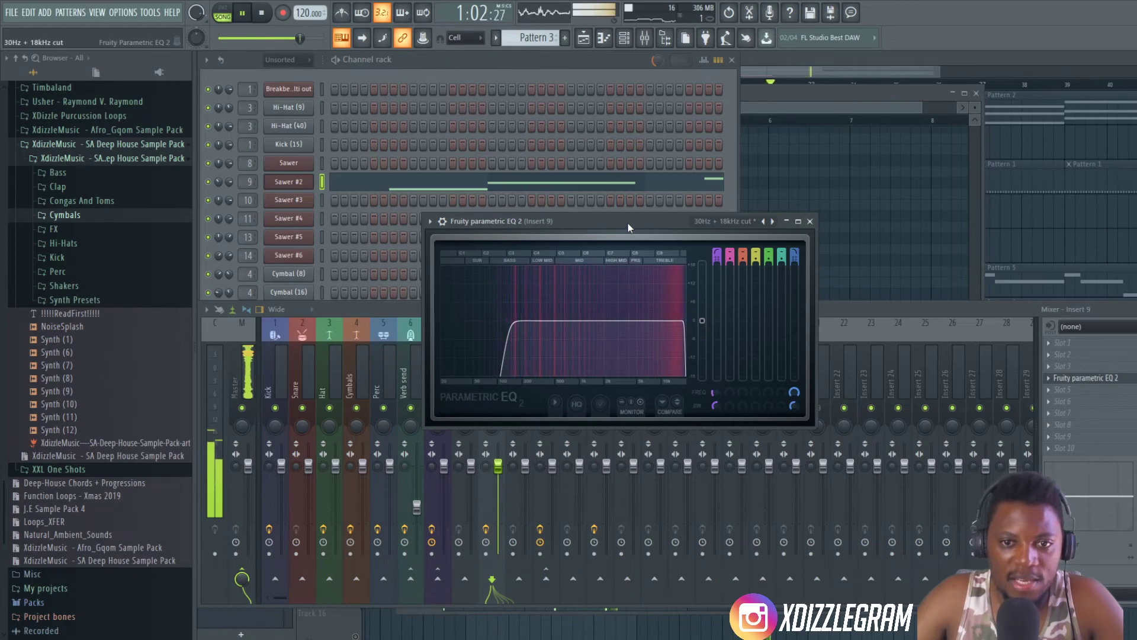
key(space)
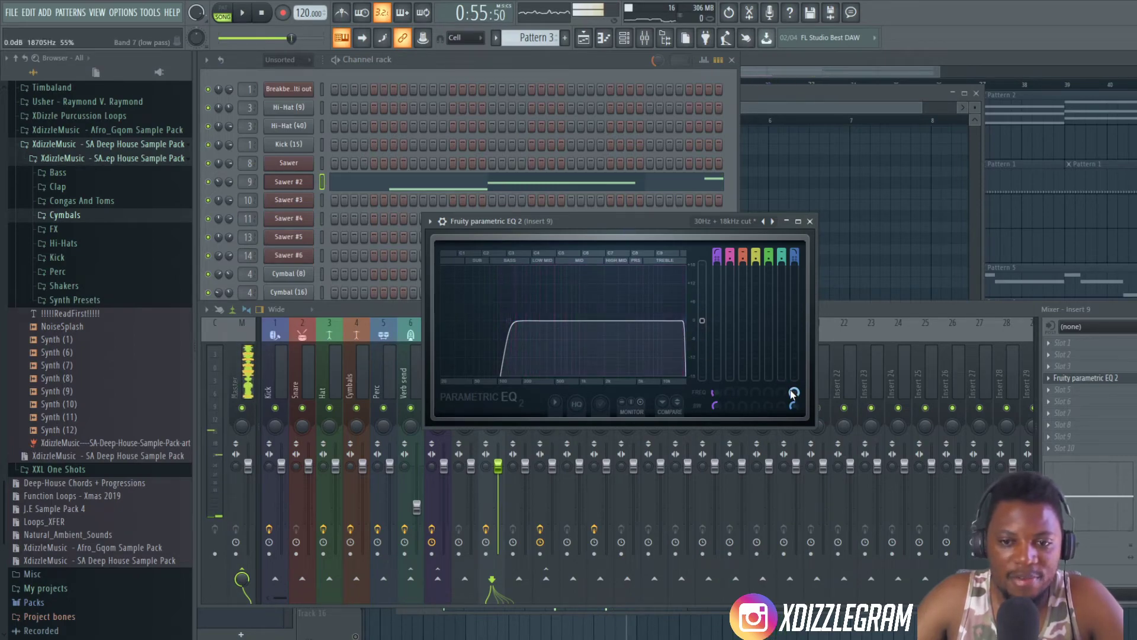
- Sweep the EQ's band 7 low-pass cutoff down to about 1412 Hz and back up to 20000 Hz during playback
key(space)
drag(794, 392, 794, 398)
key(space)
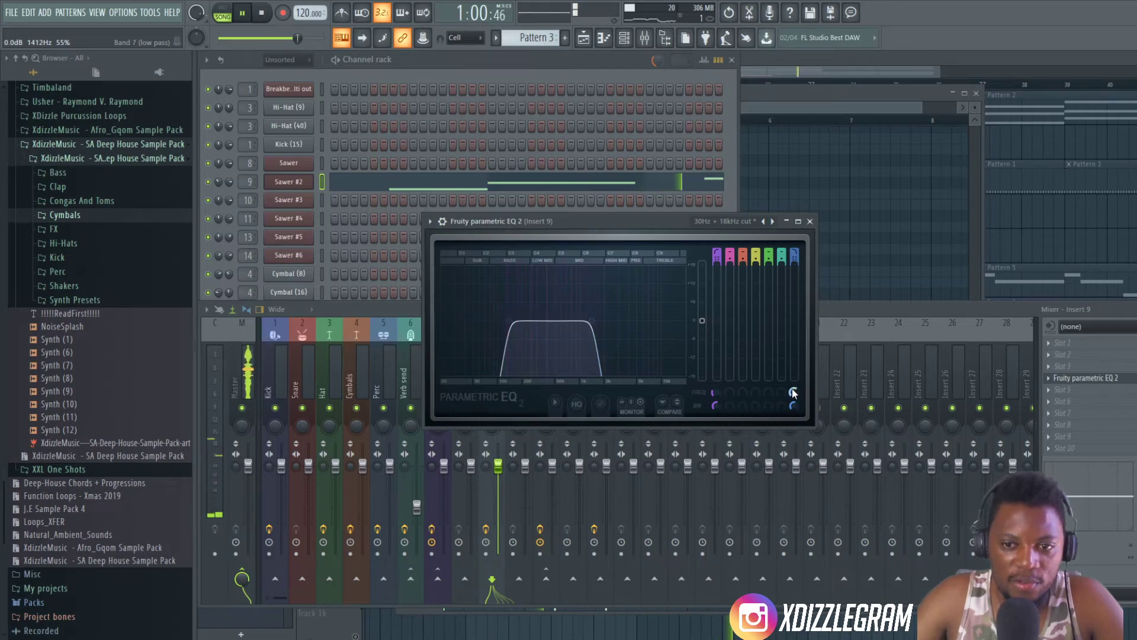
drag(794, 392, 795, 379)
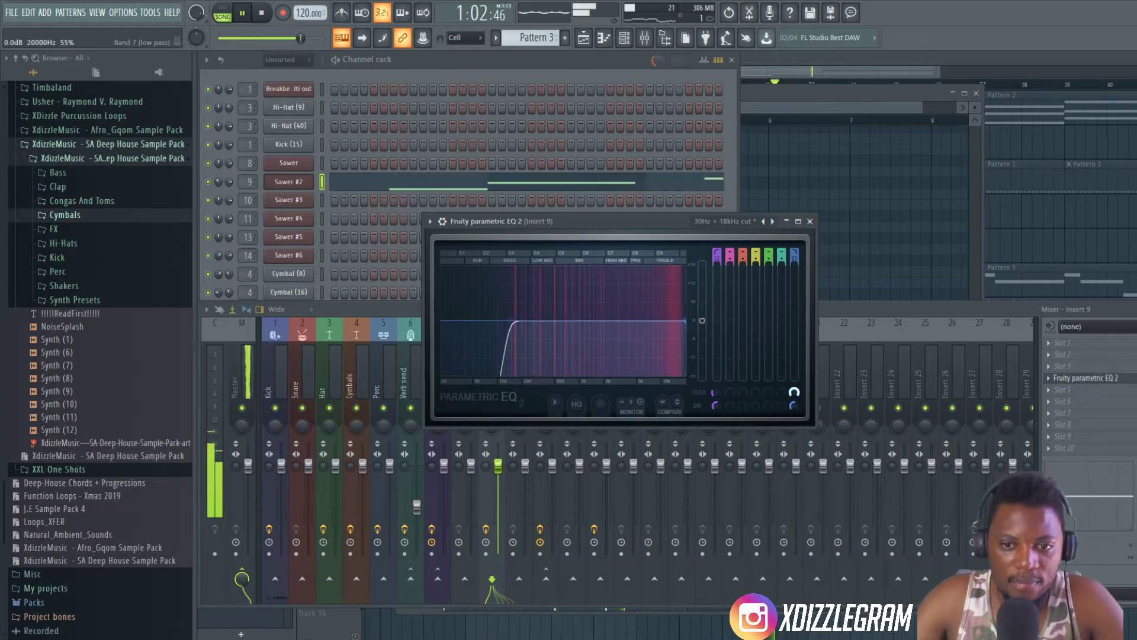
- Create an automation clip for the EQ's band 7 frequency and unmute its Track 12 in the playlist
key(space)
right_click(794, 392)
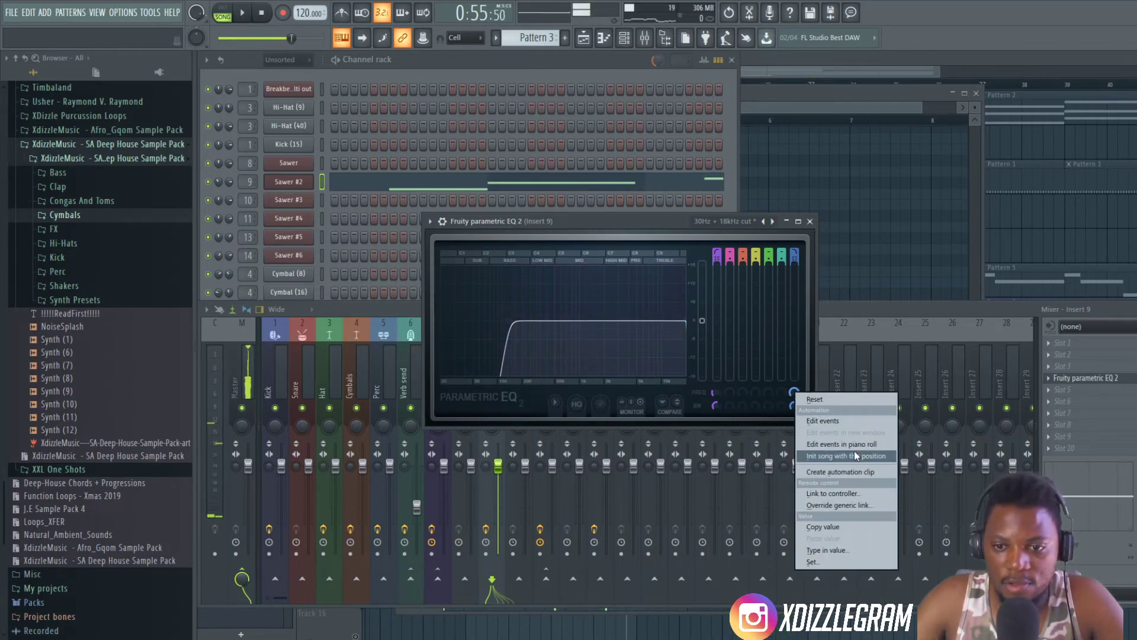
click(837, 471)
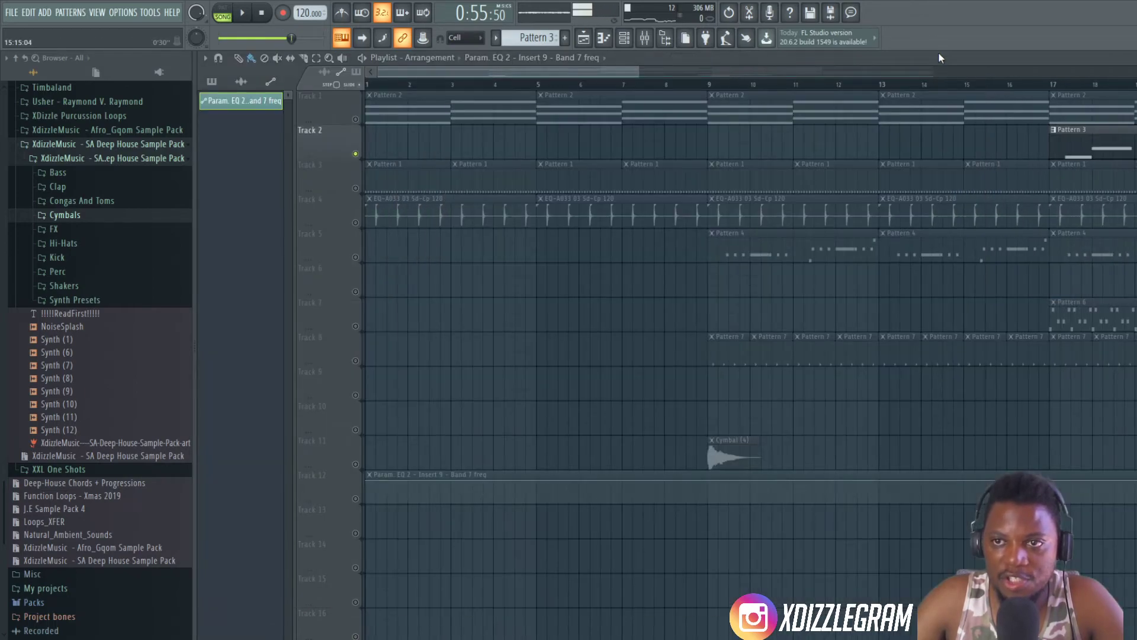
scroll(695, 89, down, 3)
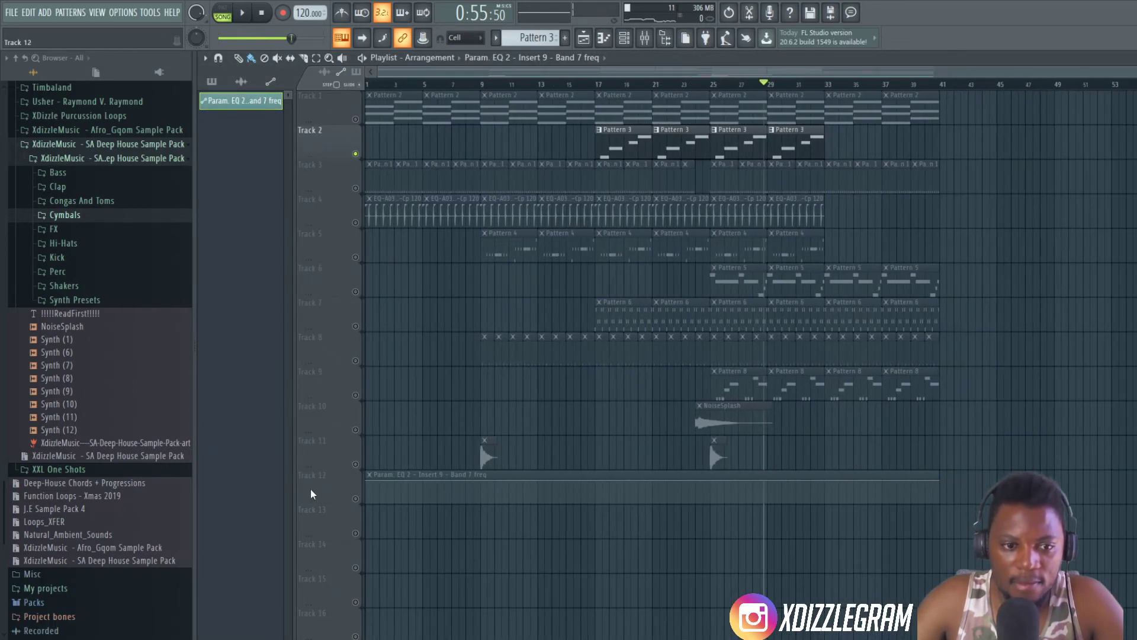
click(356, 498)
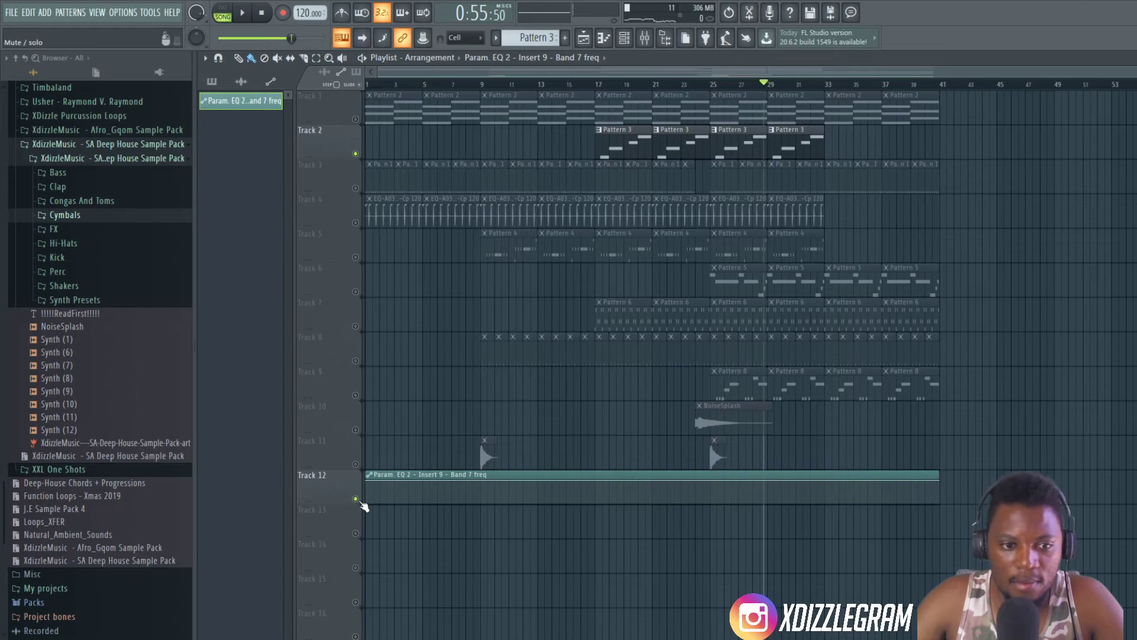
- Add automation points to the band 7 frequency clip at bars 17, 18, just before 19, 21 and 23, alternating dips and peaks
scroll(627, 84, up, 4)
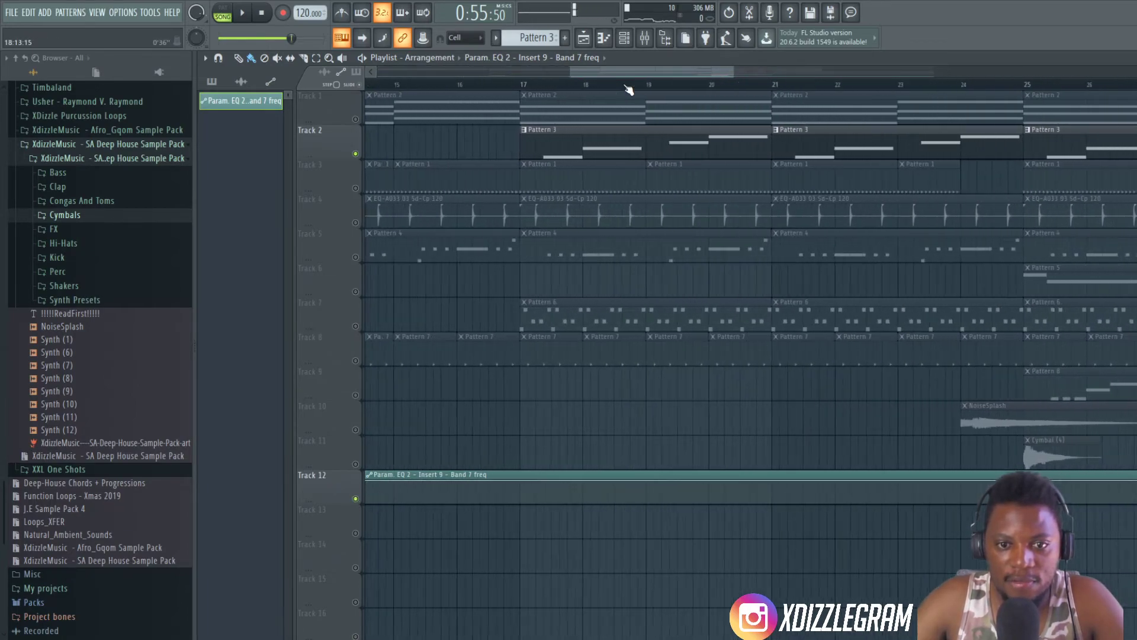
drag(513, 480, 514, 493)
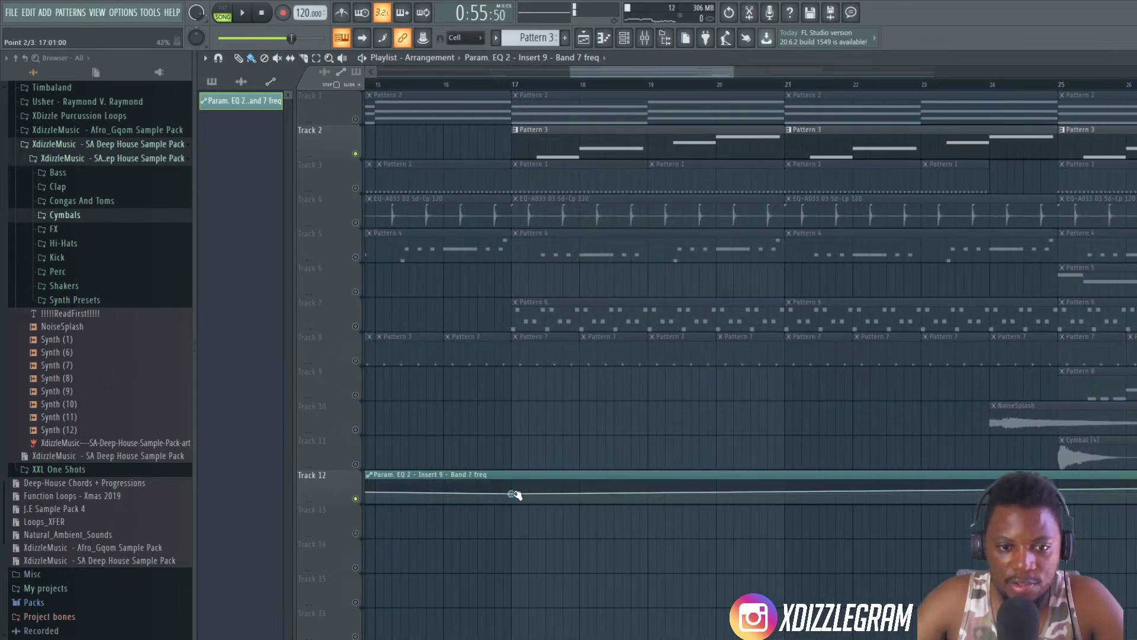
right_click(584, 490)
right_click(641, 493)
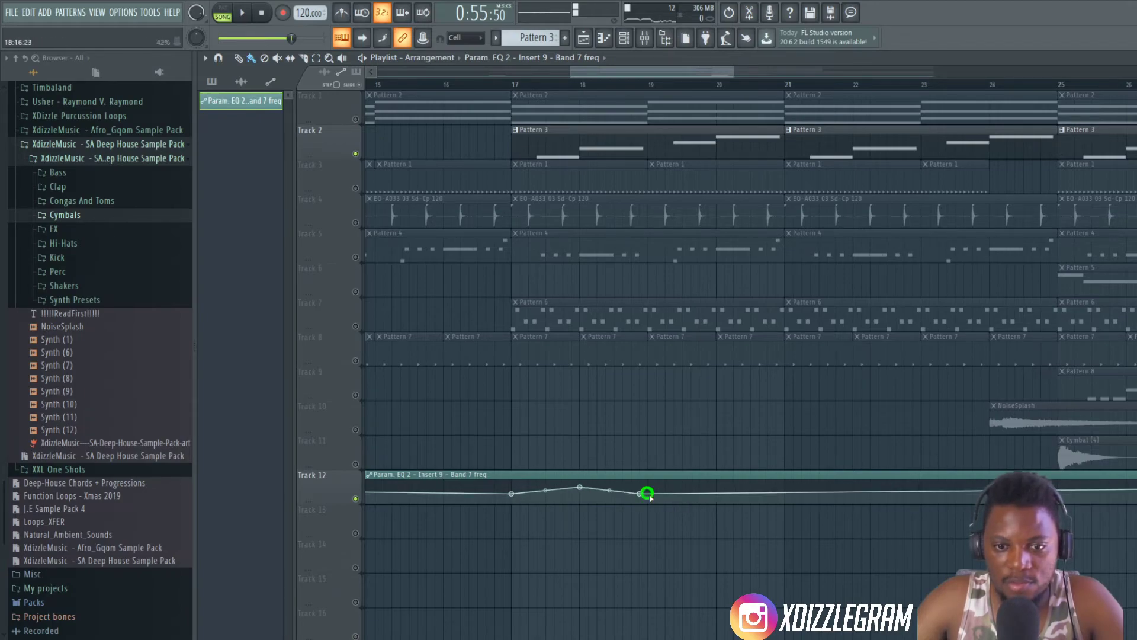
right_click(786, 487)
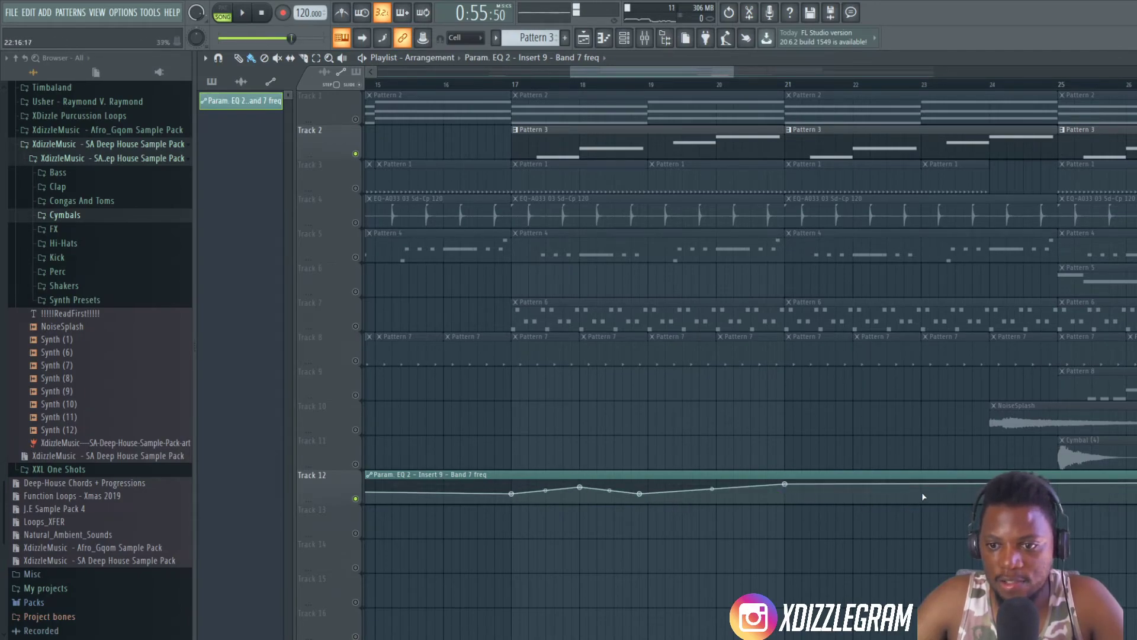
right_click(921, 495)
- Play from bar 17 and add a point at bar 25 of the band 7 frequency automation, raised to 100%
scroll(734, 95, down, 5)
scroll(736, 89, down, 6)
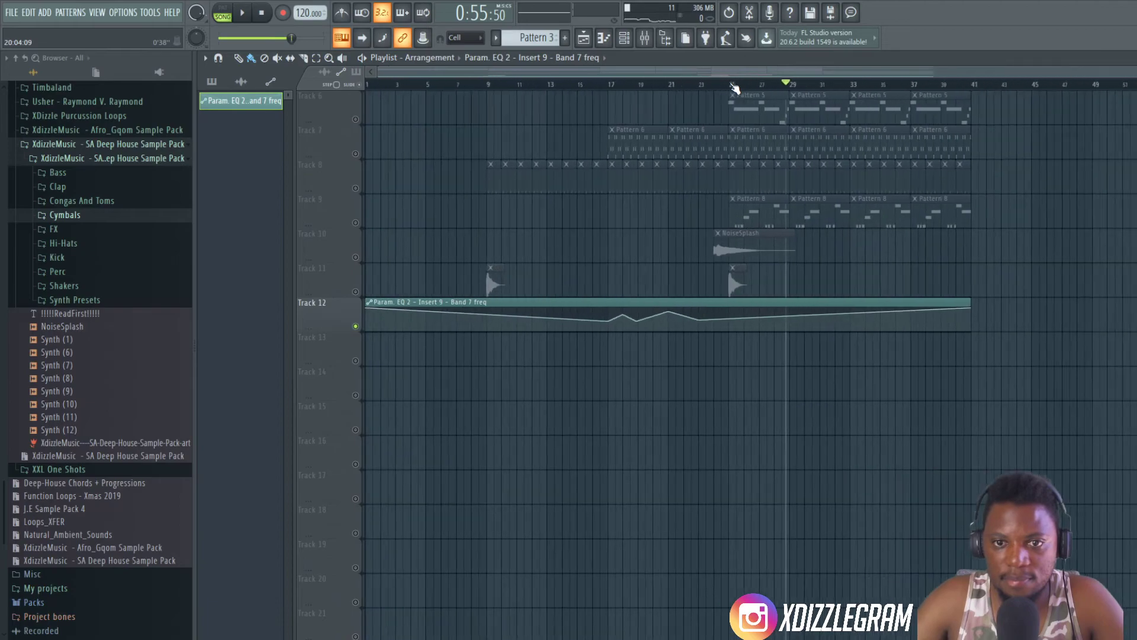
key(space)
click(598, 83)
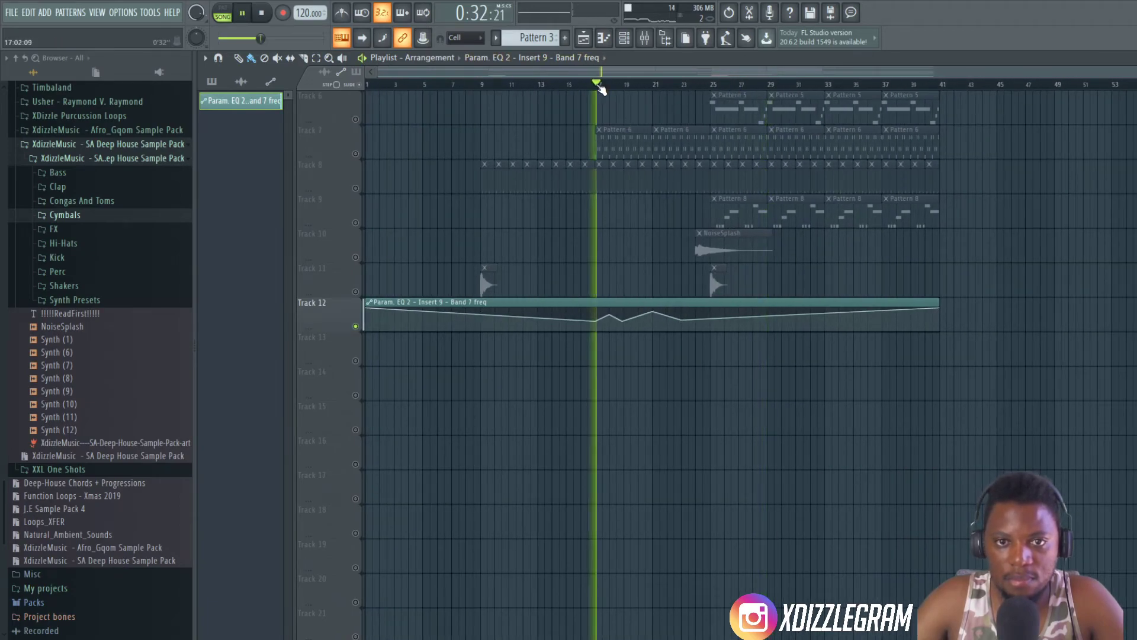
scroll(649, 184, up, 5)
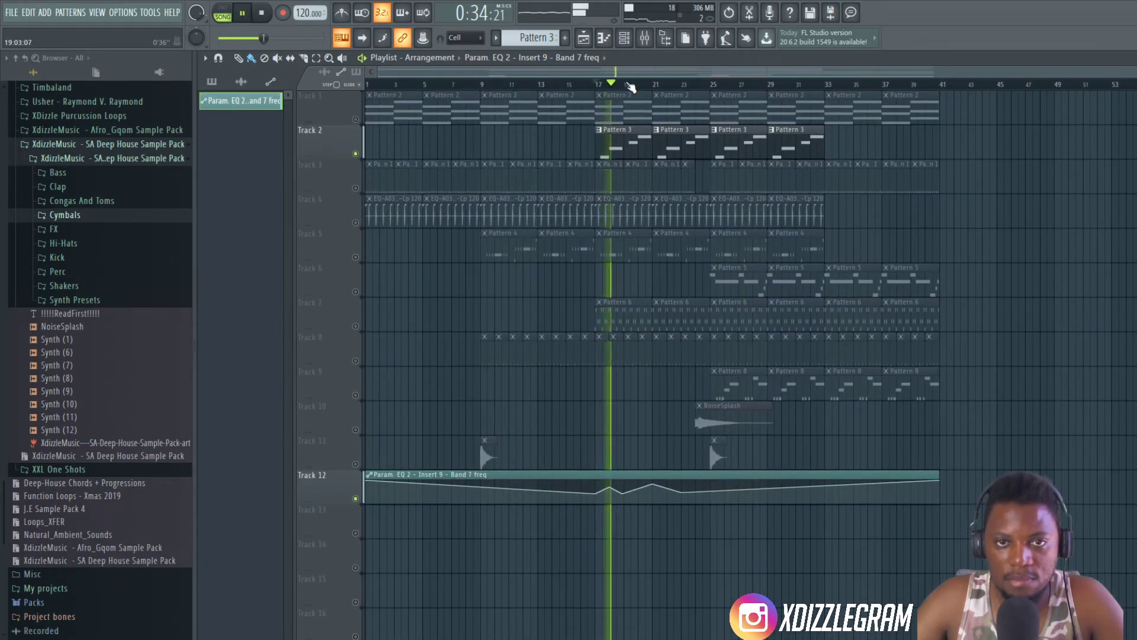
scroll(627, 86, up, 4)
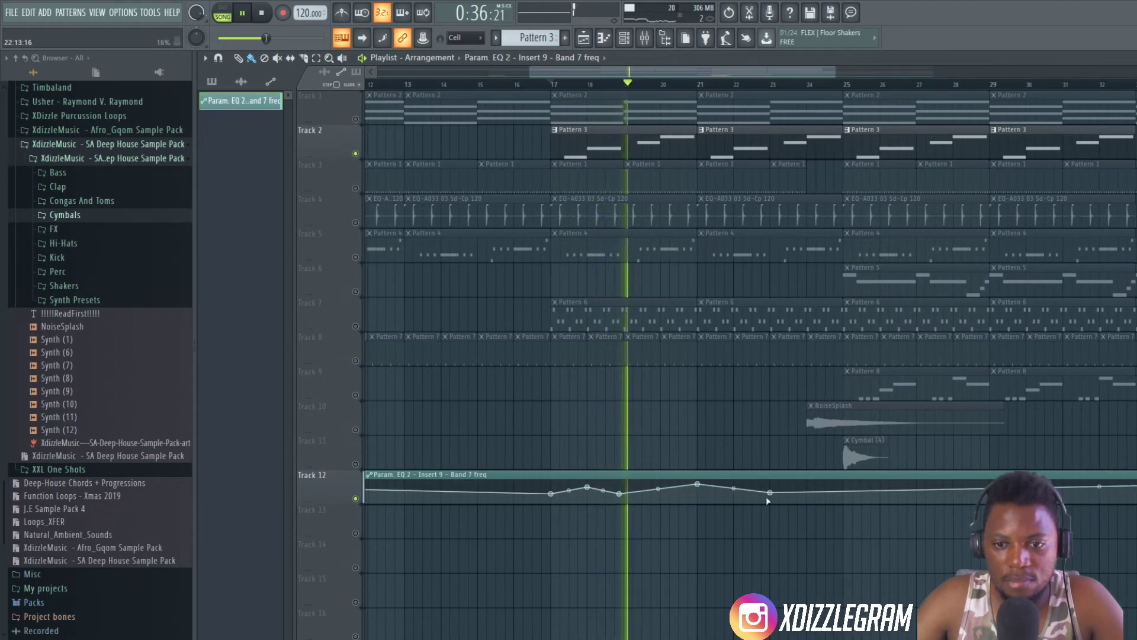
click(845, 493)
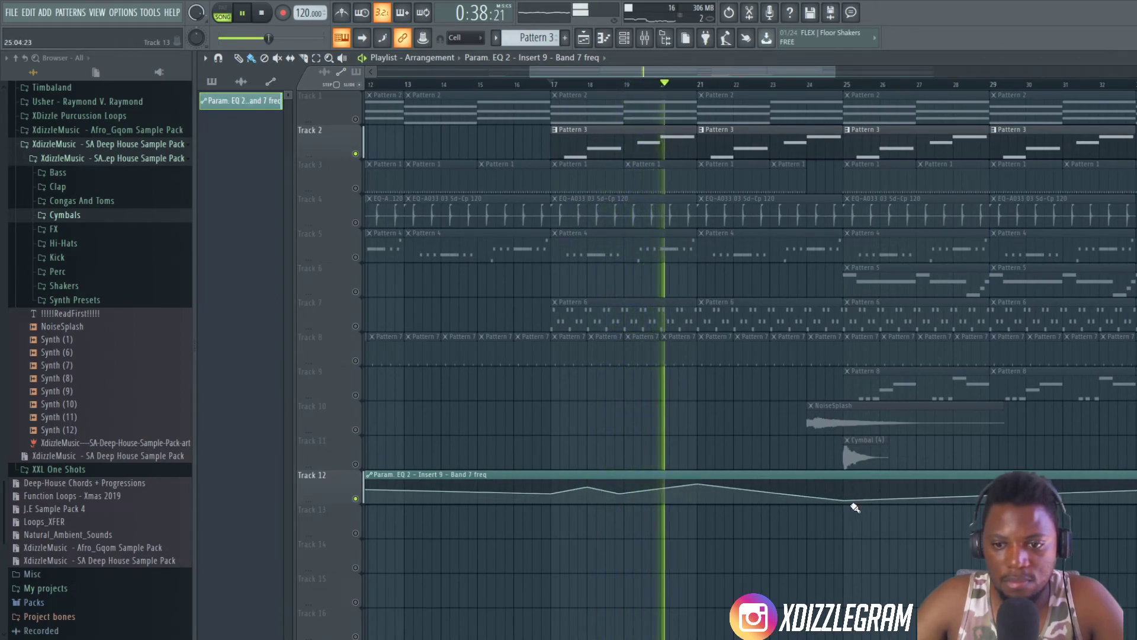
drag(849, 496, 844, 478)
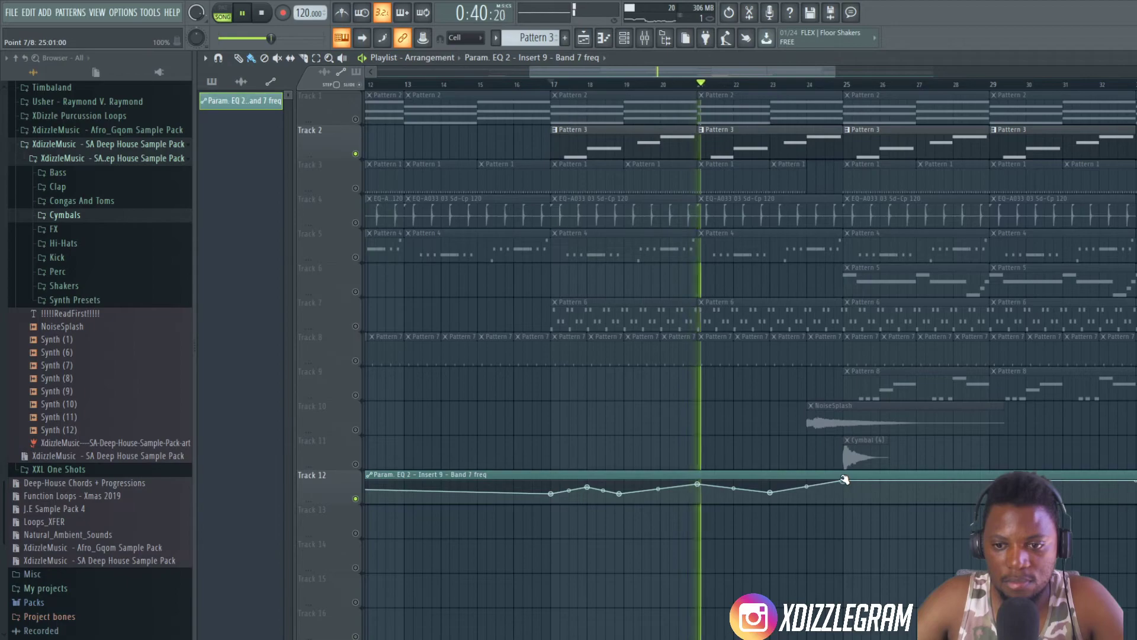
scroll(756, 88, down, 1)
scroll(757, 89, down, 2)
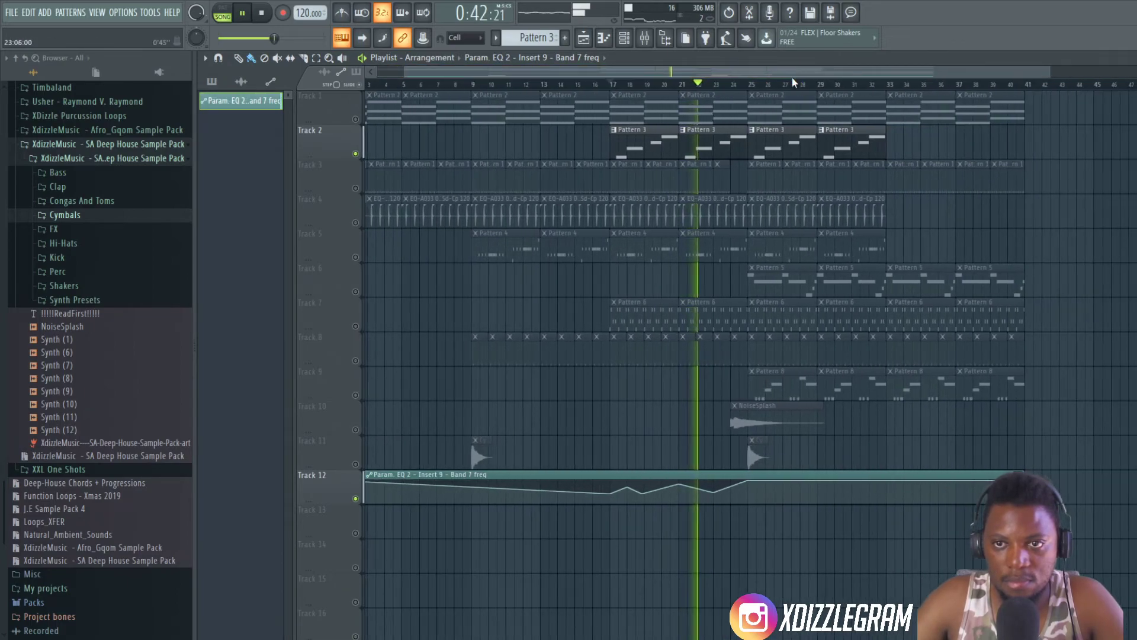
- Unmute Tracks 3, 4 and 5 one by one during playback, and bring back all remaining playlist tracks
click(355, 188)
click(356, 222)
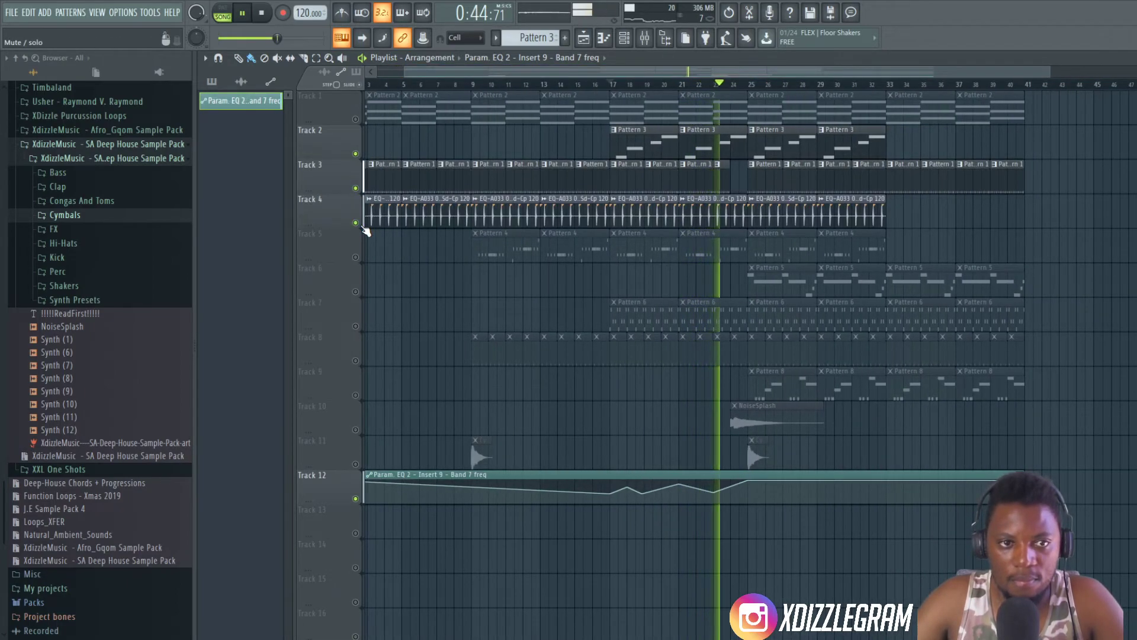
click(355, 257)
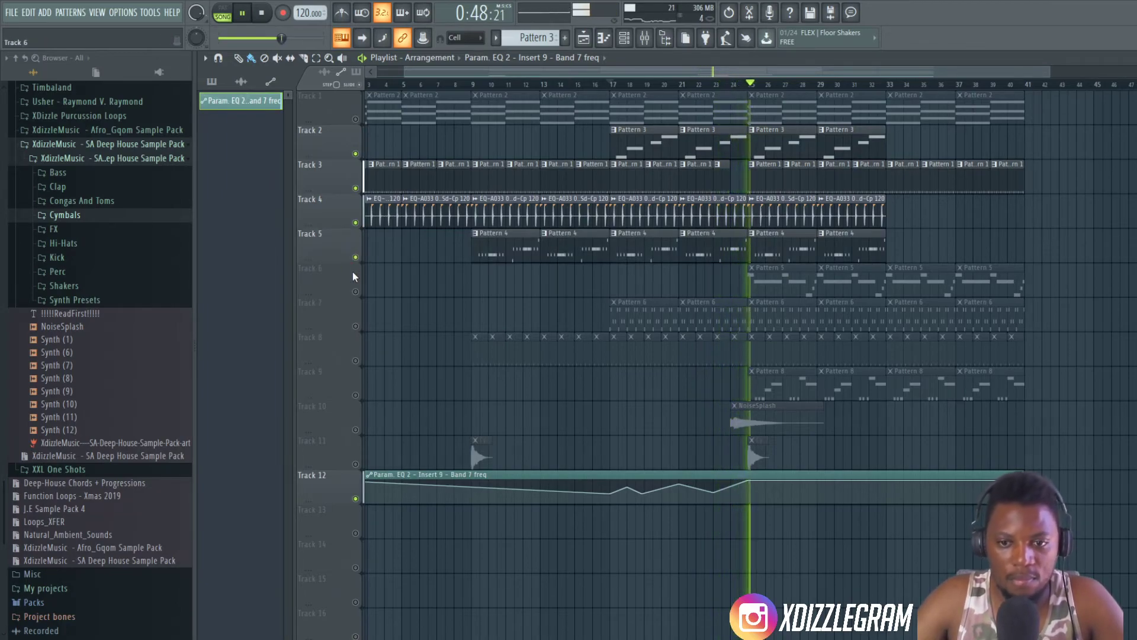
right_click(356, 326)
right_click(355, 326)
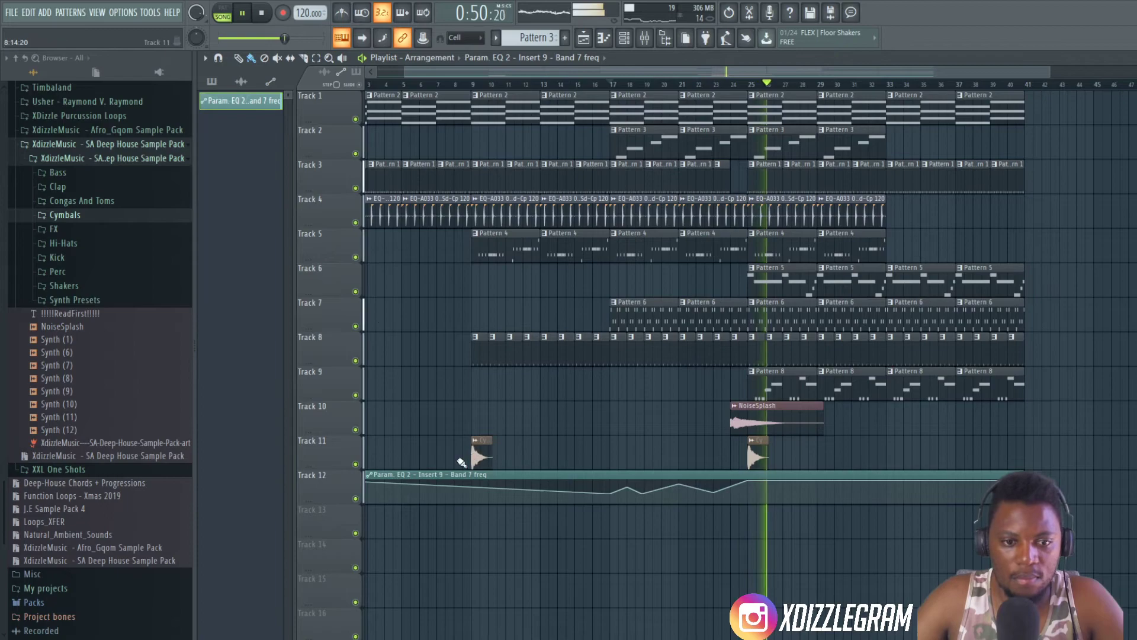
- Lower the first point of the band 7 frequency automation clip to its minimum and stop playback
scroll(500, 84, down, 2)
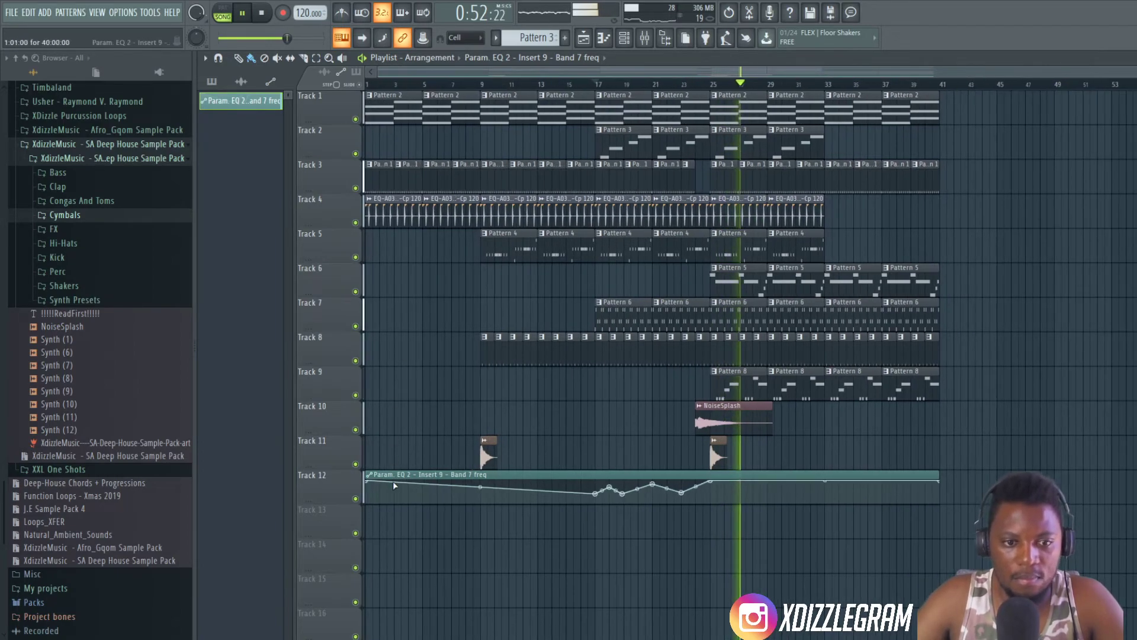
drag(371, 482, 370, 502)
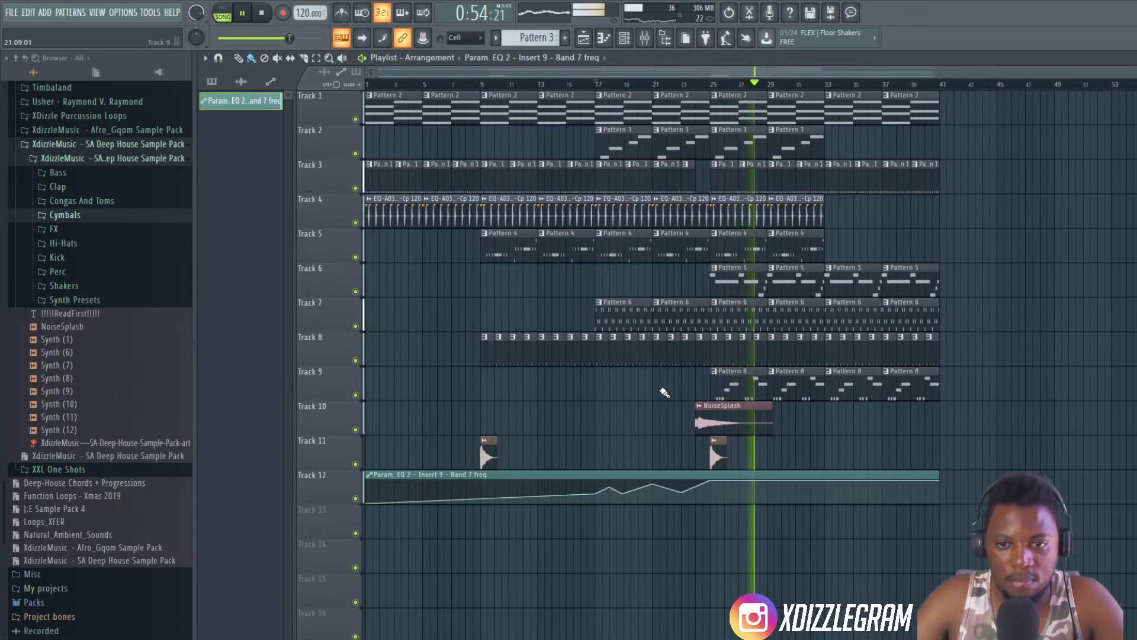
double_click(736, 386)
click(689, 76)
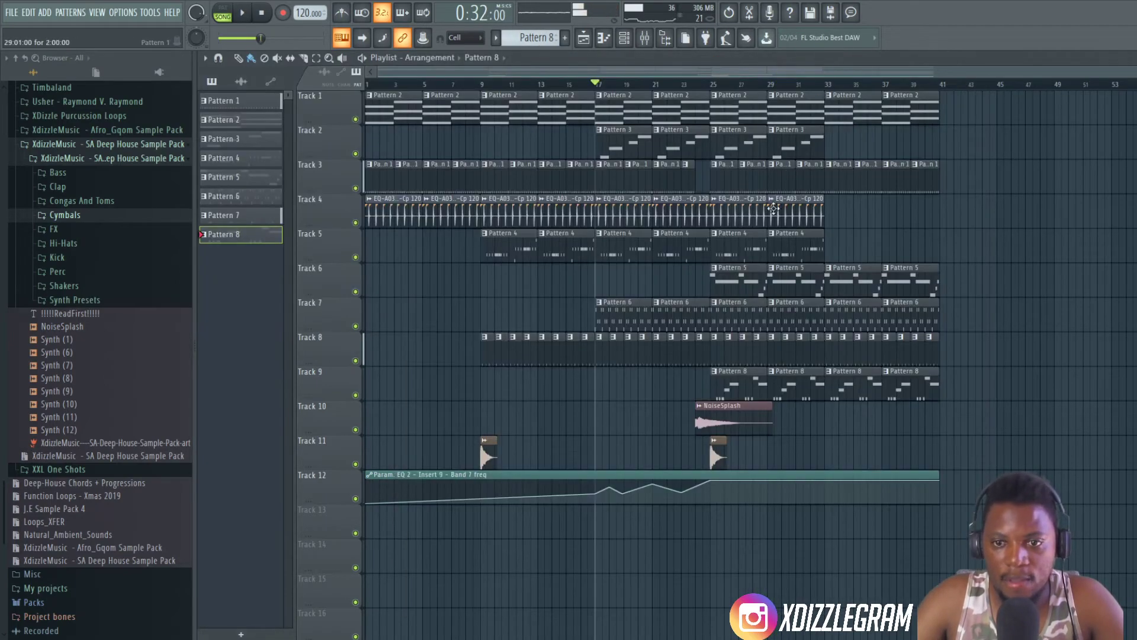
scroll(773, 82, up, 3)
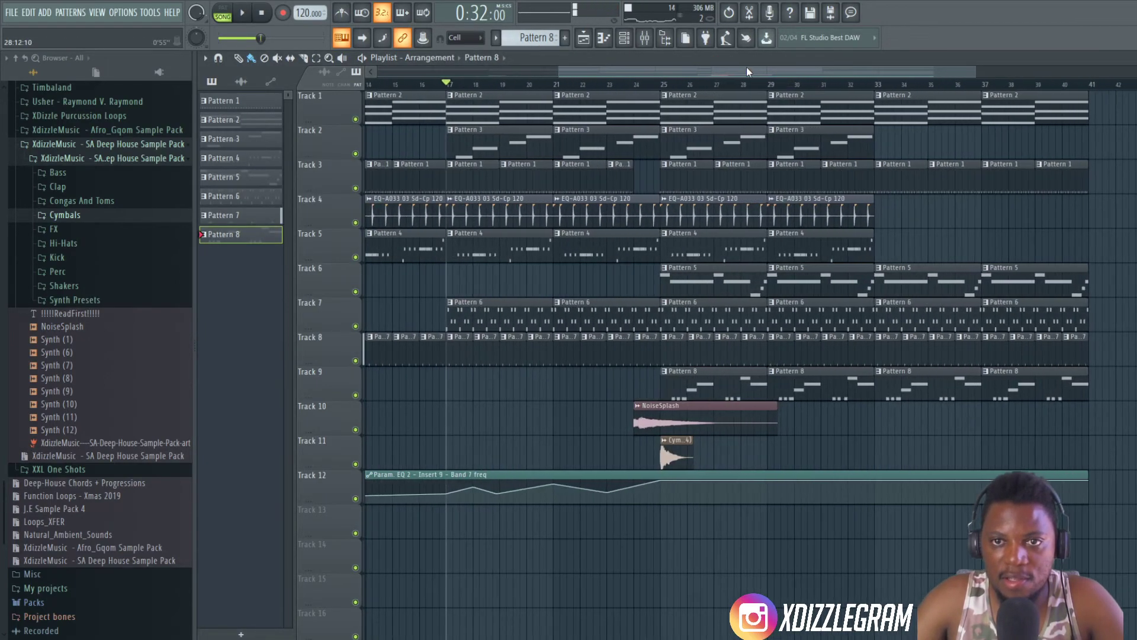
drag(746, 70, 789, 70)
scroll(655, 88, down, 4)
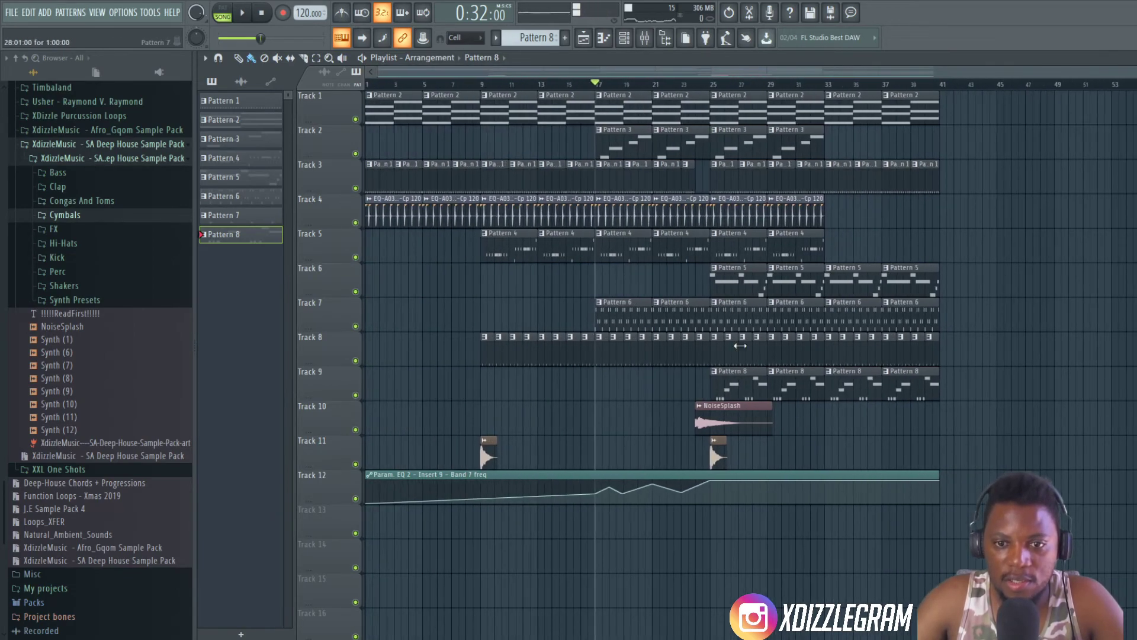
scroll(776, 85, up, 3)
drag(759, 73, 792, 74)
scroll(797, 86, down, 3)
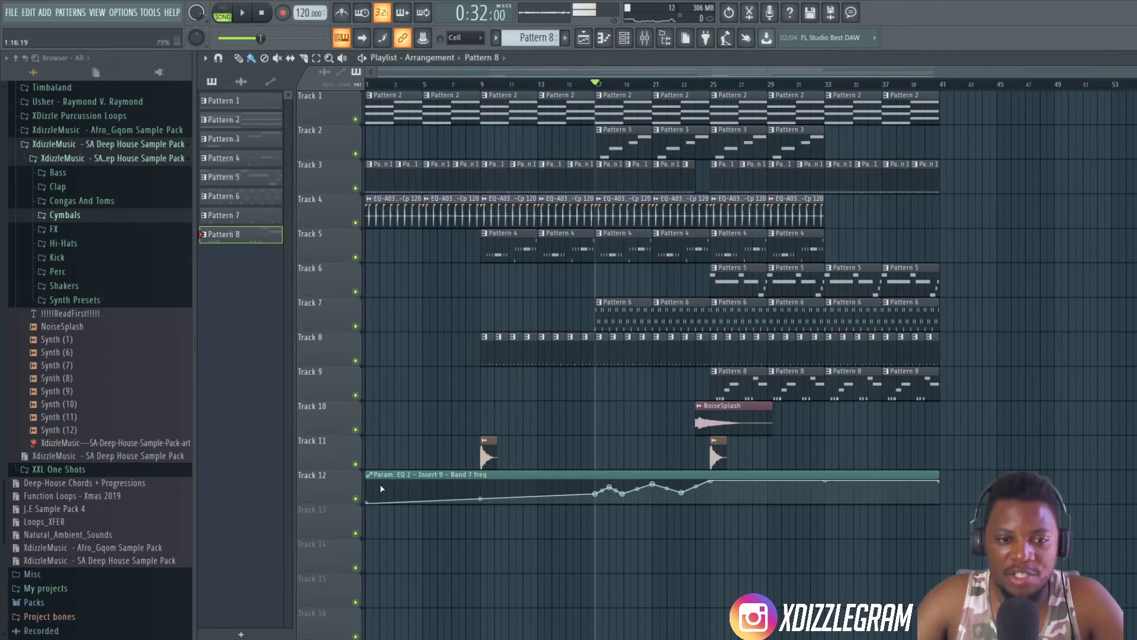
scroll(805, 87, up, 3)
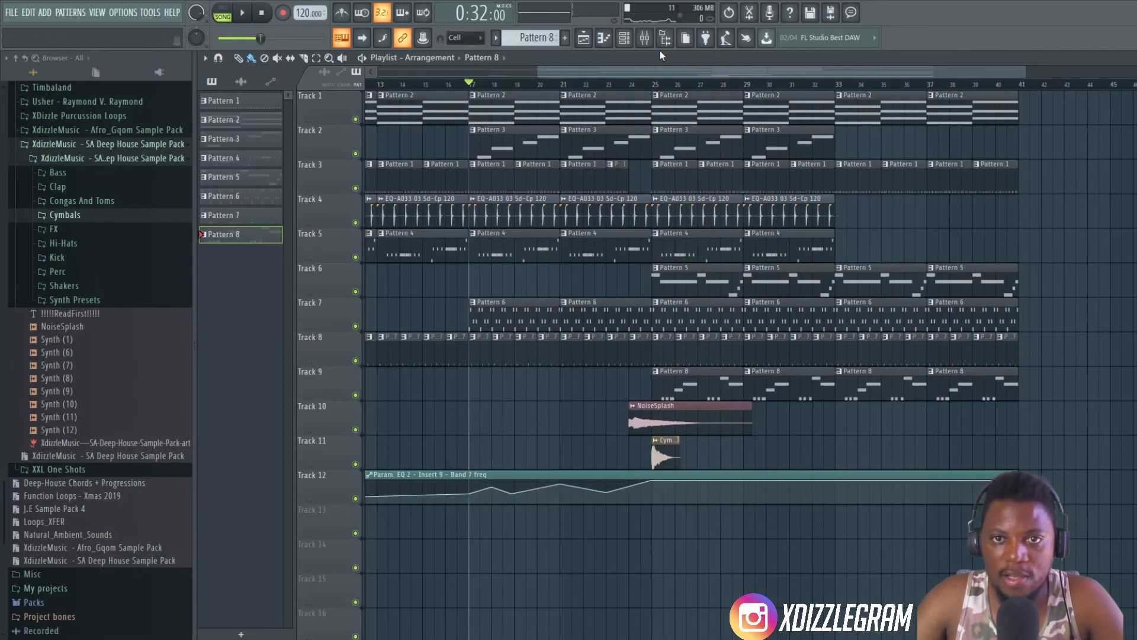
- Select bars 25 to 33 in the playlist and create an automation clip for the Sawer #6 channel volume over that range
drag(654, 87, 844, 88)
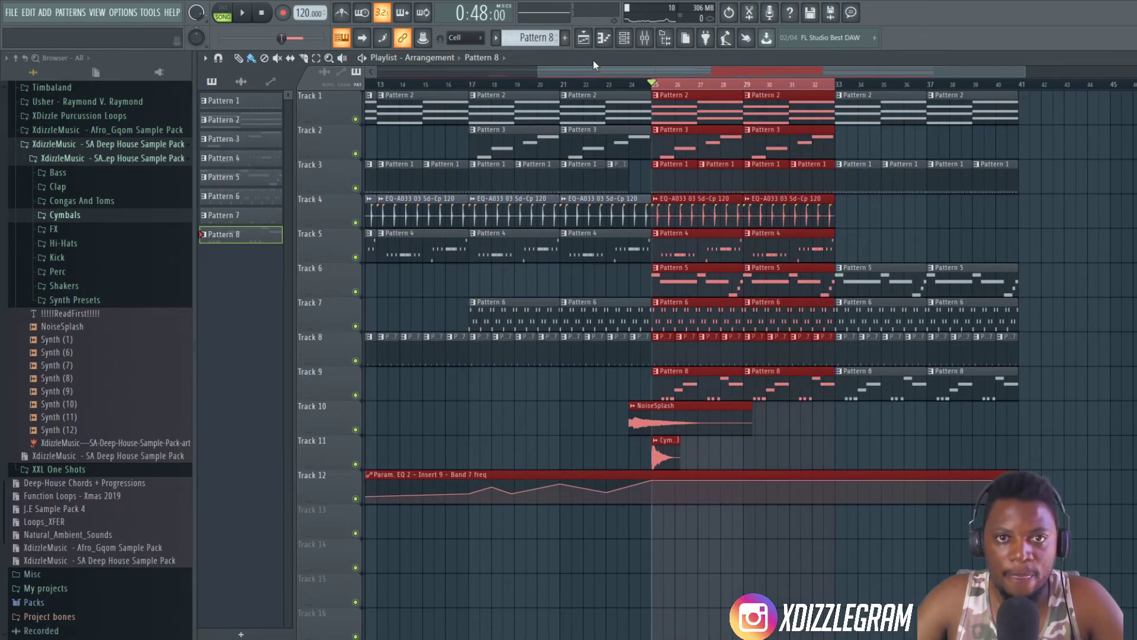
double_click(593, 61)
double_click(888, 387)
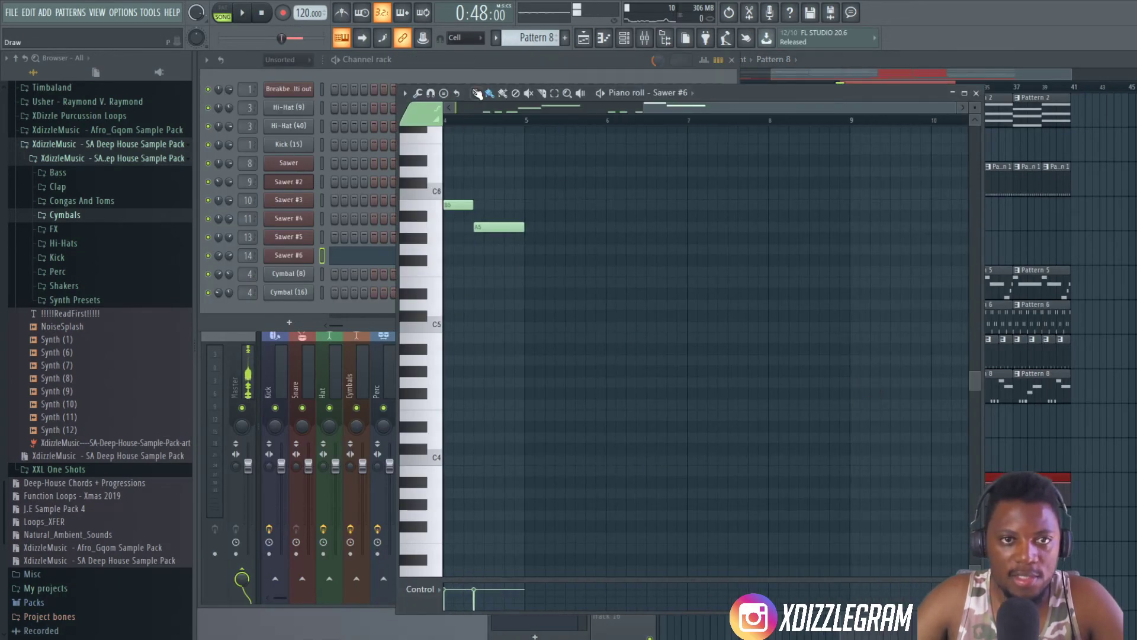
click(298, 283)
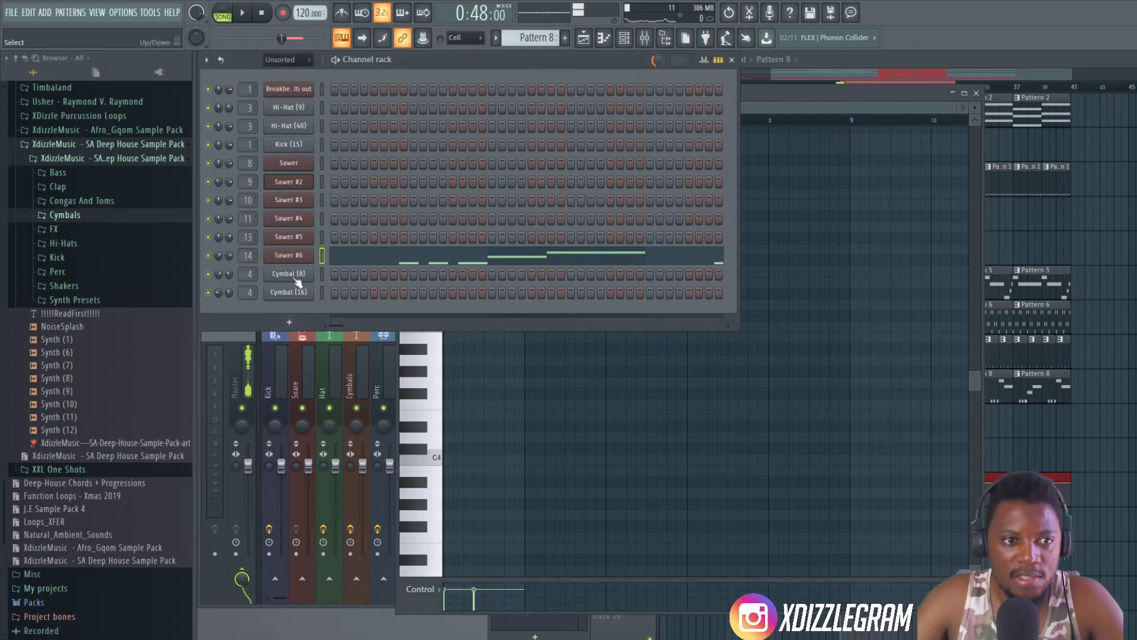
right_click(229, 255)
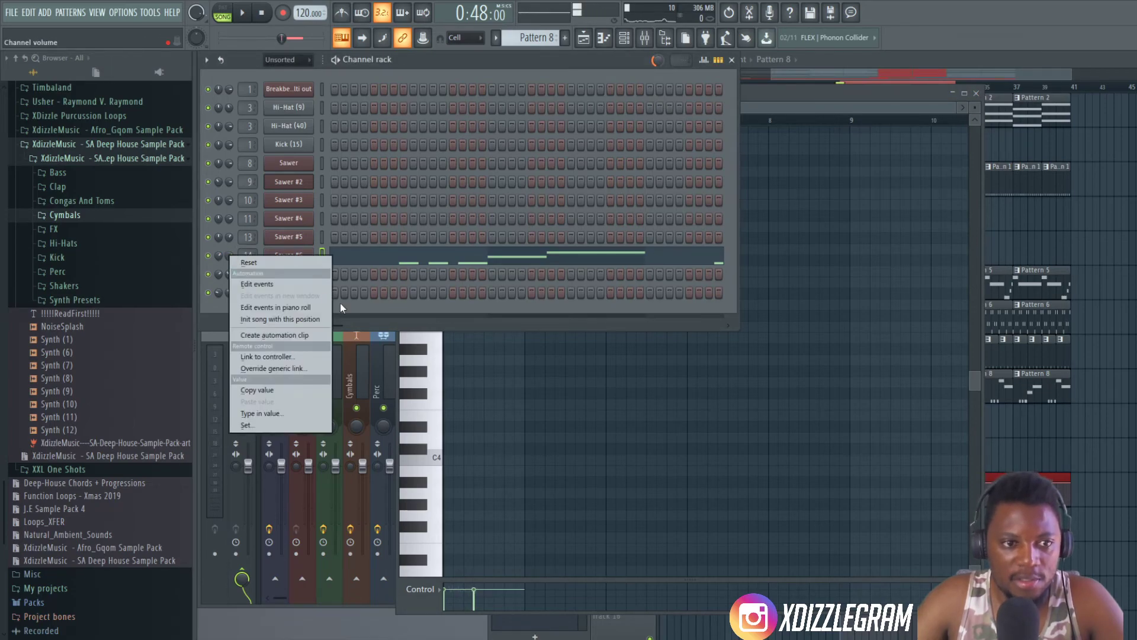
click(294, 333)
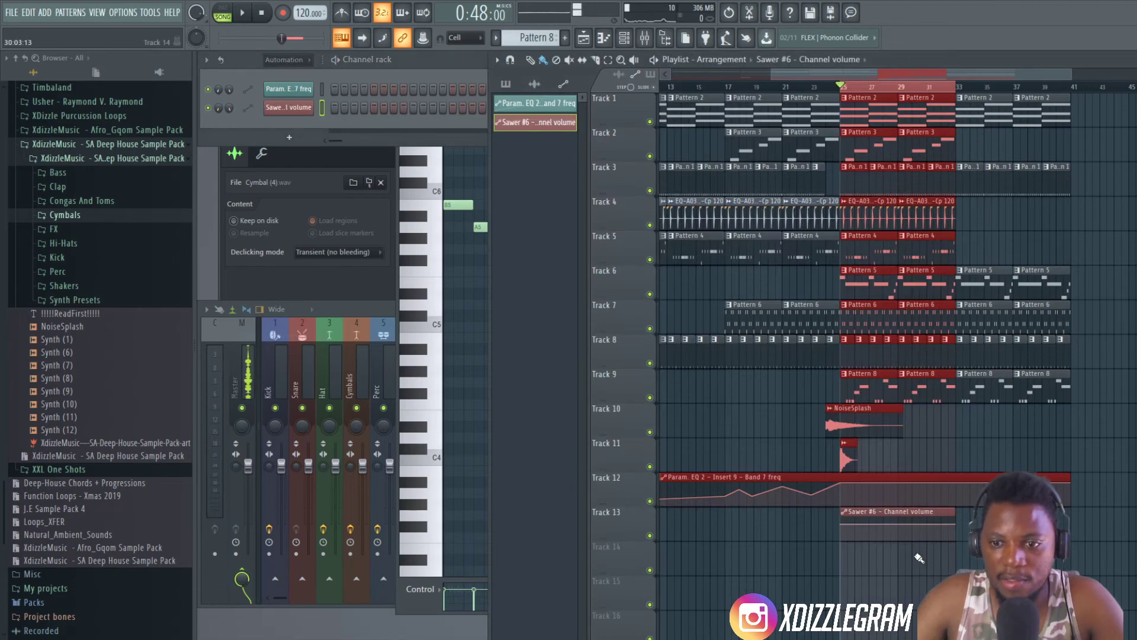
- Lower the first point of the Sawer #6 channel volume clip to its minimum, making a rising ramp across bars 25 to 33
scroll(912, 483, down, 5)
drag(845, 354, 856, 372)
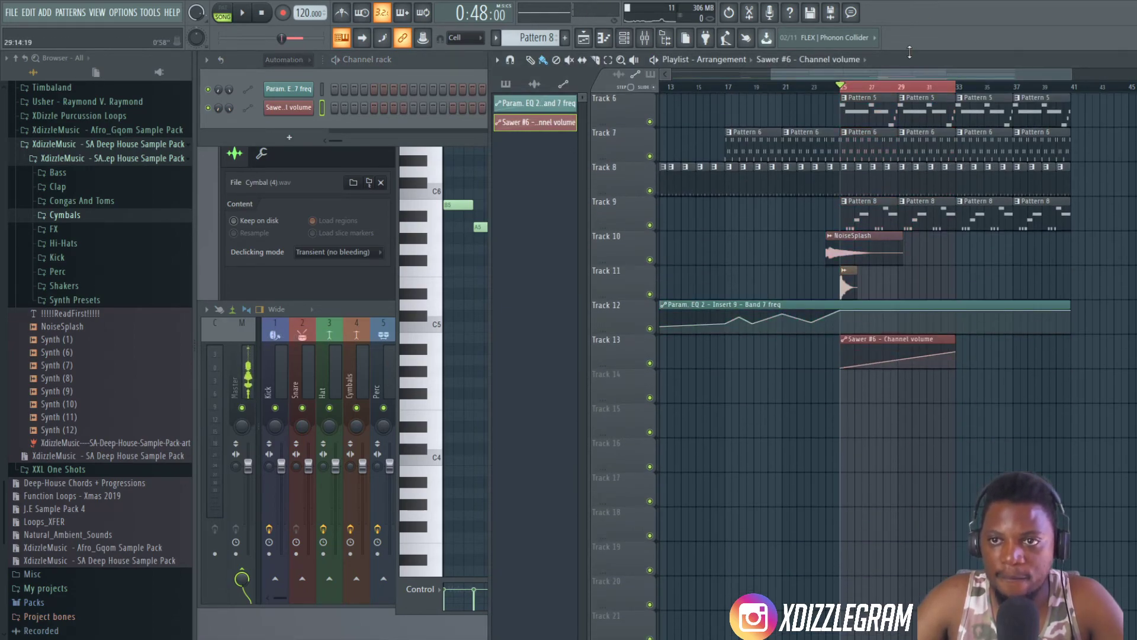
double_click(918, 63)
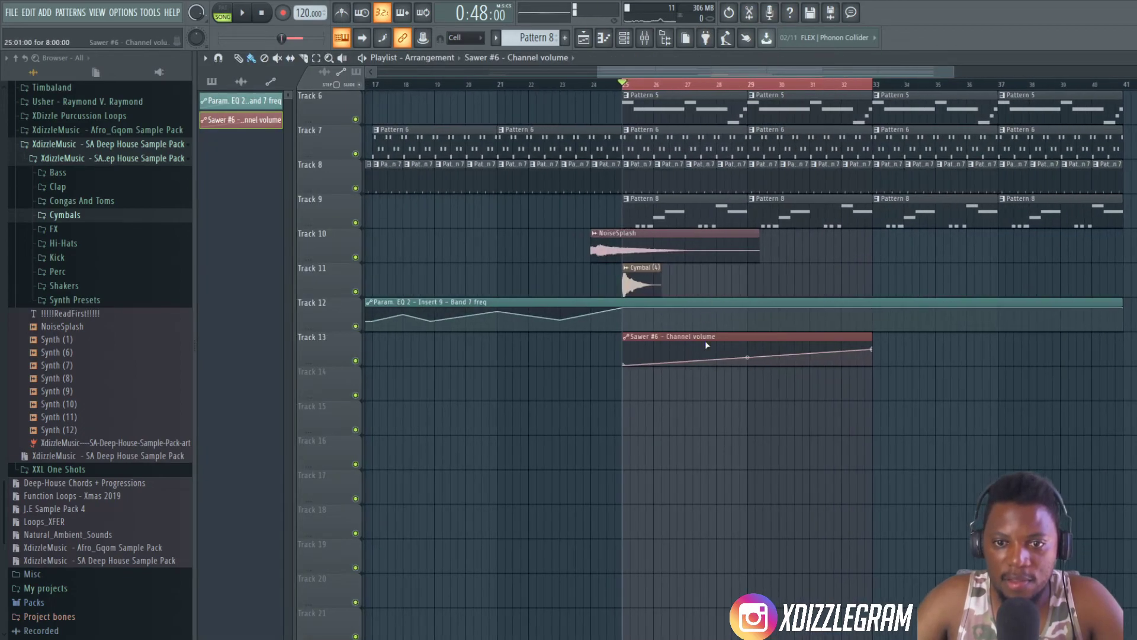
- Clear the bar selection and play the arrangement from just before bar 25 to check how the Sawer #6 volume ramp sounds
click(619, 84)
key(space)
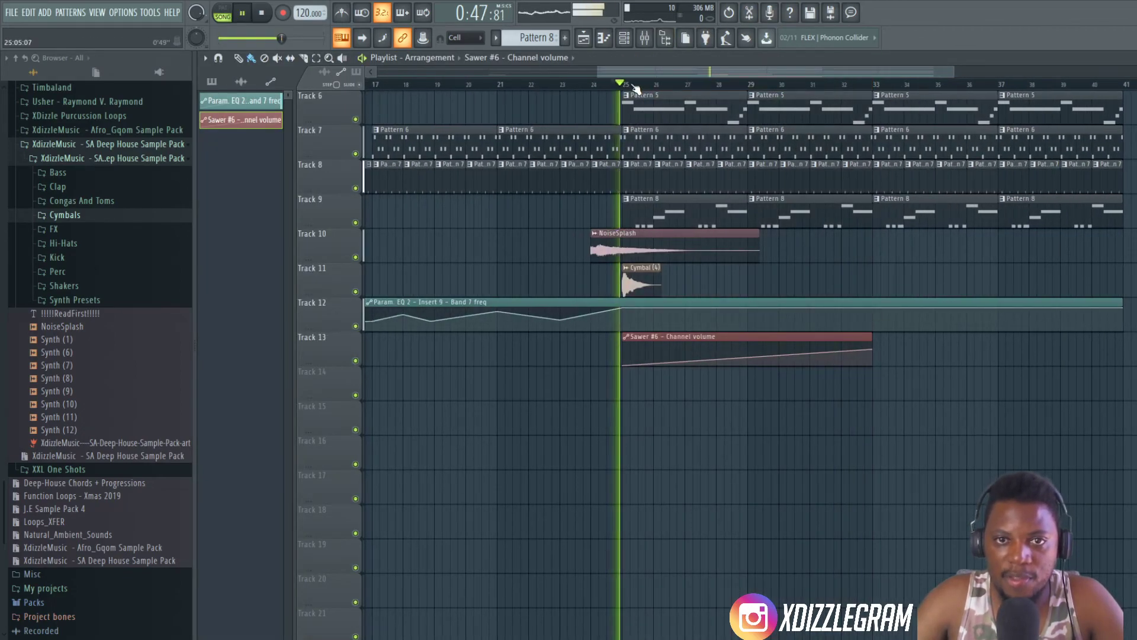
scroll(622, 86, down, 4)
scroll(1069, 100, up, 5)
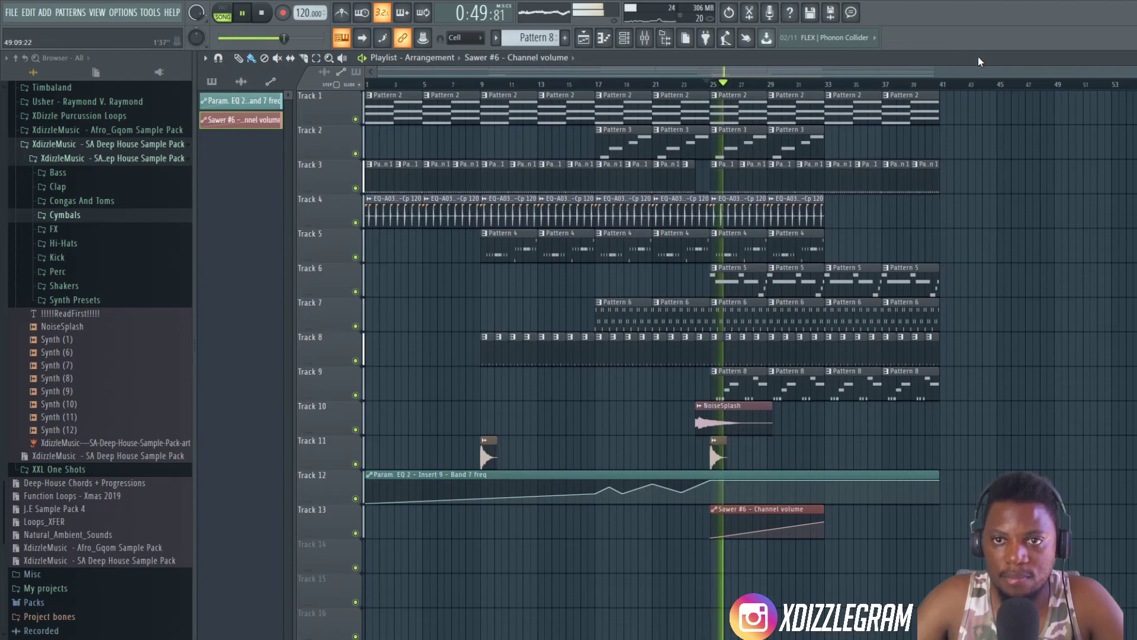
scroll(778, 88, up, 1)
scroll(777, 87, up, 2)
mouse_move(777, 72)
mouse_down()
mouse_move(801, 77)
mouse_move(754, 76)
mouse_move(769, 75)
mouse_up()
scroll(756, 86, up, 1)
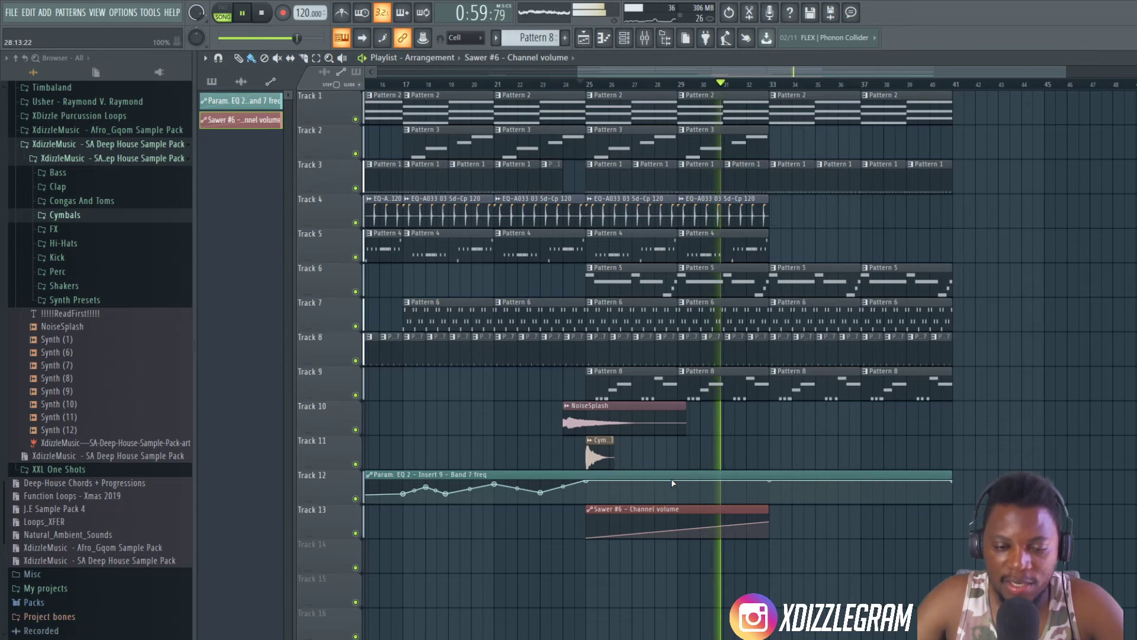
scroll(744, 89, down, 2)
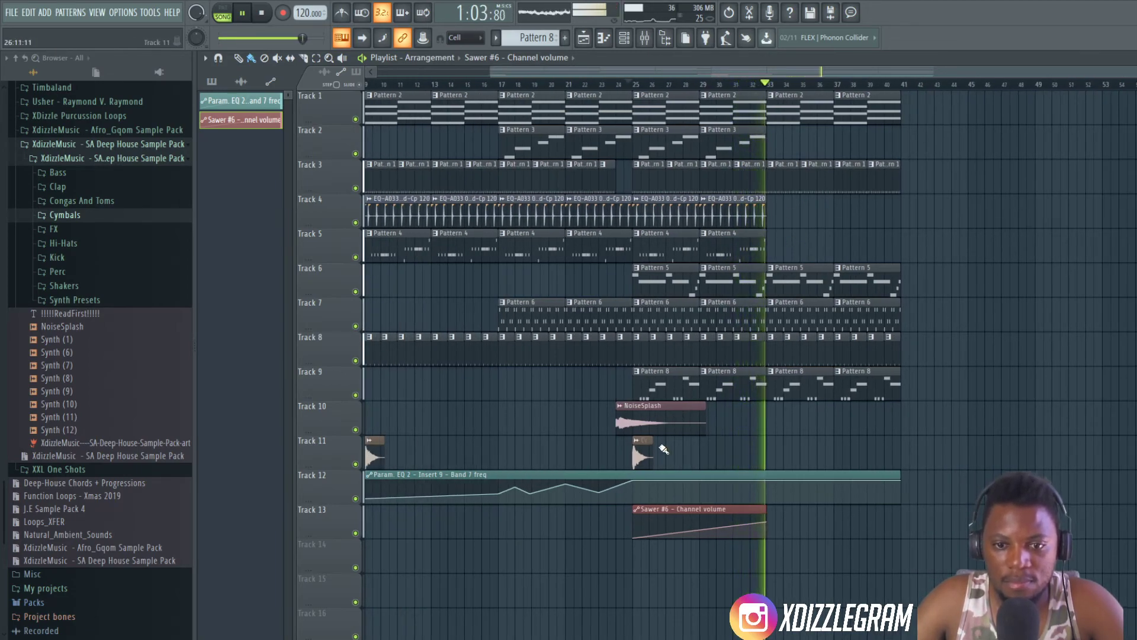
- Place a copy of the Cymbal (4) clip on Track 11 at bar 33 during playback
click(649, 453)
click(767, 446)
drag(768, 446, 776, 445)
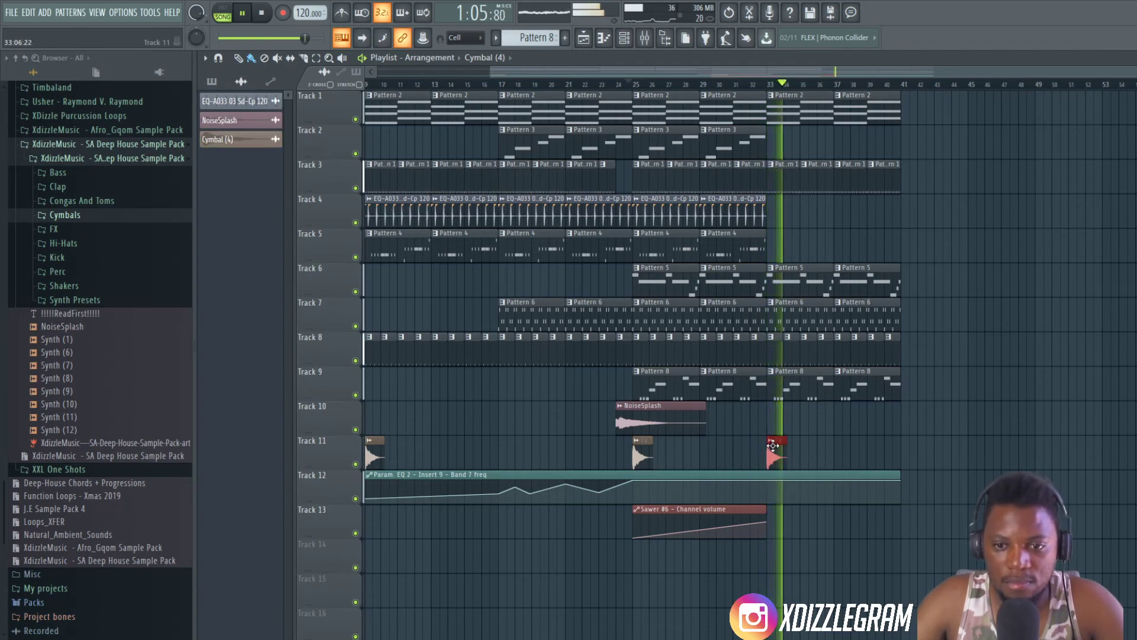
- Lower the master level of Pattern 5's Sawer #4 synth to -8.2 dB during playback and return to the playlist
double_click(802, 277)
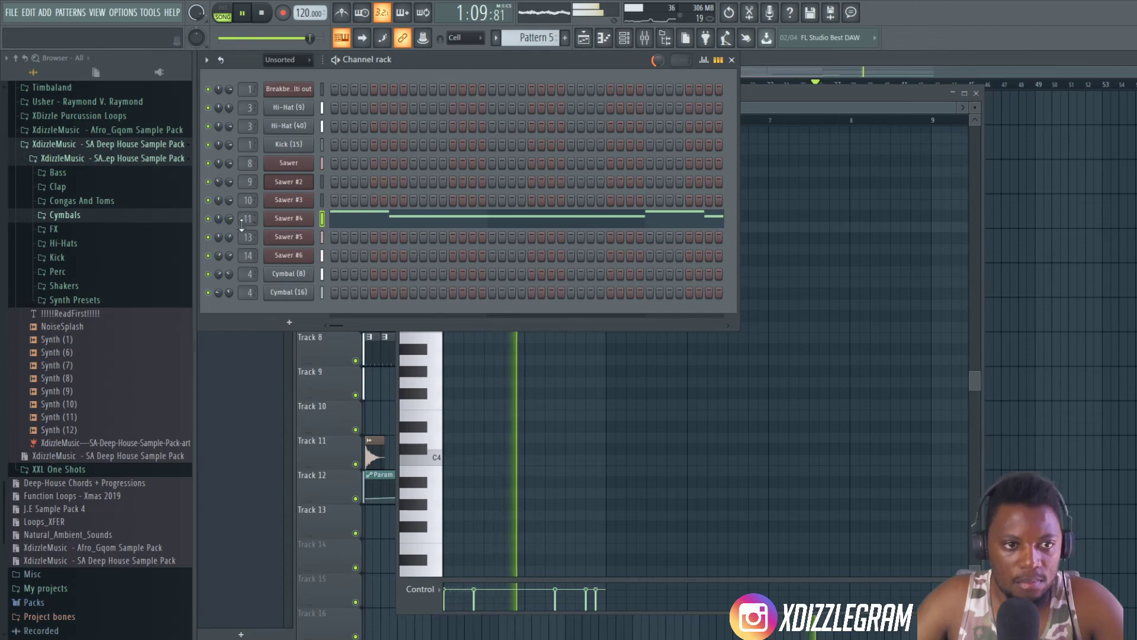
click(288, 218)
drag(447, 240, 447, 246)
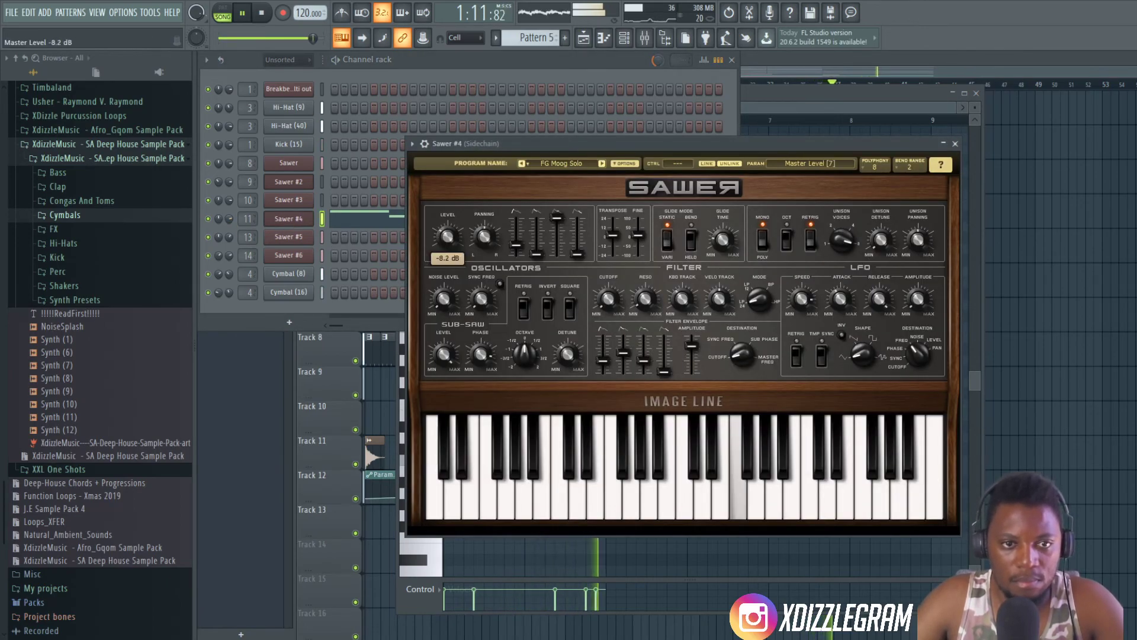
click(609, 298)
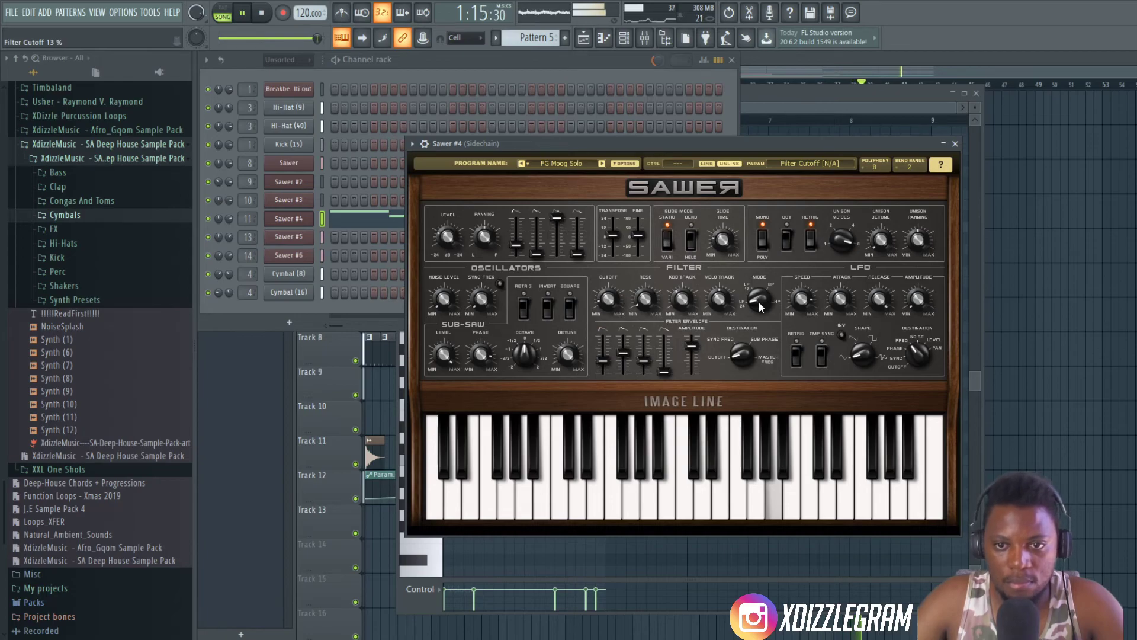
click(956, 143)
click(819, 58)
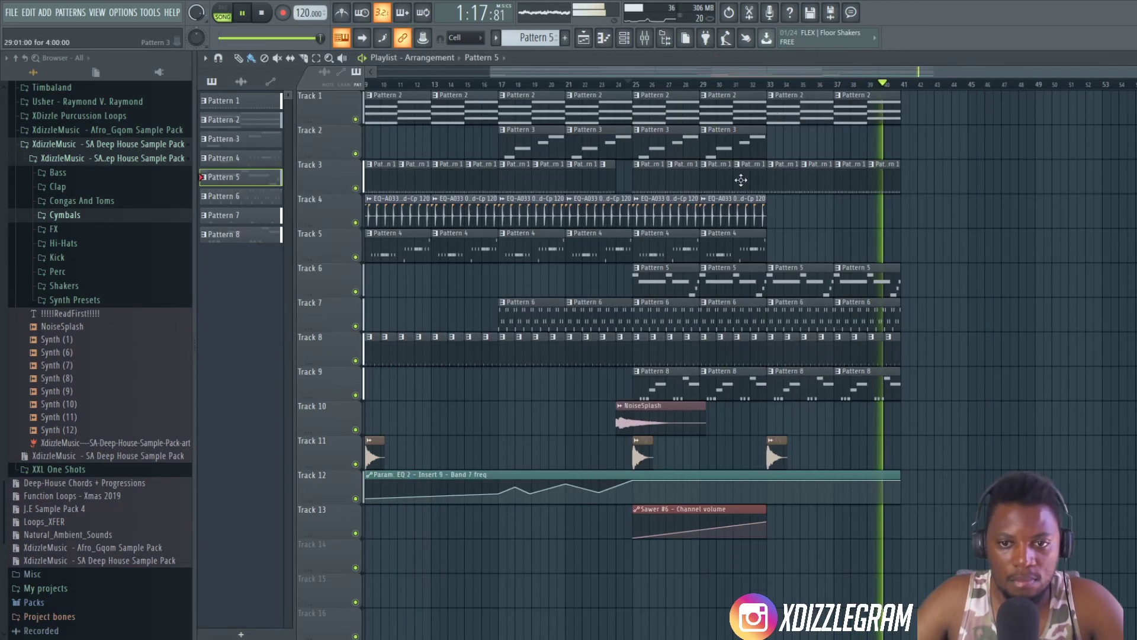
scroll(823, 95, down, 2)
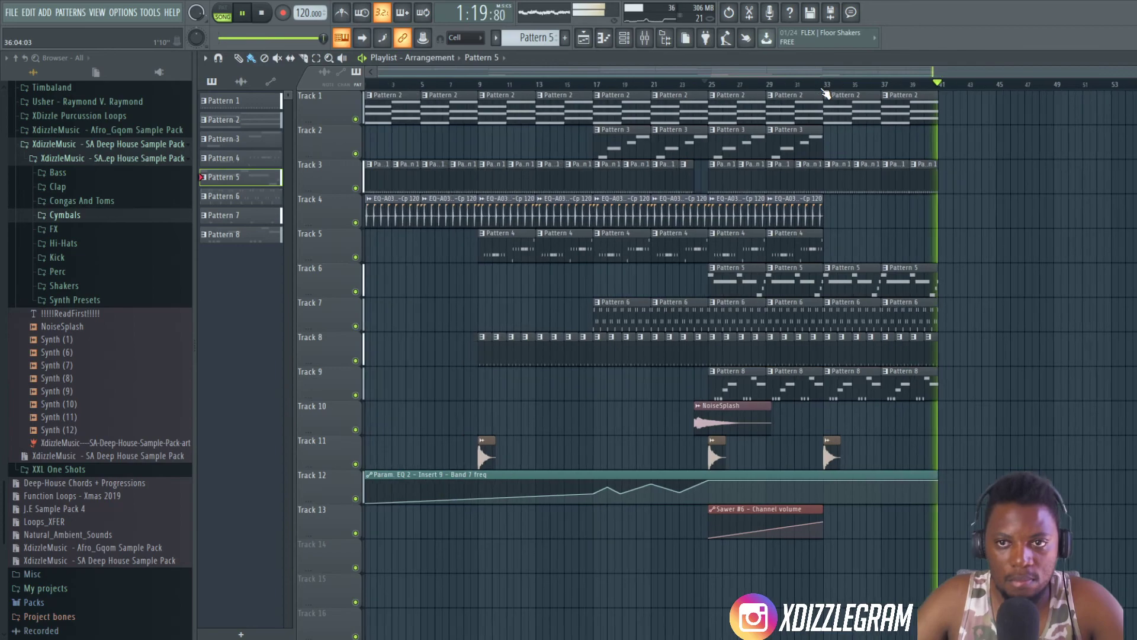